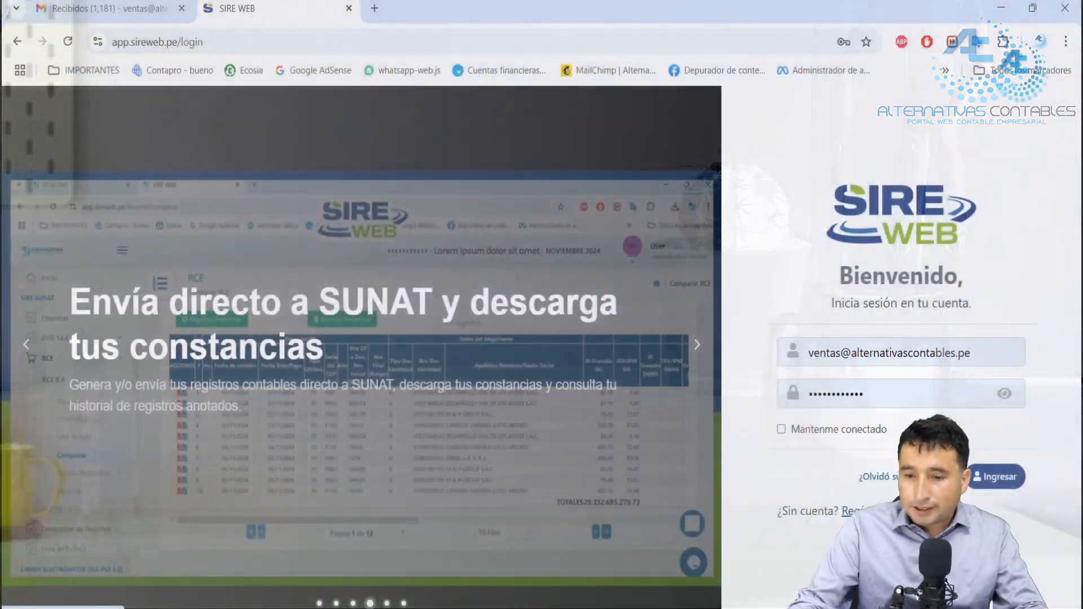
# Step: Enter Ecocont as the name in the account registration form
pyautogui.click(872, 511)
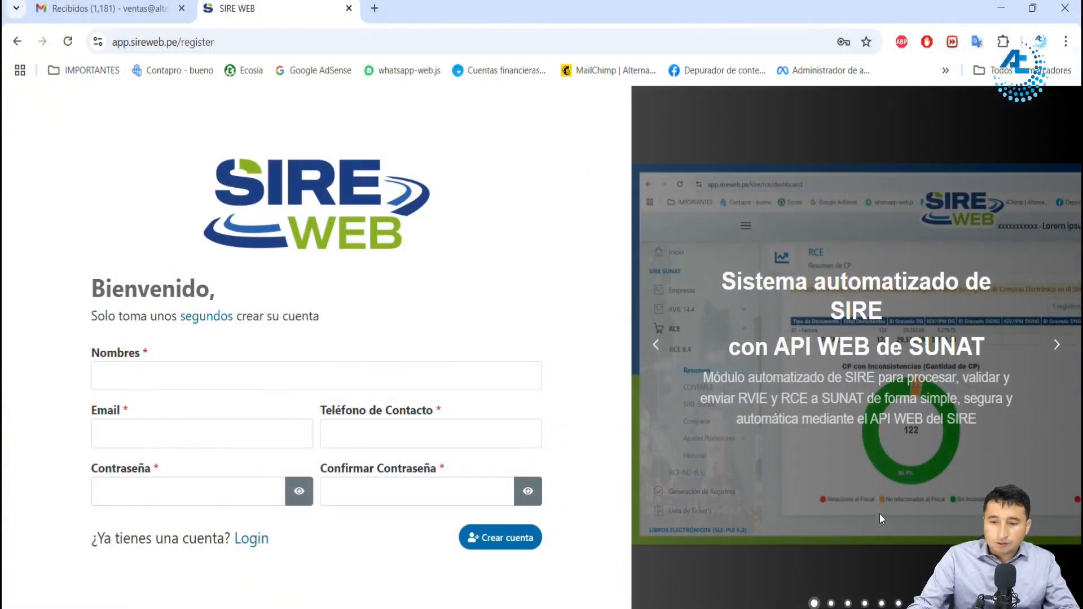
pyautogui.click(225, 384)
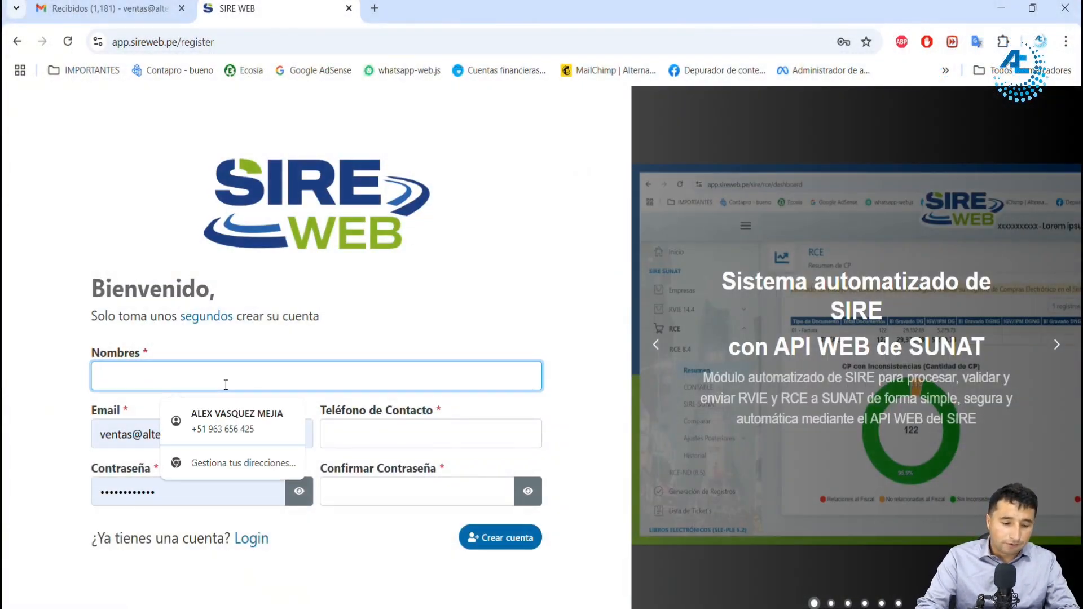
pyautogui.write('V')
pyautogui.press('BackSpace')
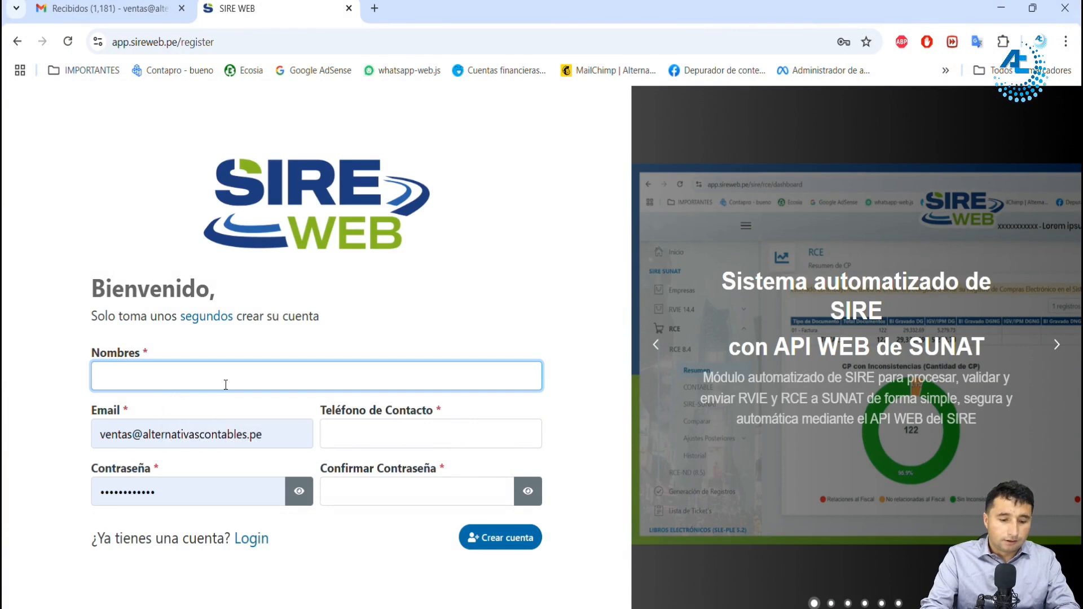
pyautogui.write('Ecocont')
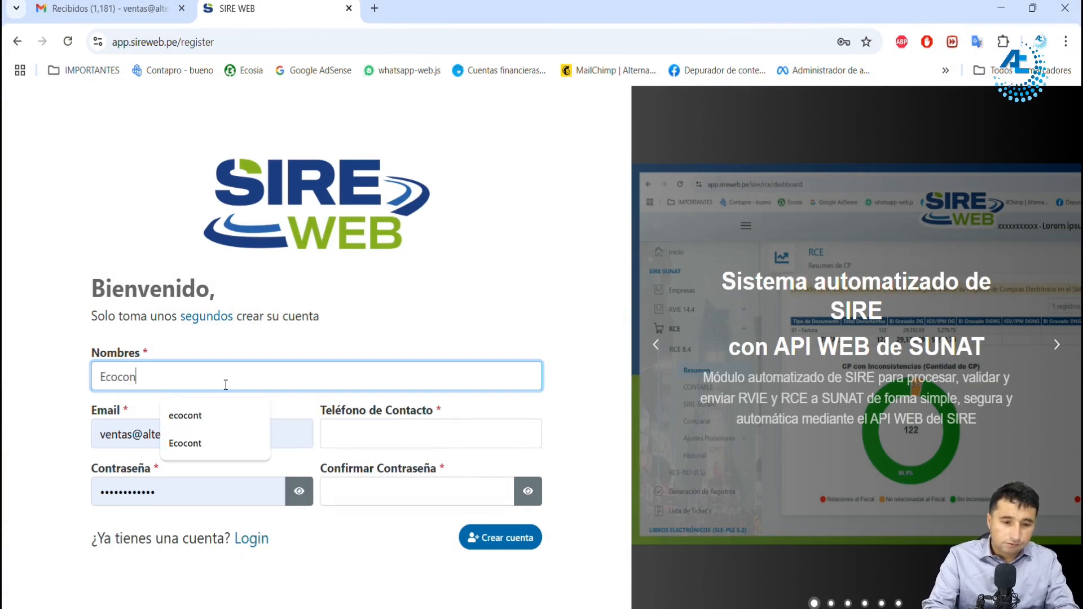
# Step: Keep the prefilled e-mail and enter the contact phone number in the registration form
pyautogui.click(211, 438)
pyautogui.click(211, 438)
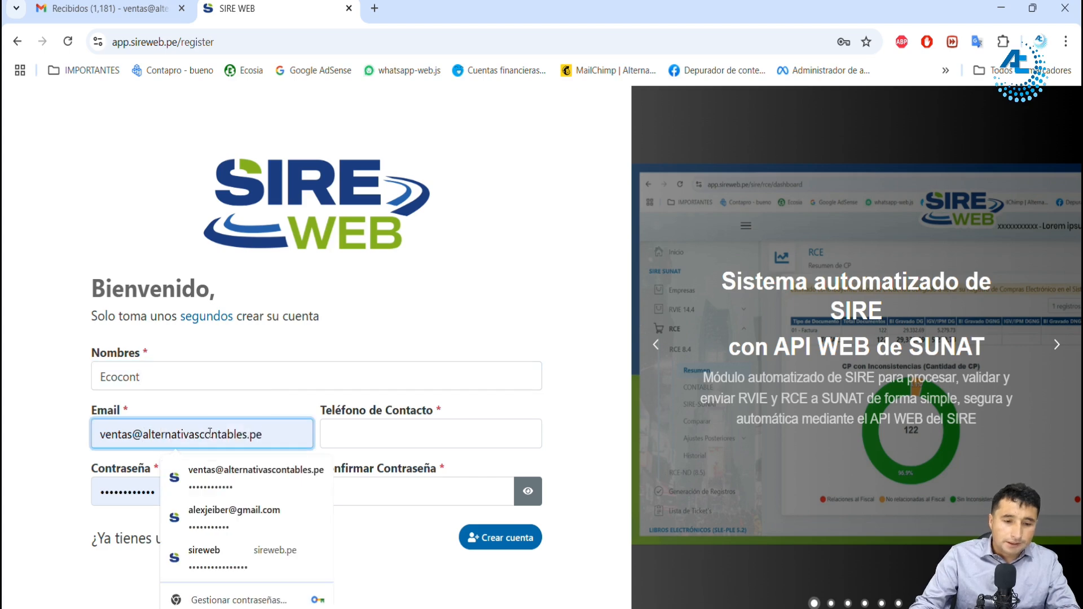
pyautogui.click(355, 432)
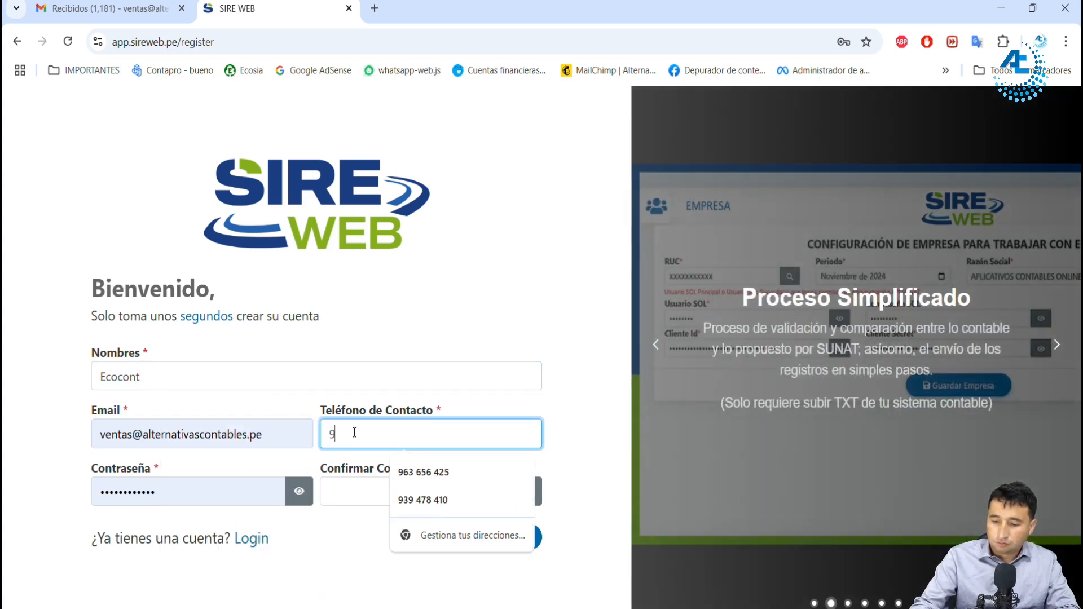
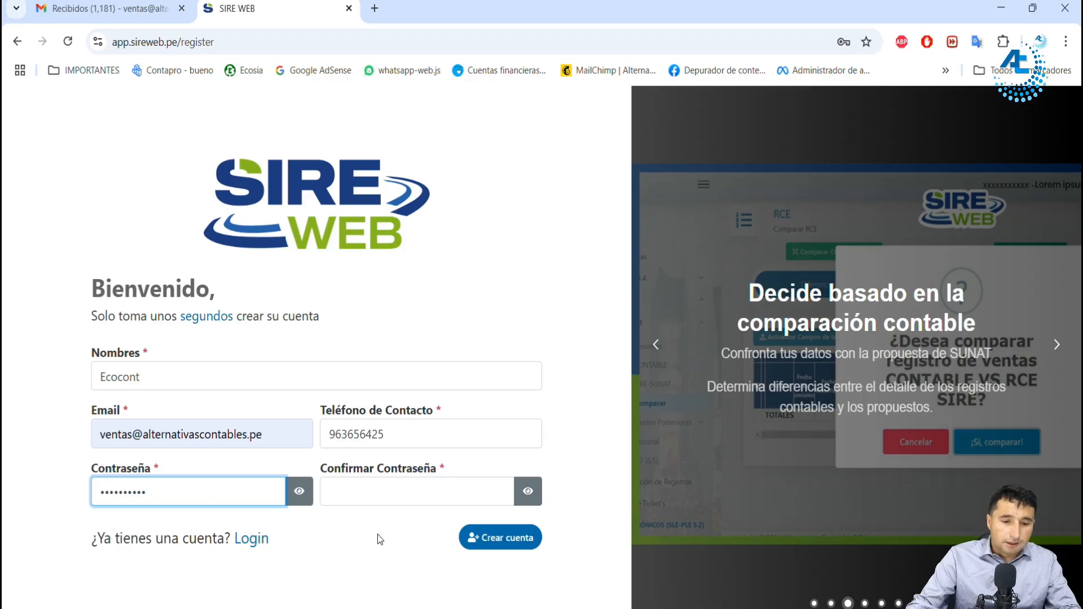
# Step: Enter the account password confirmation, check the registration e-mail and create the account
pyautogui.click(401, 491)
pyautogui.write('••••••••••')
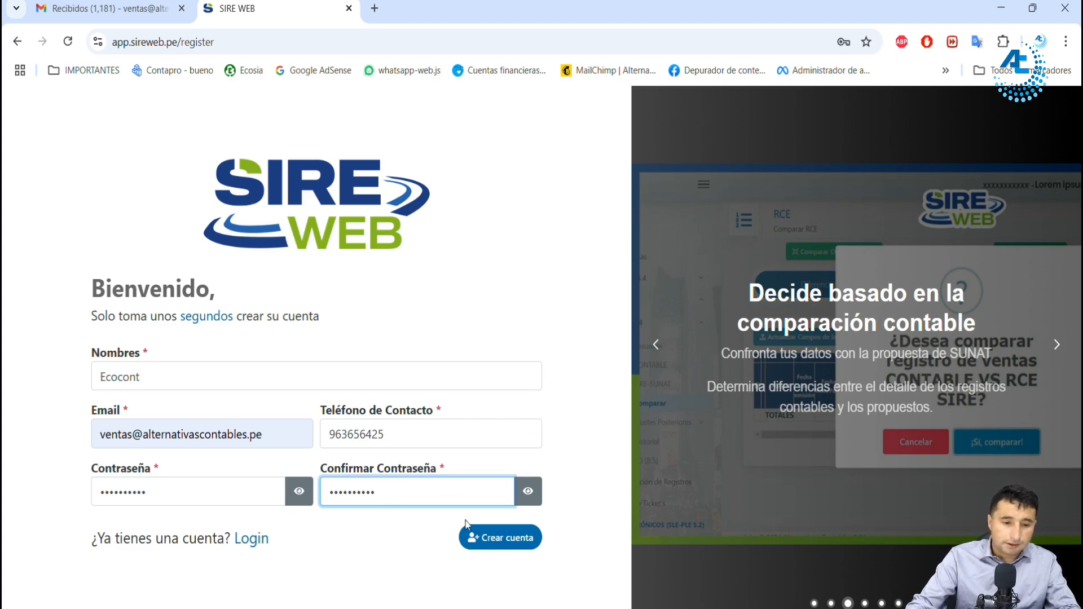
pyautogui.click(492, 539)
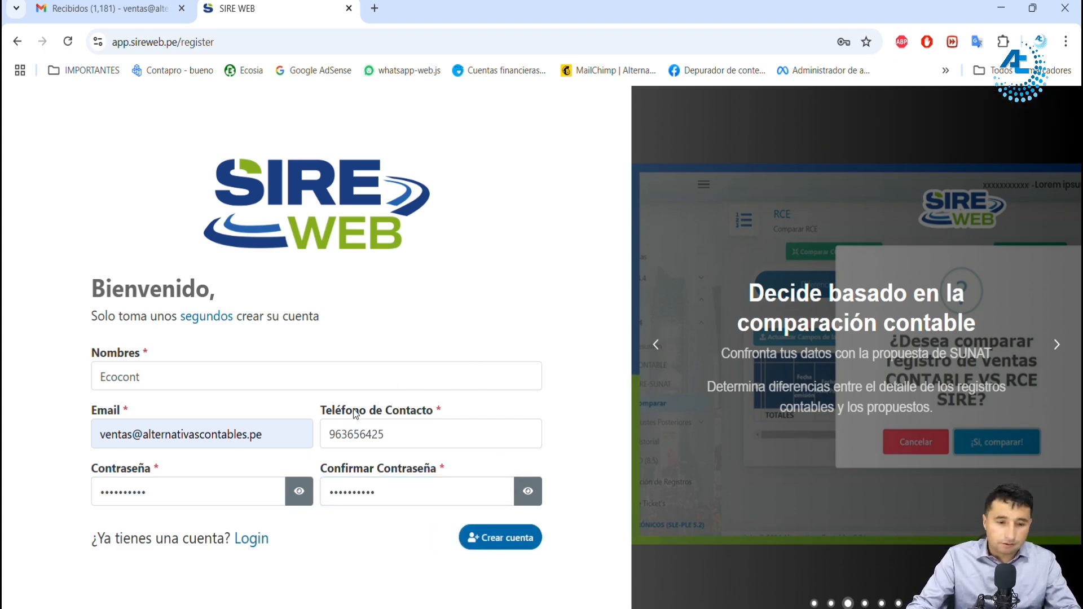
pyautogui.click(130, 438)
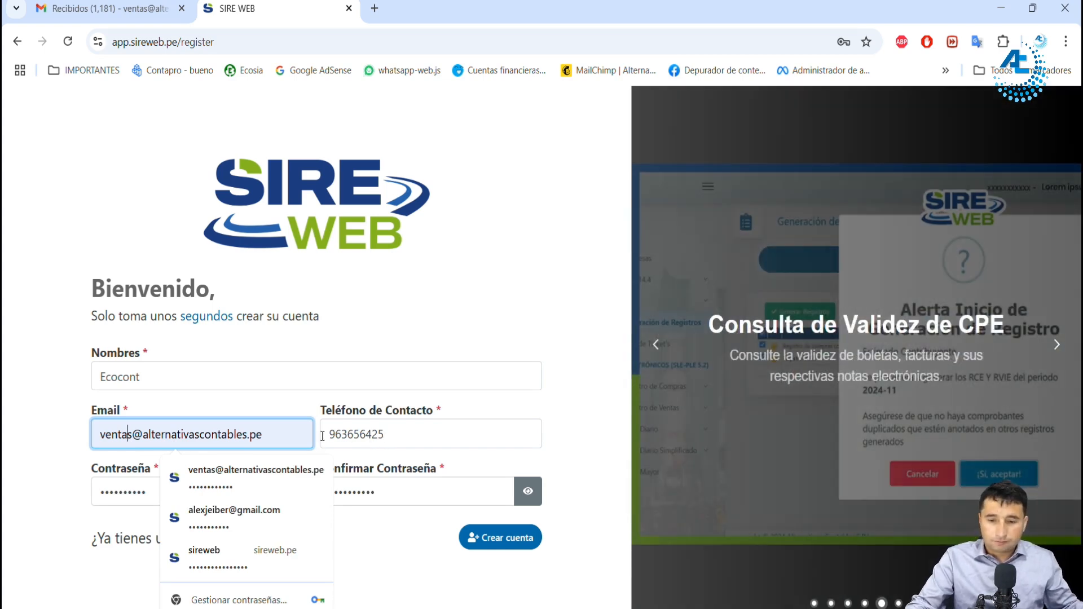
pyautogui.click(389, 564)
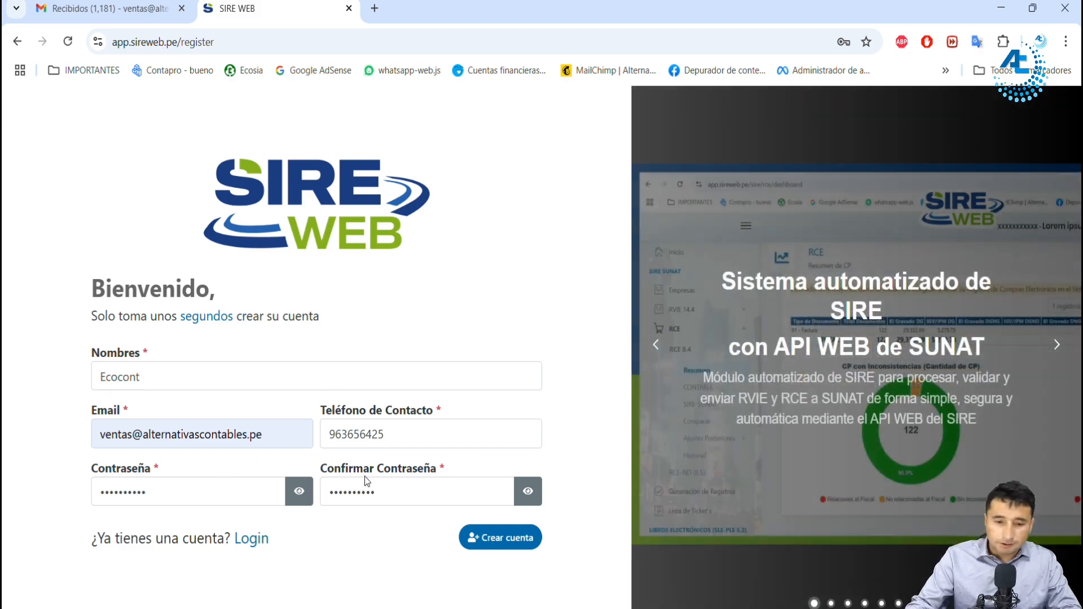
pyautogui.click(514, 546)
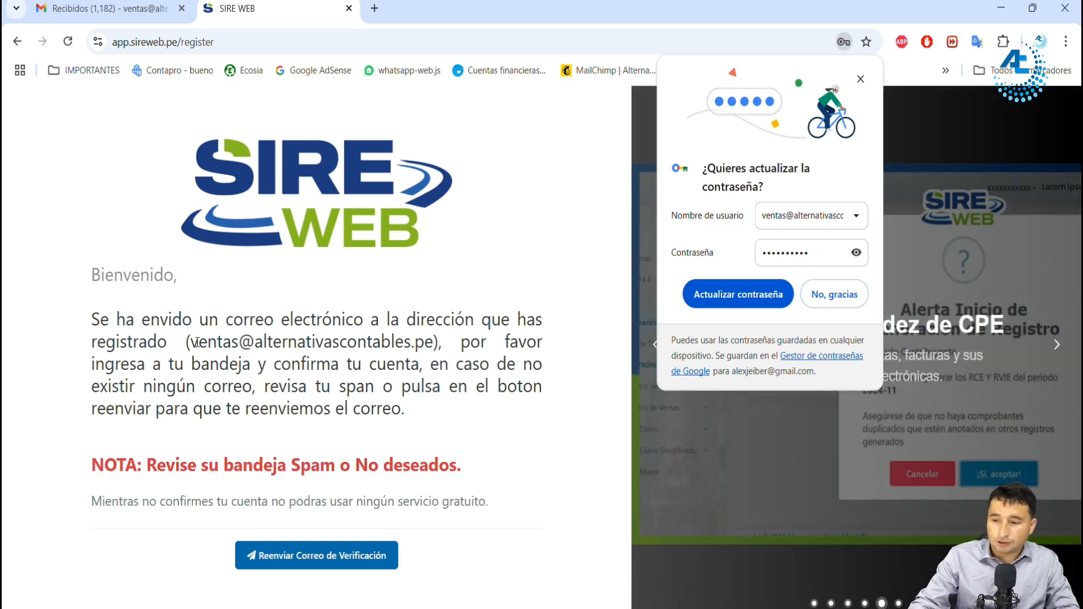
# Step: Switch to Gmail, confirm the new account from the "Confirma tu cuenta" message and close the old registration page
pyautogui.click(110, 8)
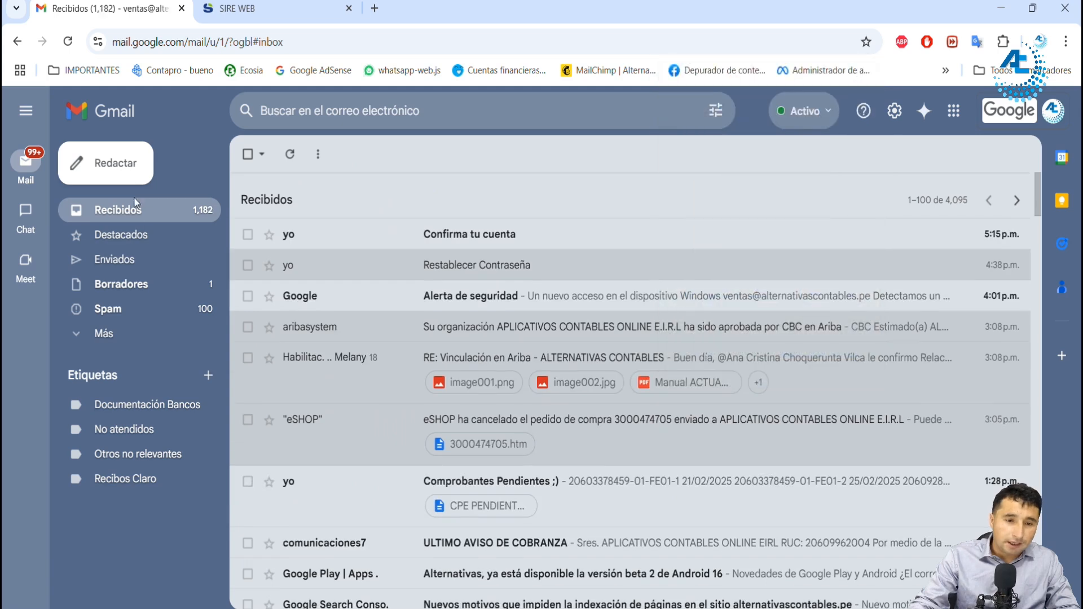
pyautogui.click(328, 244)
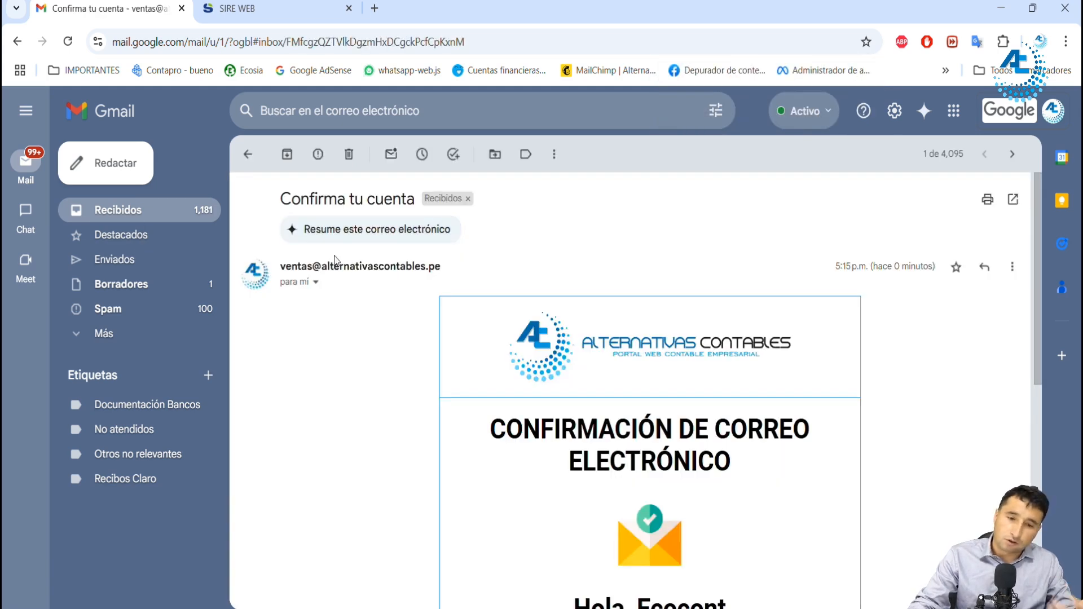
pyautogui.scroll(-4, 598, 389)
pyautogui.click(624, 507)
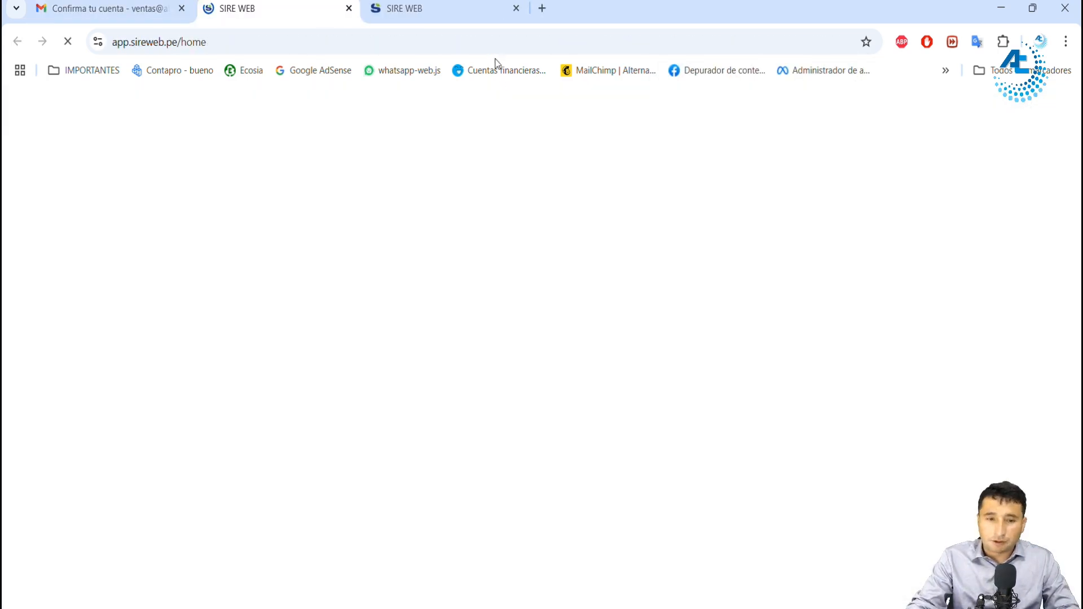
pyautogui.click(516, 8)
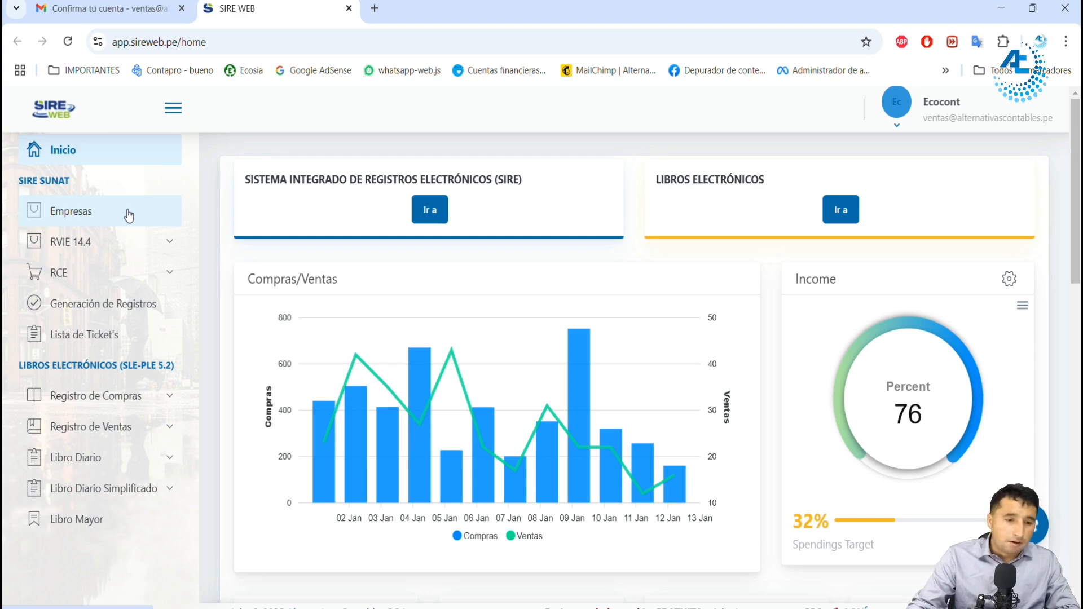
# Step: Start a new company under Empresas, looking it up by its RUC, with Enero de 2025 as the period
pyautogui.click(93, 217)
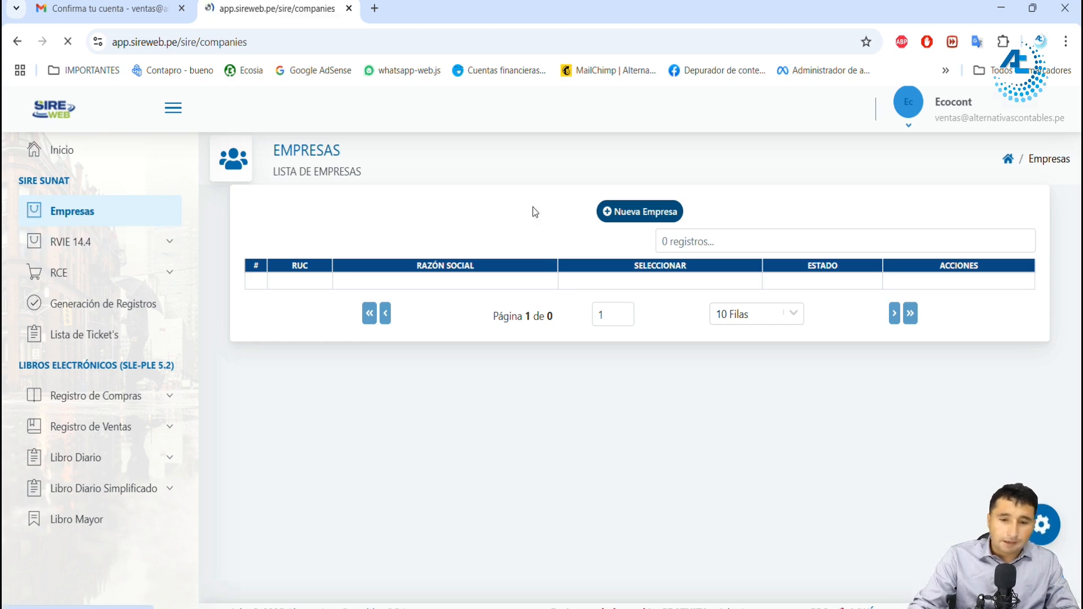
pyautogui.click(653, 217)
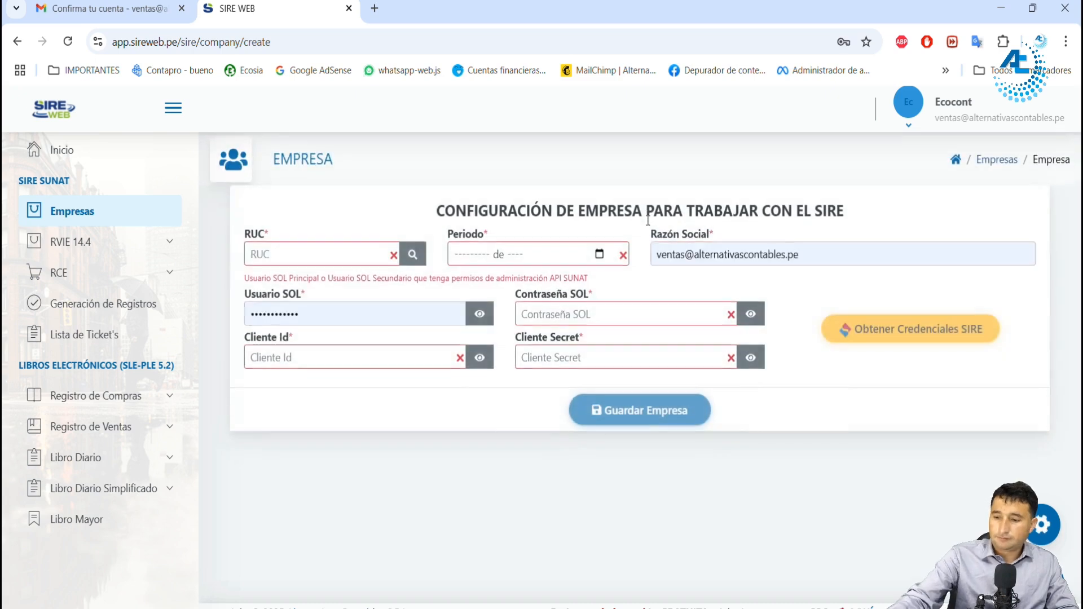
pyautogui.click(302, 244)
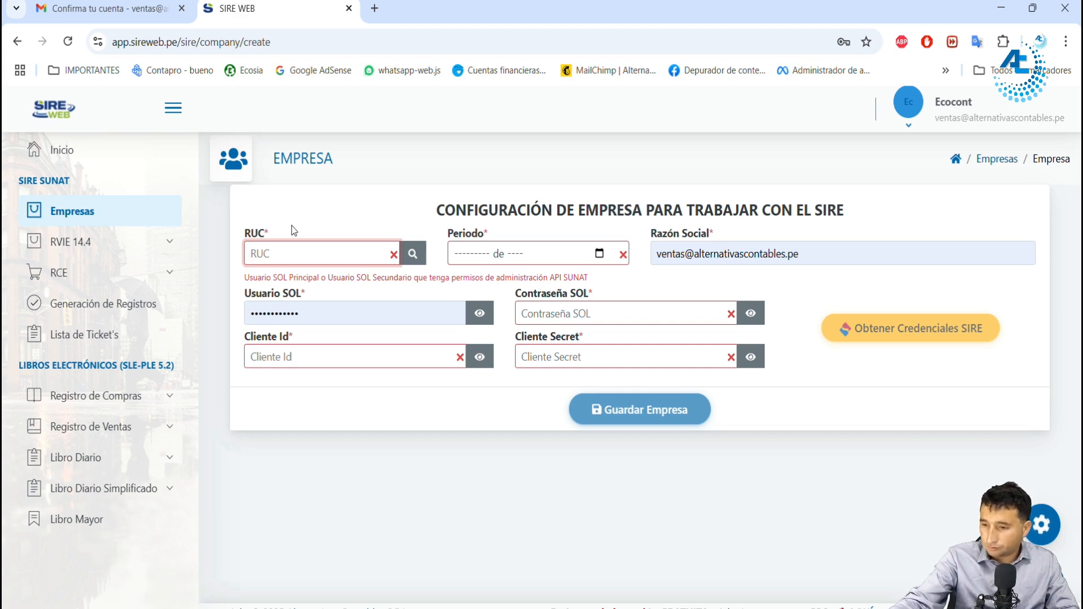
pyautogui.hotkey('ctrl', 'v')
pyautogui.click(412, 253)
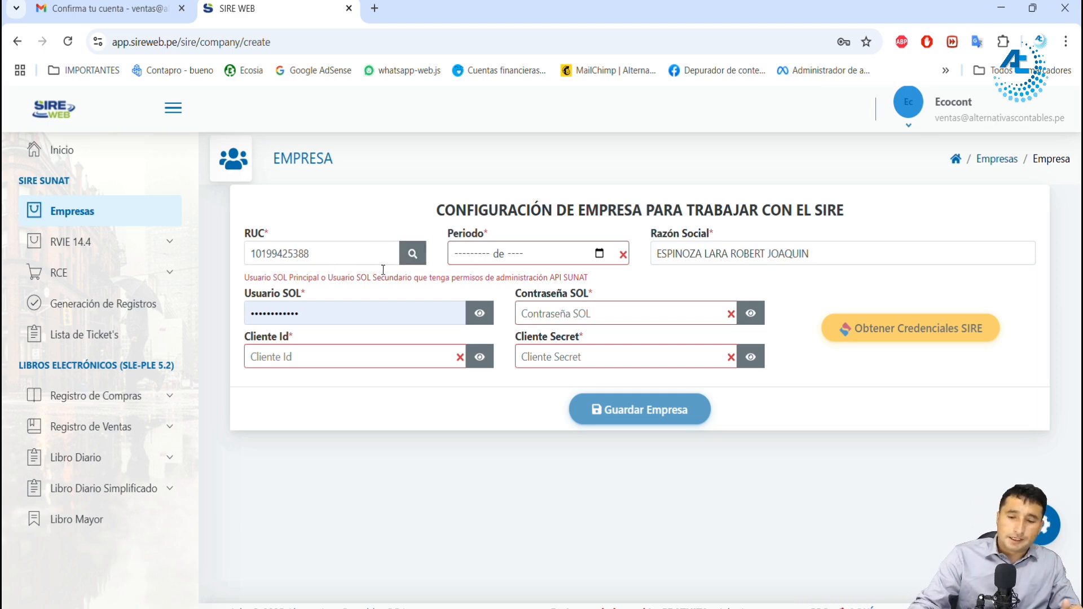
pyautogui.click(599, 253)
pyautogui.click(471, 310)
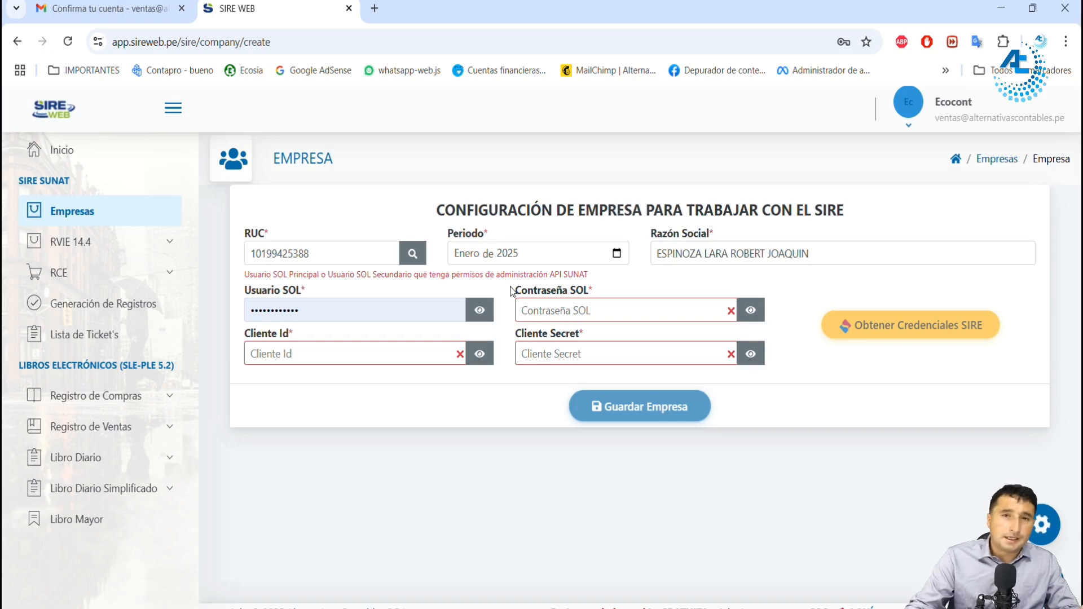
# Step: Clear the prefilled Usuario SOL value in the company configuration
pyautogui.click(449, 307)
pyautogui.hotkey('ctrl', 'a')
pyautogui.press('BackSpace')
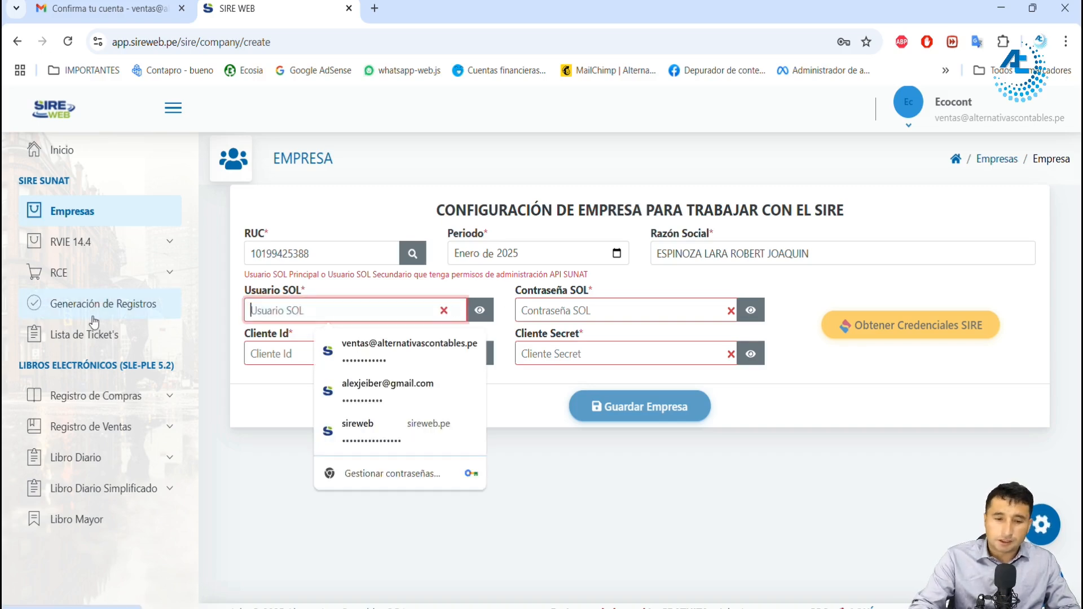
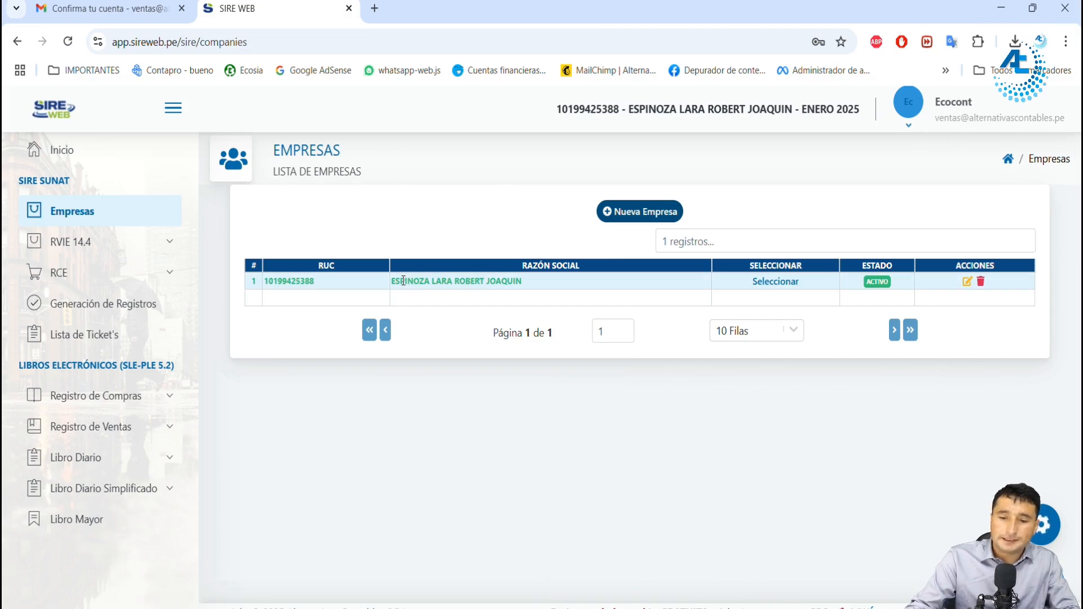
# Step: Open the CONTABLE section of RVIE 14.4 for the active company and read which TXT formats its upload area accepts
pyautogui.moveTo(404, 280); pyautogui.dragTo(506, 285)
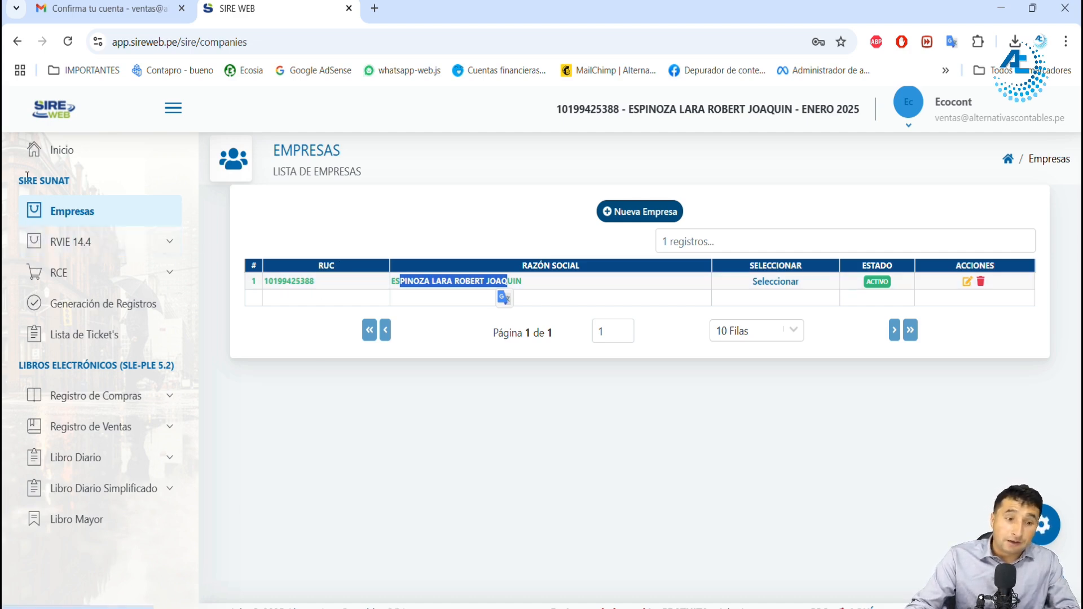
pyautogui.moveTo(26, 181); pyautogui.dragTo(60, 179)
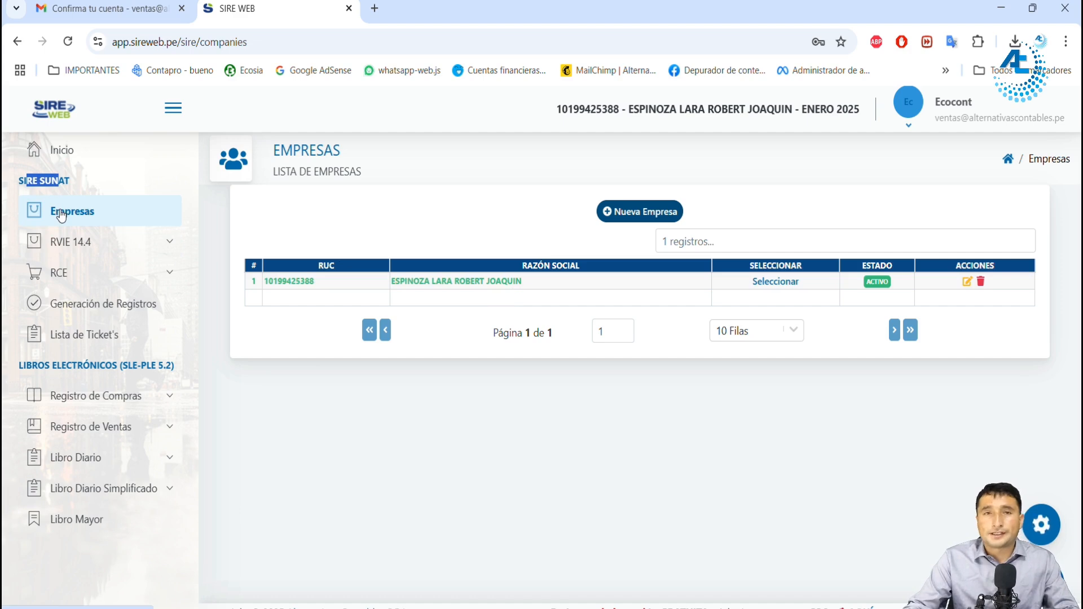
pyautogui.click(75, 248)
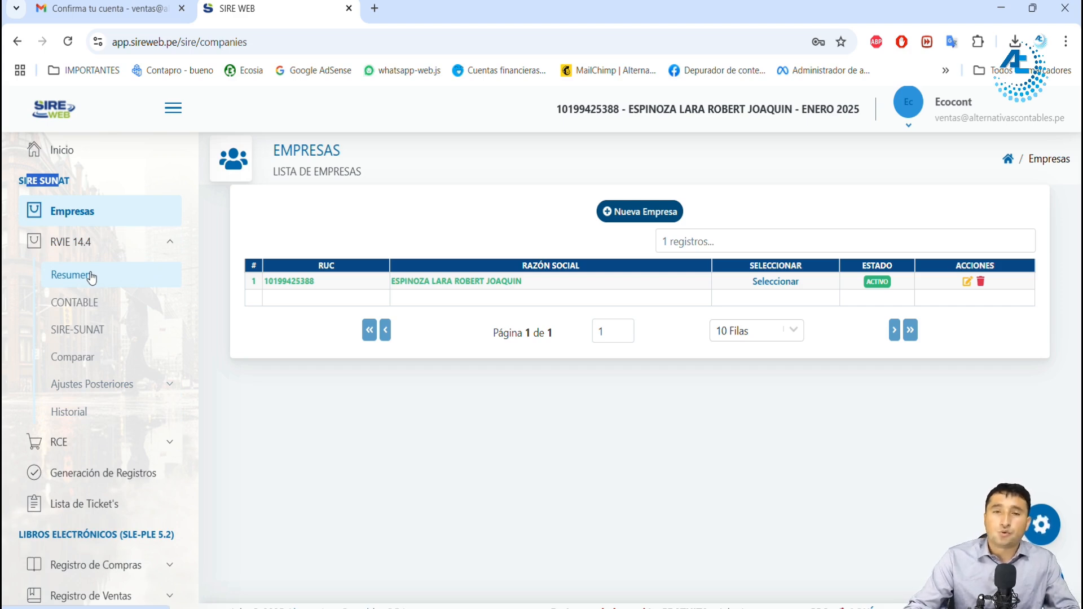
pyautogui.click(89, 308)
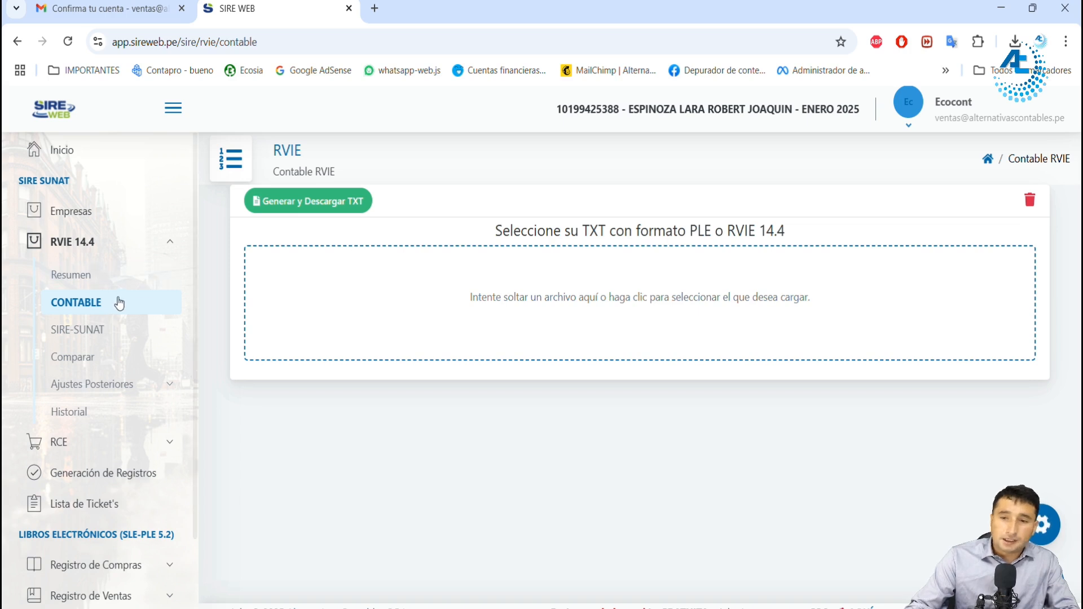
pyautogui.moveTo(527, 233); pyautogui.dragTo(686, 232)
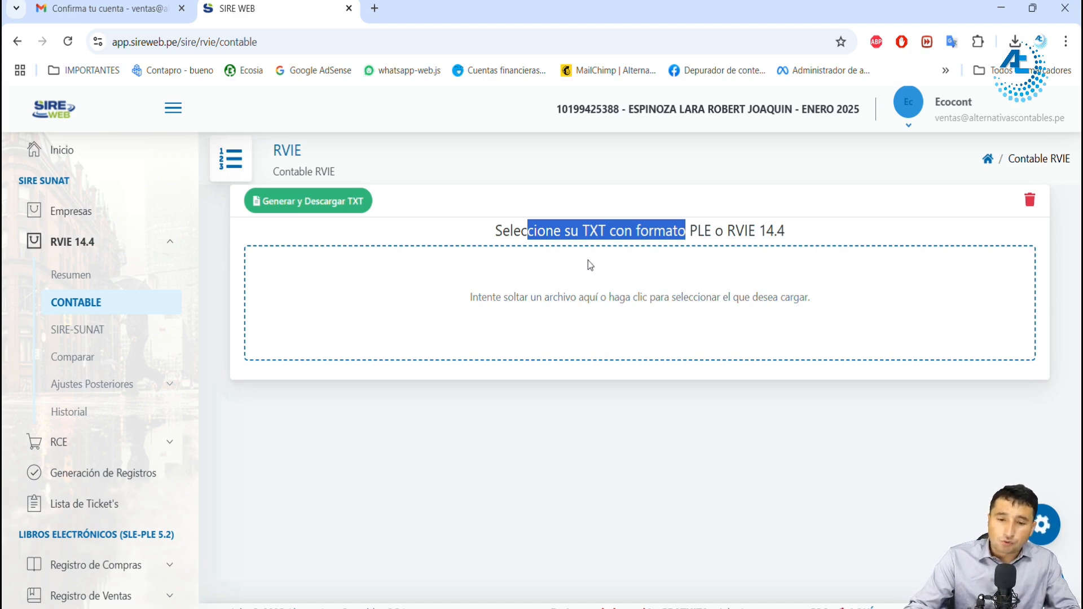
pyautogui.moveTo(689, 231); pyautogui.dragTo(709, 232)
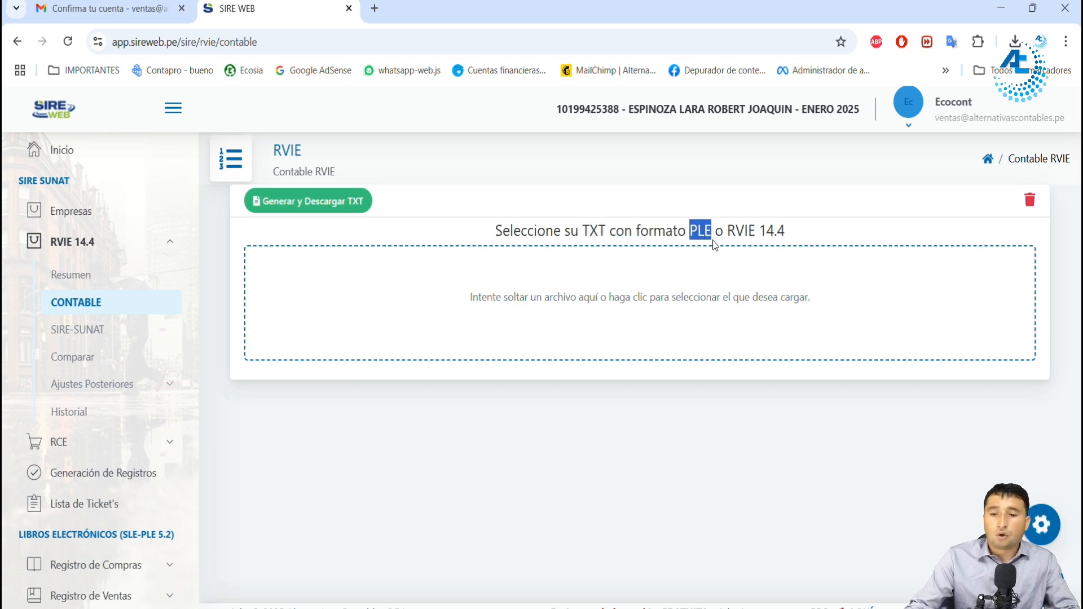
pyautogui.moveTo(727, 231); pyautogui.dragTo(785, 232)
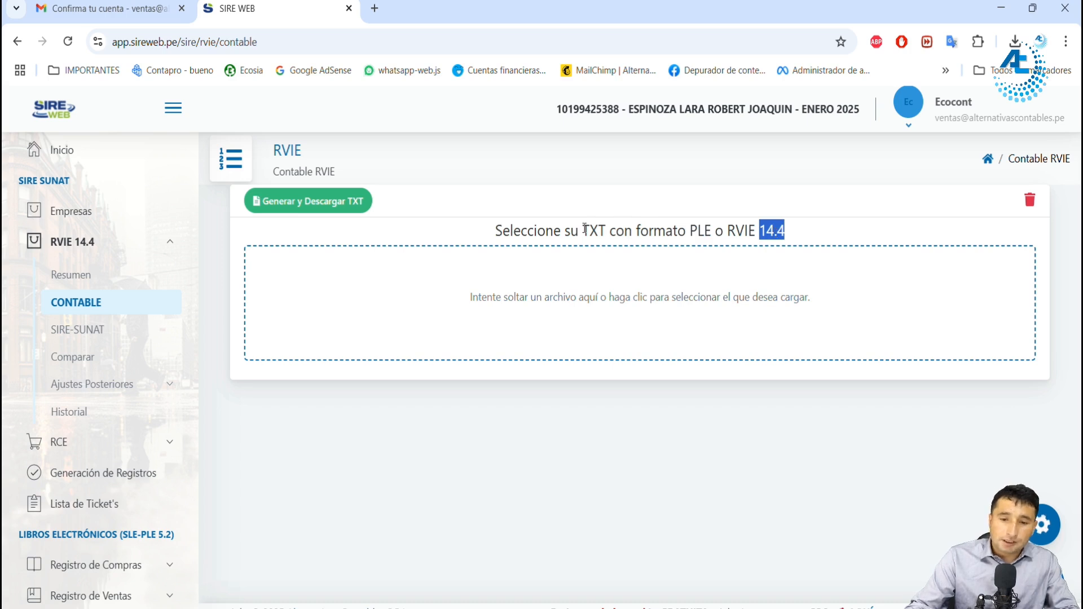
pyautogui.moveTo(606, 230); pyautogui.dragTo(490, 234)
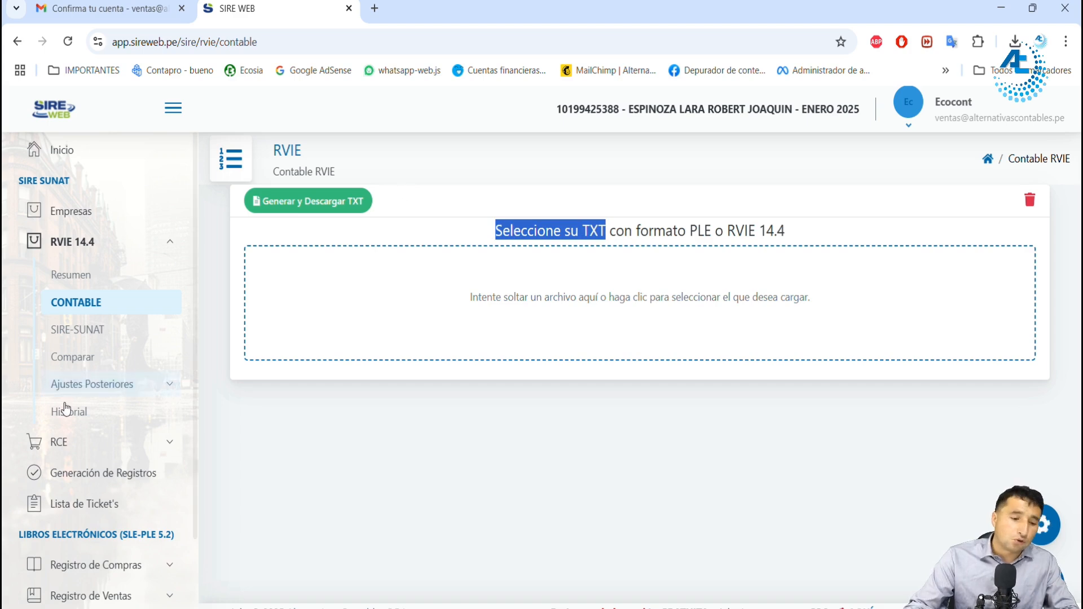
# Step: Look through the Libros Electrónicos (SLE-PLE 5.2) registers, including the Registro de Ventas formats, and the RCE options
pyautogui.scroll(-2, 67, 412)
pyautogui.moveTo(31, 438); pyautogui.dragTo(130, 437)
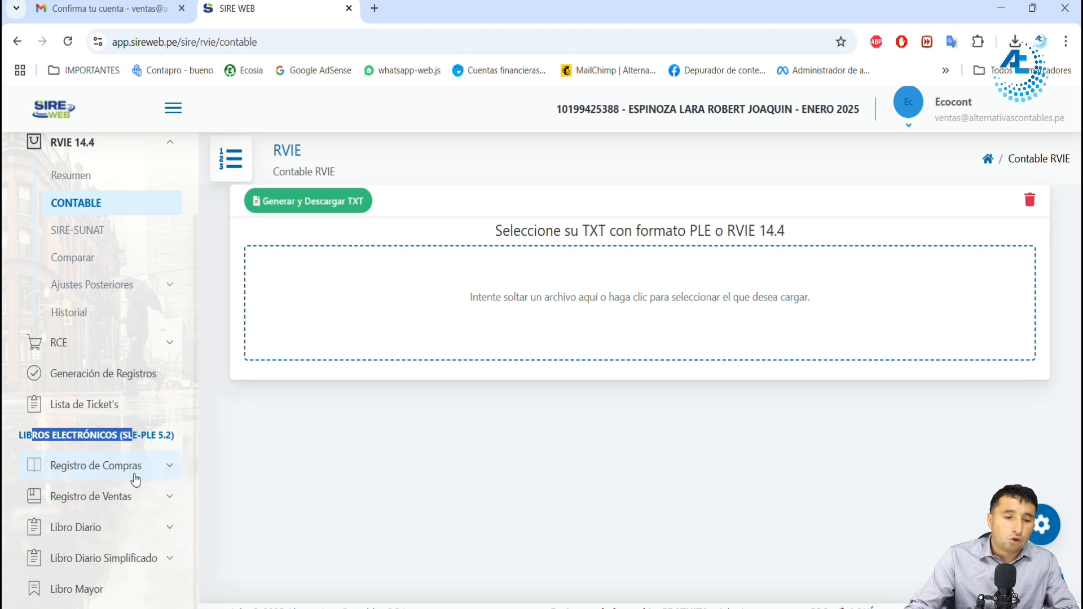
pyautogui.click(134, 498)
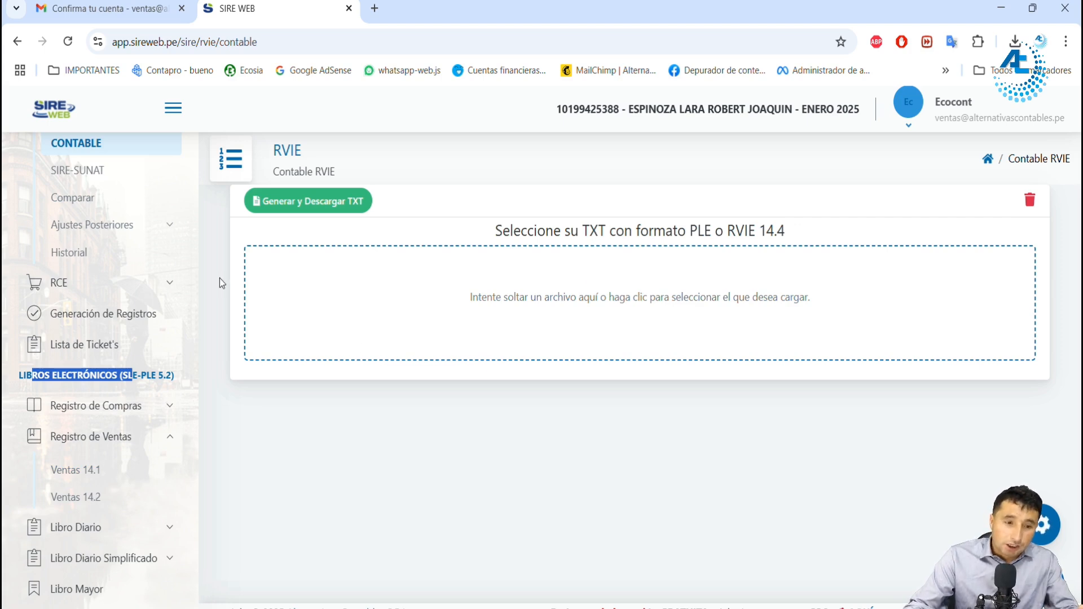
pyautogui.scroll(3, 133, 252)
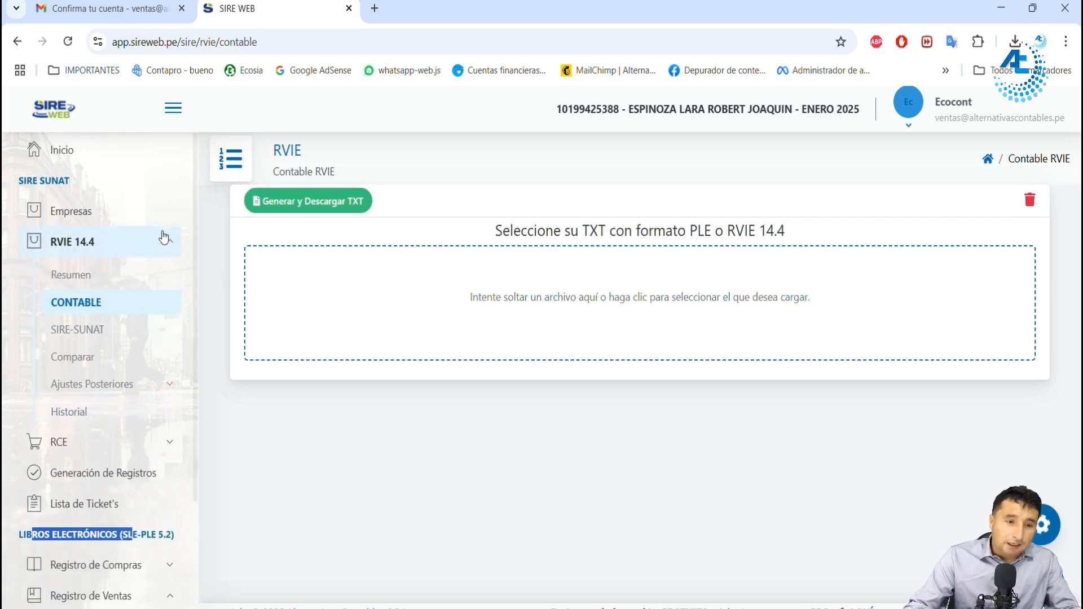
pyautogui.click(90, 247)
pyautogui.click(90, 248)
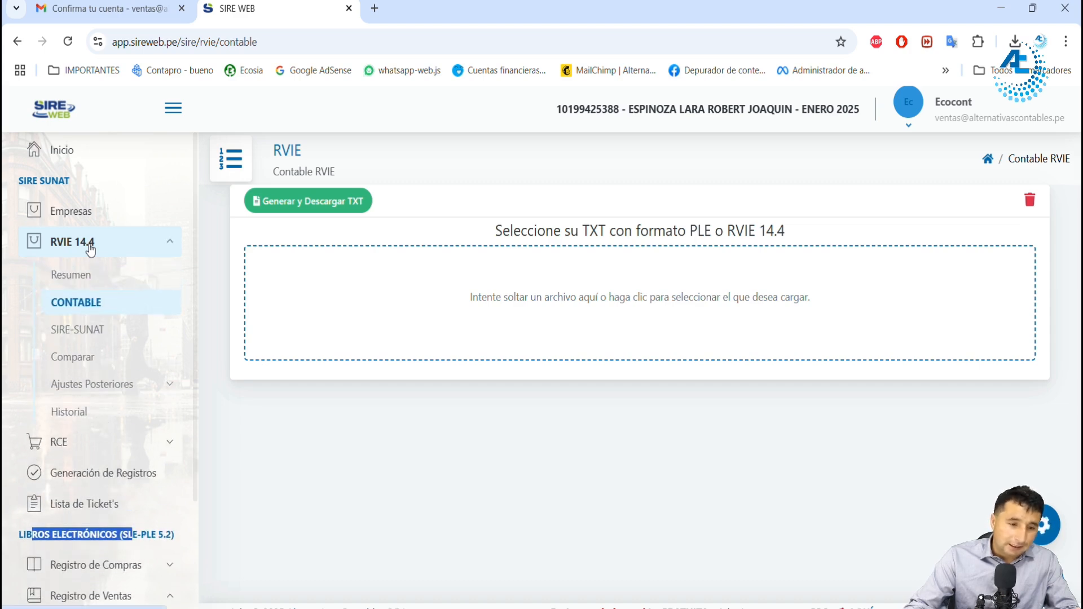
pyautogui.click(94, 449)
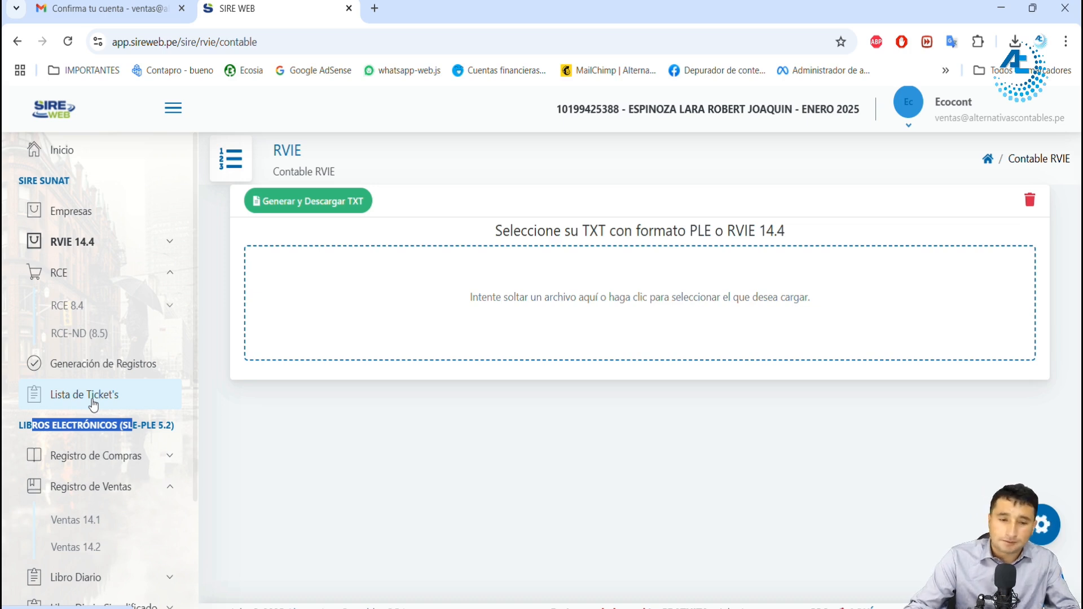
# Step: Return to the RVIE 14.4 CONTABLE section and its TXT upload area
pyautogui.click(92, 255)
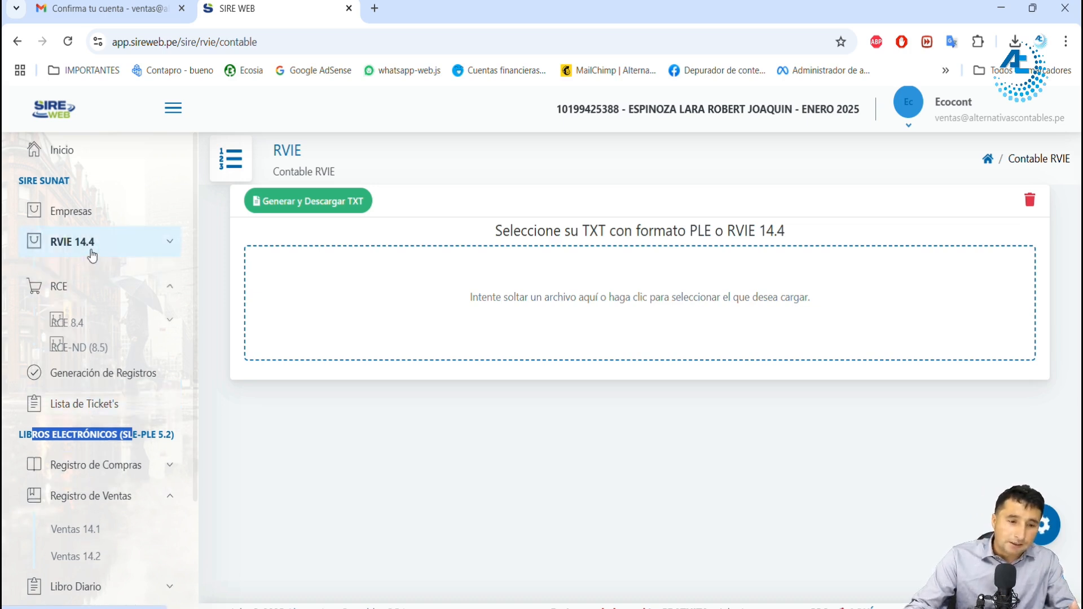
pyautogui.click(82, 308)
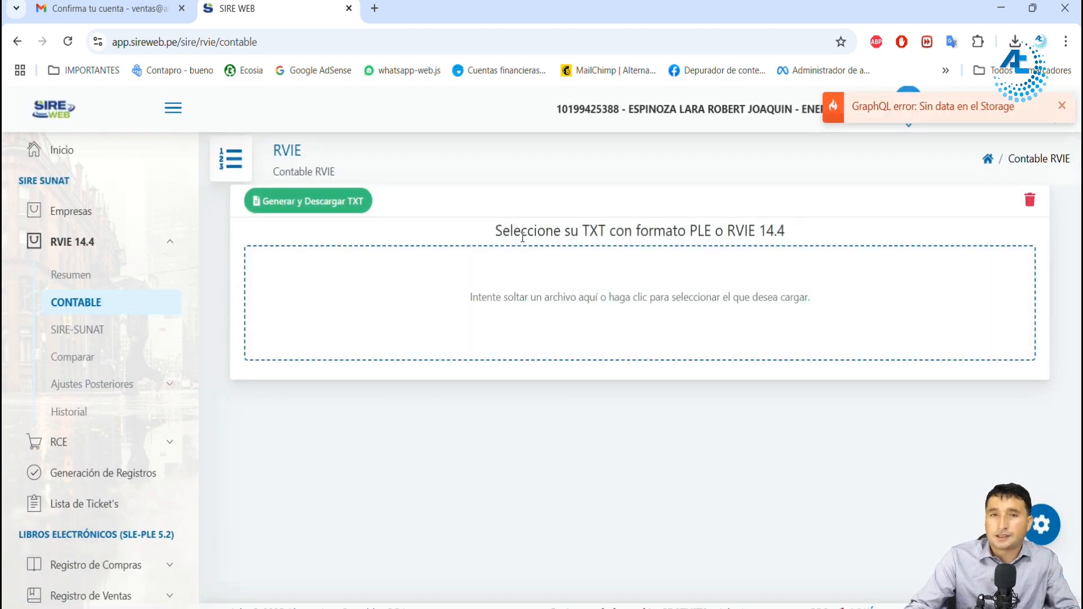
pyautogui.moveTo(522, 237); pyautogui.dragTo(590, 232)
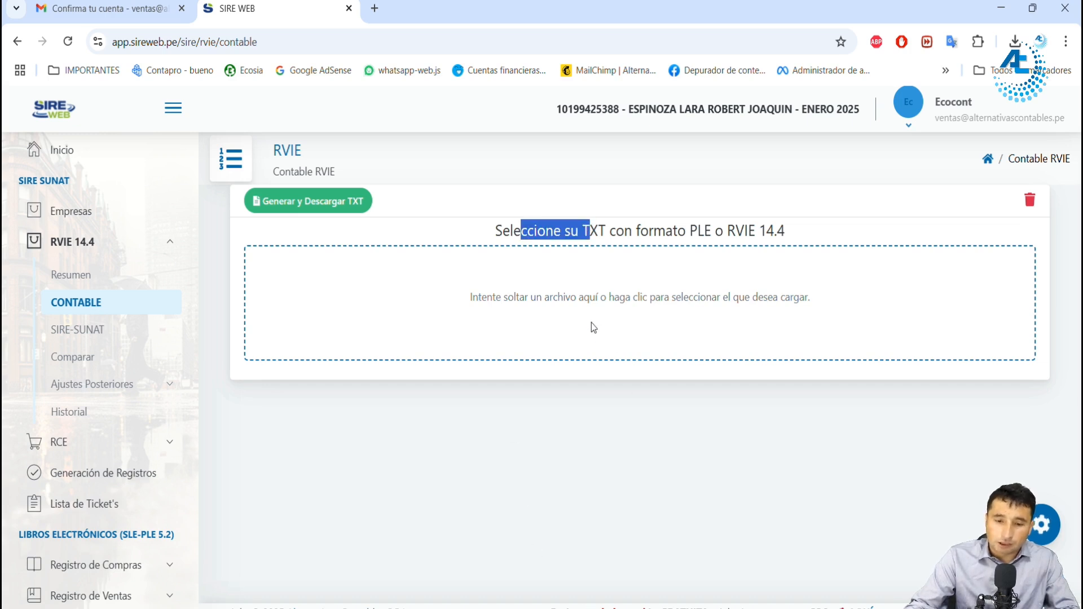
# Step: Upload the 3,283 KB sales TXT from the company's INTEGRAL folder in DATA_DEMO_SIRE to RVIE CONTABLE, checking company, period and record count
pyautogui.click(528, 608)
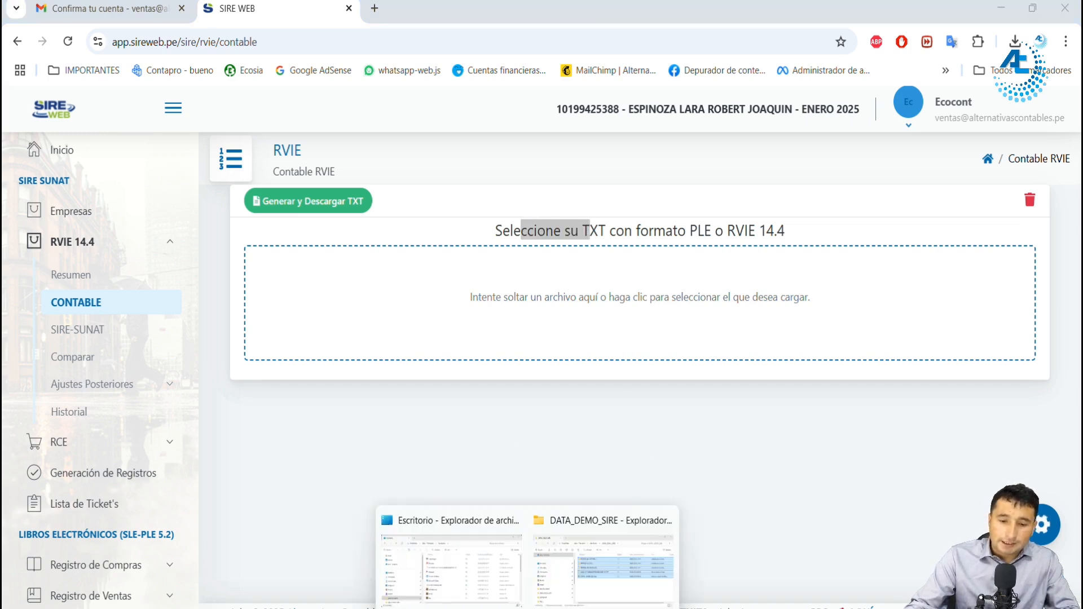
pyautogui.click(594, 567)
pyautogui.doubleClick(559, 241)
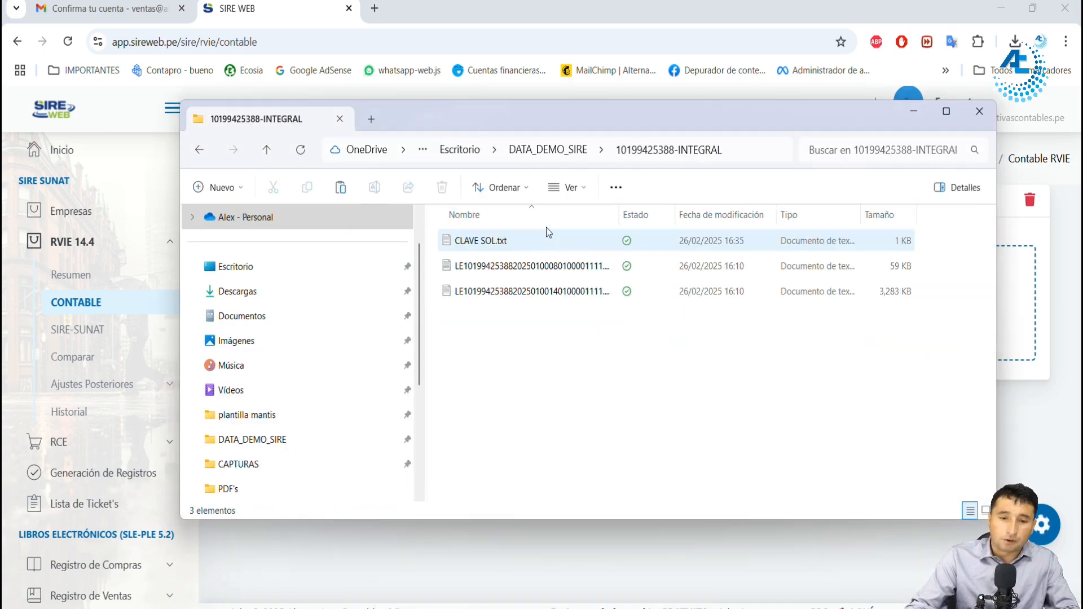
pyautogui.click(554, 292)
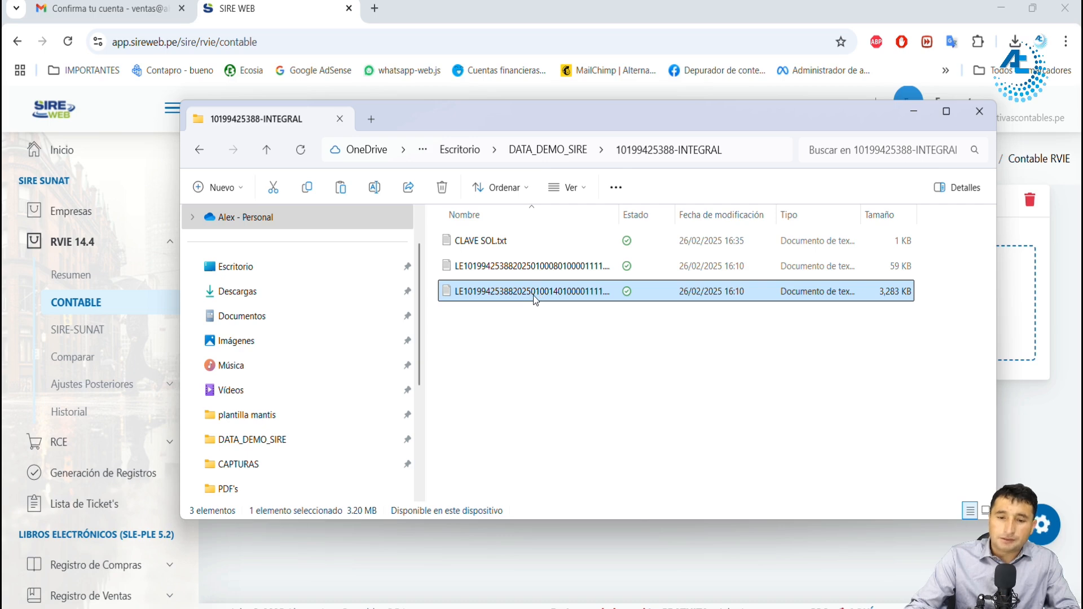
pyautogui.moveTo(583, 123); pyautogui.dragTo(570, 361)
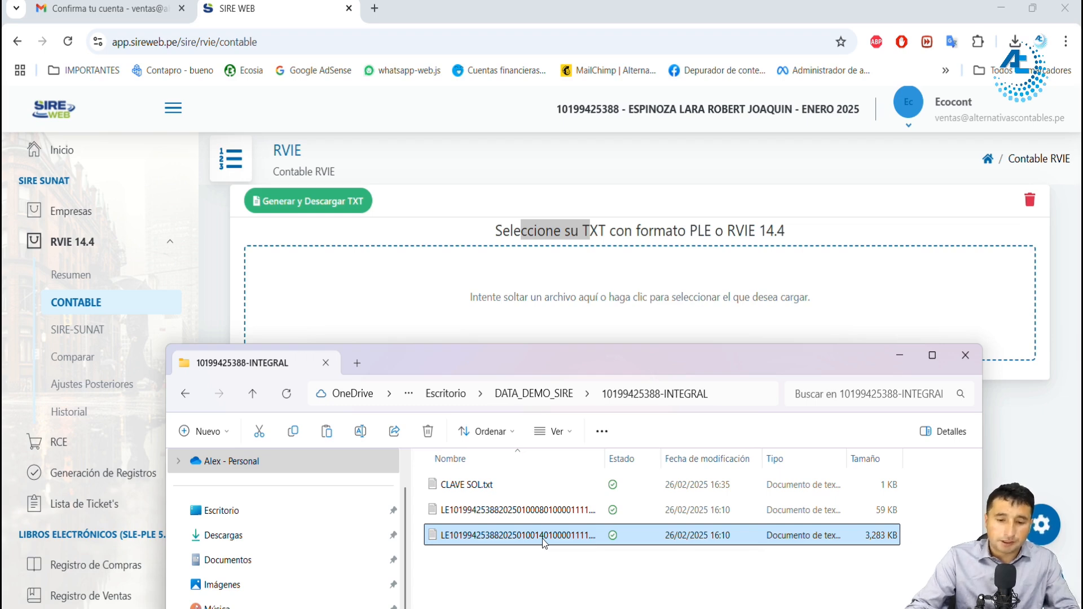
pyautogui.moveTo(543, 543); pyautogui.dragTo(590, 283)
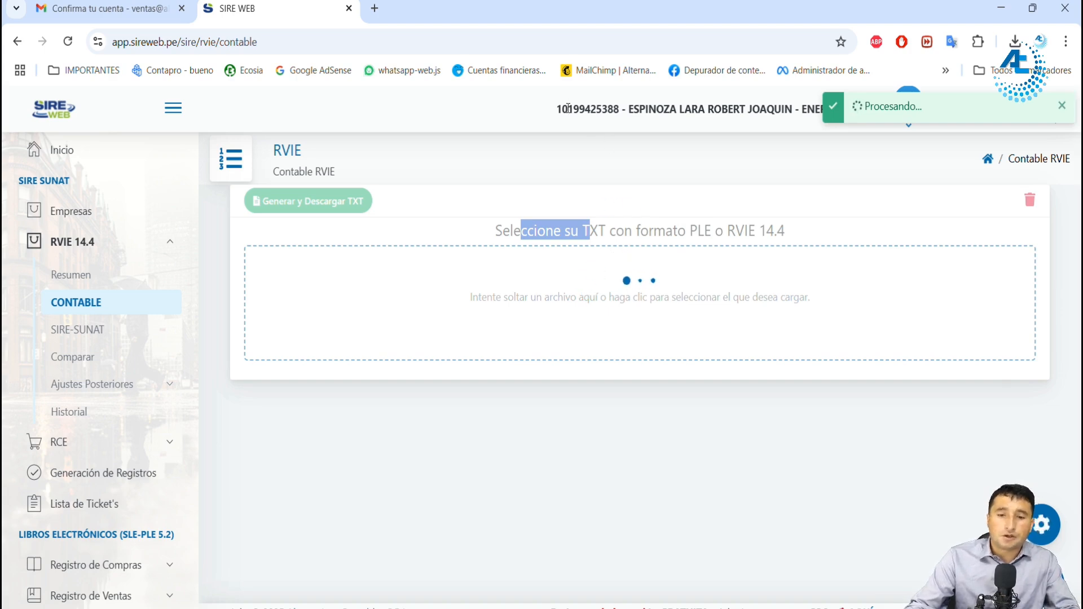
pyautogui.moveTo(563, 108); pyautogui.dragTo(591, 108)
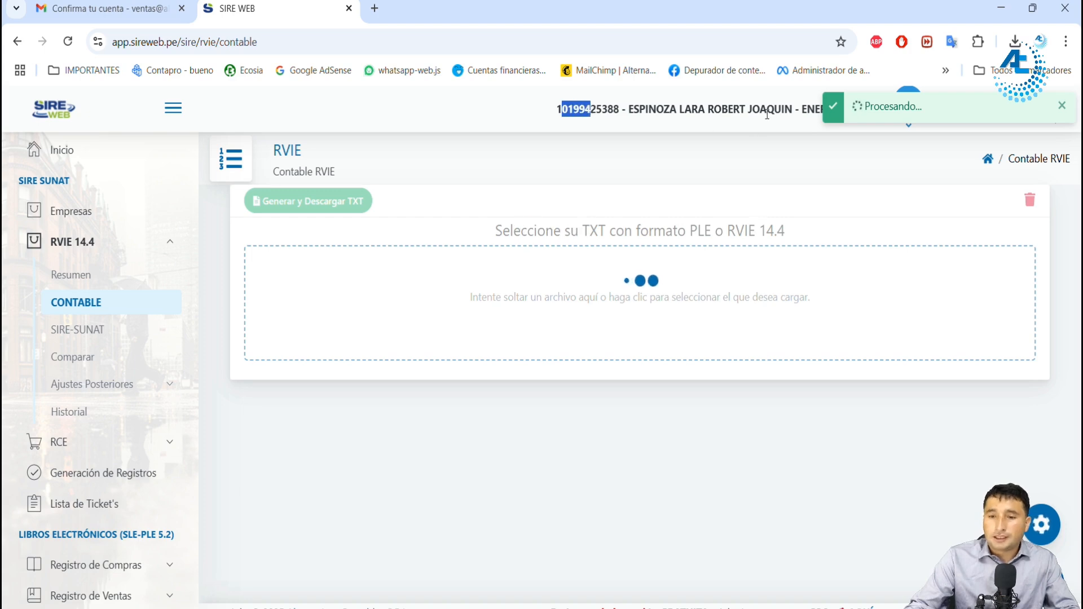
pyautogui.moveTo(802, 109); pyautogui.dragTo(830, 113)
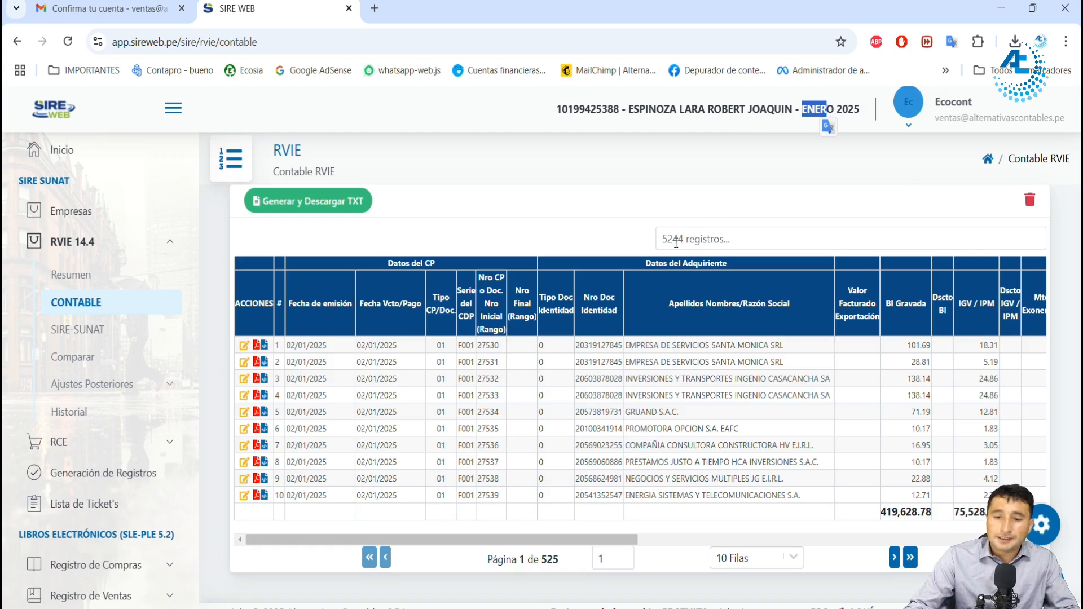
pyautogui.click(677, 243)
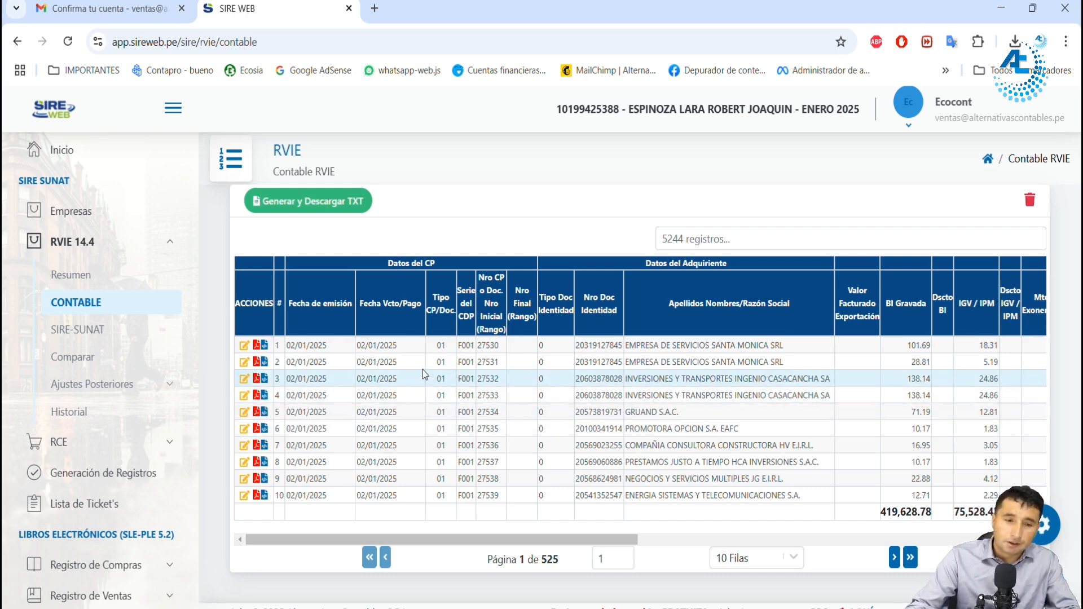
# Step: Open the download options for the RVIE file that replaces the proposal, check its file name and close them without downloading
pyautogui.click(316, 202)
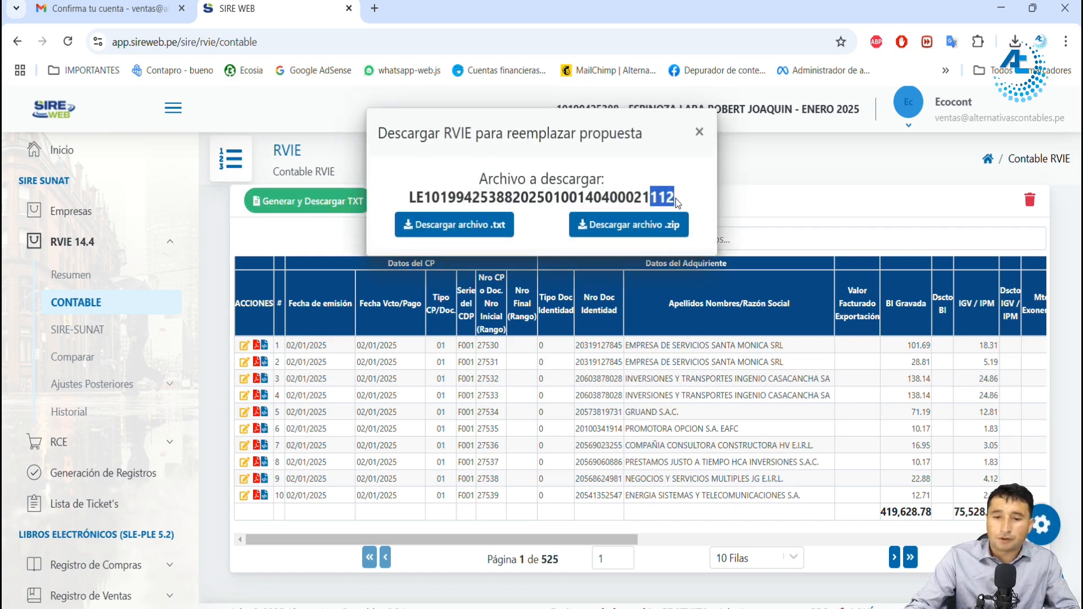
pyautogui.moveTo(635, 197); pyautogui.dragTo(675, 198)
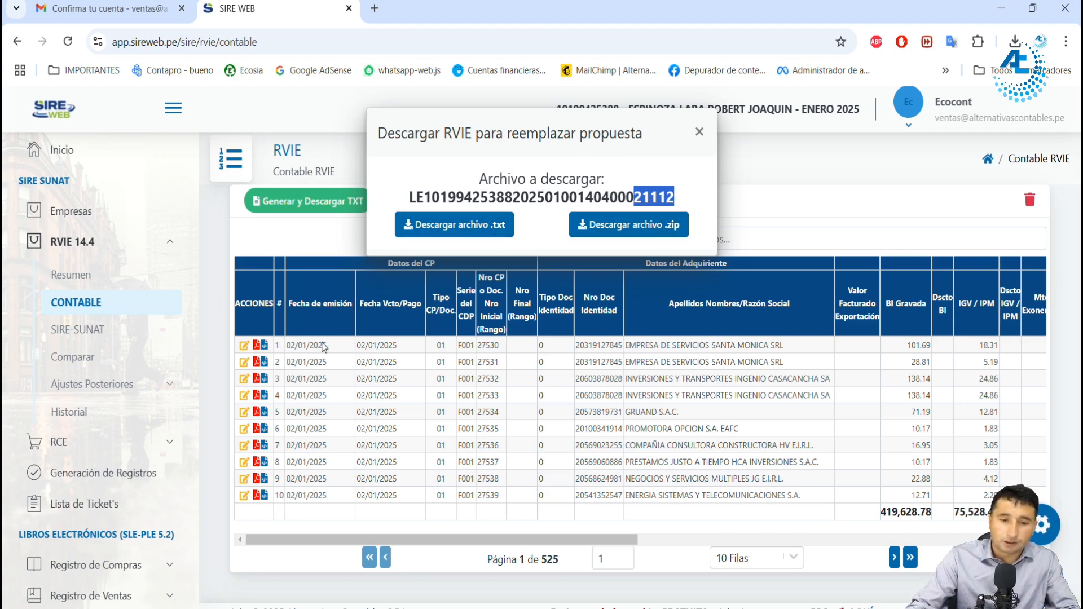
pyautogui.click(699, 132)
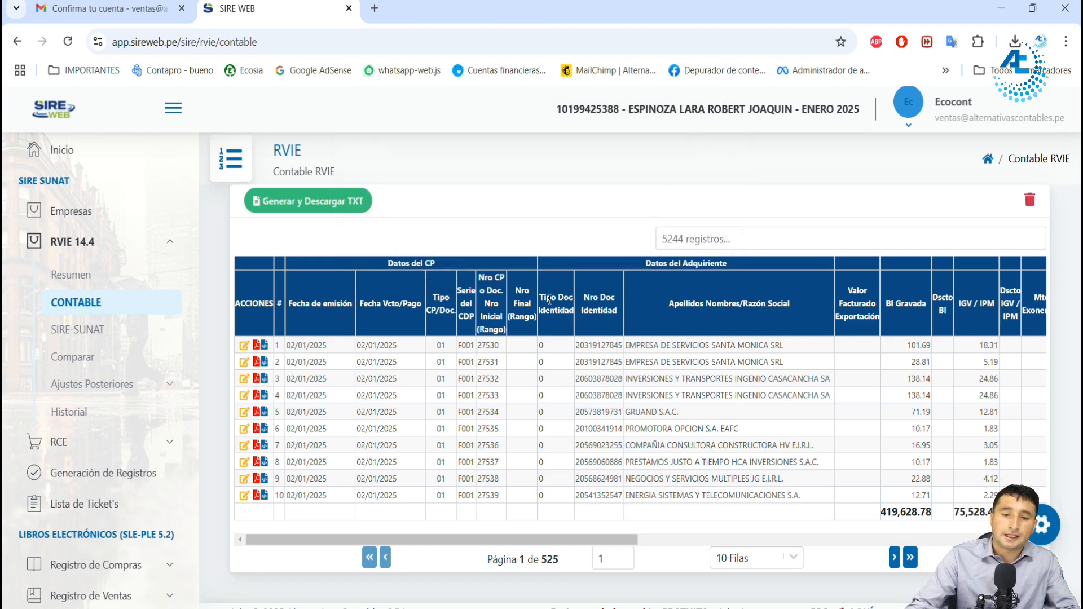
pyautogui.doubleClick(489, 380)
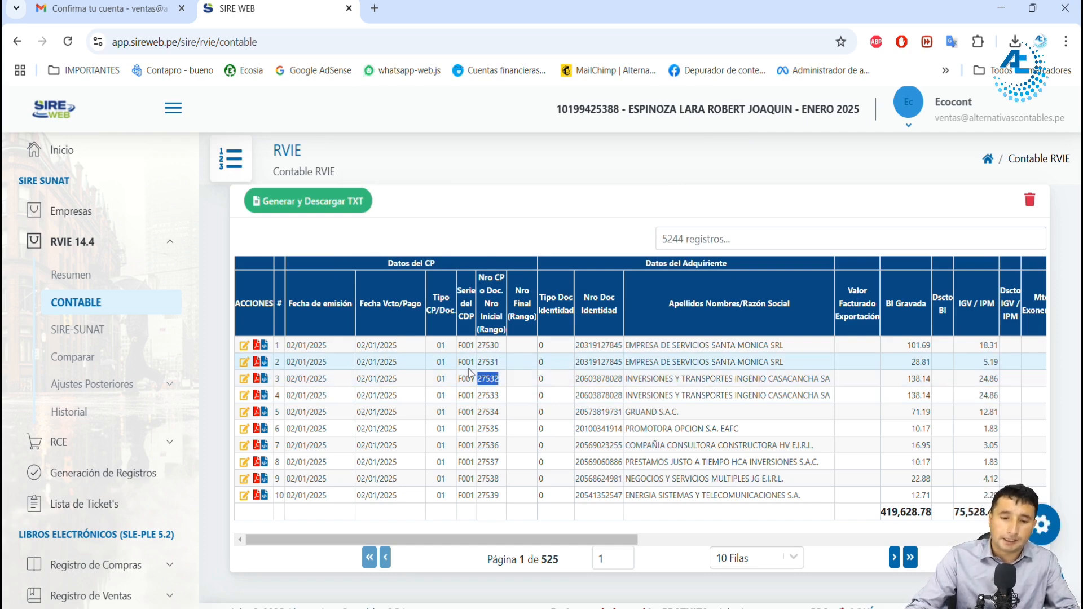
# Step: View the SIRE-SUNAT sales proposal and its record count, and run the CONTABLE versus RVIE SIRE comparison
pyautogui.click(96, 333)
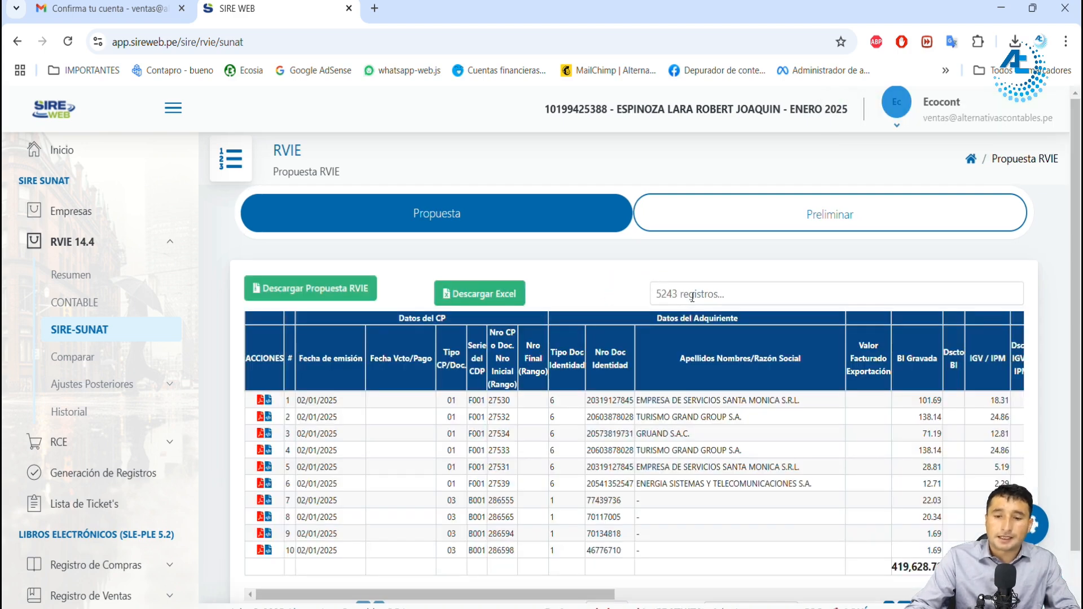
pyautogui.click(667, 295)
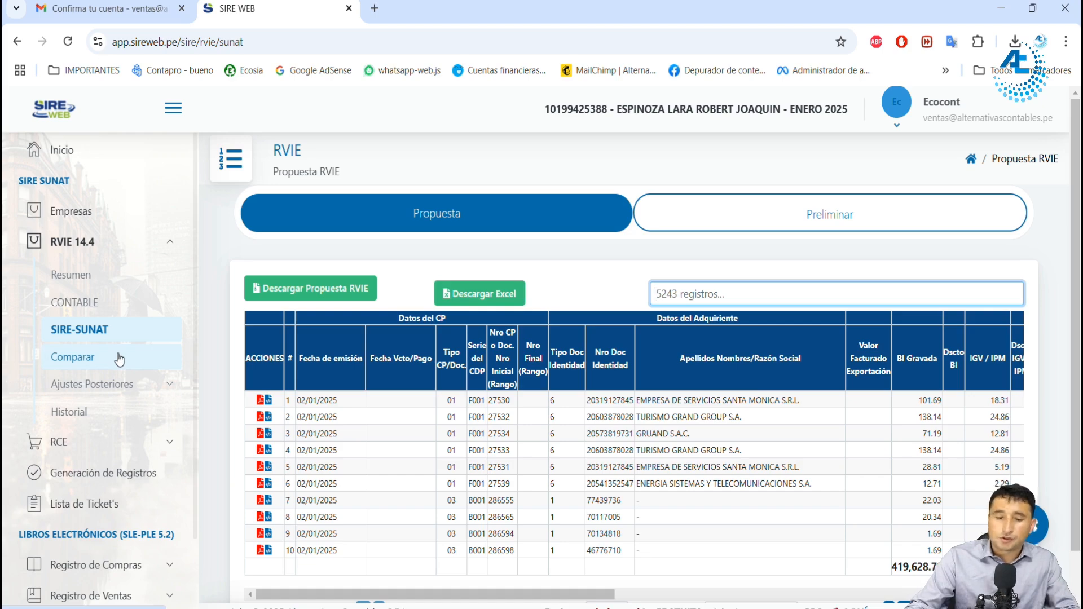
pyautogui.click(90, 365)
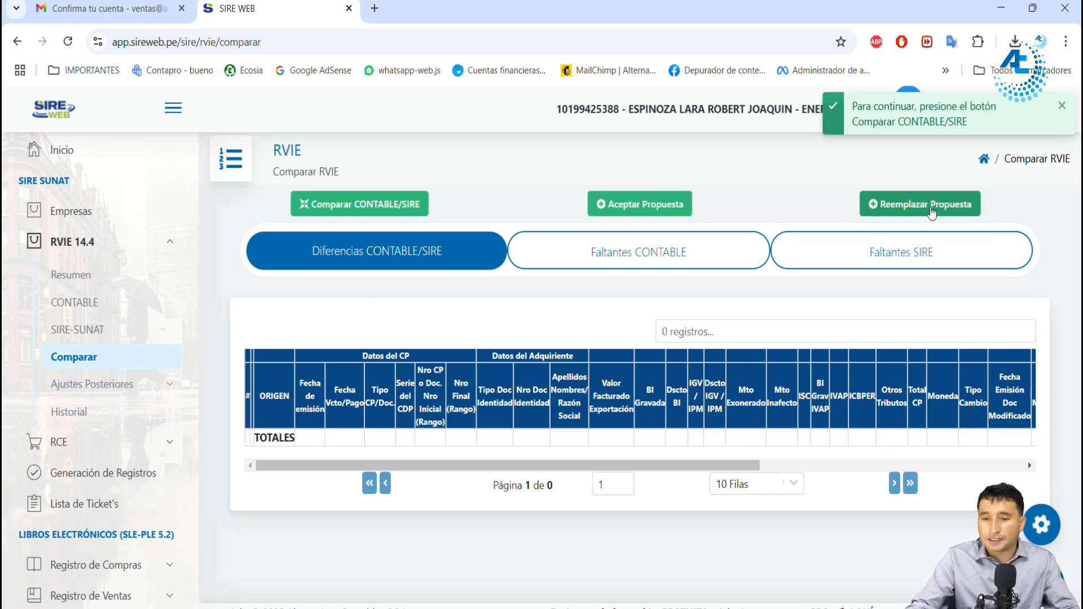
pyautogui.click(393, 206)
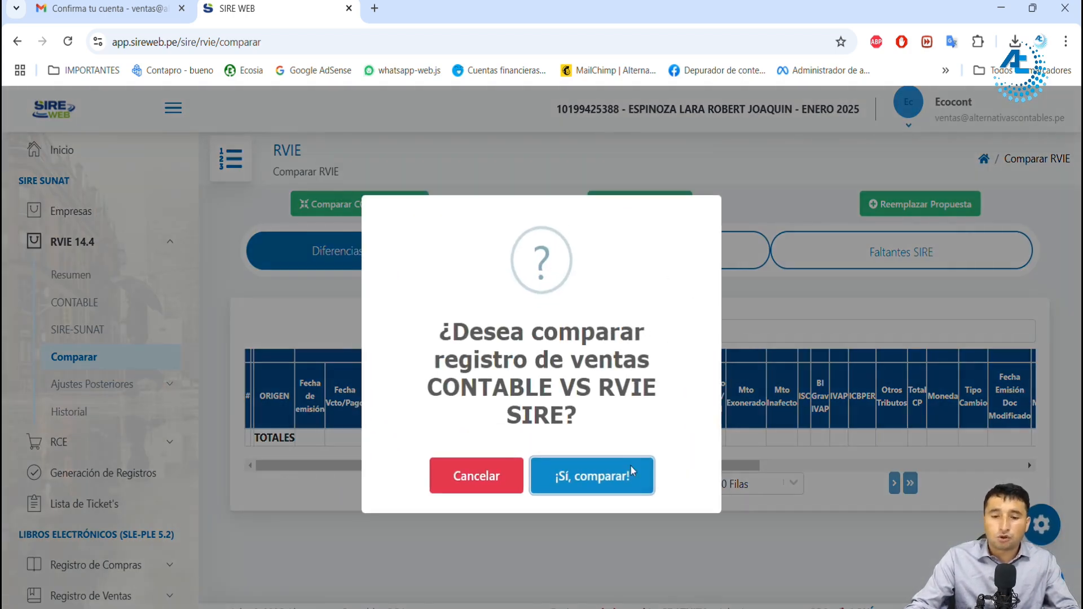
pyautogui.click(611, 478)
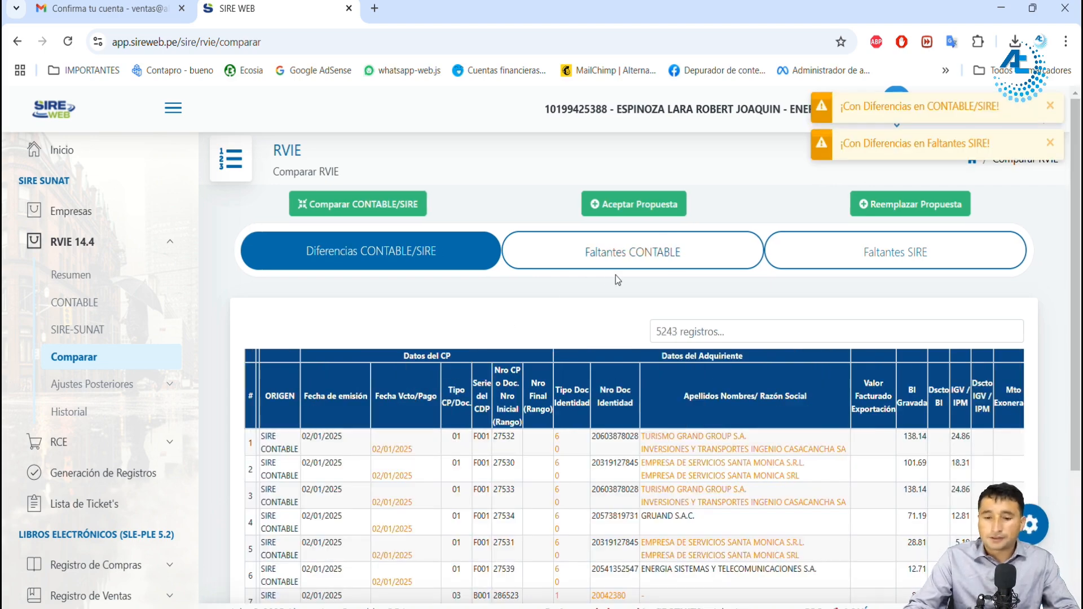
# Step: Examine the Diferencias CONTABLE/SIRE records, including the Fecha Vcto/Pago of the first voucher
pyautogui.scroll(-3, 613, 277)
pyautogui.scroll(2, 578, 309)
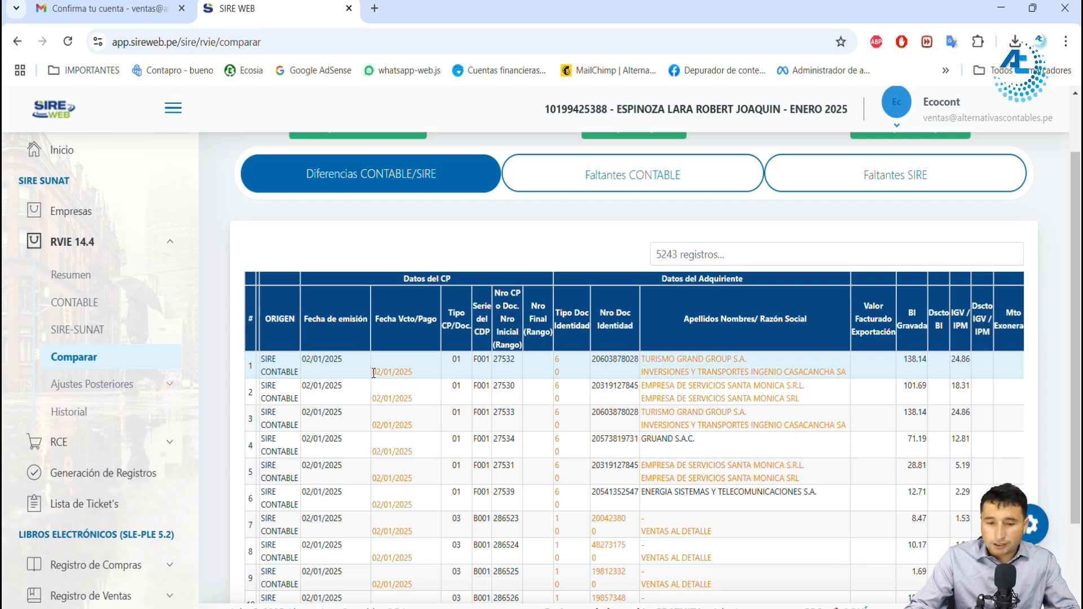
pyautogui.moveTo(373, 372); pyautogui.dragTo(412, 375)
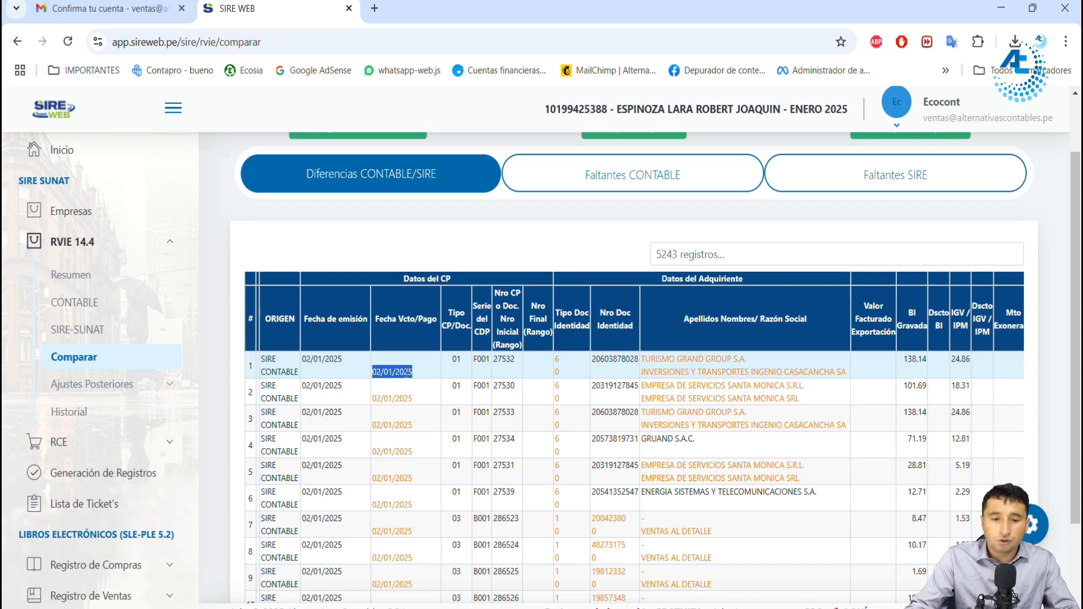
# Step: Review the remaining columns of the Diferencias CONTABLE/SIRE records across to CAR SUNAT
pyautogui.scroll(-2, 763, 414)
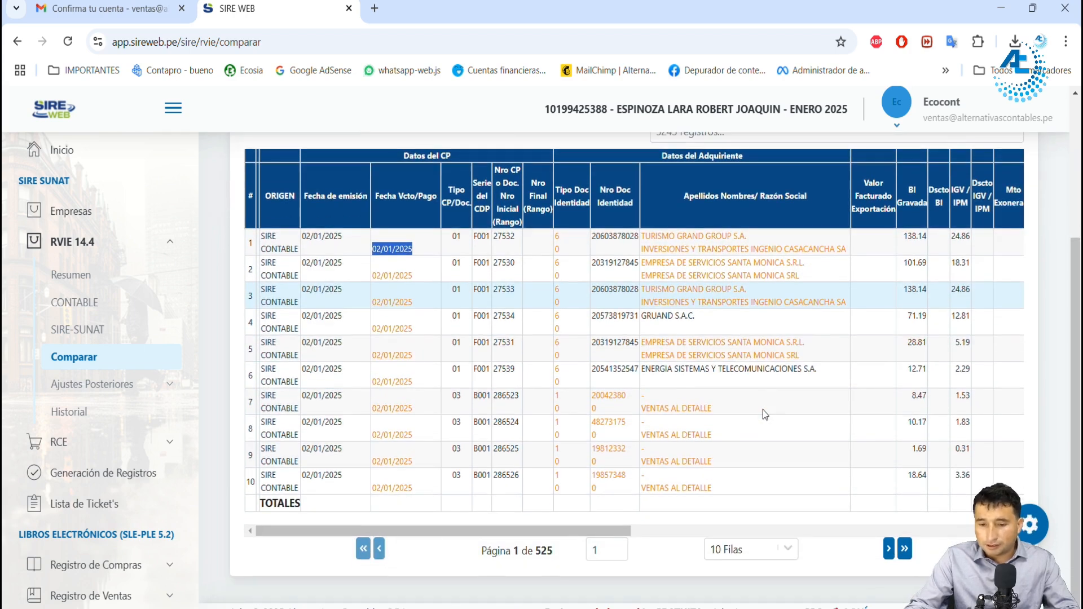
pyautogui.moveTo(608, 535); pyautogui.dragTo(1004, 530)
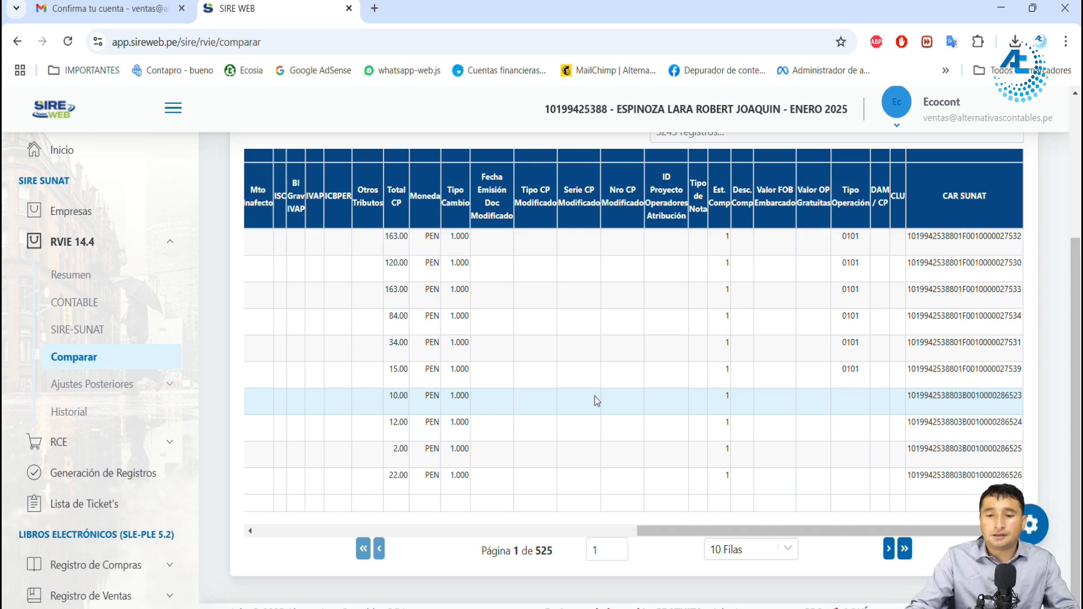
pyautogui.moveTo(684, 538); pyautogui.dragTo(295, 489)
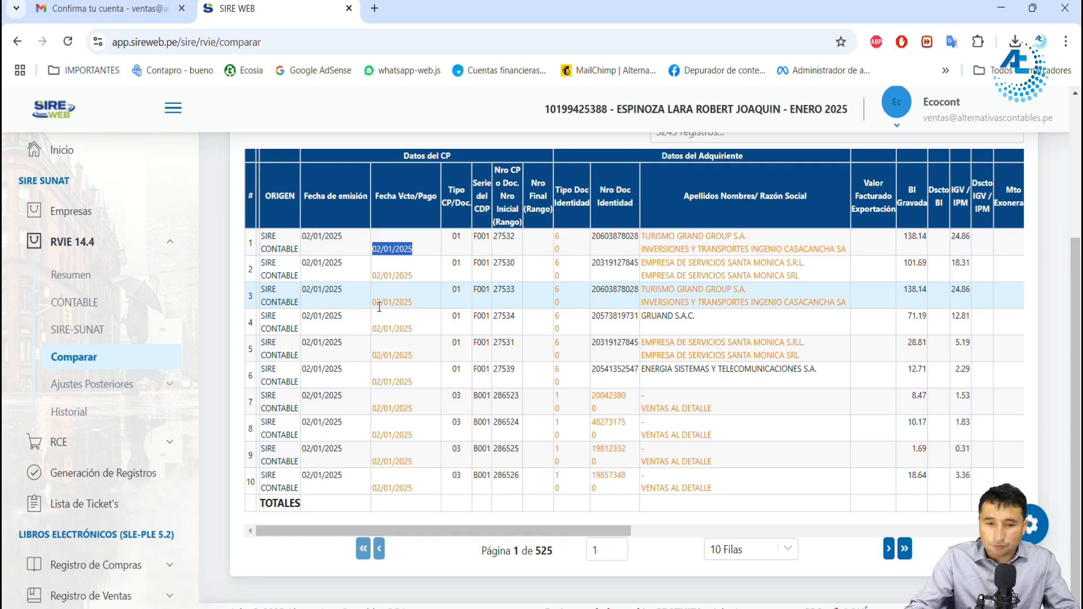
# Step: Compare the first voucher's Fecha de emisión and Fecha Vcto/Pago between its SIRE and CONTABLE lines
pyautogui.click(331, 233)
pyautogui.doubleClick(331, 236)
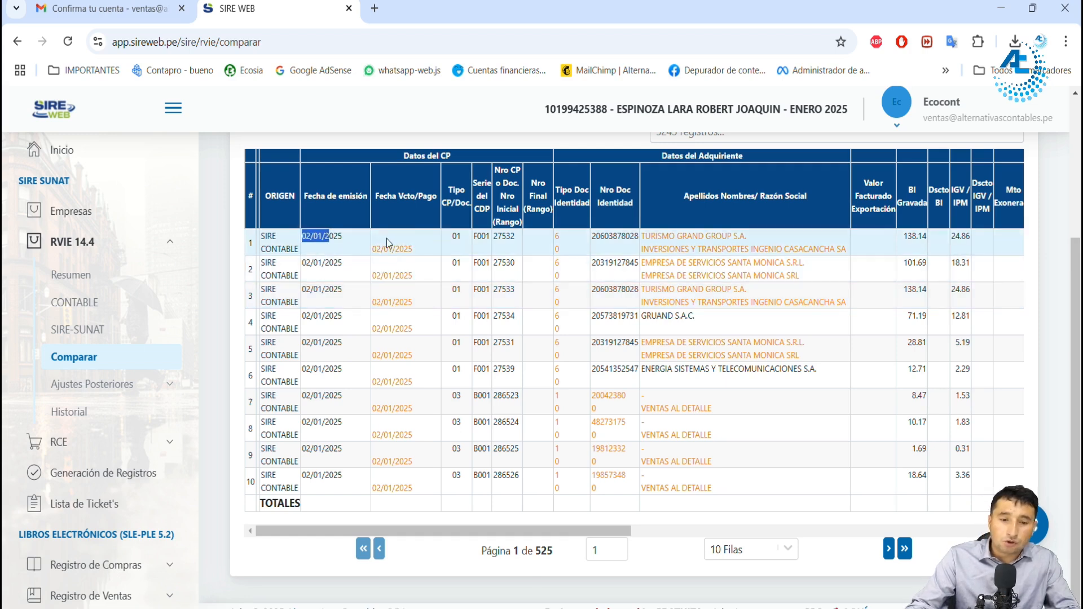
pyautogui.click(384, 234)
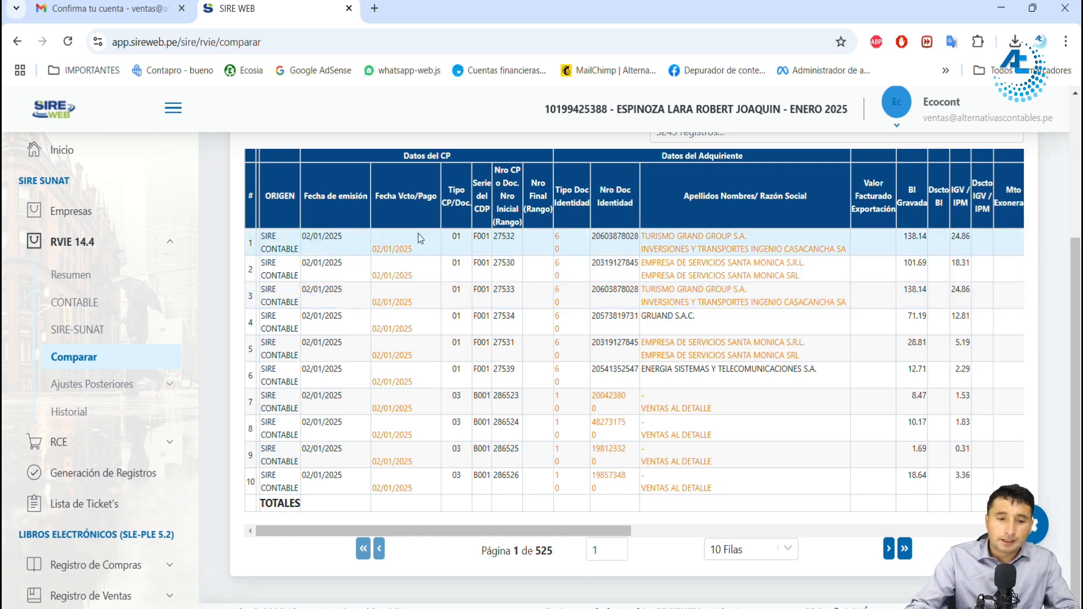
pyautogui.moveTo(265, 252); pyautogui.dragTo(293, 251)
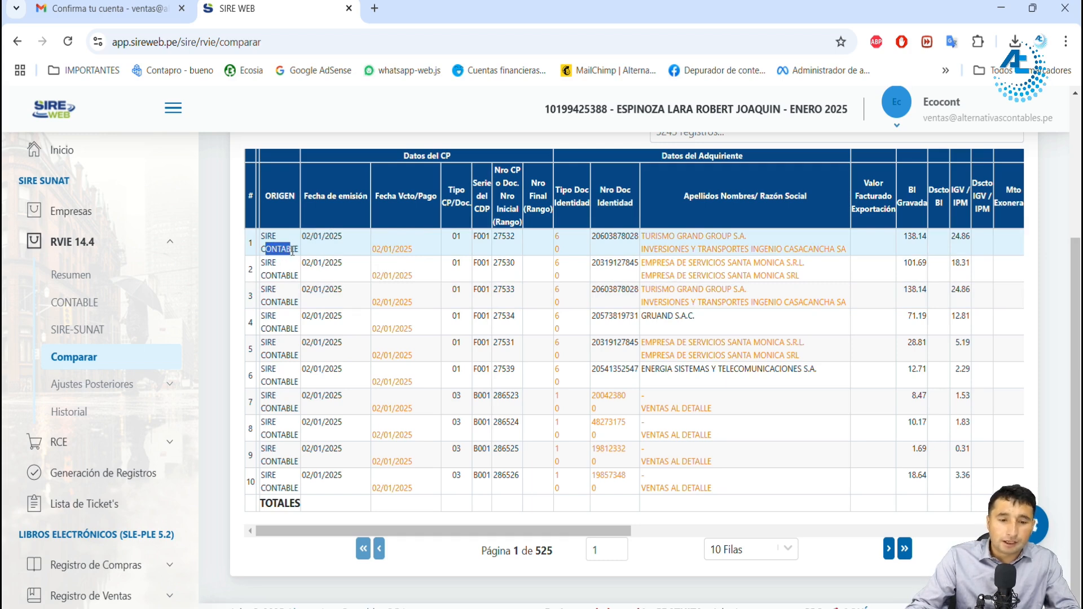
pyautogui.moveTo(375, 249); pyautogui.dragTo(415, 252)
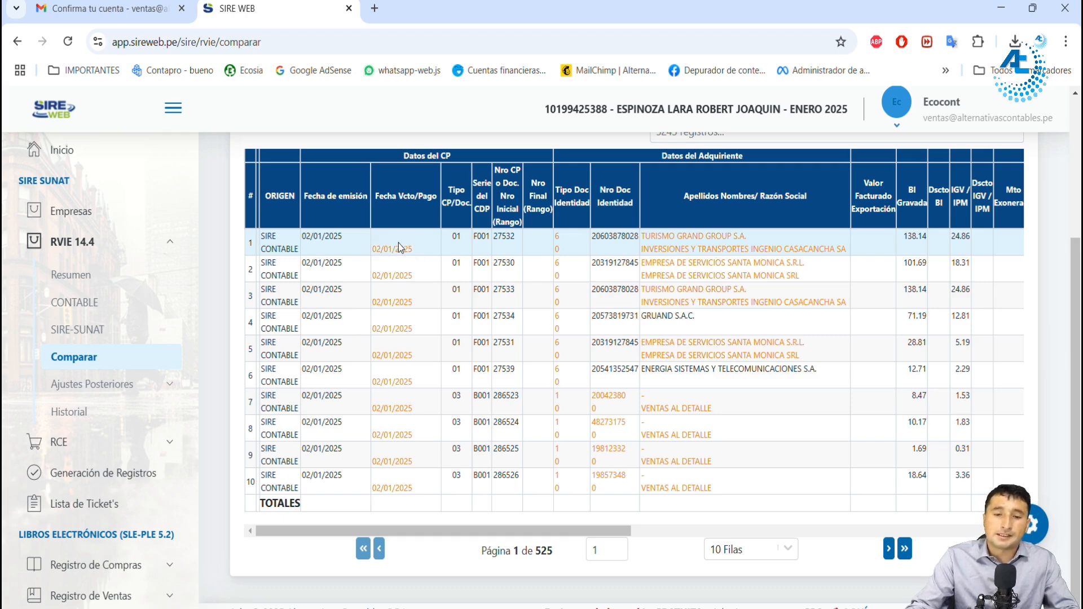
pyautogui.scroll(1, 458, 328)
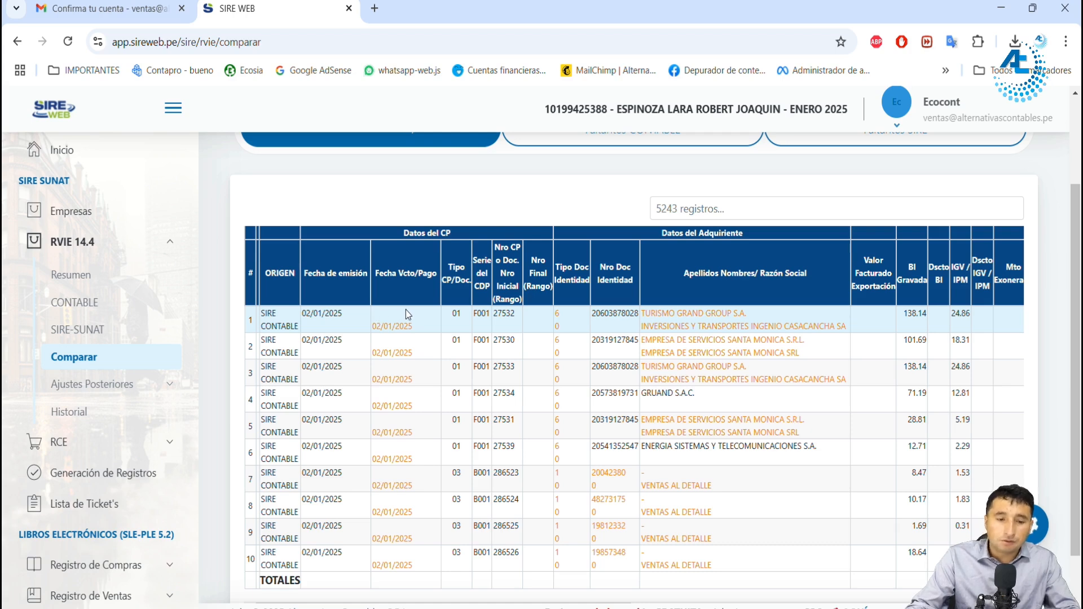
pyautogui.moveTo(272, 326); pyautogui.dragTo(296, 329)
pyautogui.moveTo(373, 326); pyautogui.dragTo(412, 328)
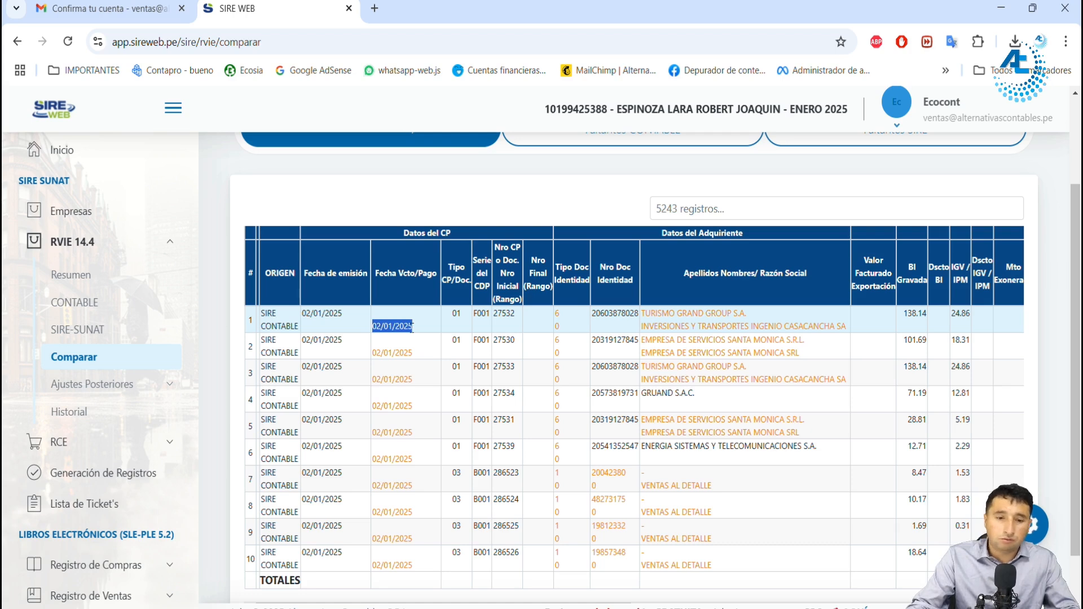
pyautogui.click(411, 327)
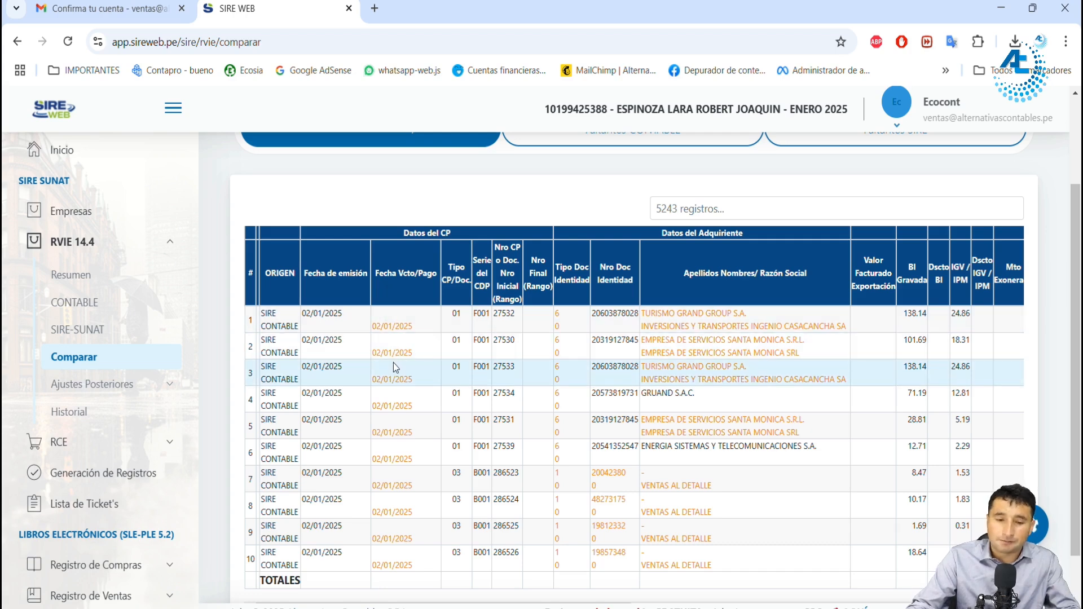
pyautogui.moveTo(378, 326); pyautogui.dragTo(417, 329)
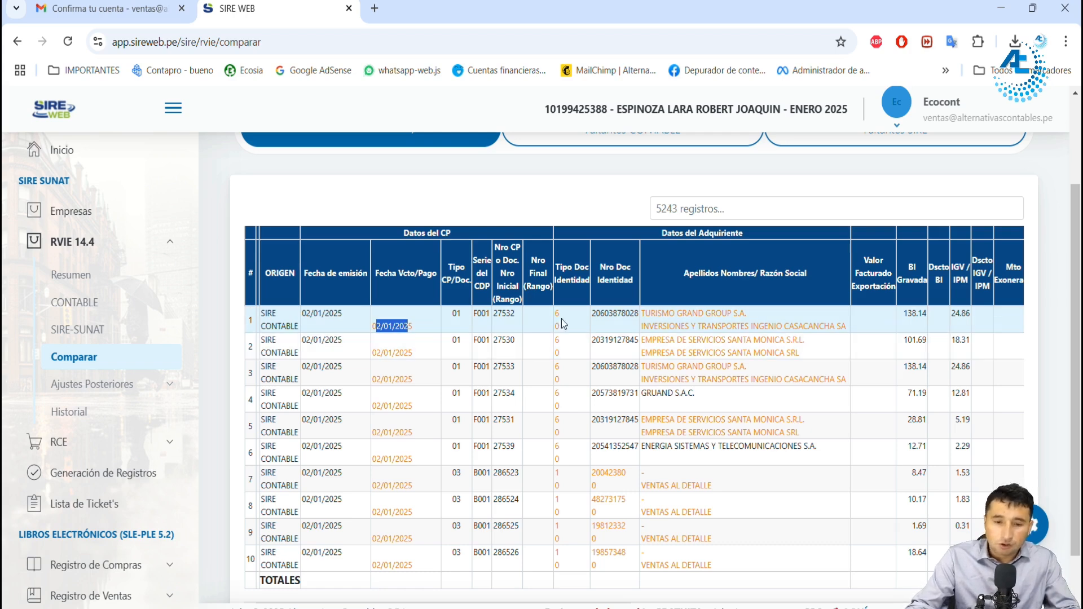
# Step: Compare the first voucher's Tipo Doc Identidad, Nro Doc Identidad and Razón Social between its SIRE and CONTABLE lines
pyautogui.moveTo(265, 313); pyautogui.dragTo(283, 319)
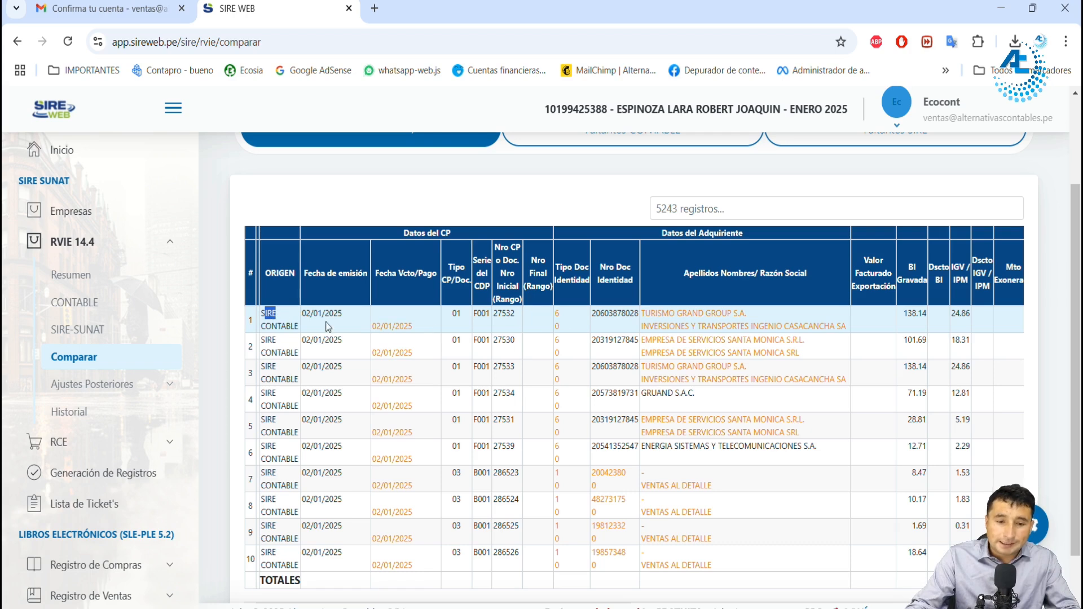
pyautogui.doubleClick(557, 316)
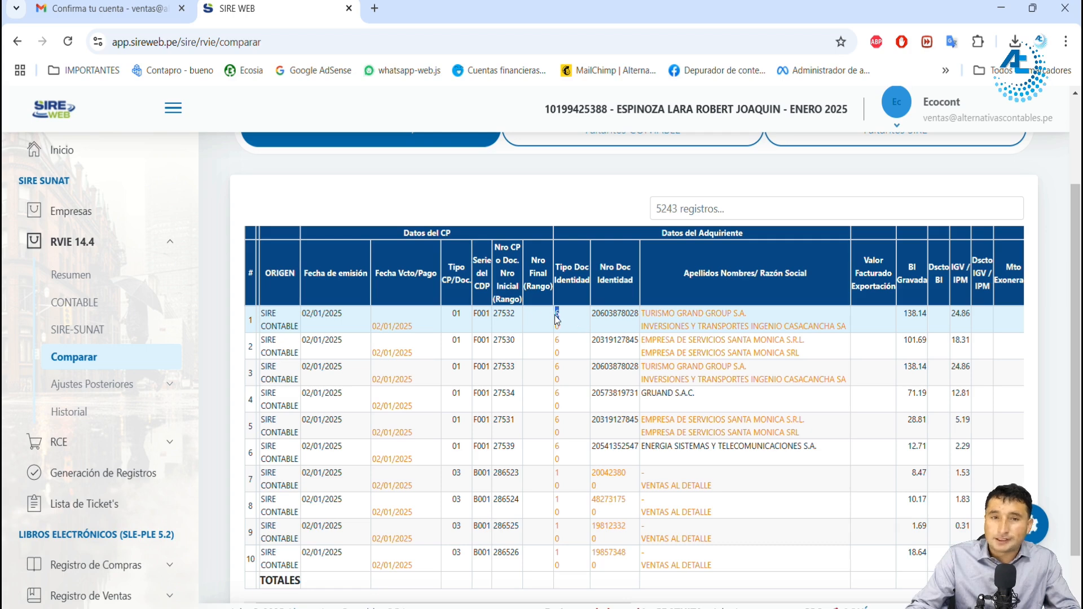
pyautogui.moveTo(599, 313); pyautogui.dragTo(749, 317)
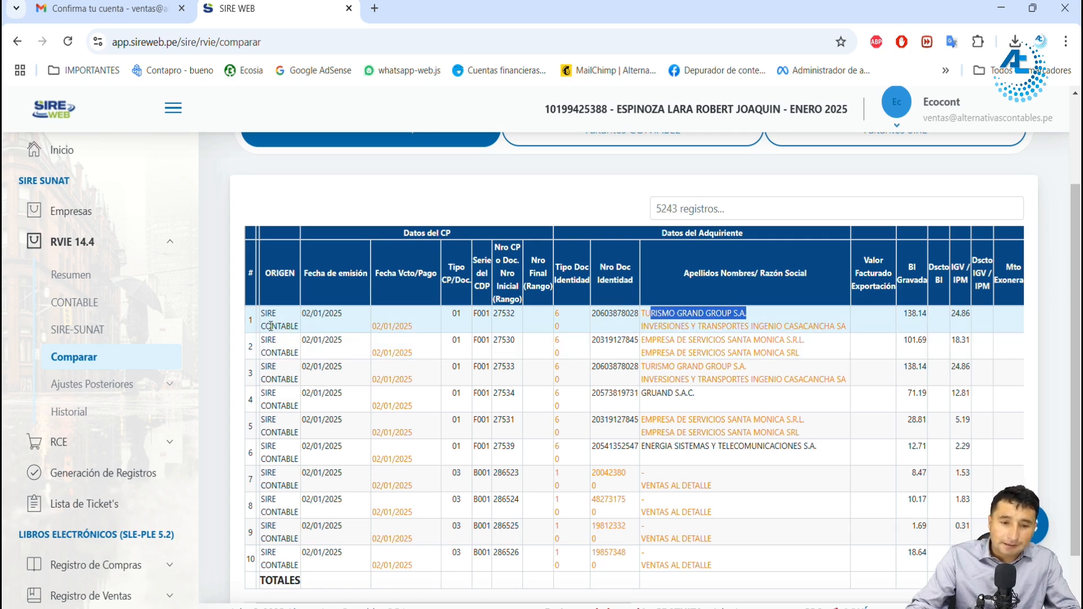
pyautogui.moveTo(271, 328); pyautogui.dragTo(287, 329)
pyautogui.moveTo(478, 313); pyautogui.dragTo(507, 317)
pyautogui.doubleClick(557, 327)
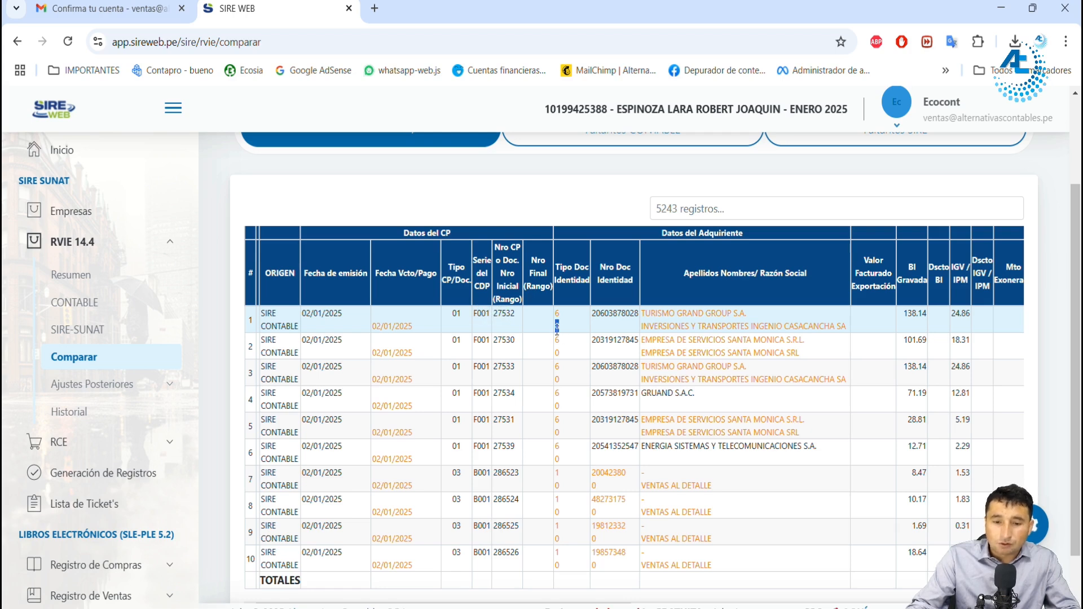
pyautogui.moveTo(648, 327); pyautogui.dragTo(843, 326)
pyautogui.moveTo(606, 314); pyautogui.dragTo(624, 314)
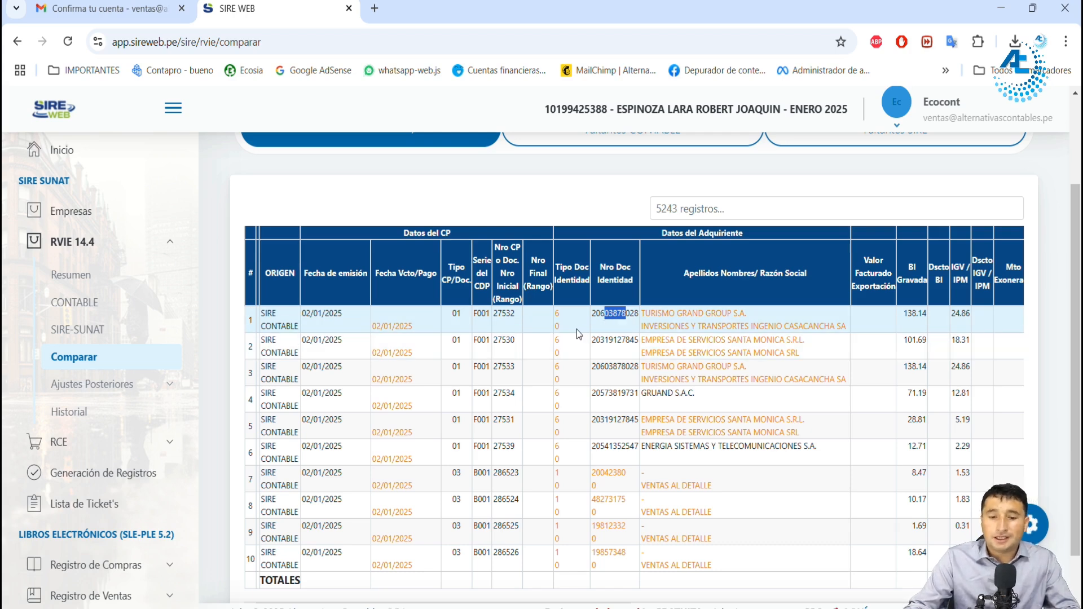
# Step: Recheck the first voucher's CONTABLE document type, customer name and Fecha Vcto/Pago against the SIRE data
pyautogui.moveTo(273, 326)
pyautogui.mouseDown()
pyautogui.moveTo(305, 334)
pyautogui.moveTo(294, 329)
pyautogui.mouseUp()
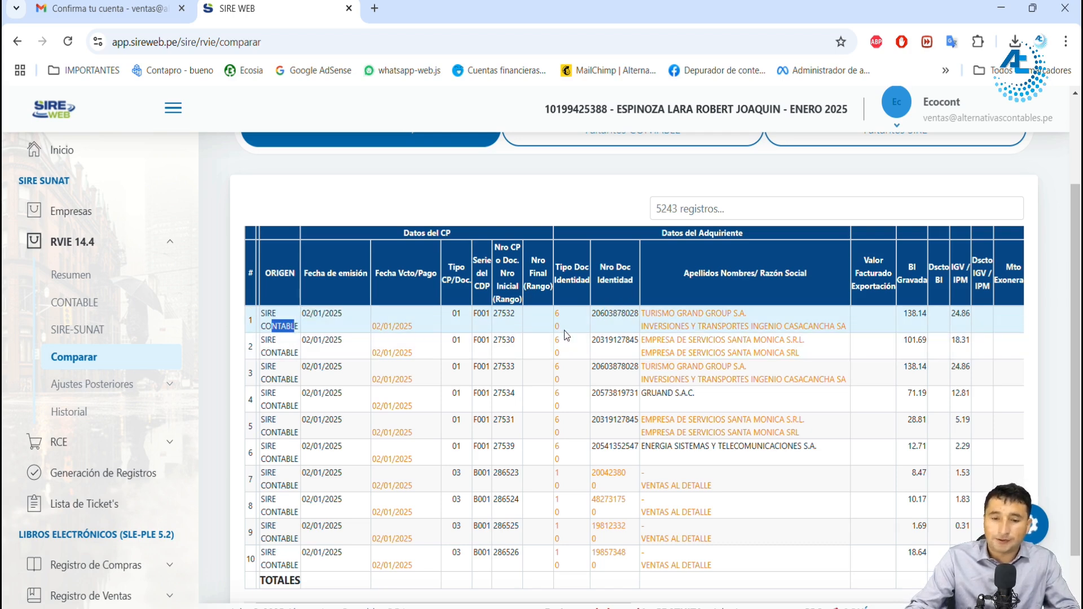
pyautogui.moveTo(560, 328); pyautogui.dragTo(557, 326)
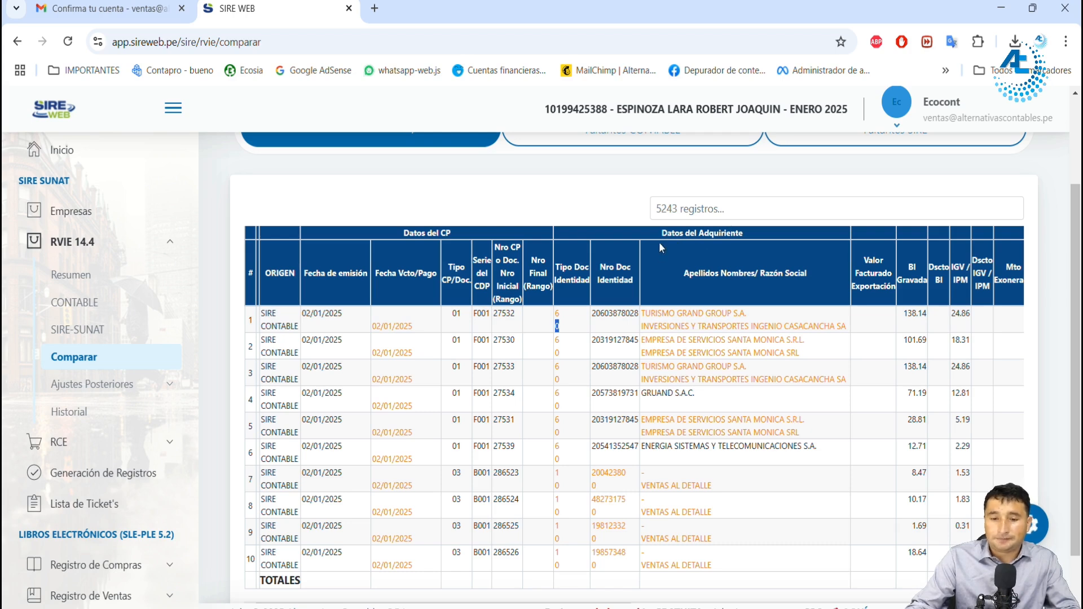
pyautogui.moveTo(604, 314); pyautogui.dragTo(635, 315)
pyautogui.click(562, 312)
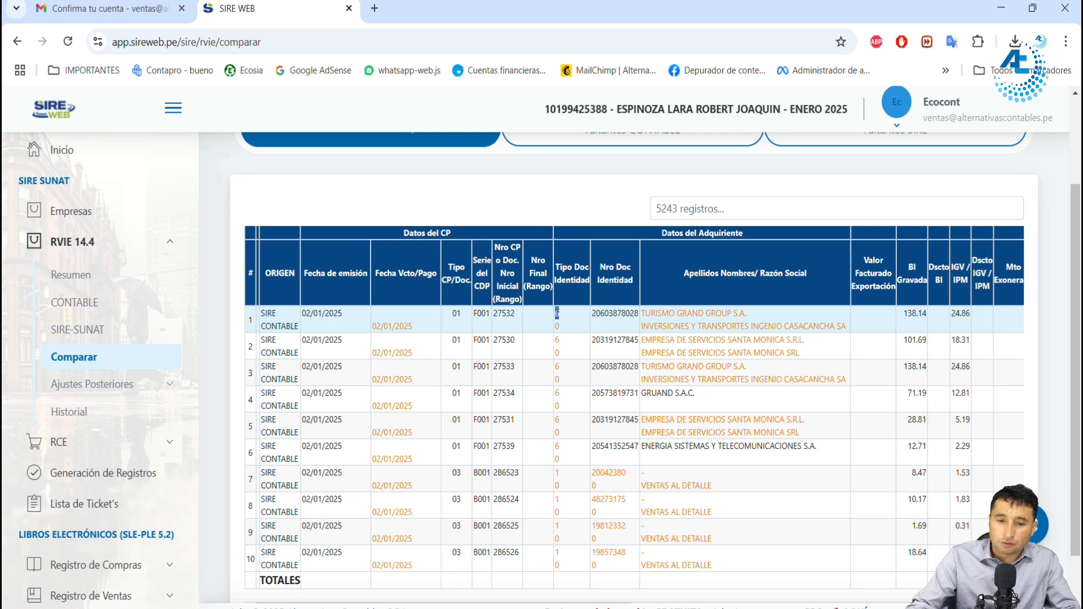
pyautogui.moveTo(560, 327); pyautogui.dragTo(557, 327)
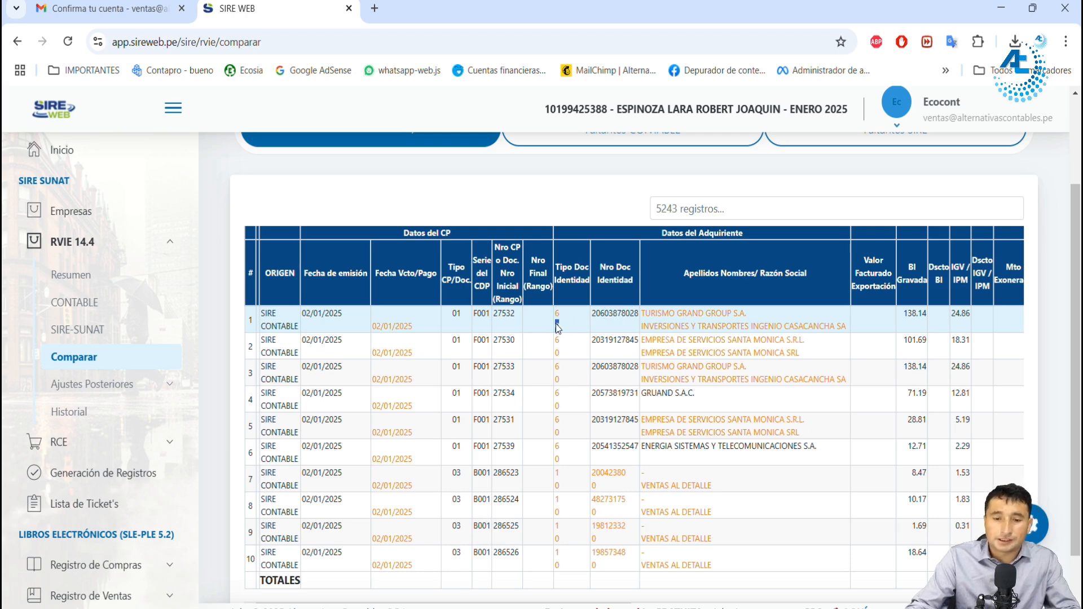
pyautogui.moveTo(649, 326); pyautogui.dragTo(842, 326)
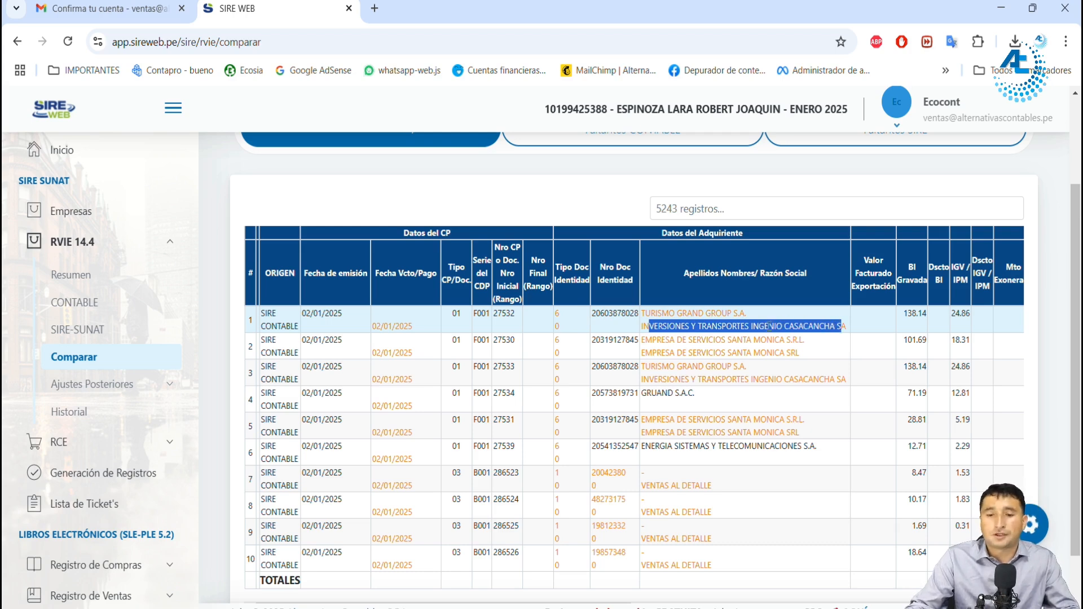
pyautogui.click(640, 319)
pyautogui.moveTo(605, 314); pyautogui.dragTo(629, 318)
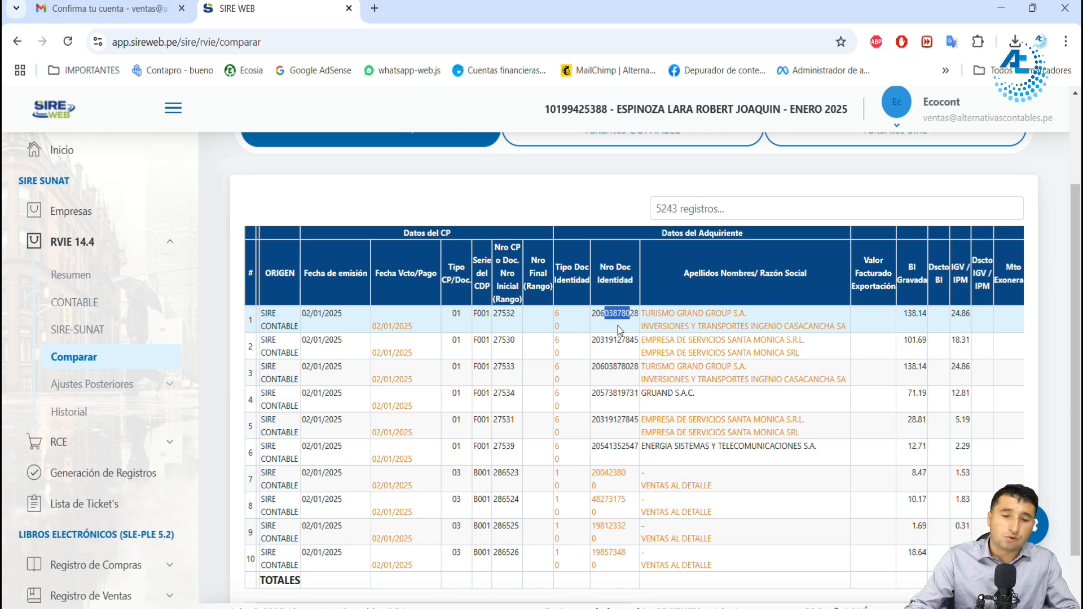
pyautogui.click(590, 326)
pyautogui.doubleClick(557, 326)
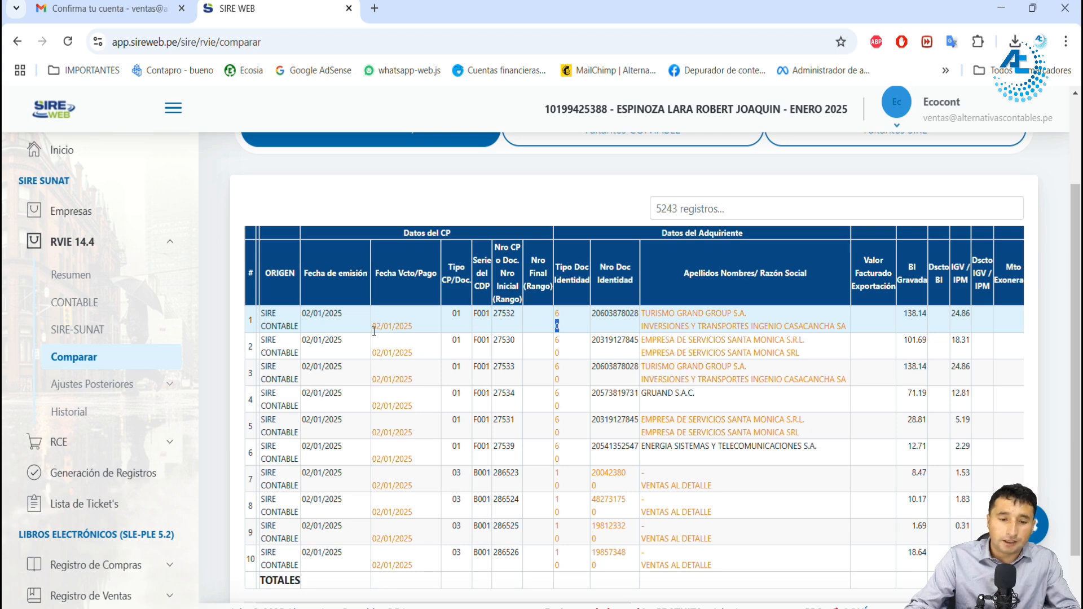
pyautogui.moveTo(379, 327); pyautogui.dragTo(418, 331)
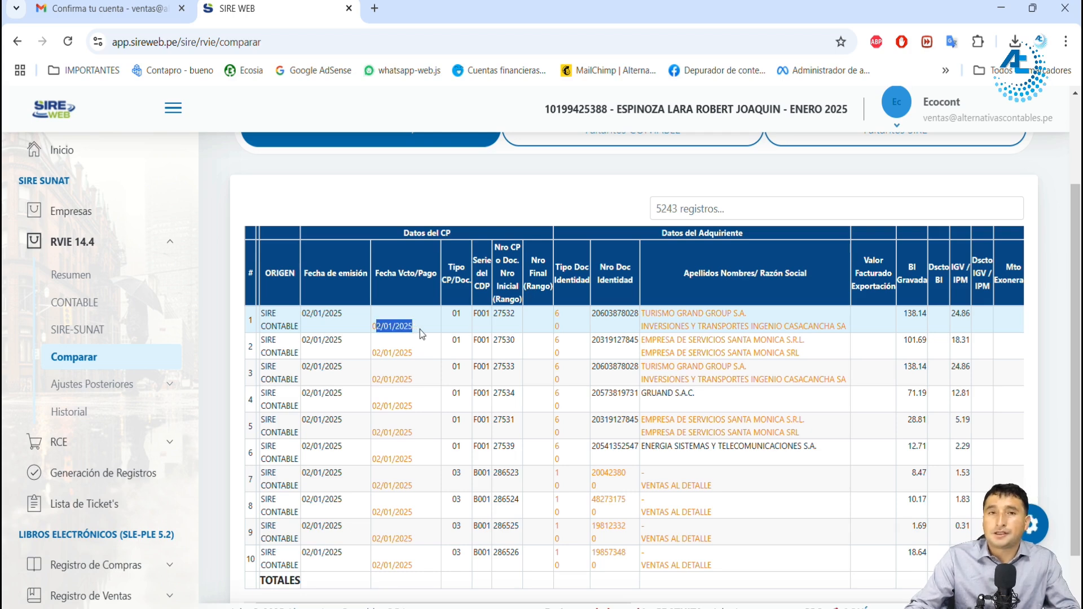
# Step: Look through the first page of CONTABLE/SIRE differences and check the voucher numbers of the first three records
pyautogui.scroll(2, 718, 347)
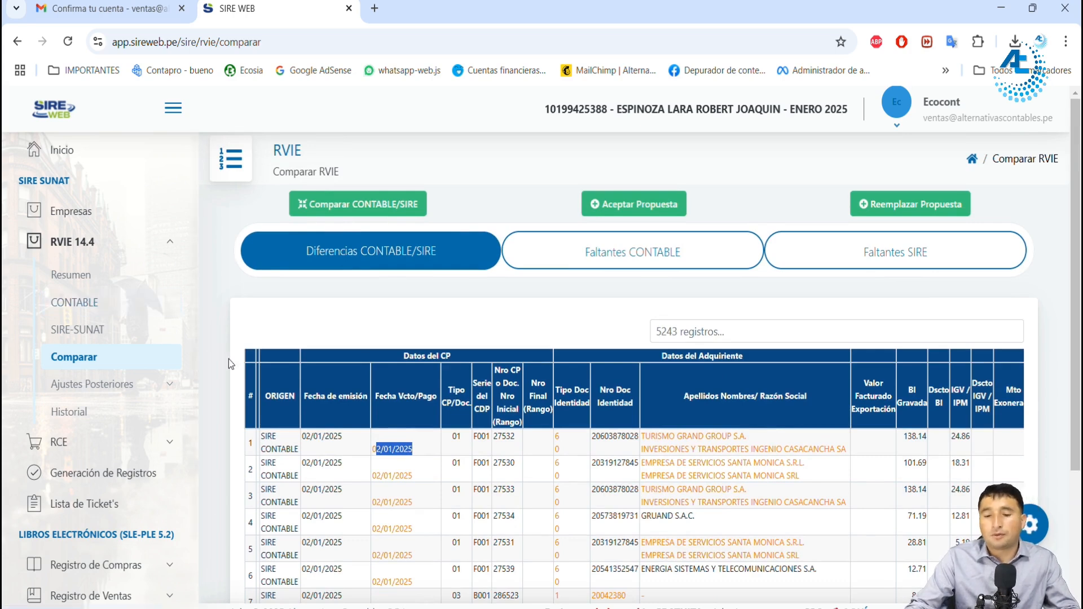
pyautogui.scroll(-1, 676, 384)
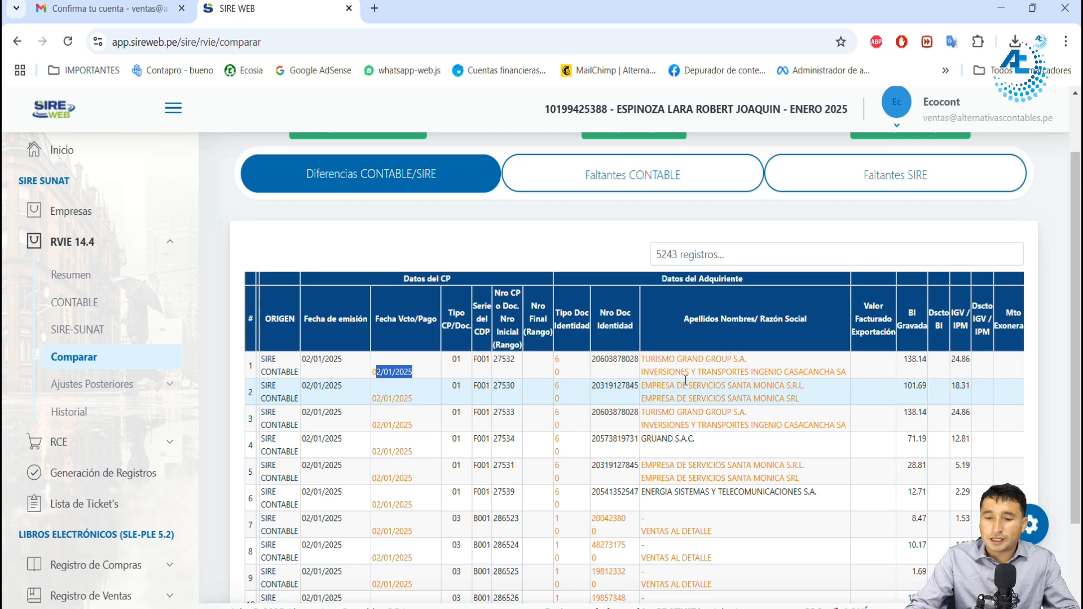
pyautogui.scroll(-2, 688, 378)
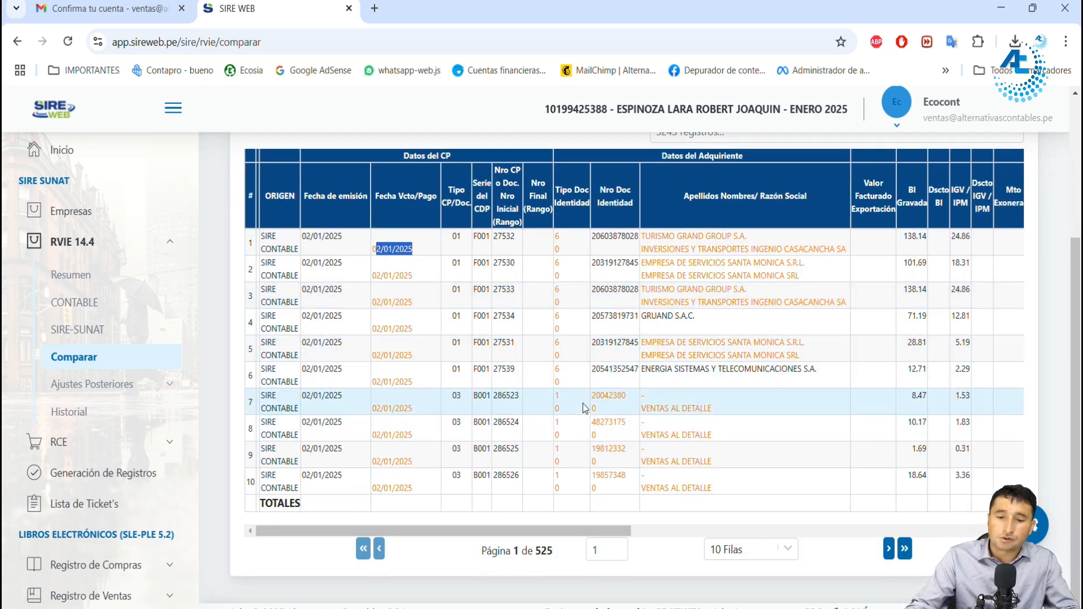
pyautogui.scroll(3, 582, 406)
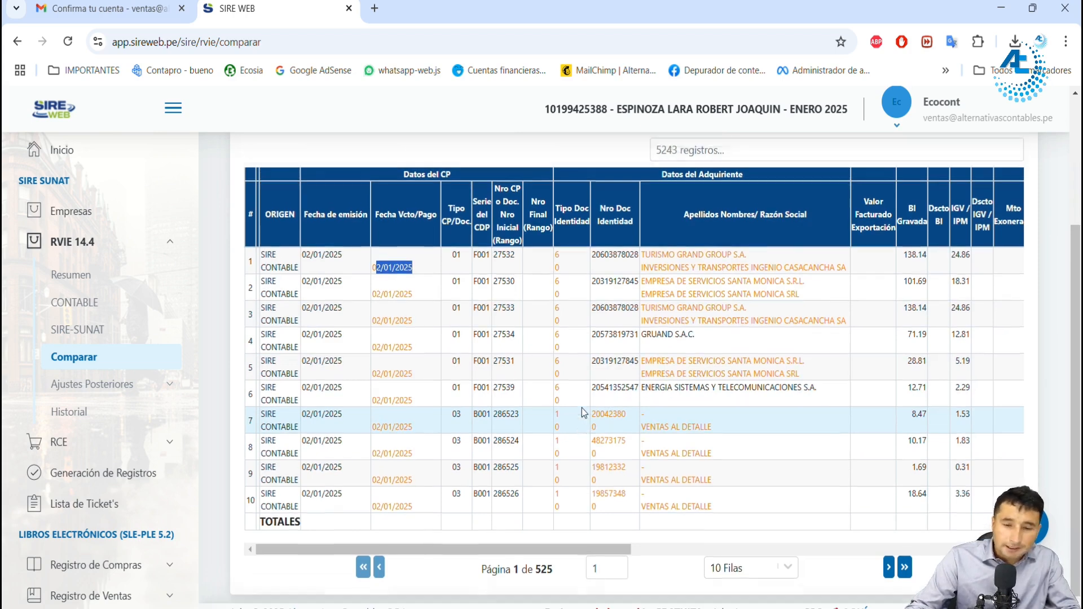
pyautogui.scroll(-3, 584, 362)
pyautogui.scroll(3, 491, 273)
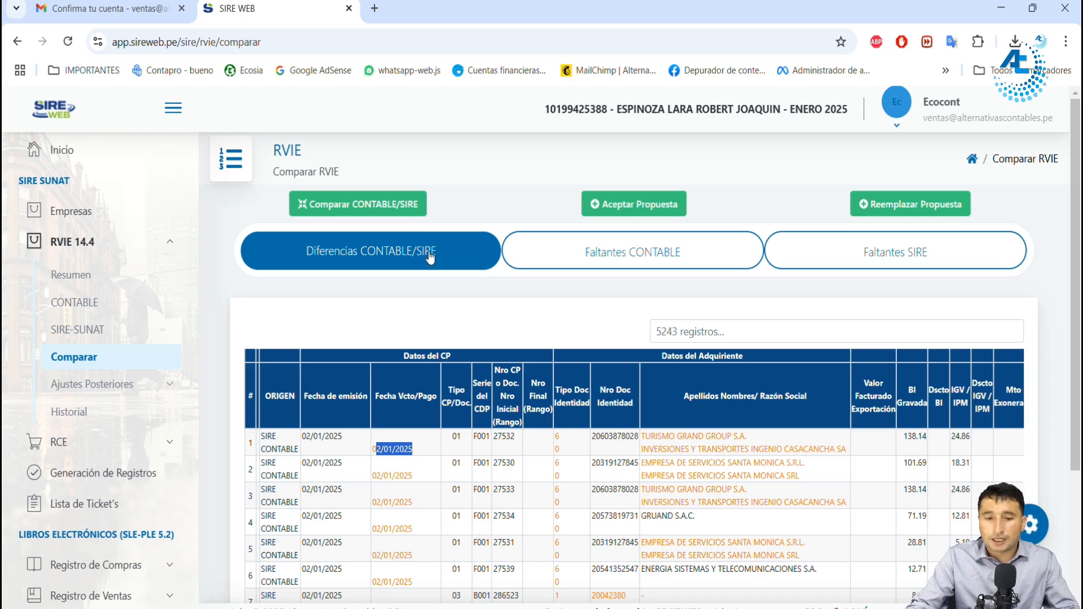
pyautogui.scroll(-1, 482, 370)
pyautogui.doubleClick(504, 360)
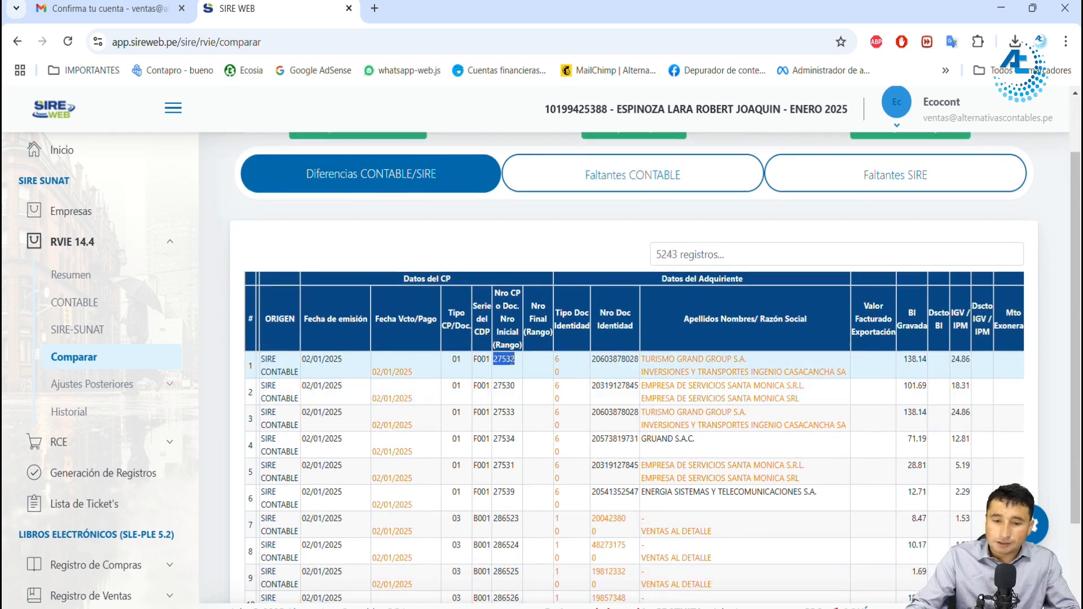
pyautogui.doubleClick(504, 385)
pyautogui.doubleClick(504, 412)
pyautogui.scroll(1, 592, 418)
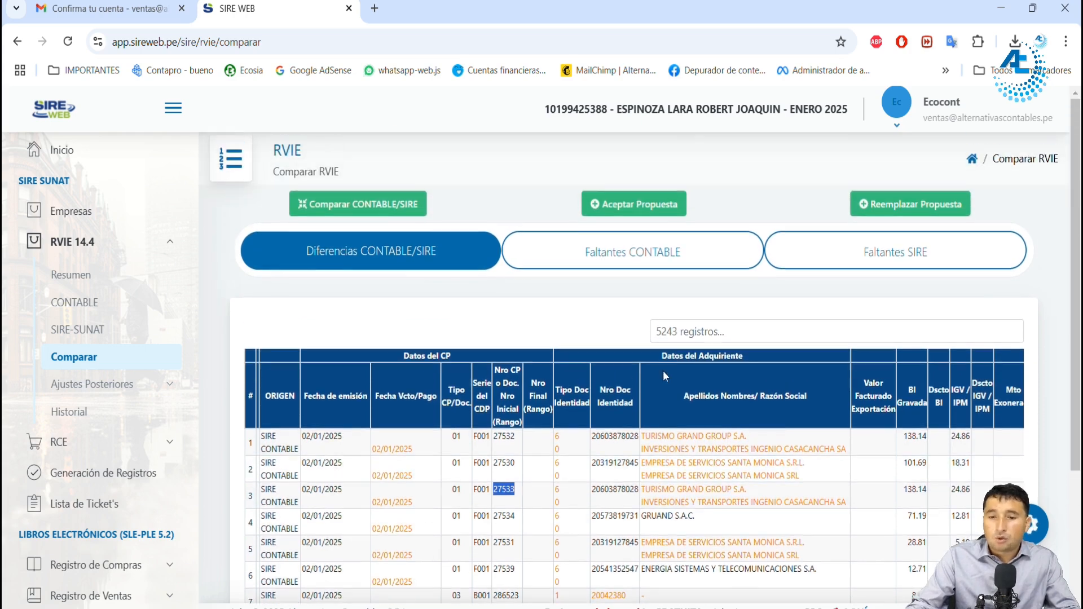
# Step: View the Faltantes CONTABLE and Faltantes SIRE results, checking the customer document number and remaining columns of the voucher missing in SIRE
pyautogui.click(628, 256)
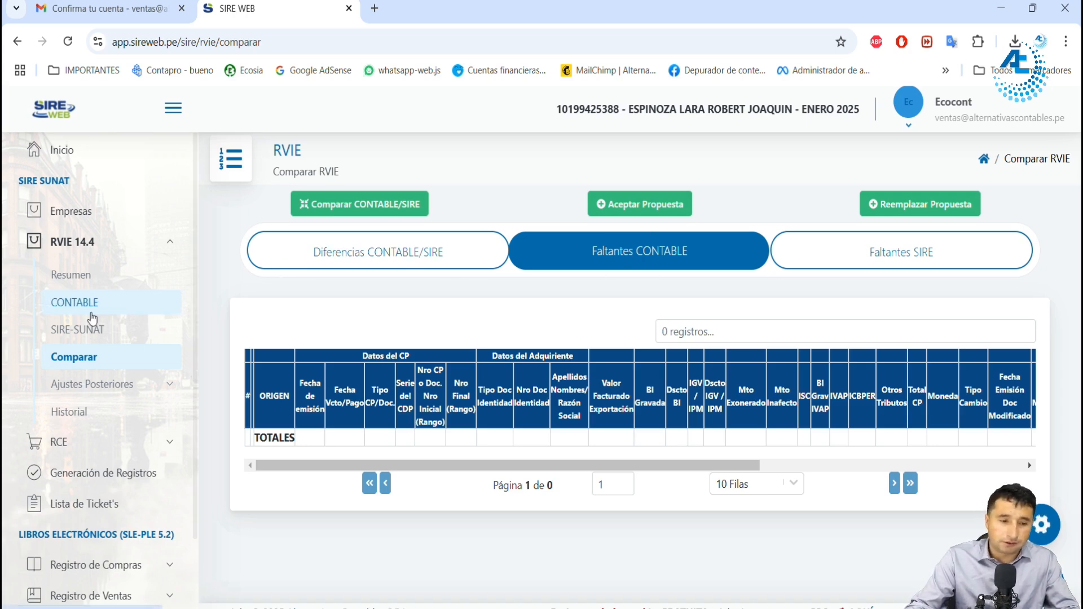
pyautogui.click(888, 260)
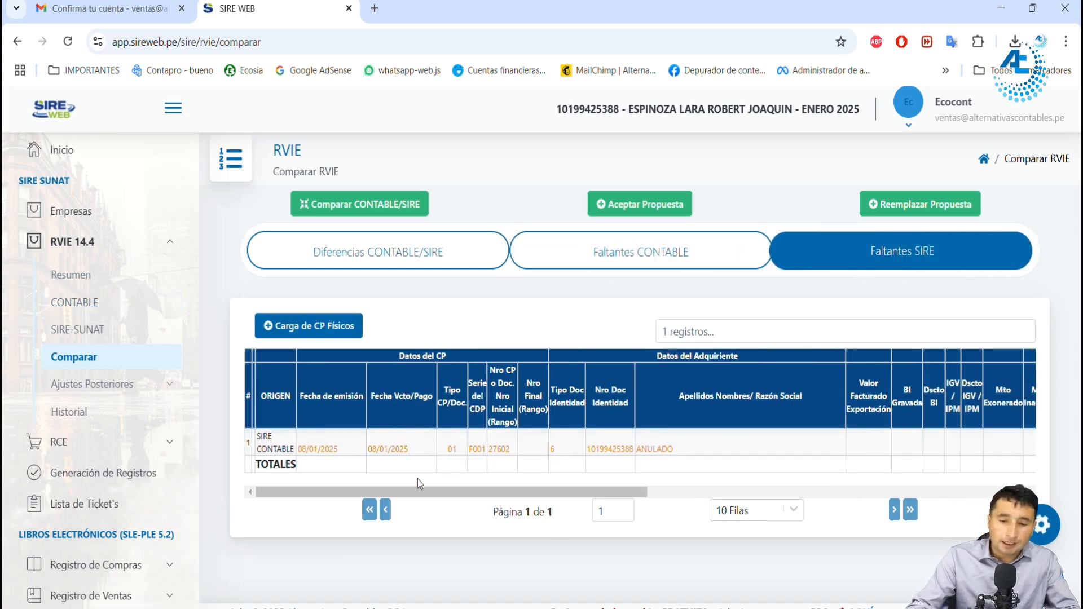
pyautogui.moveTo(590, 450); pyautogui.dragTo(623, 449)
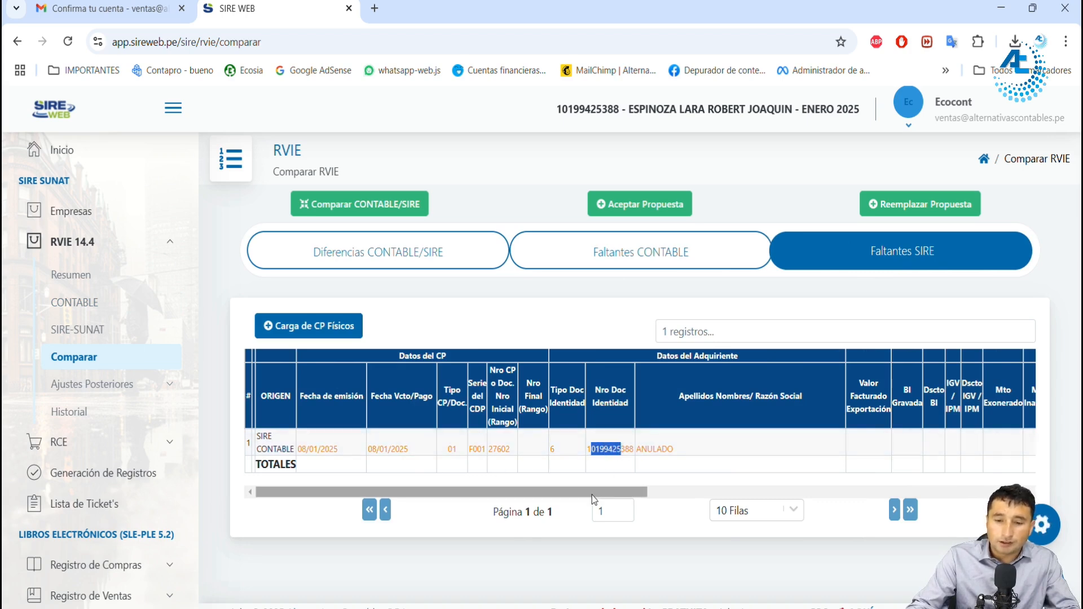
pyautogui.moveTo(591, 495); pyautogui.dragTo(840, 494)
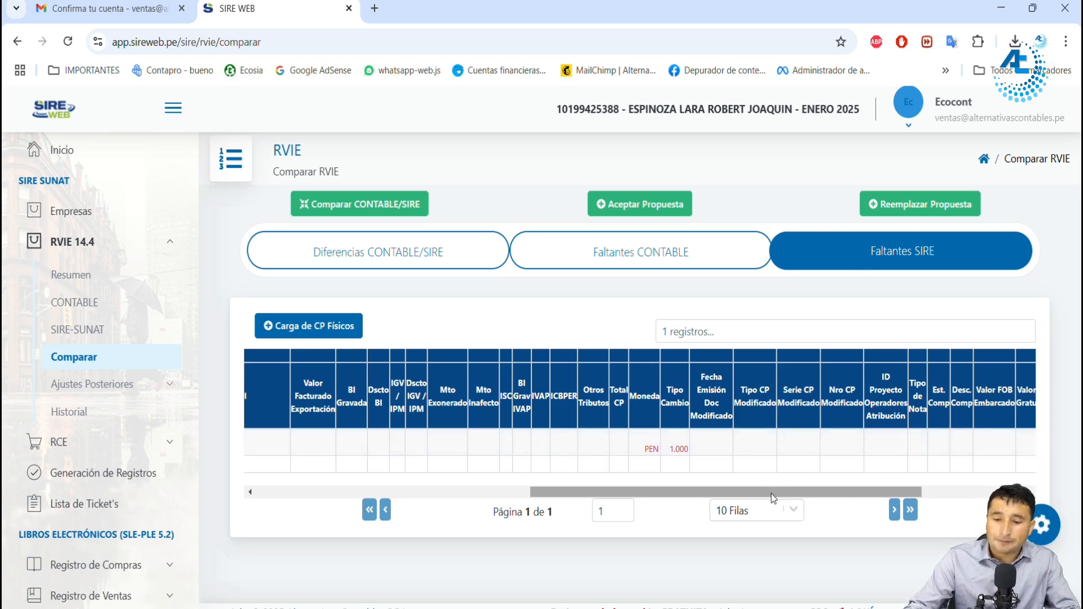
# Step: Examine the issue date and voucher series of the record missing in SIRE
pyautogui.moveTo(771, 493); pyautogui.dragTo(496, 493)
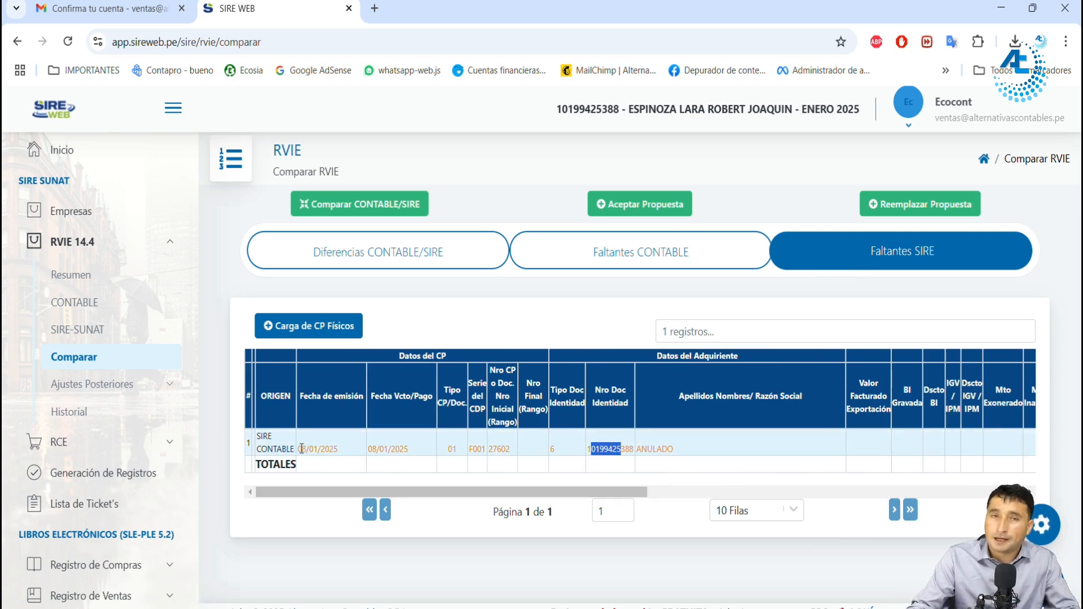
pyautogui.moveTo(302, 448); pyautogui.dragTo(334, 456)
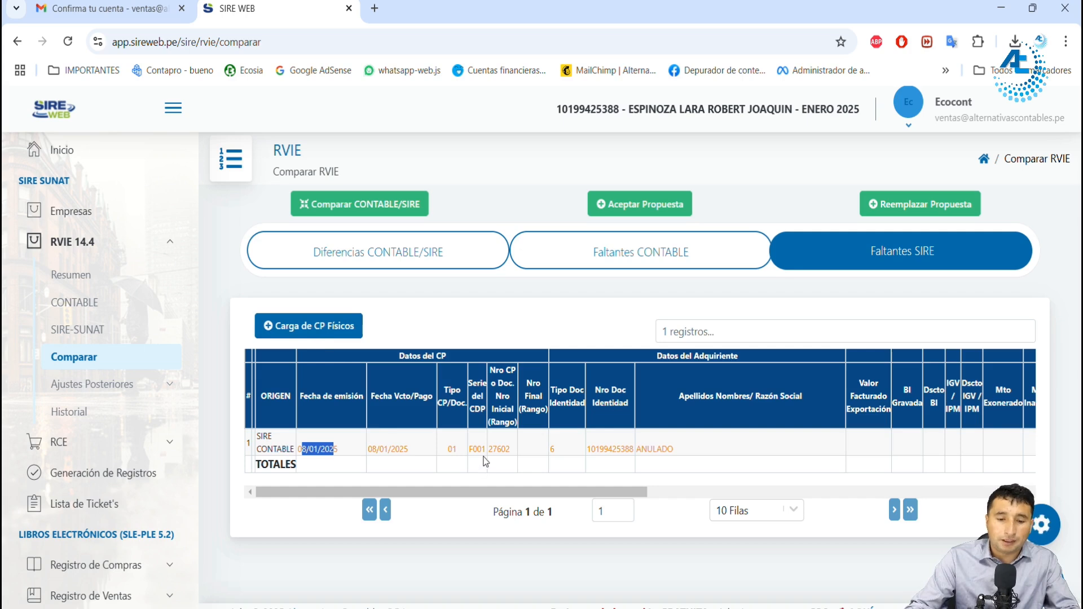
pyautogui.moveTo(473, 450); pyautogui.dragTo(487, 450)
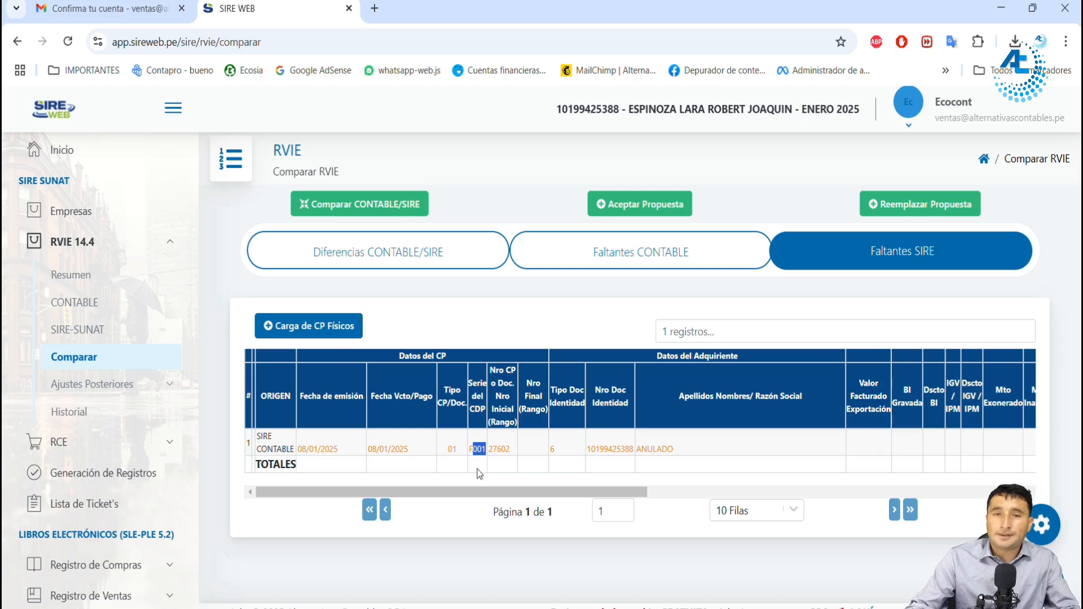
pyautogui.click(481, 451)
pyautogui.moveTo(480, 452); pyautogui.dragTo(472, 451)
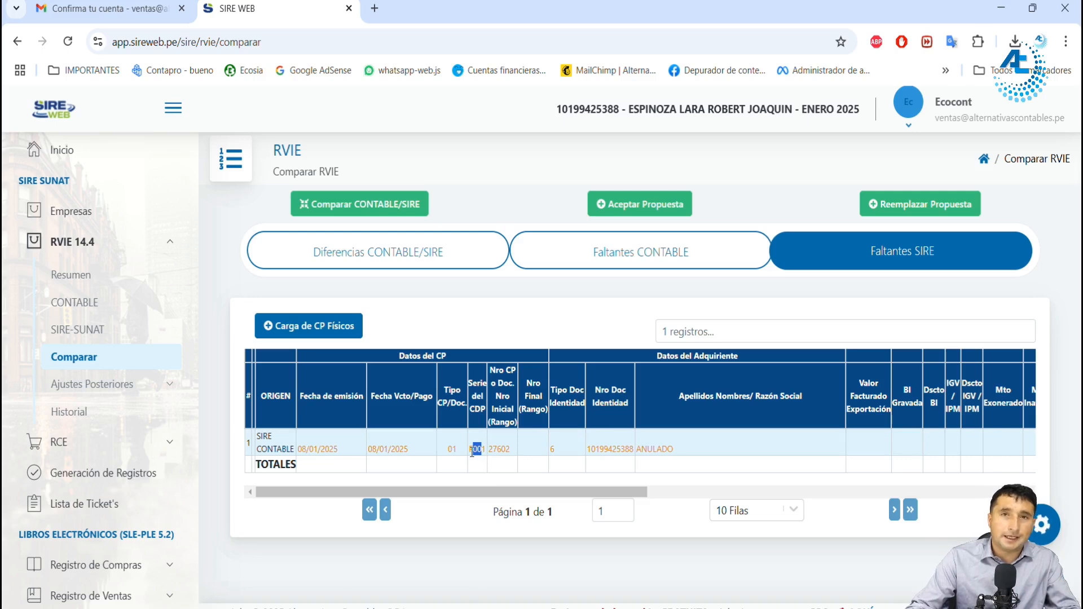
pyautogui.click(474, 449)
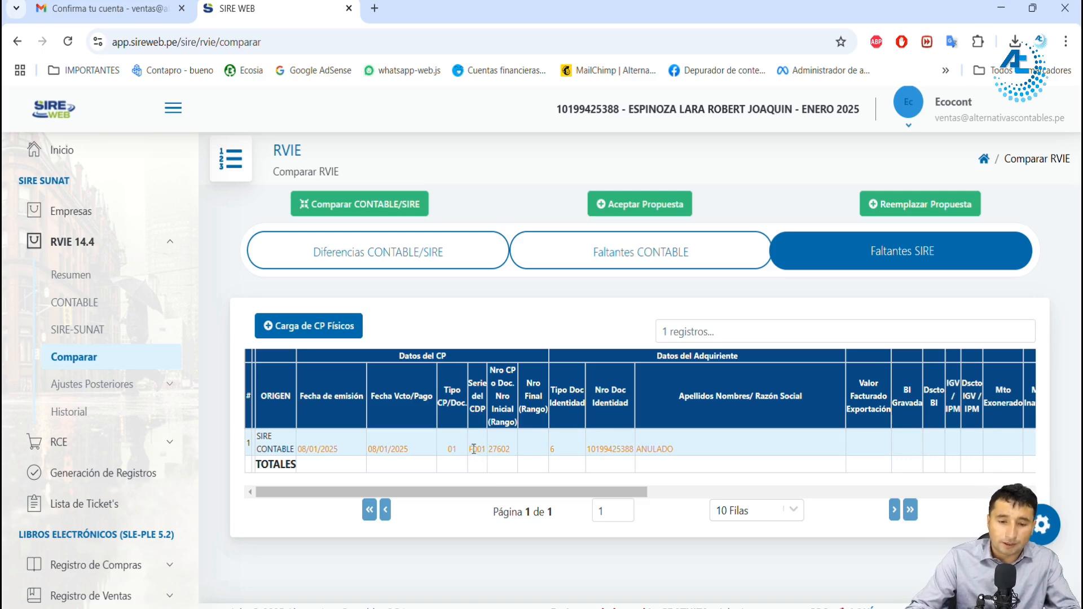
pyautogui.moveTo(470, 449); pyautogui.dragTo(486, 451)
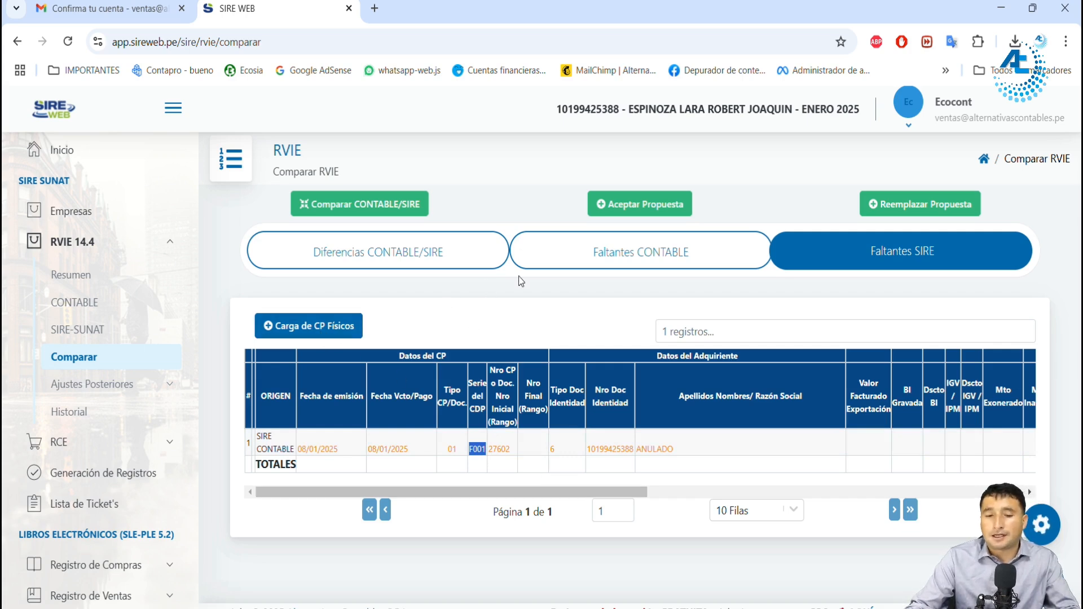
# Step: Run Carga de CP Físicos for the voucher missing in SIRE and recheck its series
pyautogui.click(359, 333)
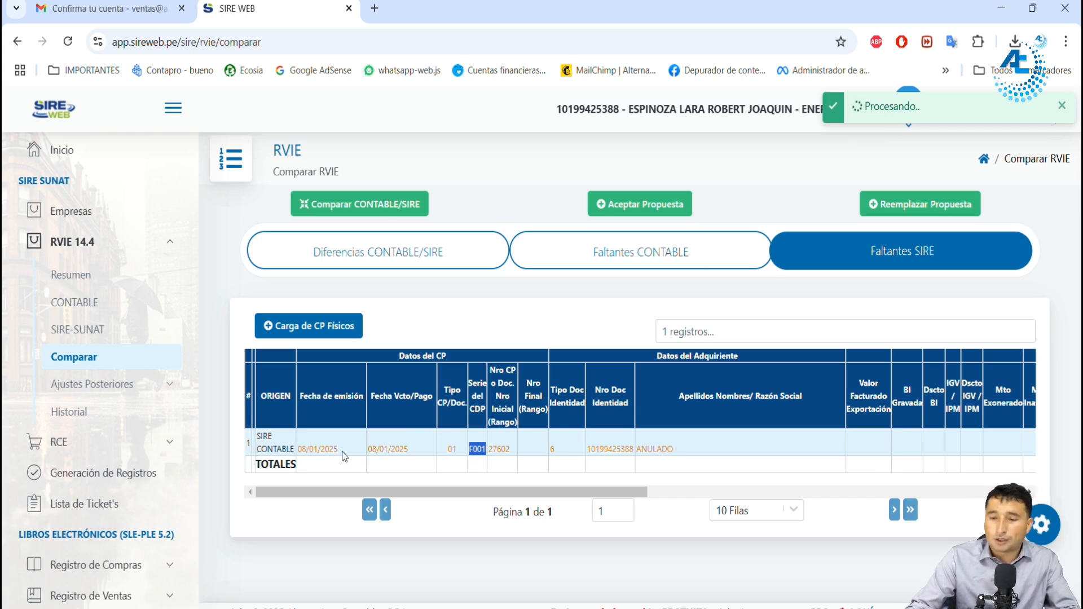
pyautogui.click(470, 449)
pyautogui.moveTo(471, 450); pyautogui.dragTo(487, 450)
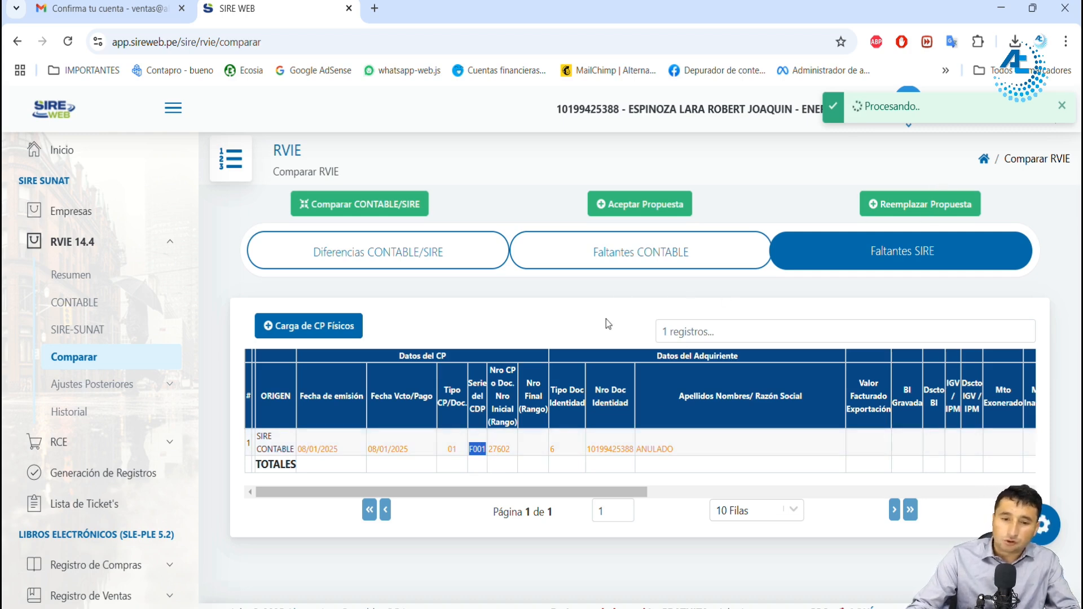
# Step: Review the Diferencias CONTABLE/SIRE, Faltantes CONTABLE and Faltantes SIRE results again and dismiss the processing notice
pyautogui.click(379, 258)
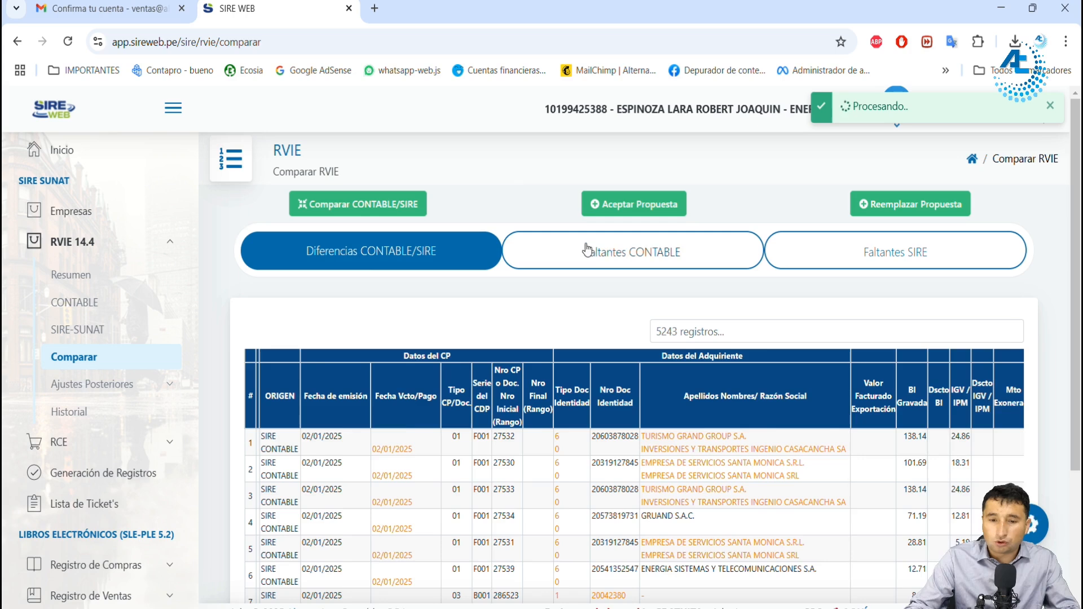
pyautogui.click(604, 251)
pyautogui.click(372, 258)
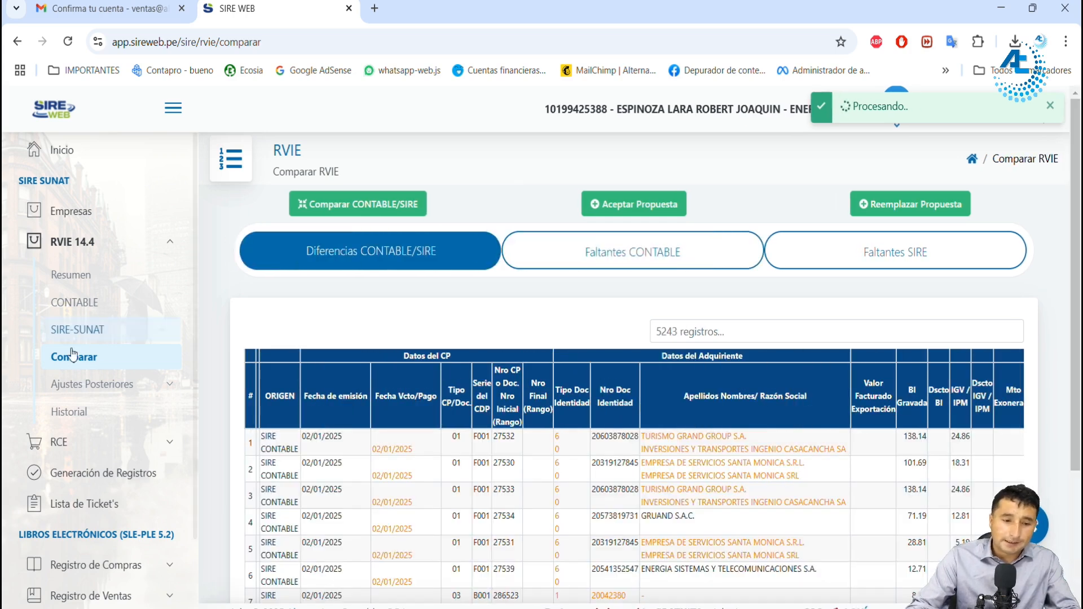
pyautogui.click(649, 254)
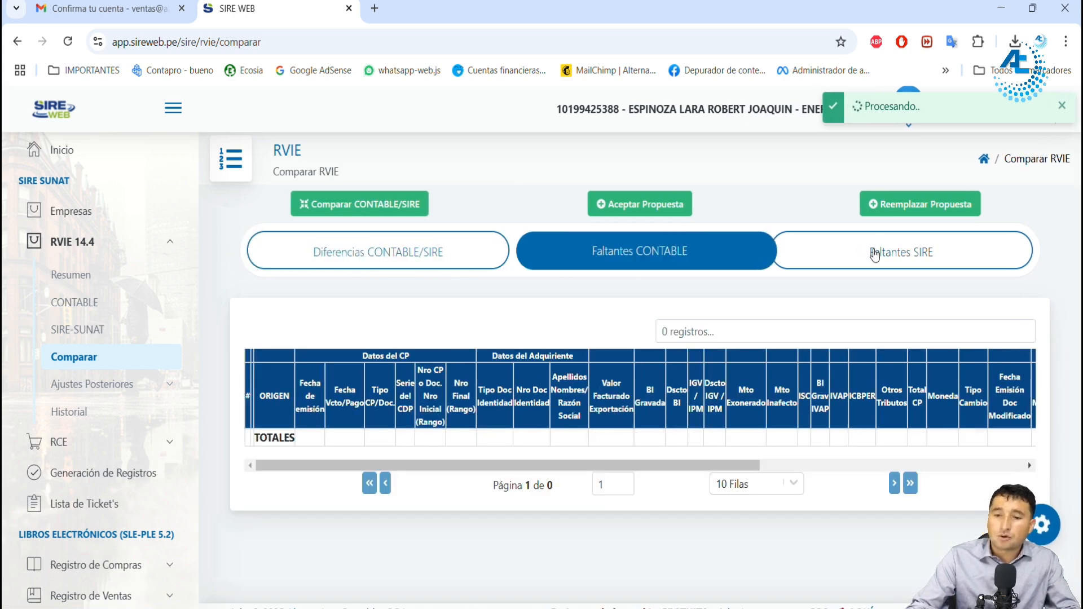
pyautogui.click(877, 253)
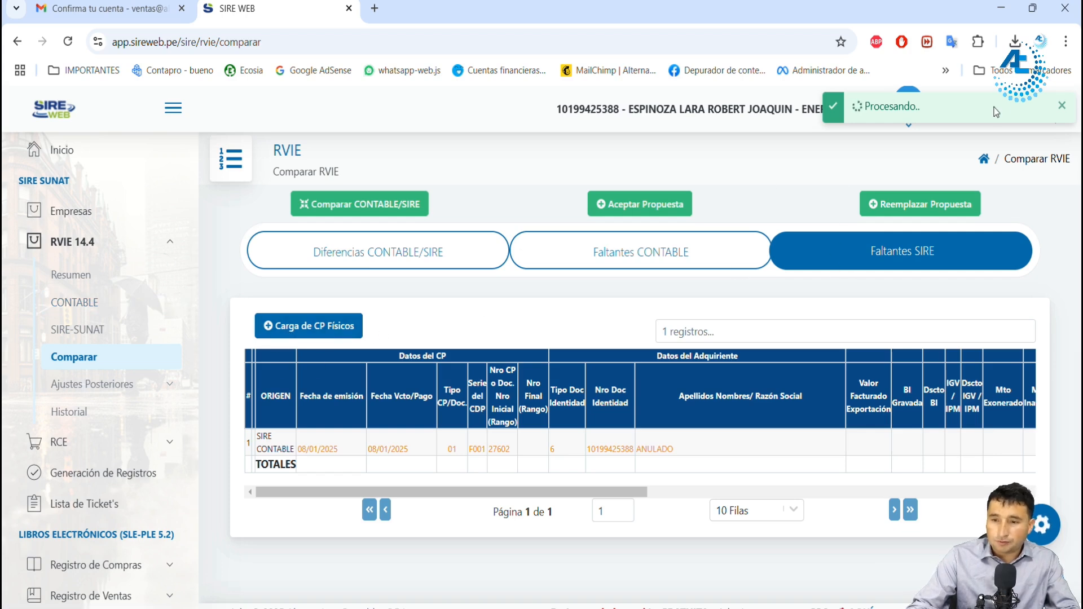
pyautogui.click(1060, 112)
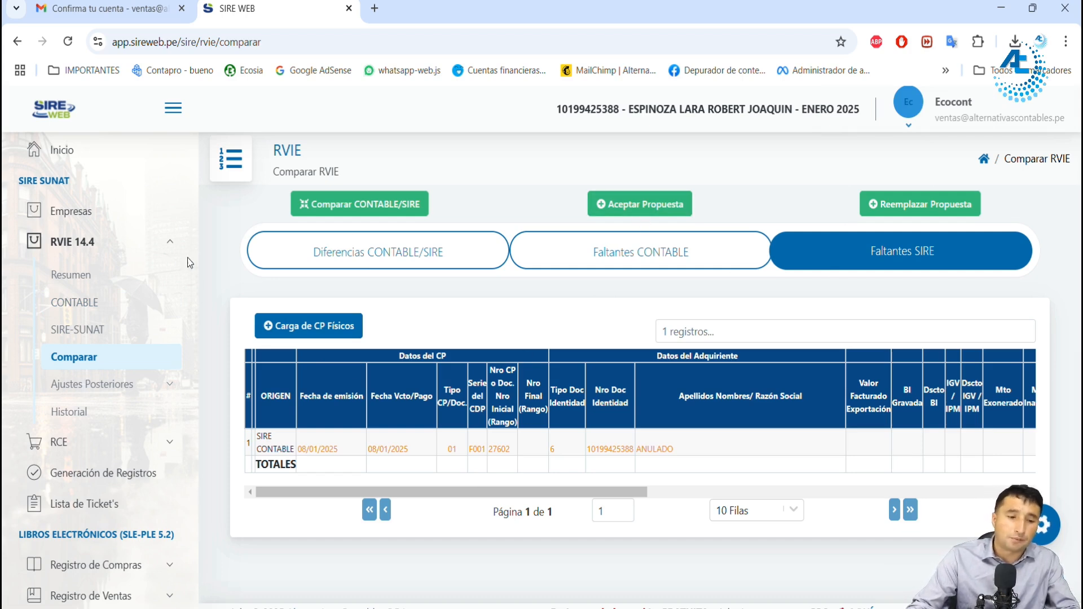
# Step: Accept SUNAT's RVIE proposal for January 2025, confirm the acceptance and check the generated ticket notice
pyautogui.click(671, 212)
pyautogui.click(573, 449)
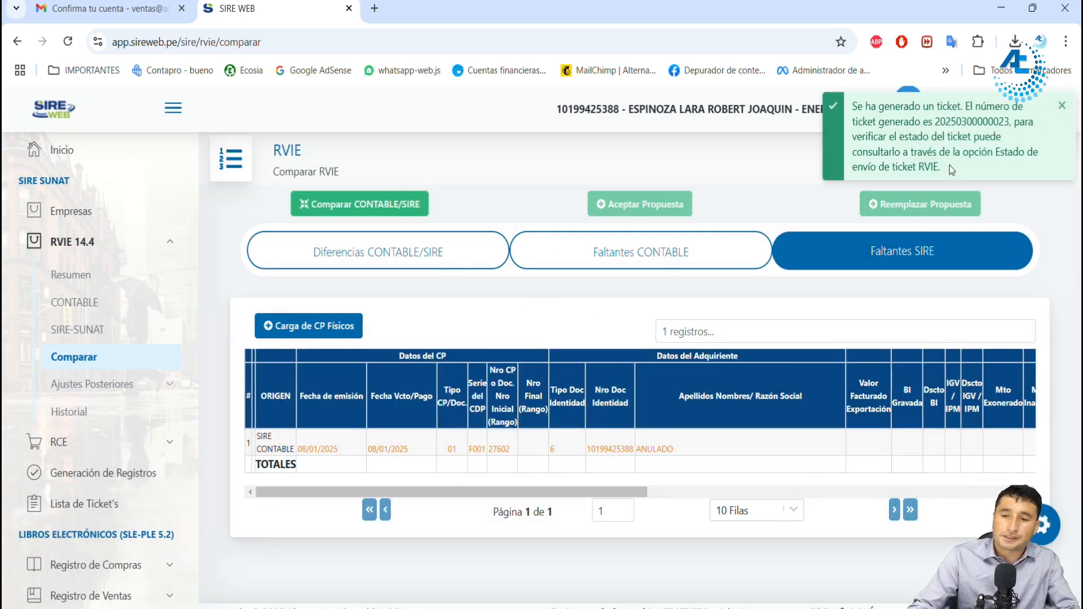
pyautogui.moveTo(936, 122); pyautogui.dragTo(968, 121)
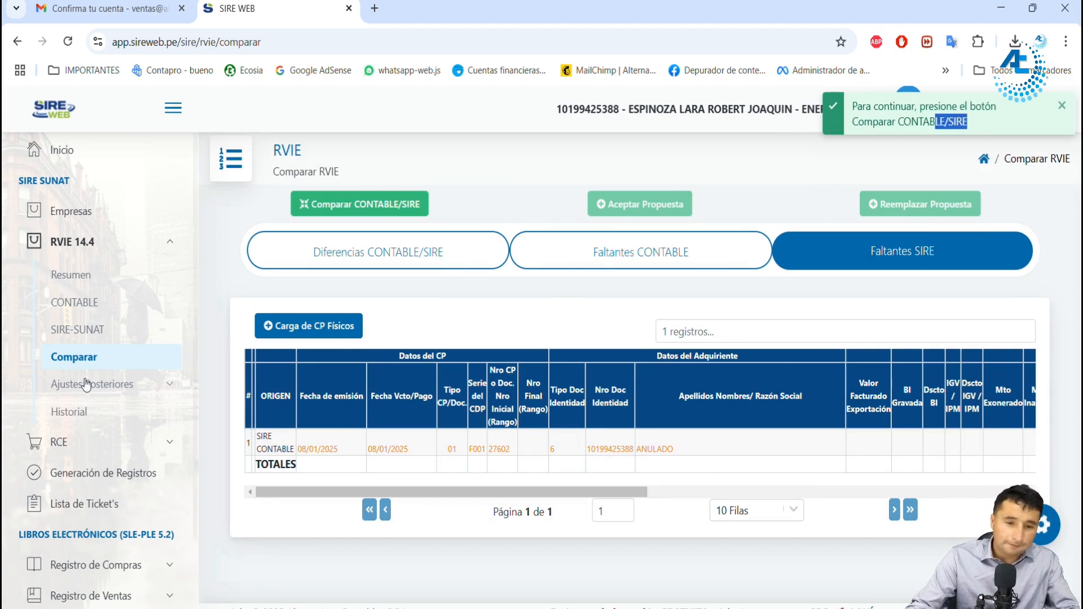
# Step: Check the type, status and details of the newest Aceptar propuesta ticket in Lista de Ticket's
pyautogui.scroll(-2, 124, 368)
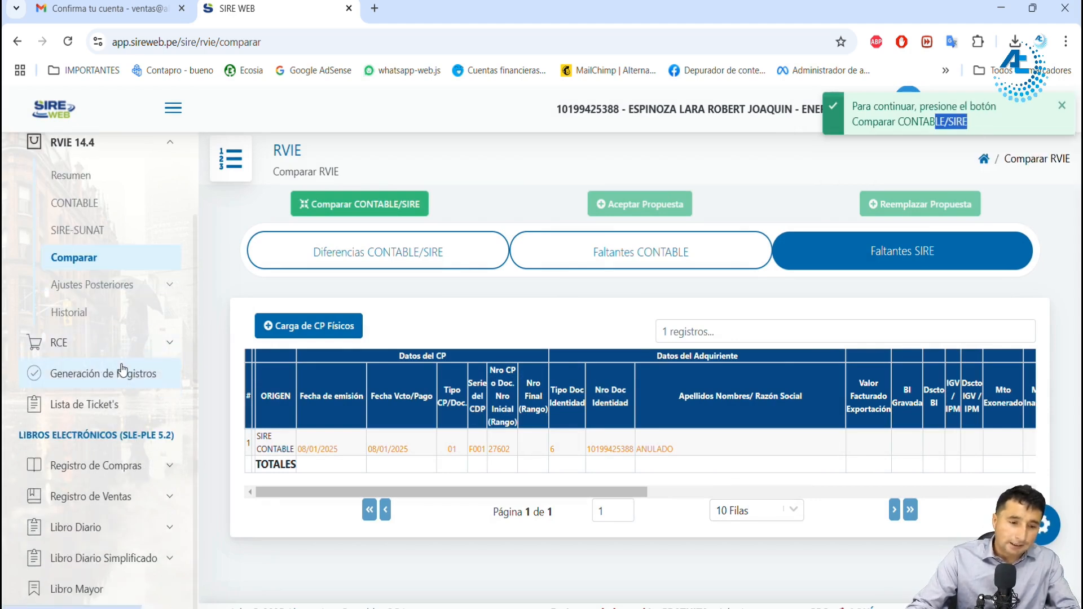
pyautogui.click(81, 416)
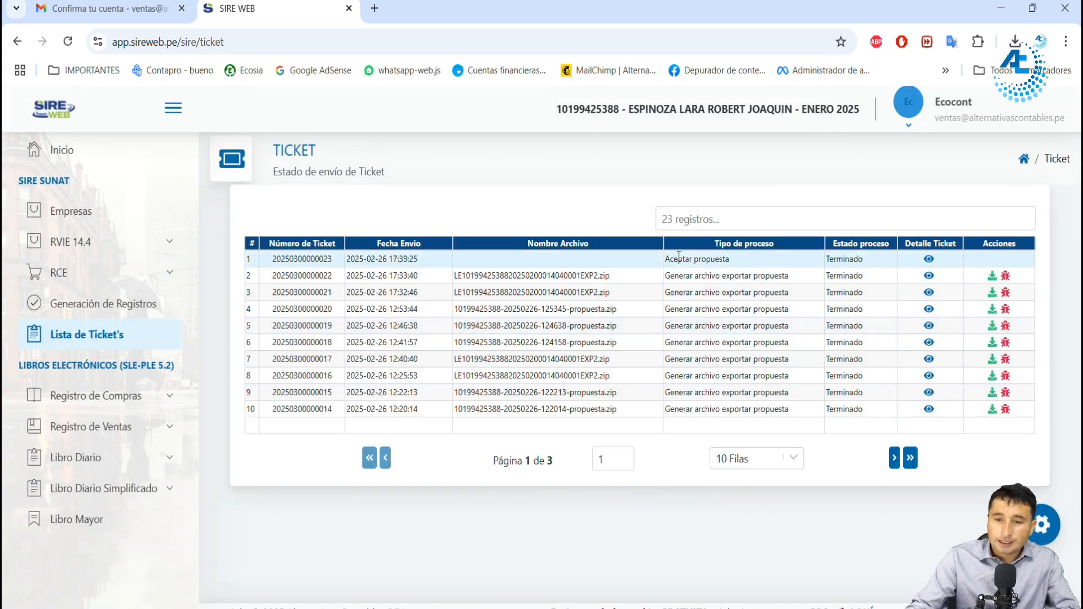
pyautogui.moveTo(678, 257); pyautogui.dragTo(720, 258)
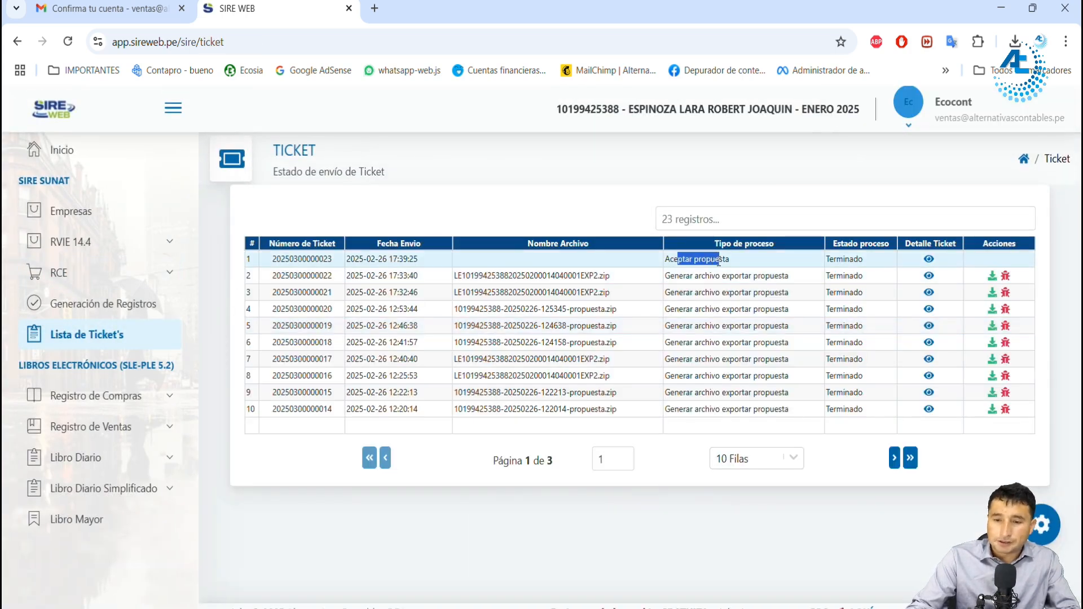
pyautogui.click(929, 261)
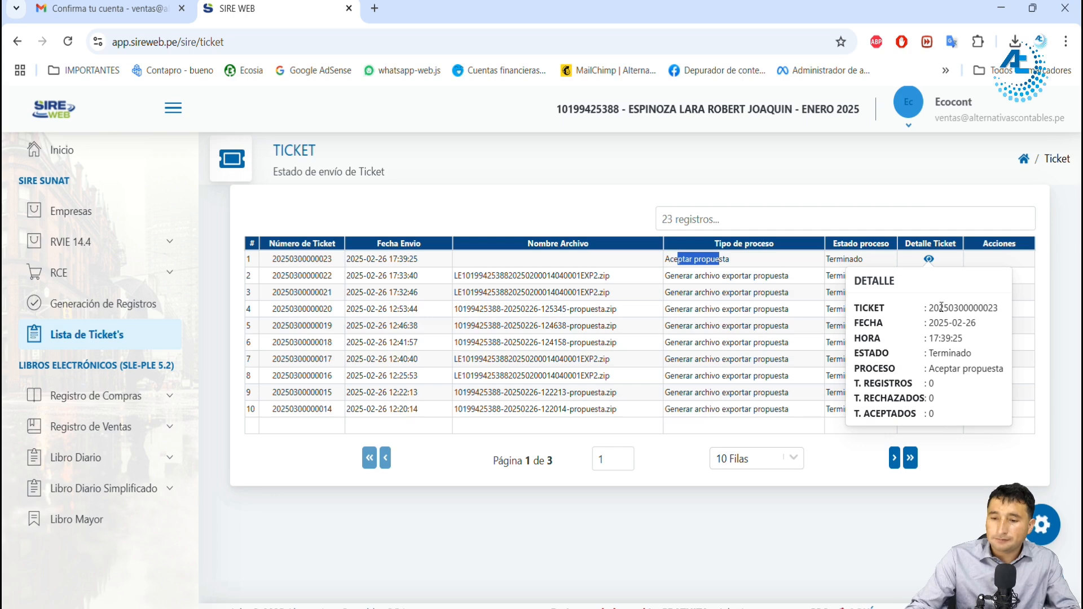
pyautogui.click(934, 386)
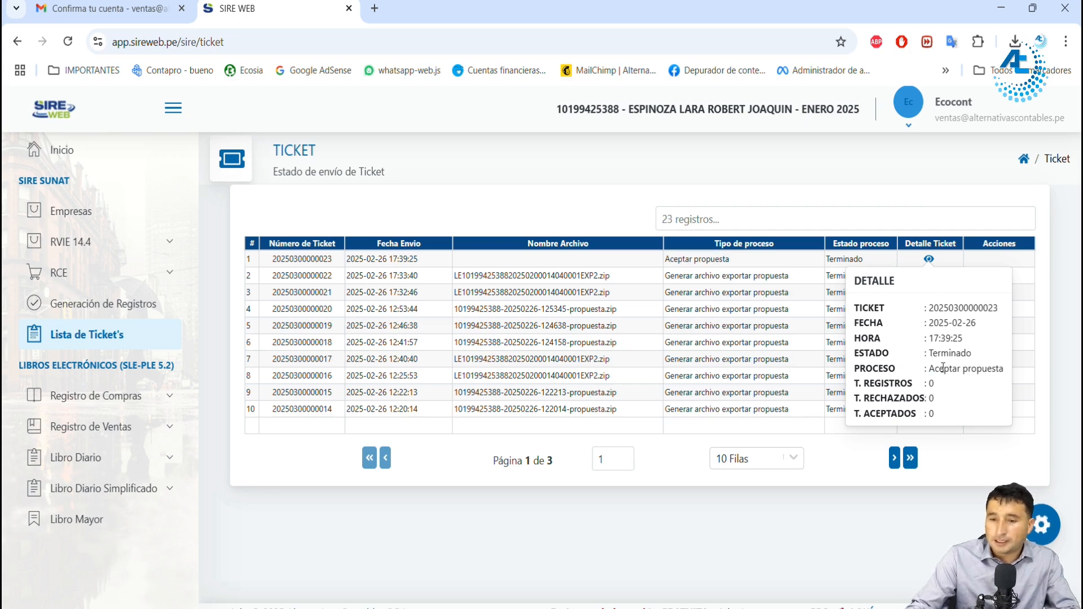
pyautogui.moveTo(941, 355); pyautogui.dragTo(960, 355)
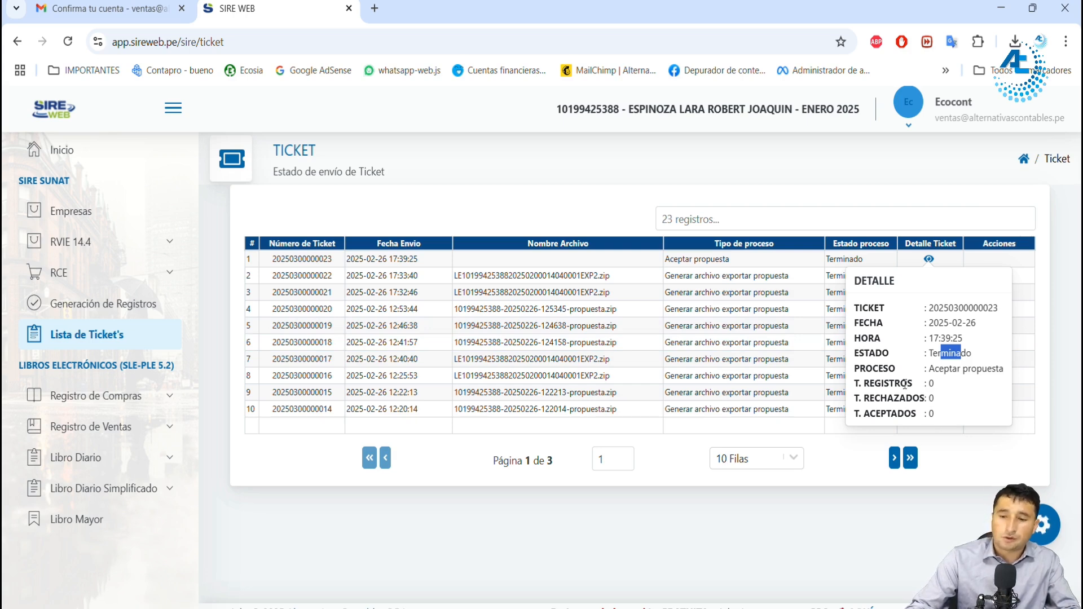
pyautogui.doubleClick(845, 259)
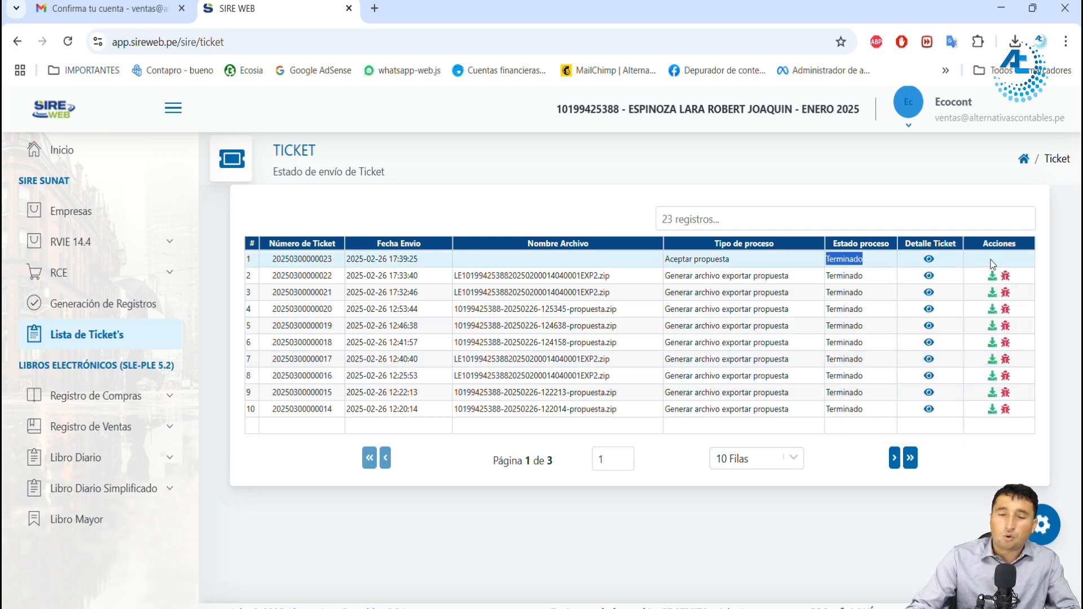
pyautogui.click(1004, 263)
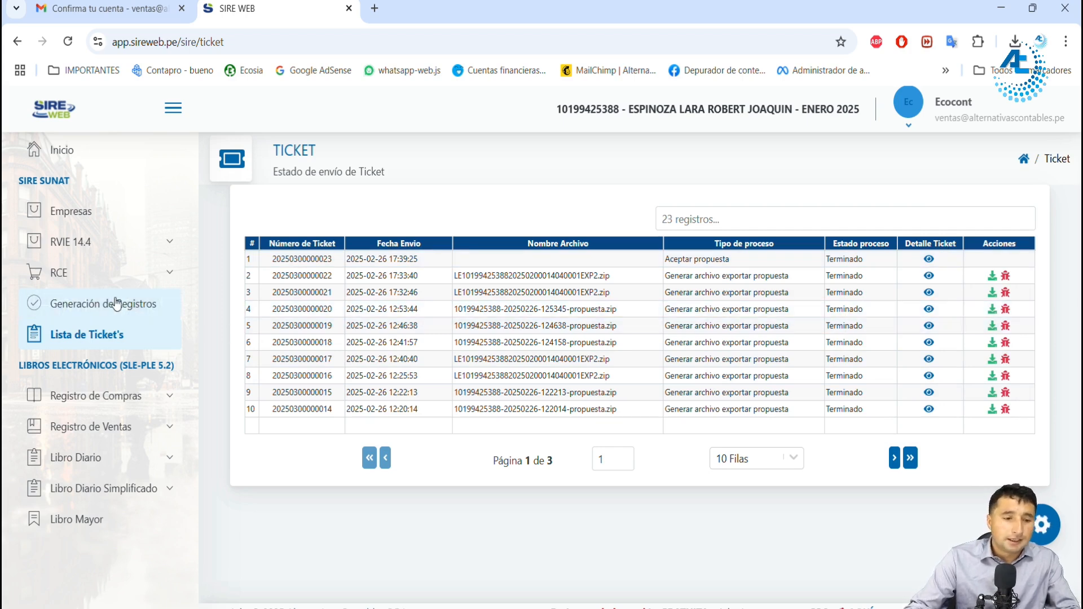
# Step: View the SIRE process flowchart in the image viewer and return to SIRE WEB
pyautogui.moveTo(766, 581)
pyautogui.click(745, 556)
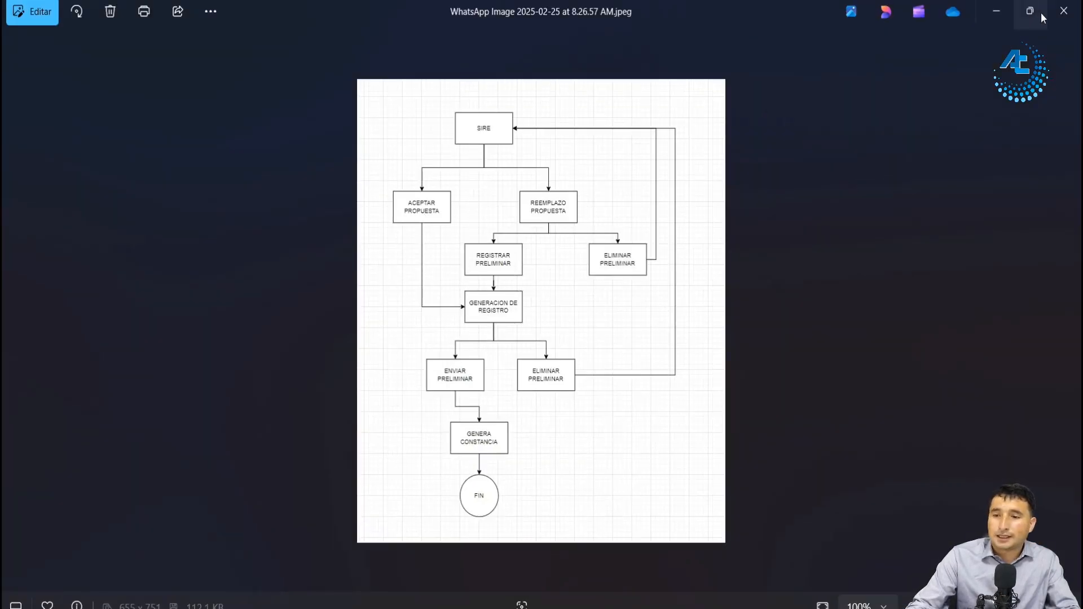
pyautogui.click(997, 12)
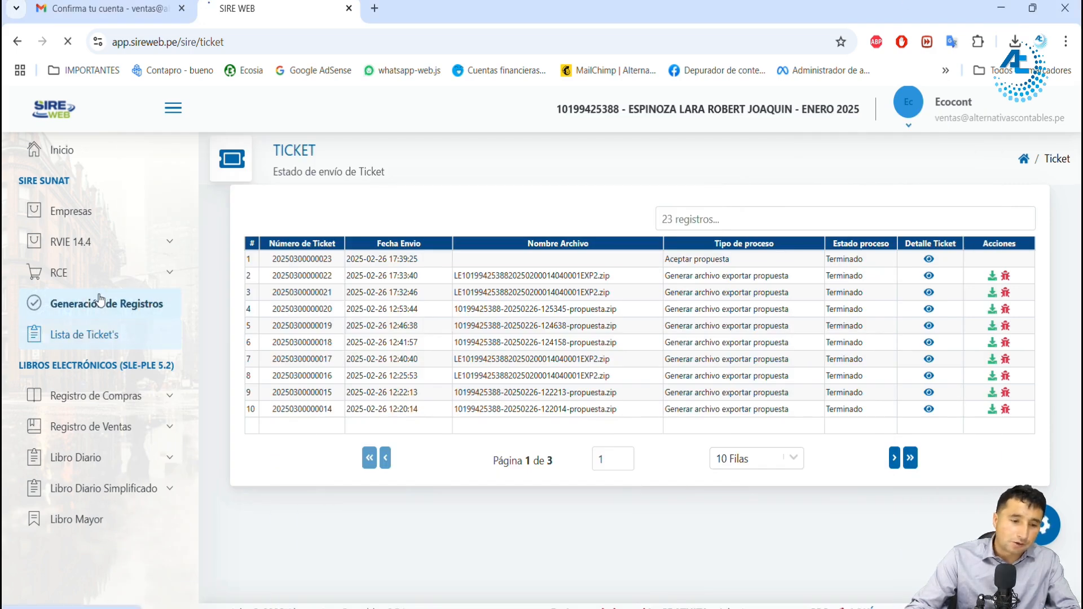
# Step: Expand the preliminary detail of Registro RVIE 202501 in Generación de Registros and consult the process flowchart again
pyautogui.click(101, 303)
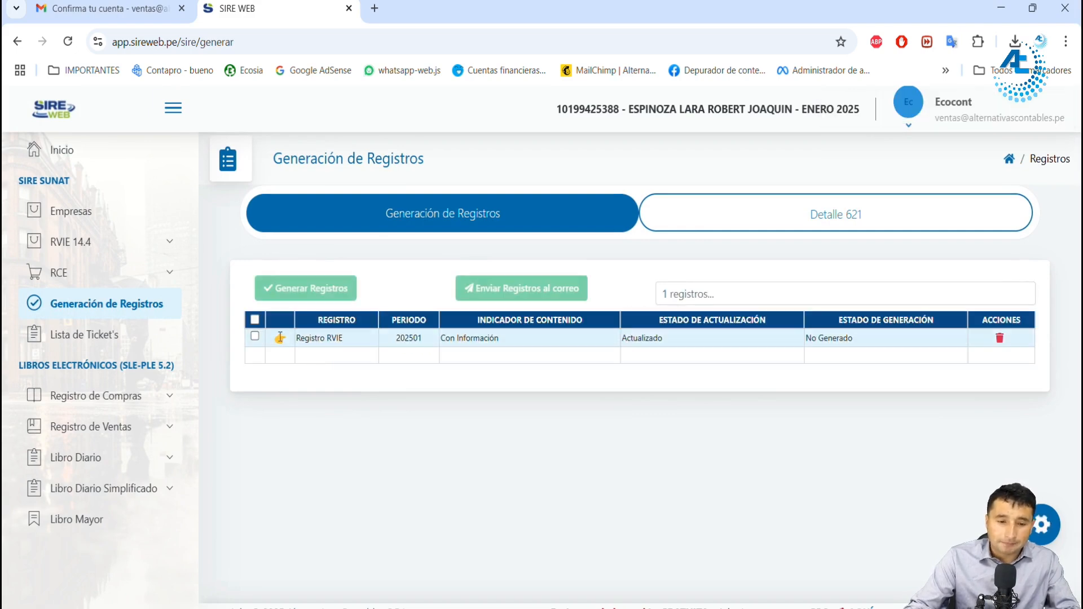
pyautogui.click(280, 339)
pyautogui.moveTo(300, 338); pyautogui.dragTo(340, 338)
pyautogui.hotkey('alt', 'Tab')
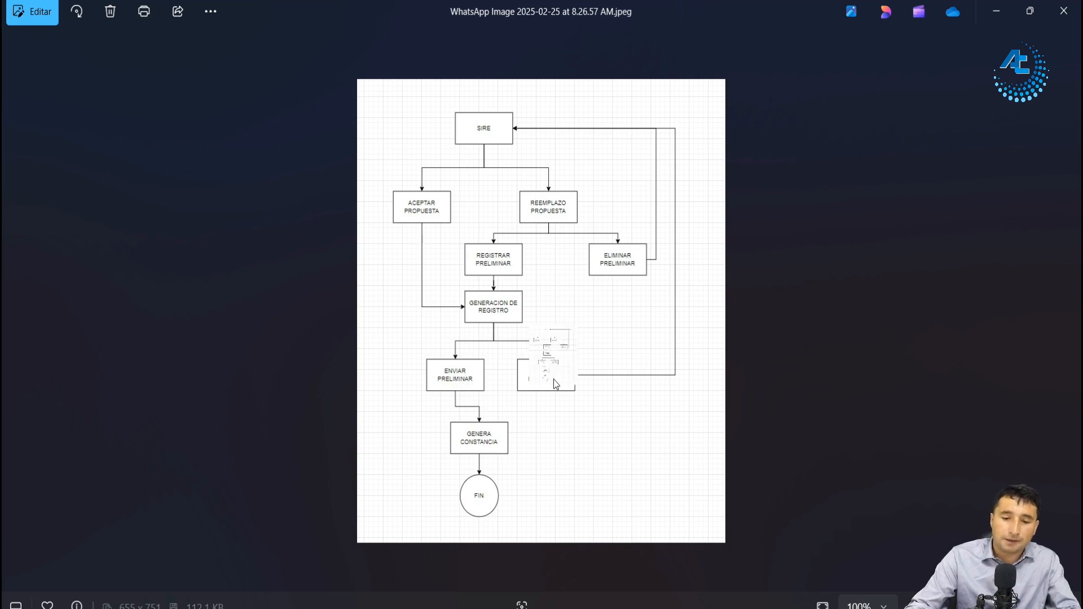
pyautogui.click(997, 10)
# Step: Review the vouchers, amount columns and totals in the RVIE preliminary detail and collapse it
pyautogui.scroll(-3, 463, 389)
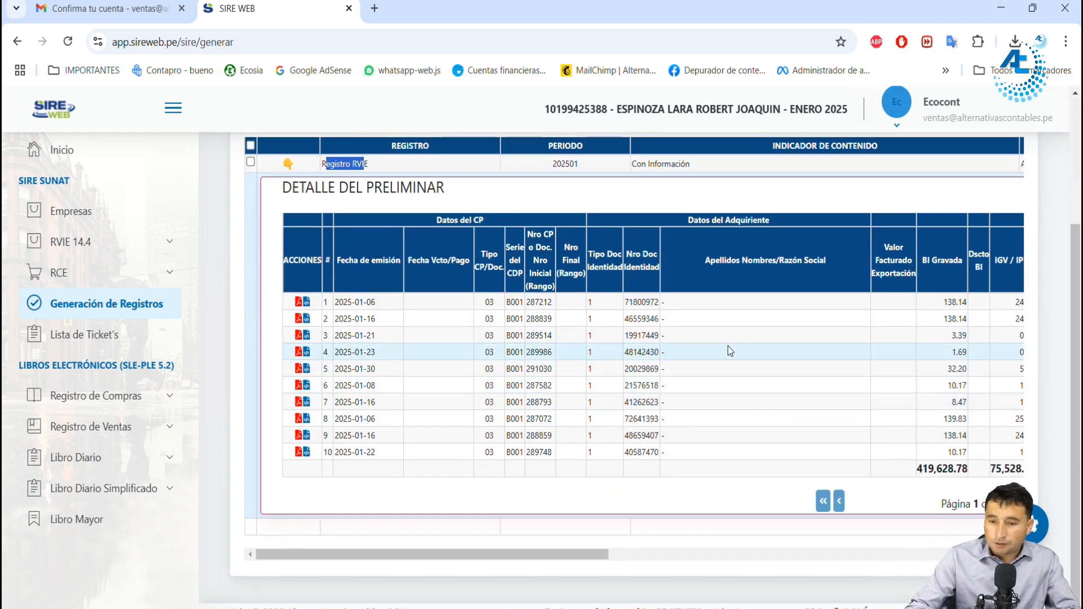
pyautogui.moveTo(517, 552); pyautogui.dragTo(891, 551)
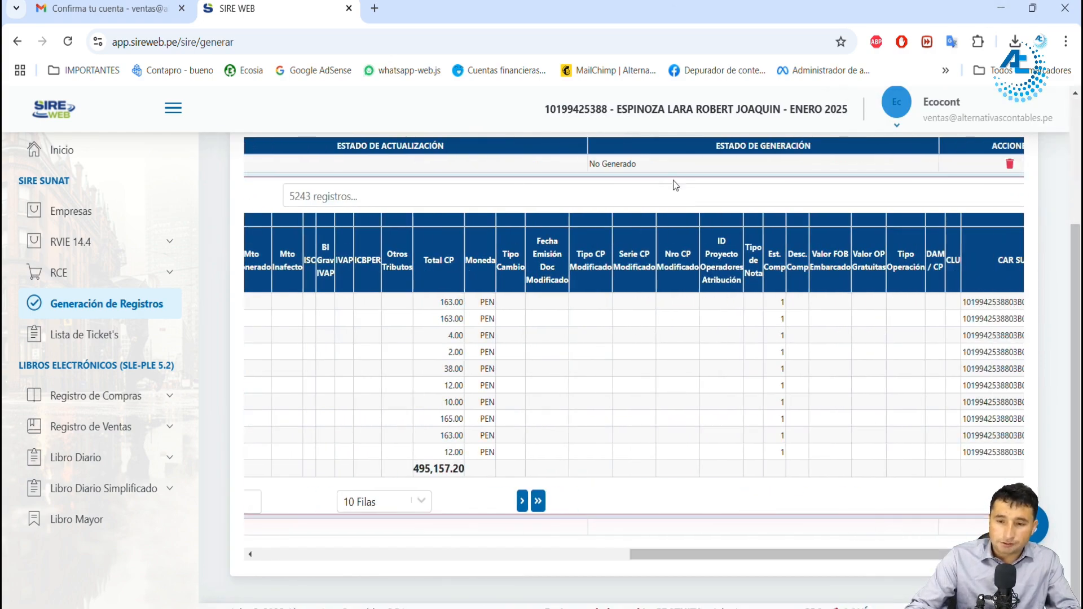
pyautogui.hscroll(-5, 621, 195)
pyautogui.click(564, 196)
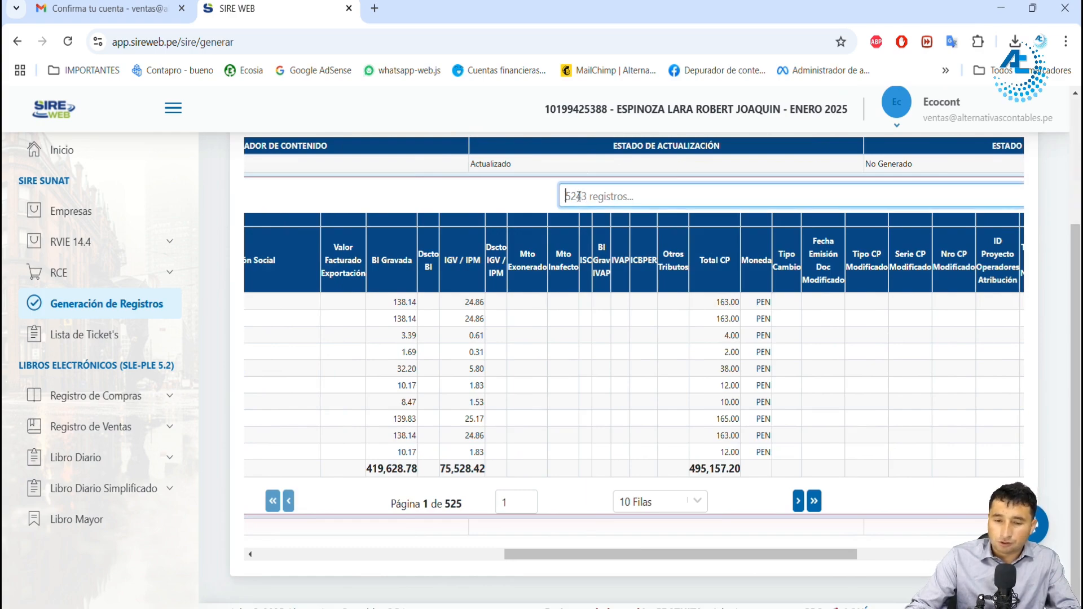
pyautogui.moveTo(607, 555); pyautogui.dragTo(361, 555)
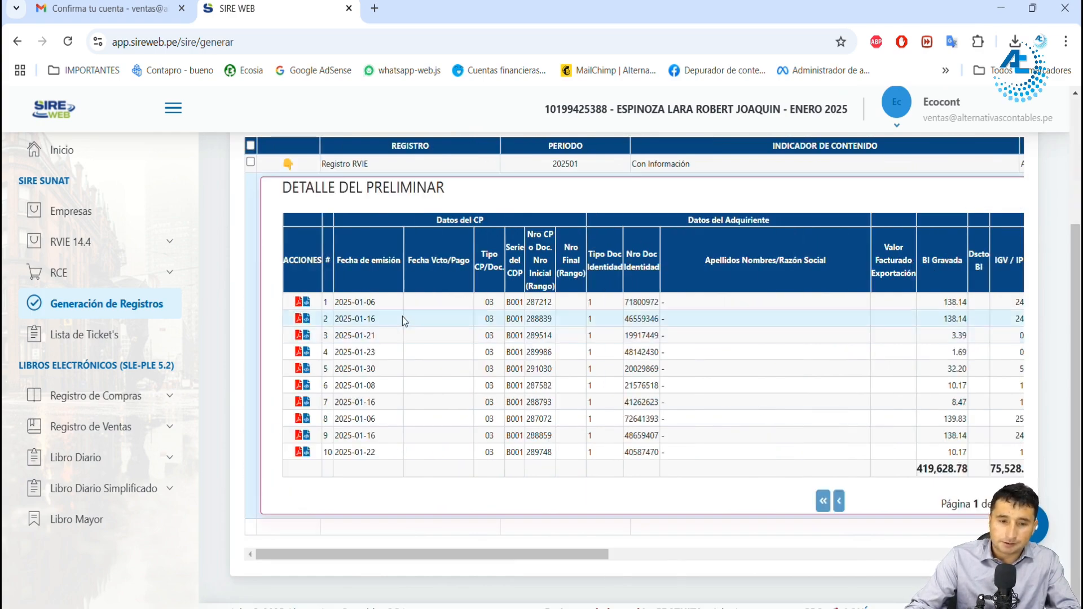
pyautogui.scroll(3, 401, 315)
pyautogui.click(289, 338)
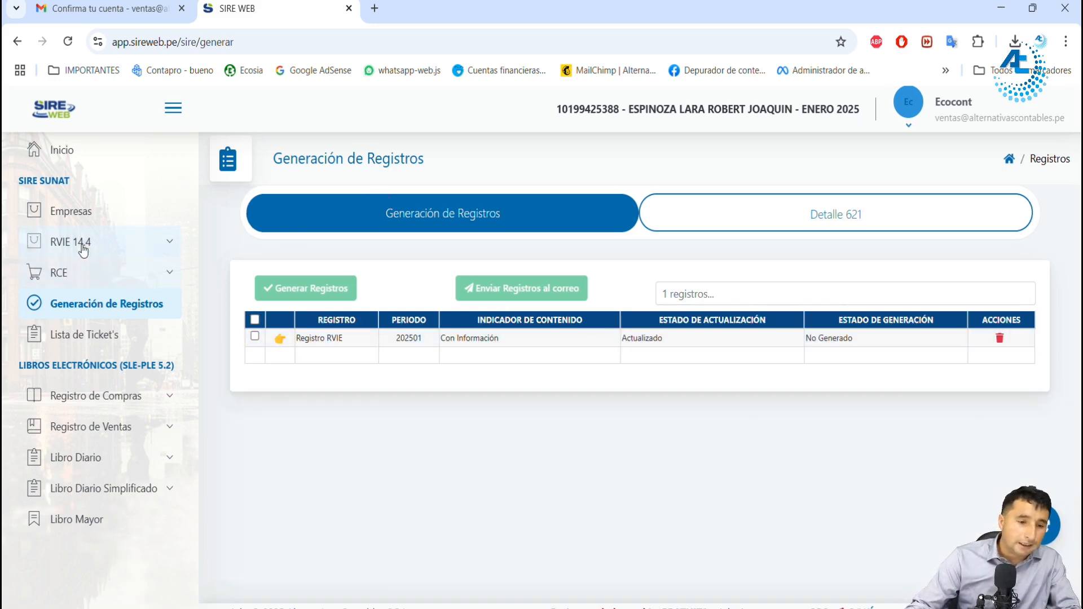
# Step: Load the purchases TXT file into the CONTABLE section of RCE 8.4
pyautogui.click(110, 273)
pyautogui.click(108, 306)
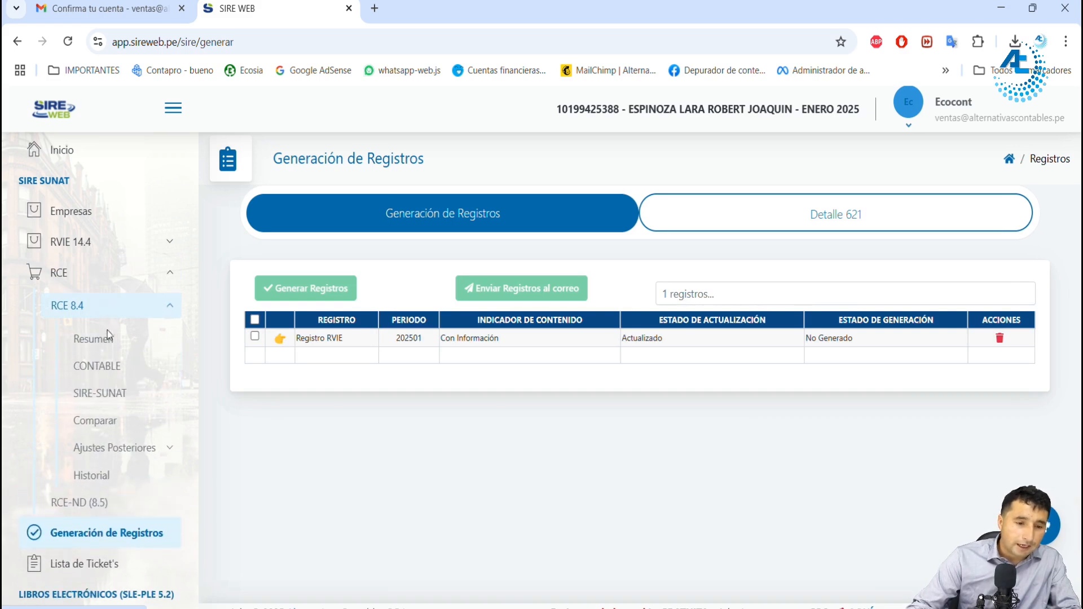
pyautogui.click(110, 366)
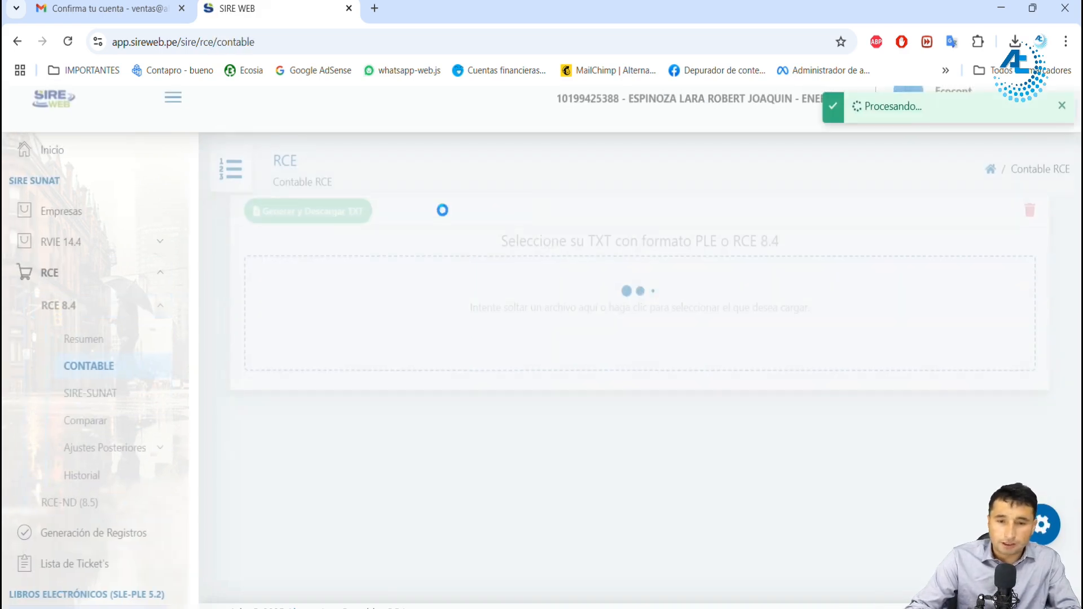
pyautogui.hotkey('alt', 'Tab')
pyautogui.moveTo(539, 533); pyautogui.dragTo(362, 355)
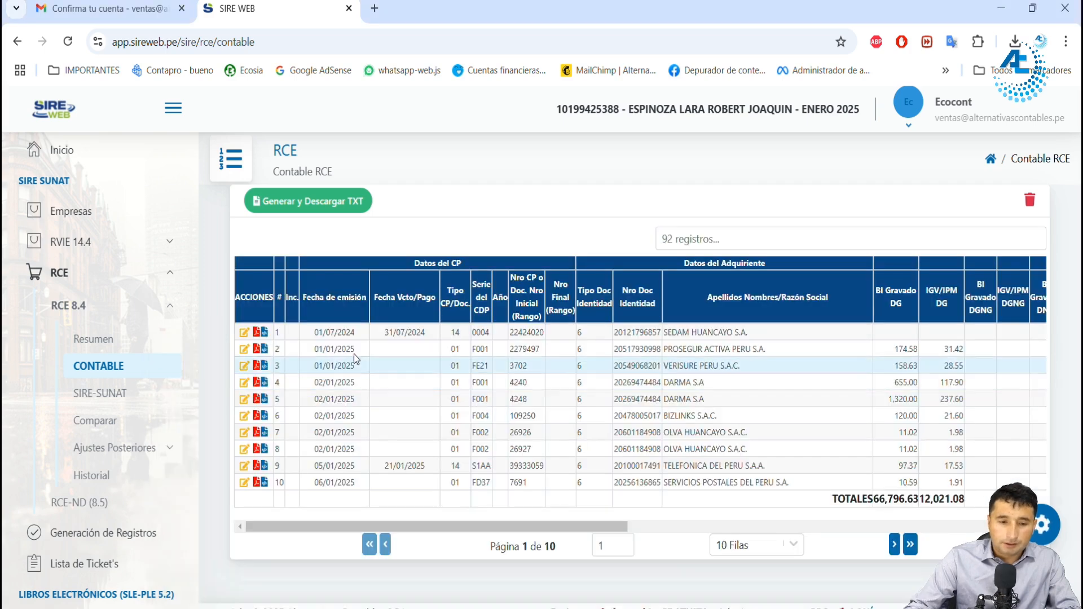
# Step: Check the columns of the purchases loaded in CONTABLE and open the SIRE-SUNAT proposal of RCE 8.4
pyautogui.moveTo(465, 527); pyautogui.dragTo(485, 527)
pyautogui.moveTo(599, 526); pyautogui.dragTo(579, 526)
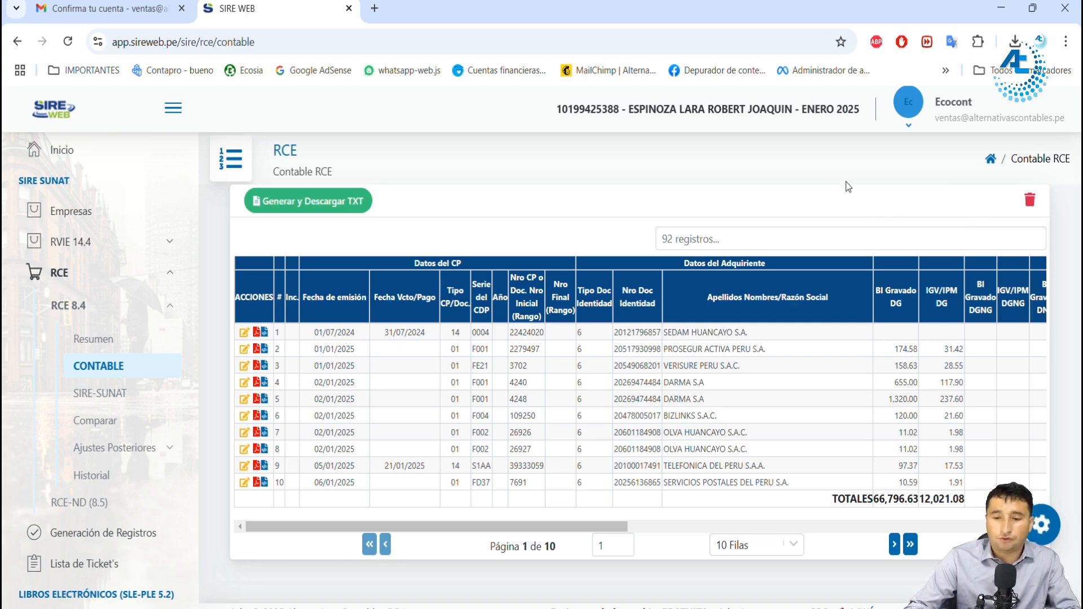
pyautogui.click(99, 395)
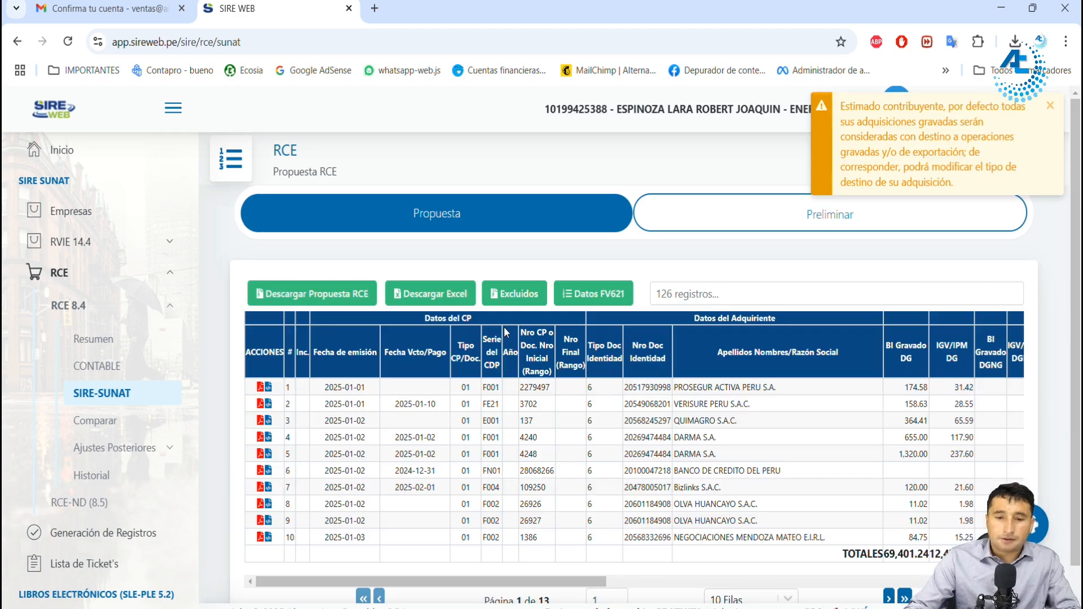
# Step: Open the list of excluded purchase vouchers in the RCE proposal, mark both vouchers, and close the list without including them
pyautogui.click(520, 301)
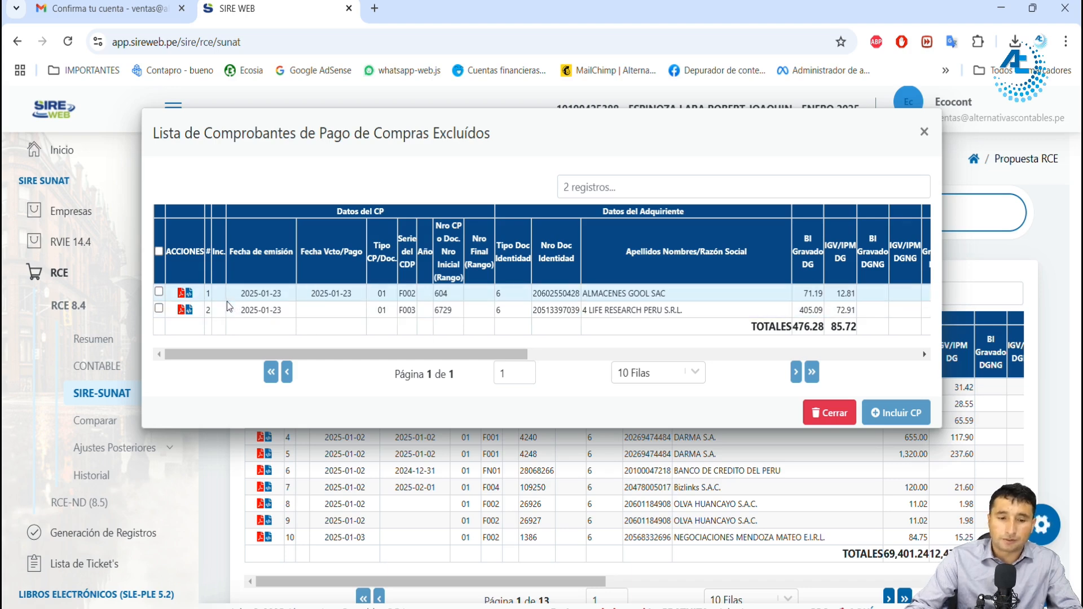
pyautogui.moveTo(244, 294); pyautogui.dragTo(266, 294)
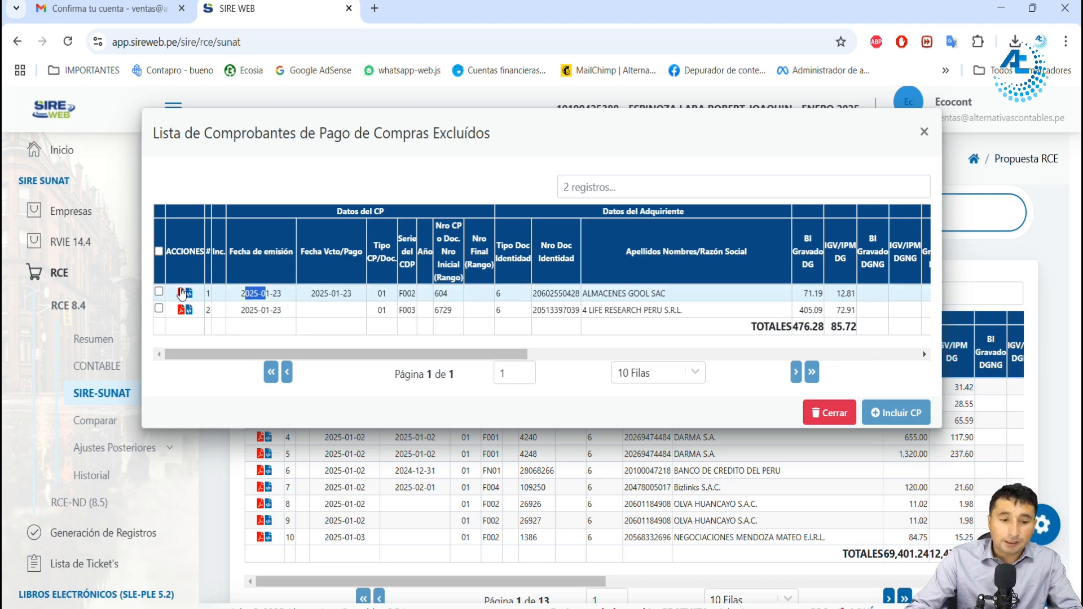
pyautogui.click(159, 291)
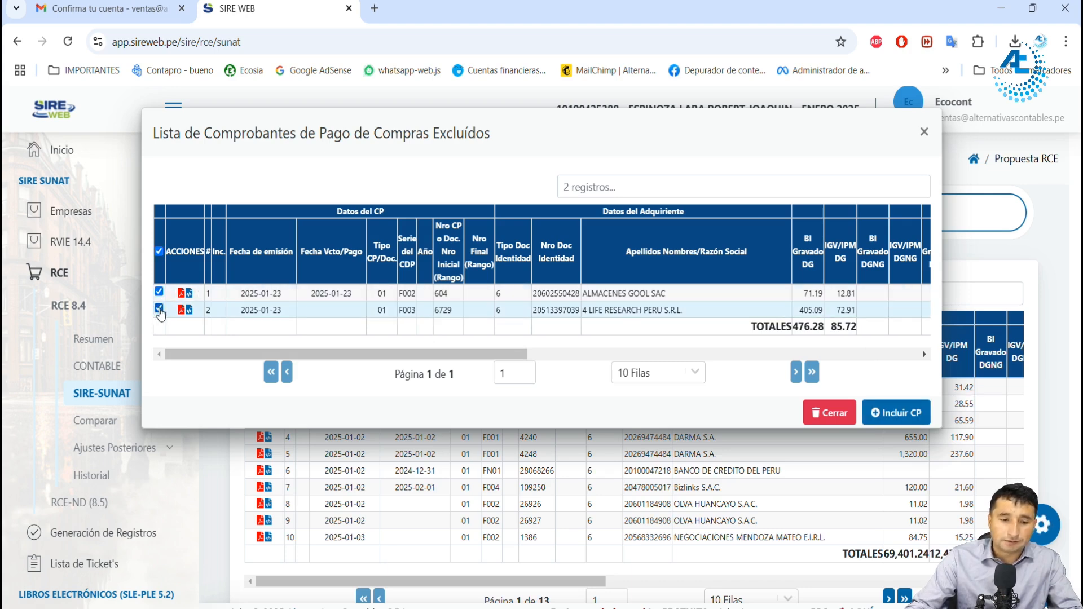
pyautogui.click(823, 413)
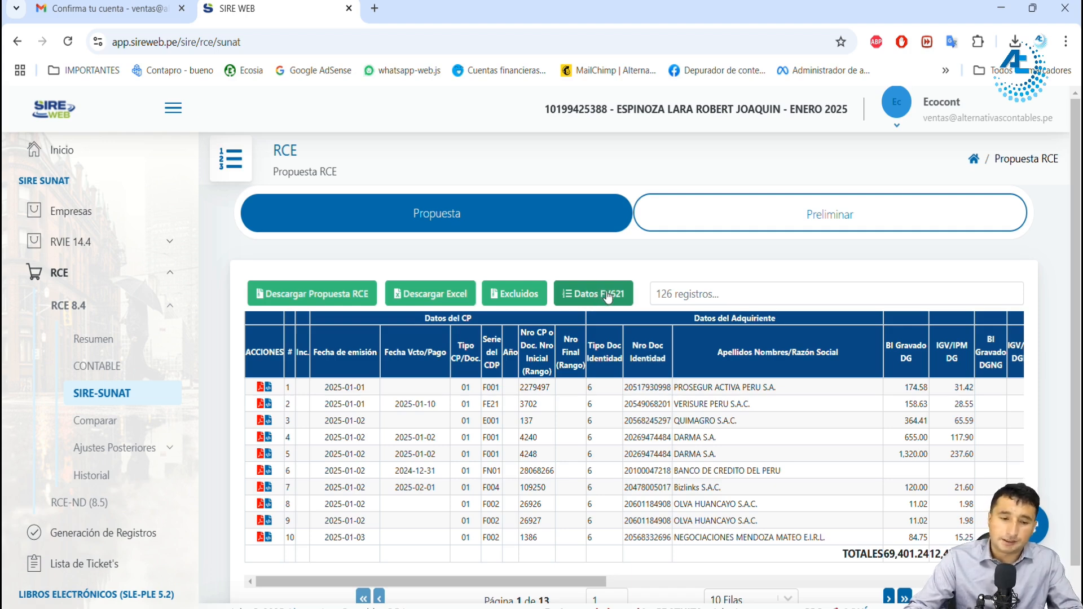
# Step: Run the CONTABLE versus RCE SIRE comparison in the Comparar section of RCE 8.4
pyautogui.click(99, 429)
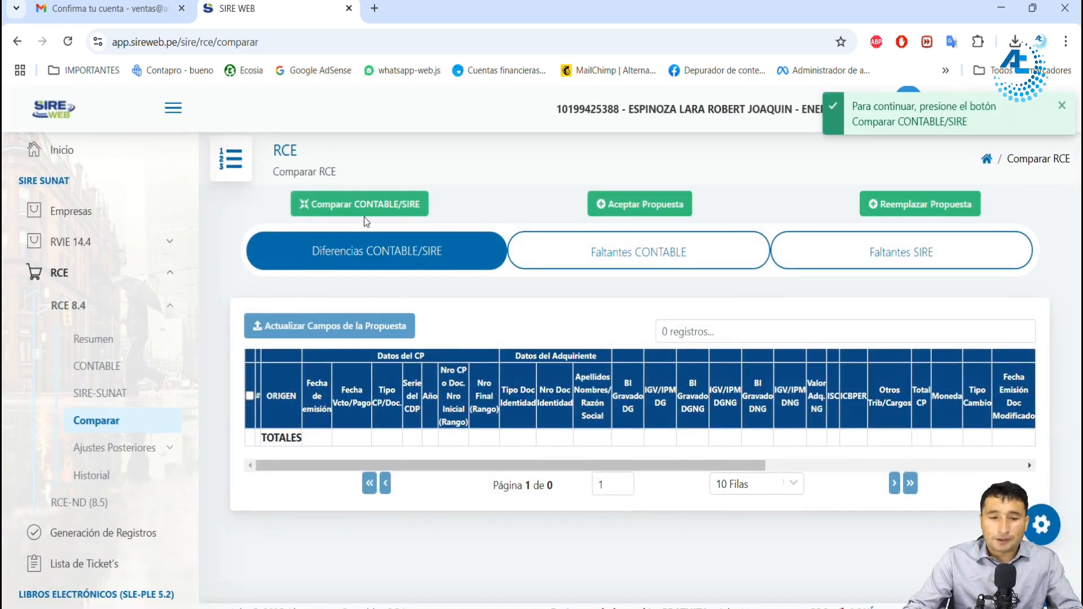
pyautogui.click(361, 205)
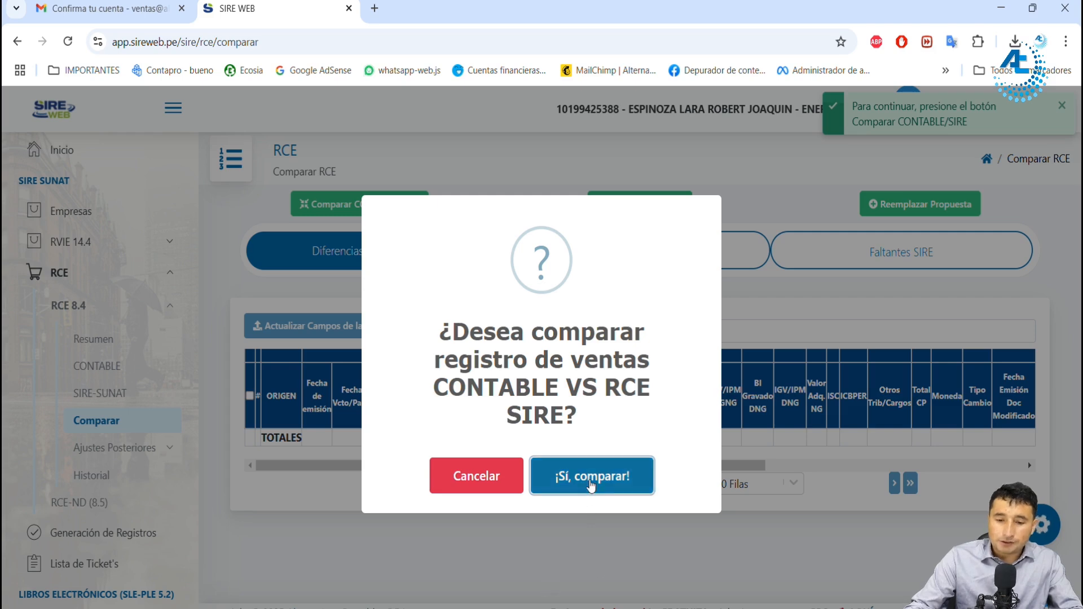
pyautogui.click(590, 480)
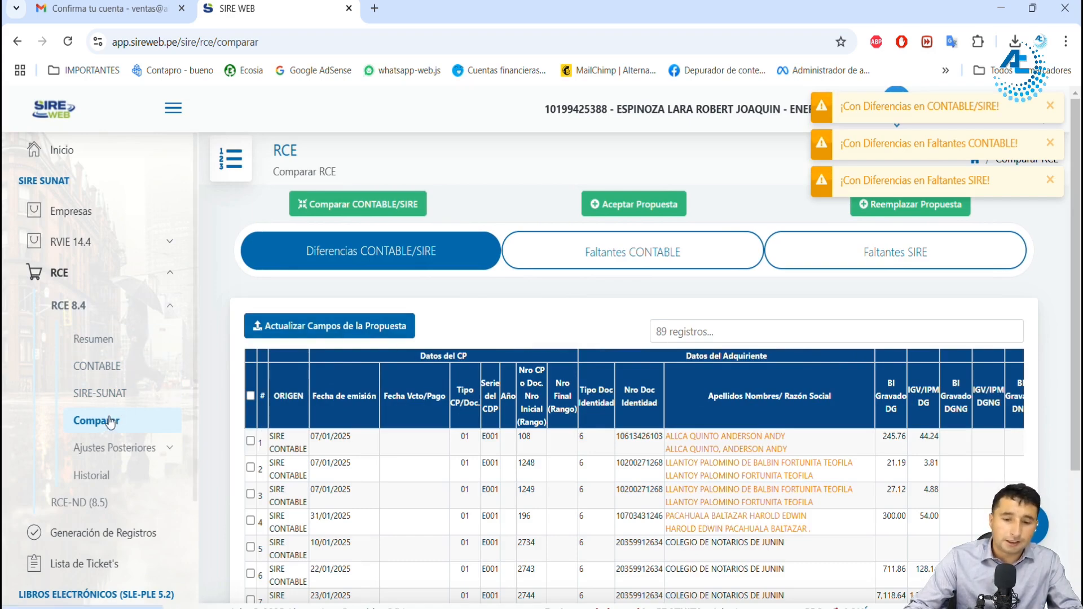
# Step: Review the supplier name discrepancies between SIRE and CONTABLE in the Diferencias CONTABLE/SIRE list
pyautogui.scroll(-3, 700, 339)
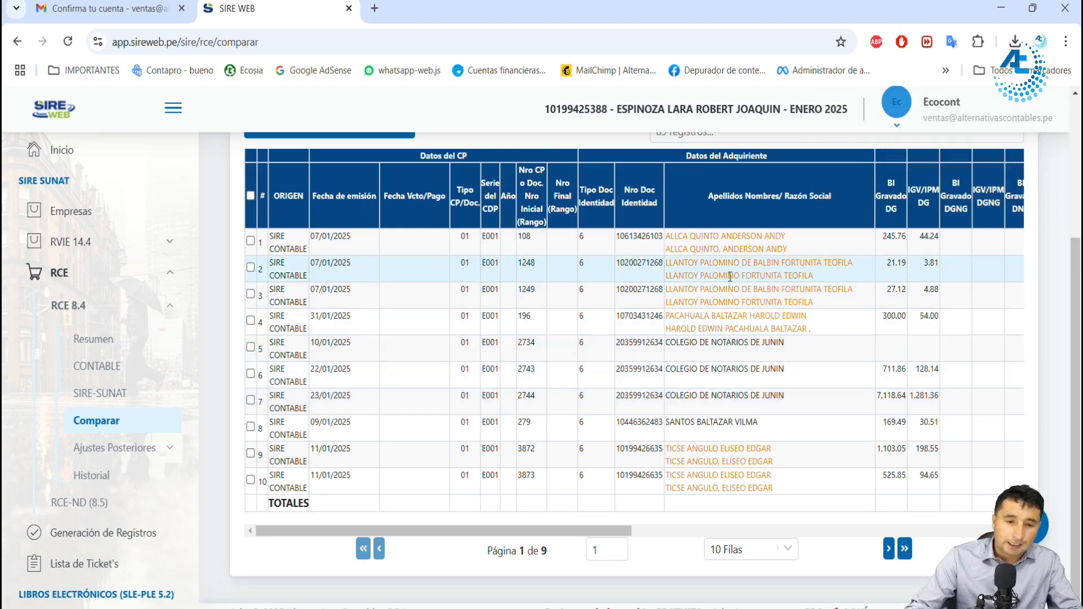
pyautogui.moveTo(530, 534); pyautogui.dragTo(600, 534)
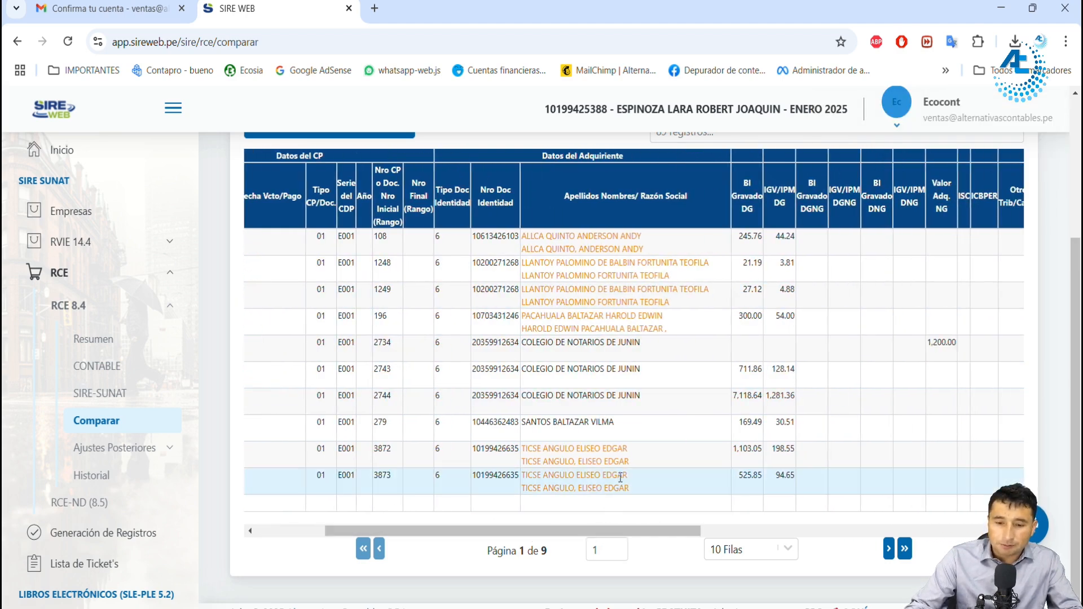
pyautogui.moveTo(630, 461); pyautogui.dragTo(525, 462)
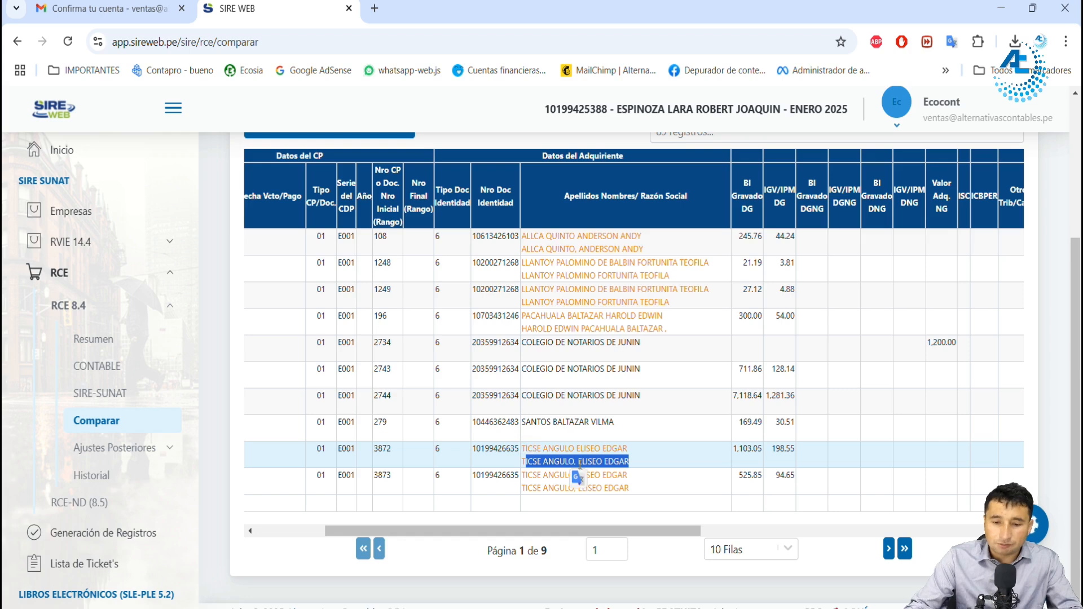
pyautogui.click(574, 462)
pyautogui.doubleClick(576, 462)
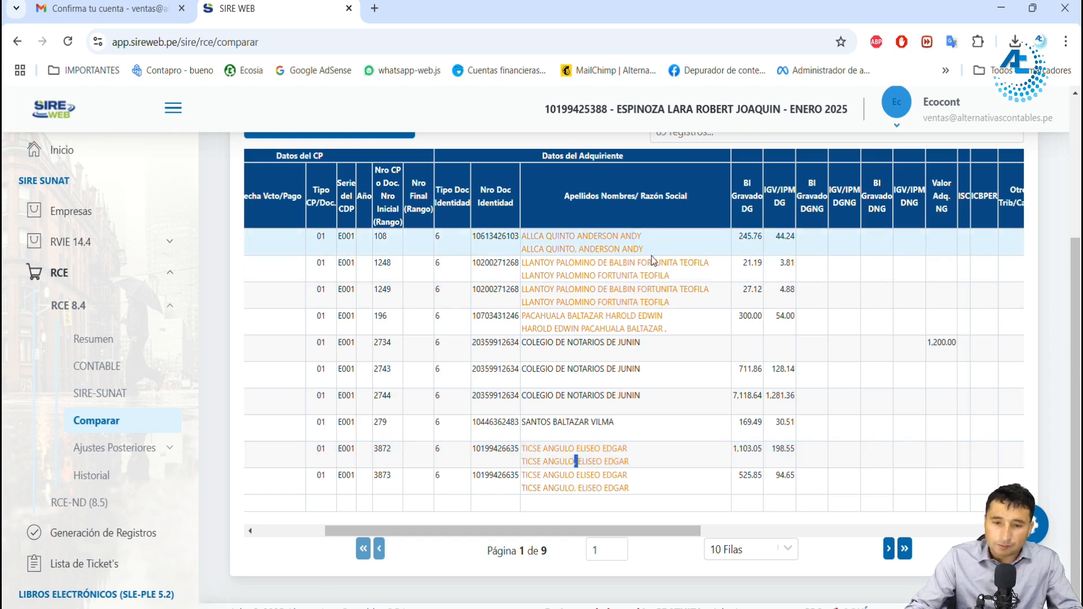
pyautogui.click(607, 316)
pyautogui.moveTo(574, 532); pyautogui.dragTo(240, 513)
pyautogui.scroll(4, 372, 395)
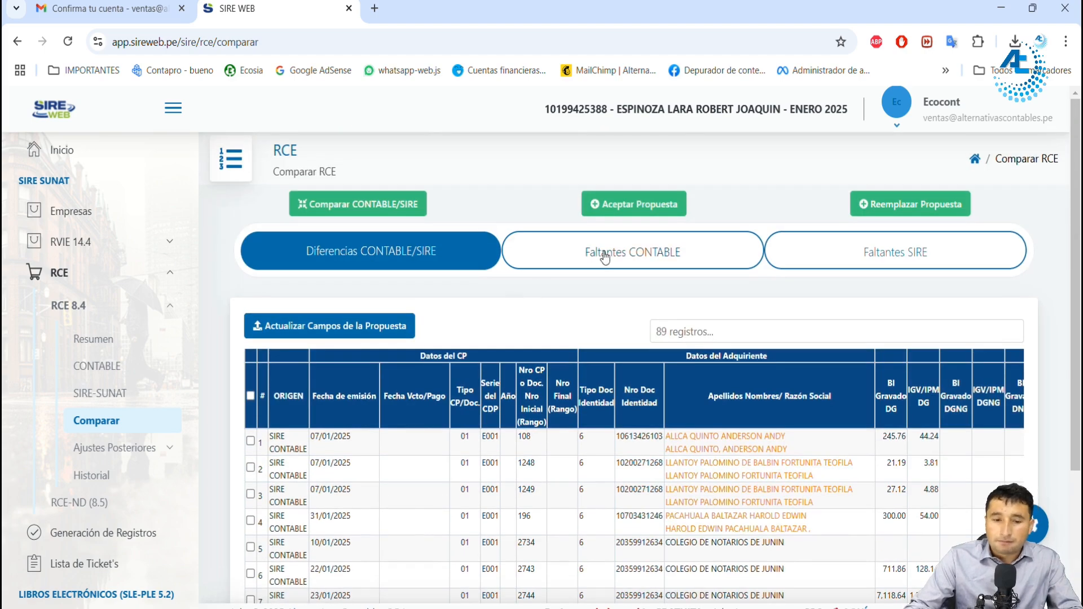
# Step: Check the amount columns of the CONTABLE/SIRE differences, mark voucher E001-1249 for updating, and unmark it without updating the proposal
pyautogui.scroll(-4, 451, 431)
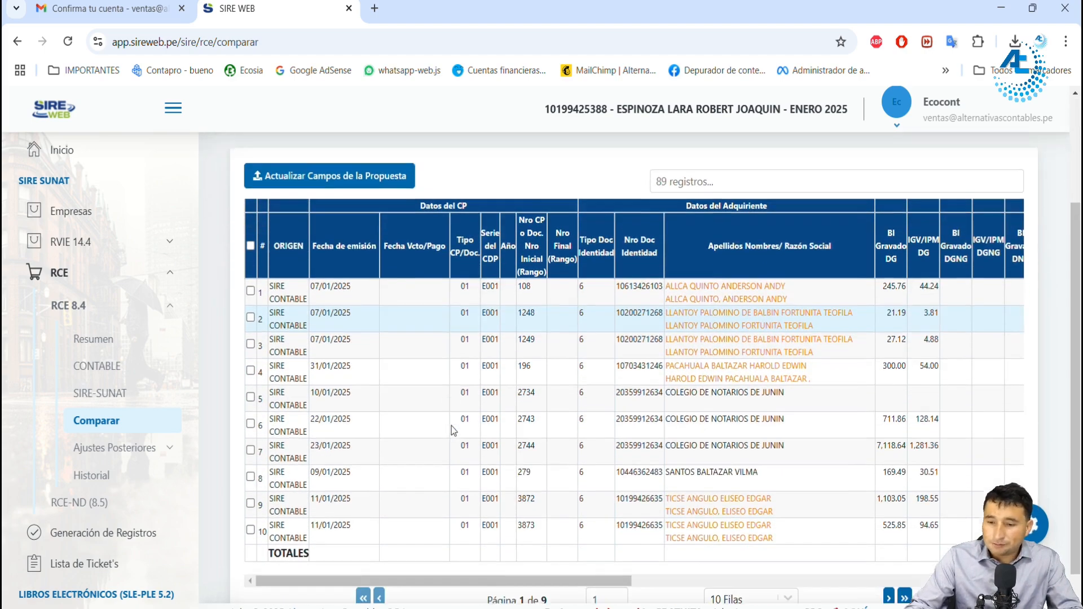
pyautogui.moveTo(494, 531); pyautogui.dragTo(645, 530)
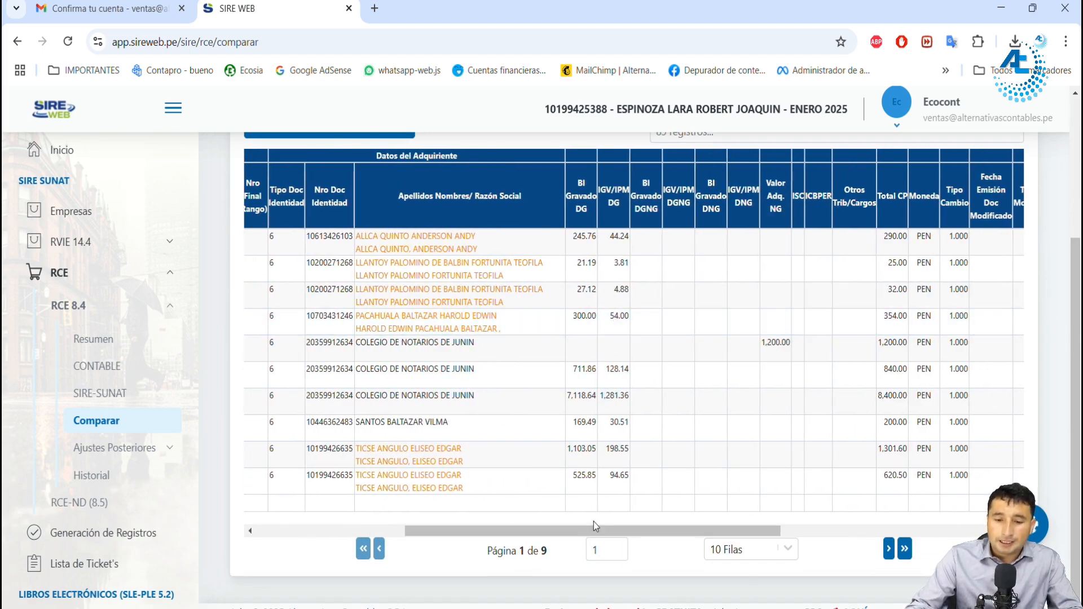
pyautogui.moveTo(598, 528); pyautogui.dragTo(429, 530)
pyautogui.click(250, 294)
pyautogui.scroll(3, 358, 312)
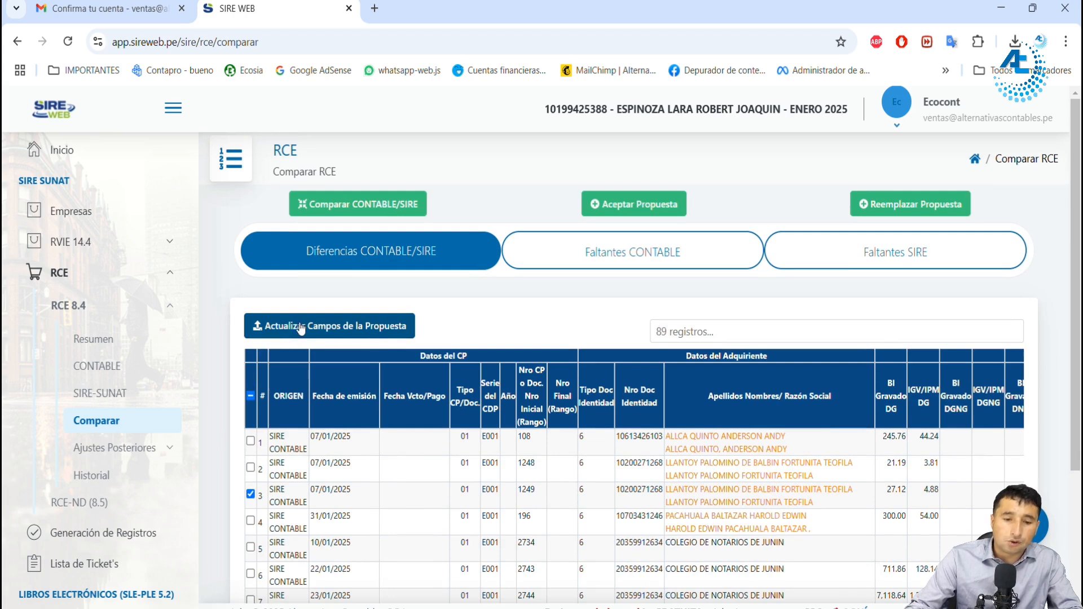
pyautogui.doubleClick(901, 489)
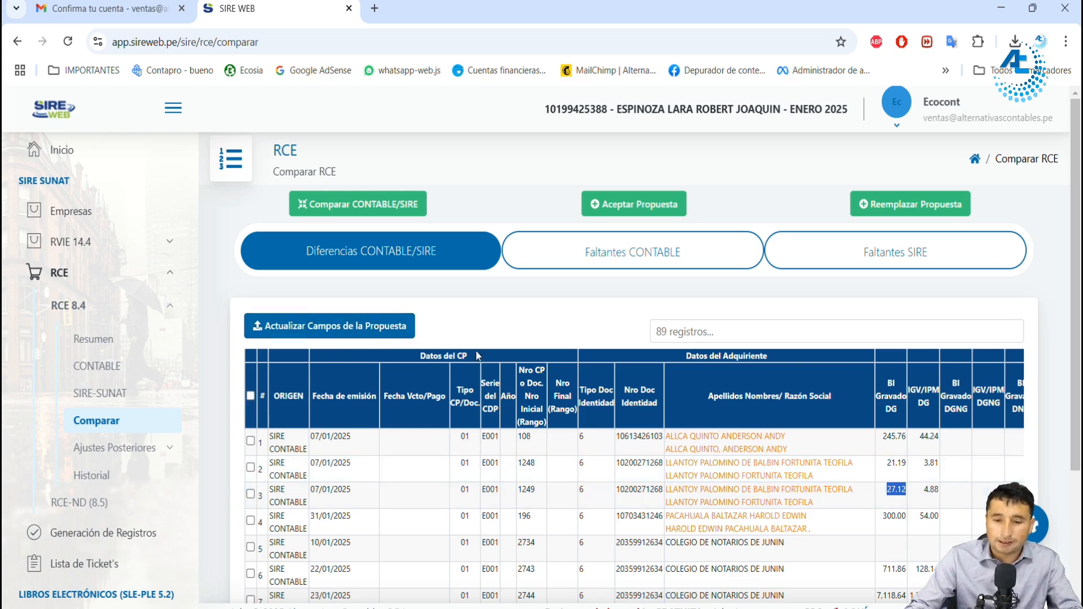
# Step: Review the vouchers under Faltantes CONTABLE and increase the number of rows shown per page
pyautogui.click(603, 268)
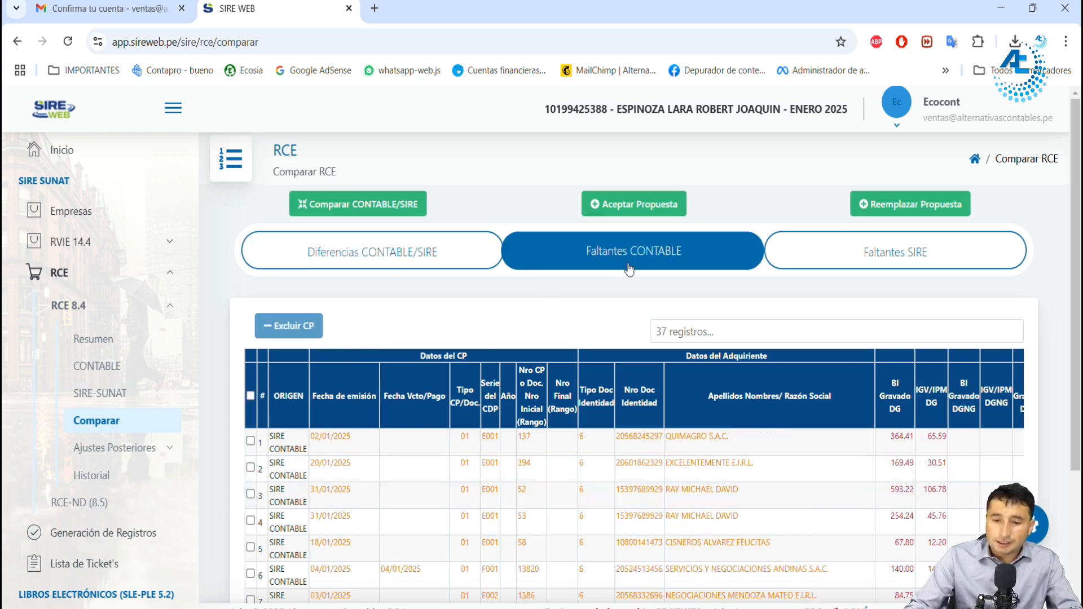
pyautogui.scroll(-1, 623, 273)
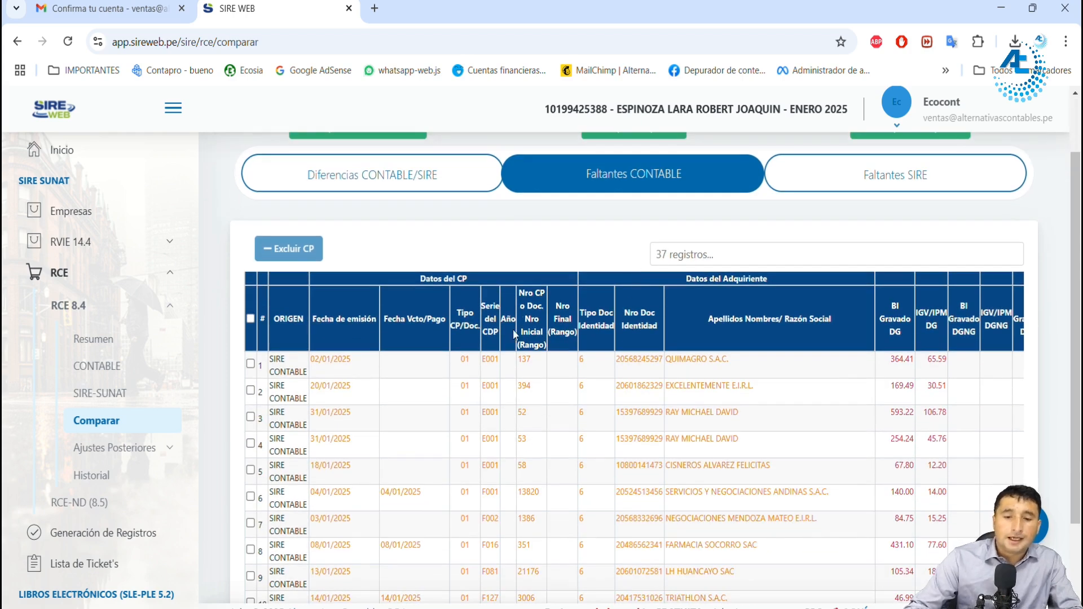
pyautogui.moveTo(686, 361); pyautogui.dragTo(706, 359)
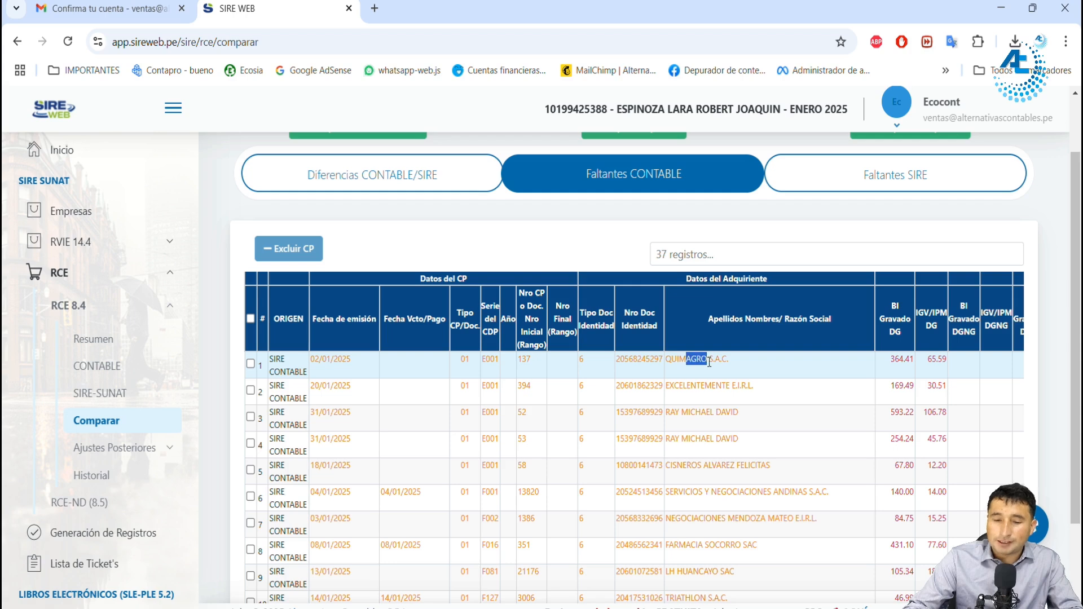
pyautogui.scroll(-2, 690, 354)
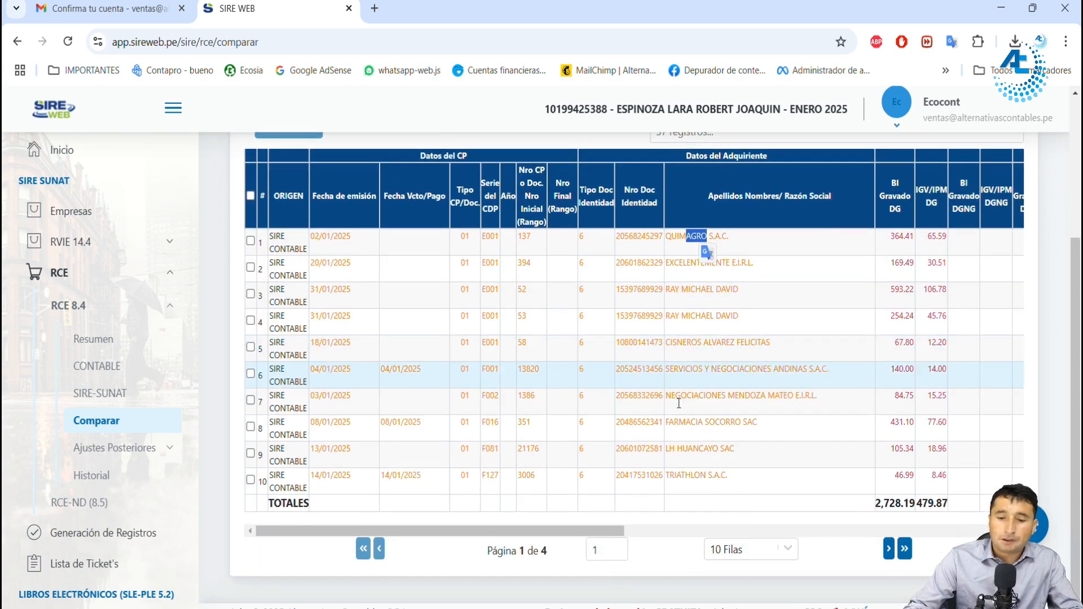
pyautogui.click(730, 550)
pyautogui.click(728, 575)
pyautogui.scroll(6, 675, 432)
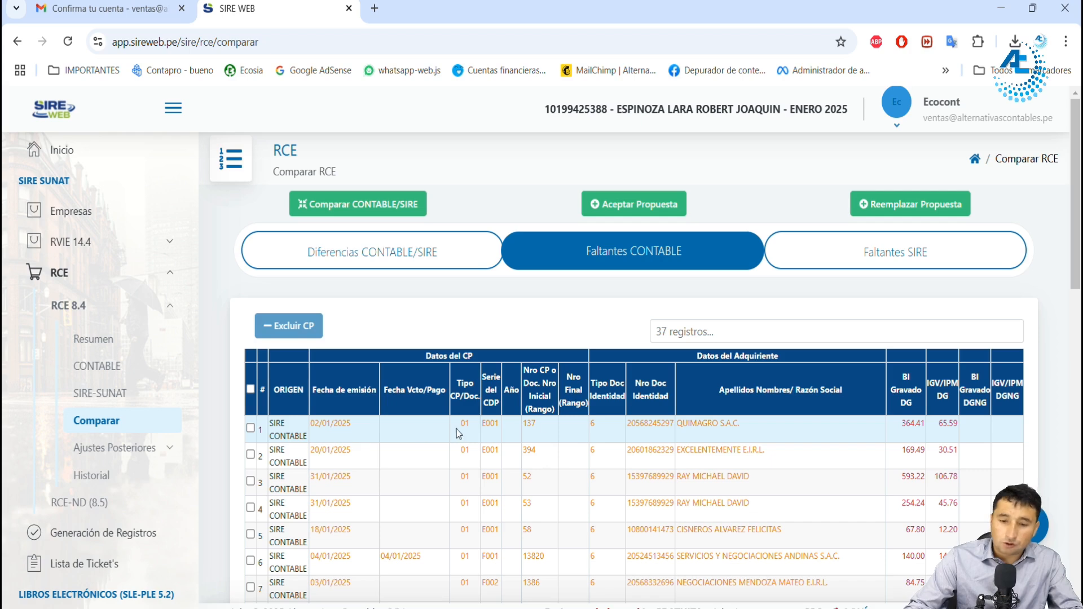
# Step: Open the CONTABLE section in a new browser tab, view the printed representation of invoice FE21-3702, and close it
pyautogui.middleClick(105, 372)
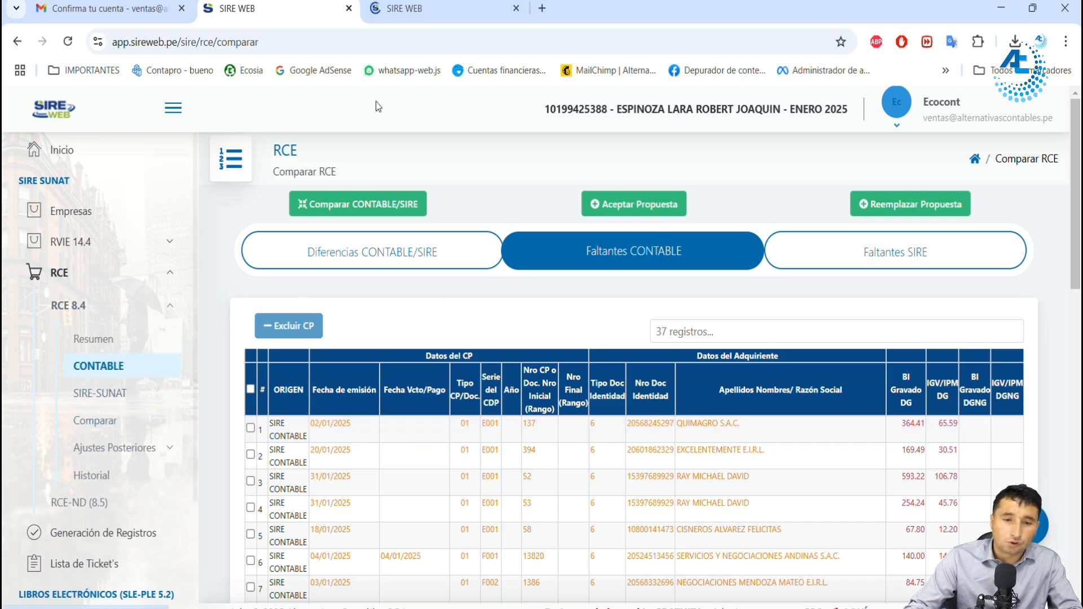
pyautogui.click(428, 9)
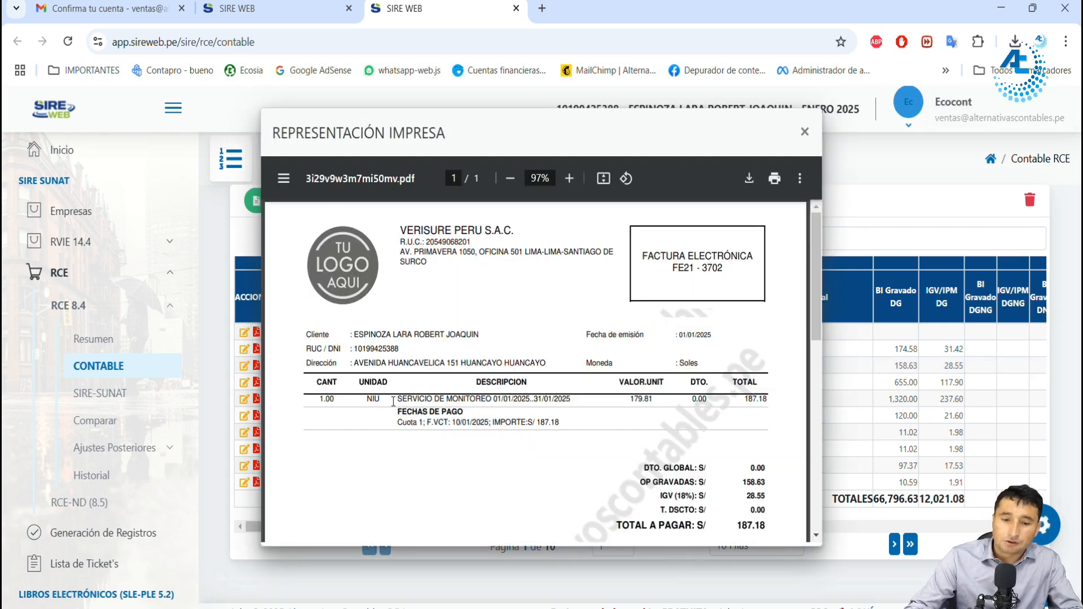
pyautogui.click(277, 9)
pyautogui.scroll(-2, 655, 420)
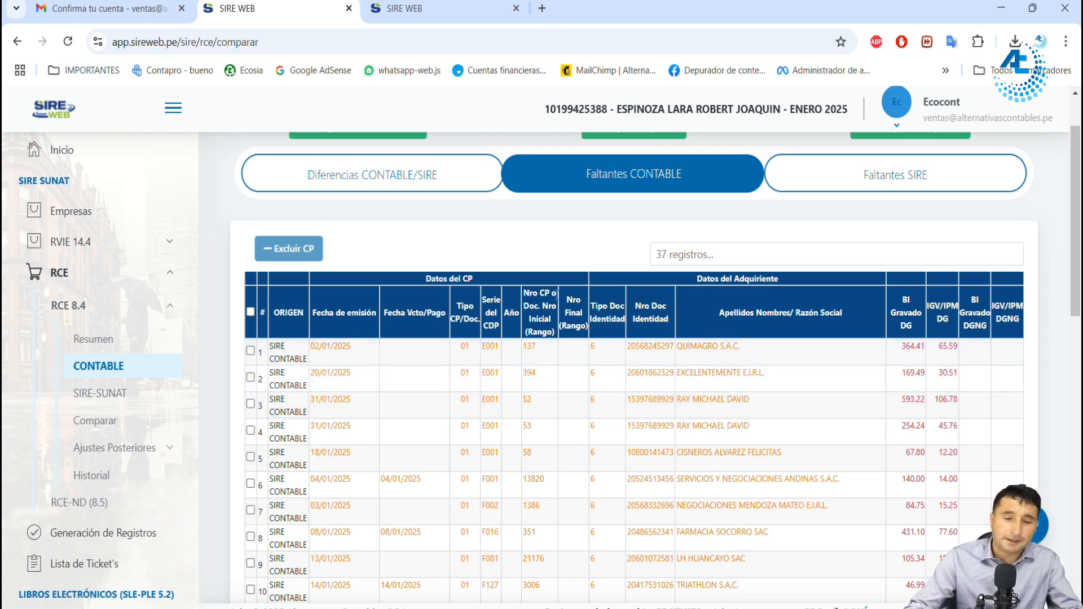
pyautogui.click(465, 10)
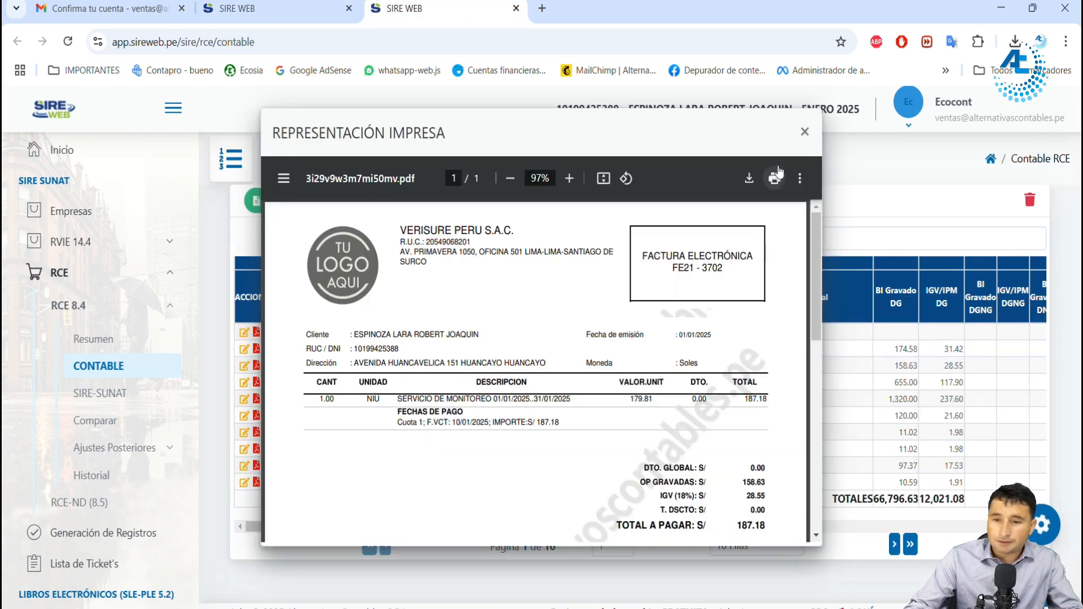
pyautogui.click(805, 133)
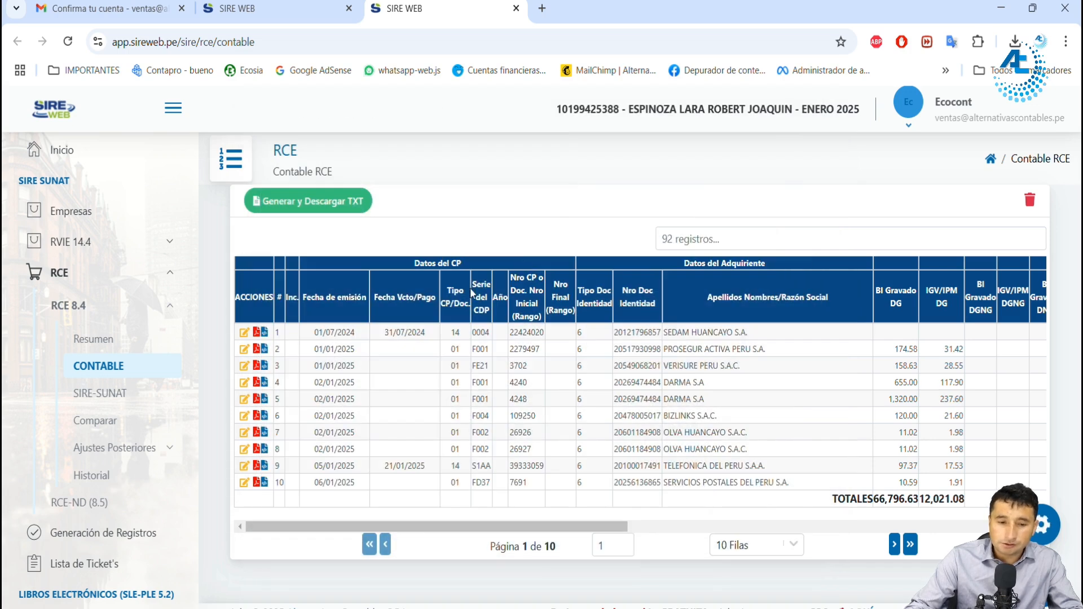
# Step: View the printed representation of invoice F001-4240 from DARMA S.A., check its detraction data, close it, and recheck the Faltantes CONTABLE list
pyautogui.click(258, 384)
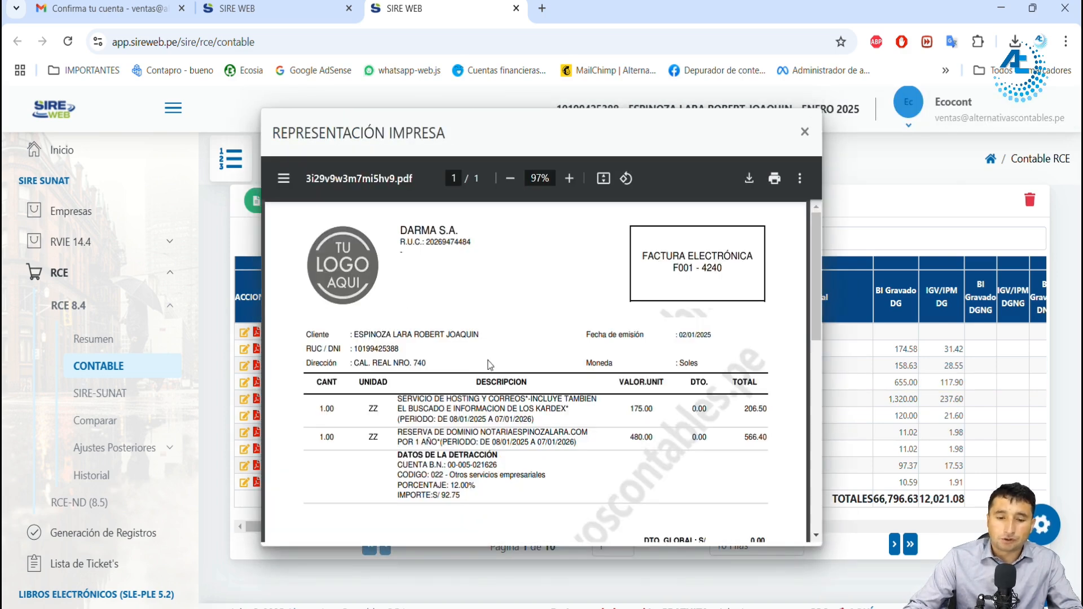
pyautogui.scroll(-2, 490, 360)
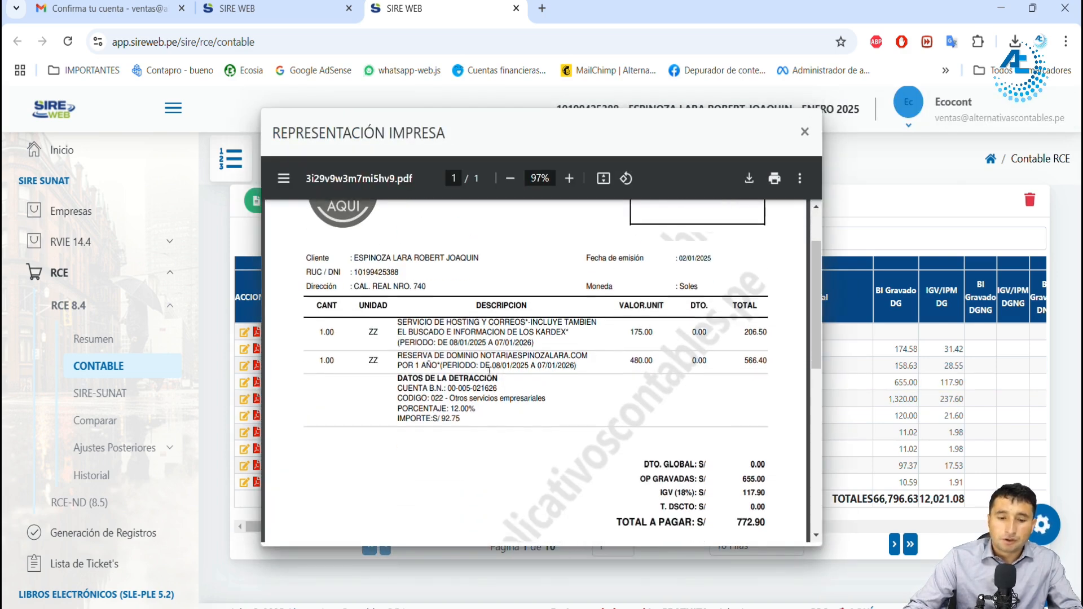
pyautogui.moveTo(408, 380); pyautogui.dragTo(485, 387)
pyautogui.click(405, 385)
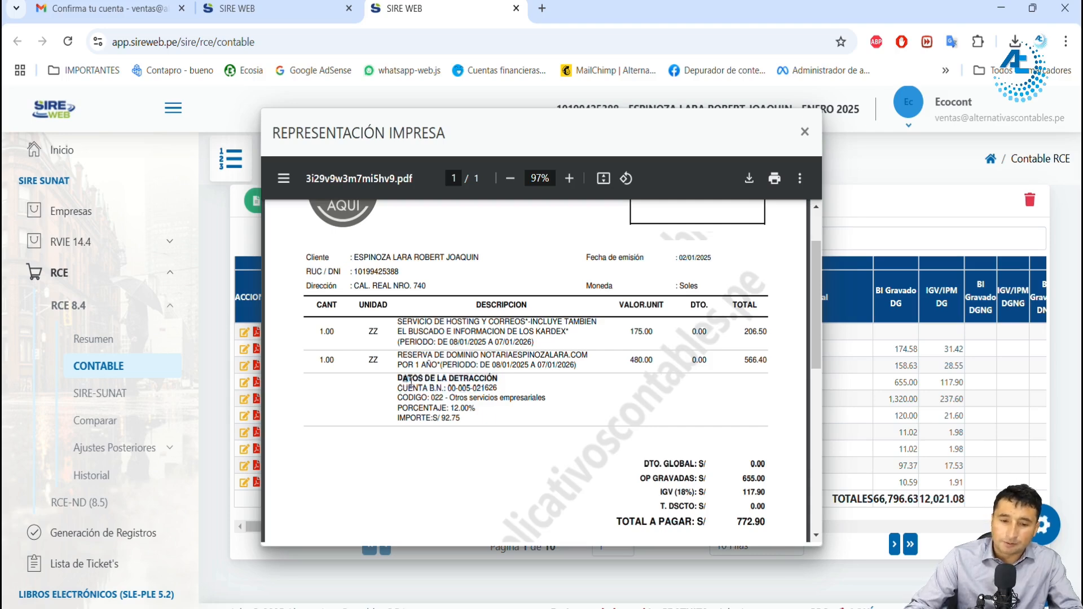
pyautogui.click(440, 420)
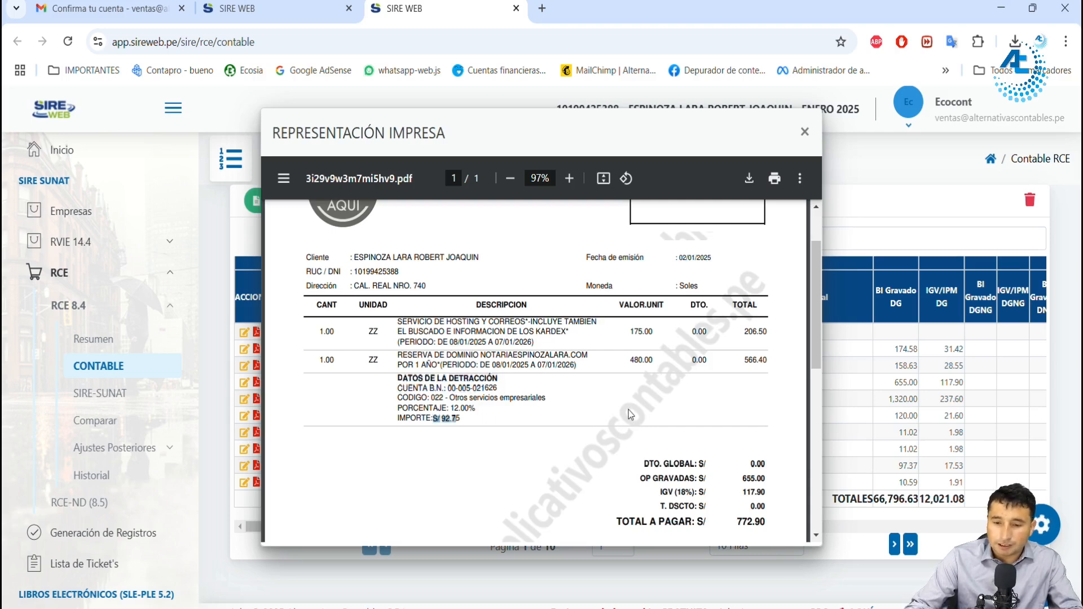
pyautogui.click(805, 130)
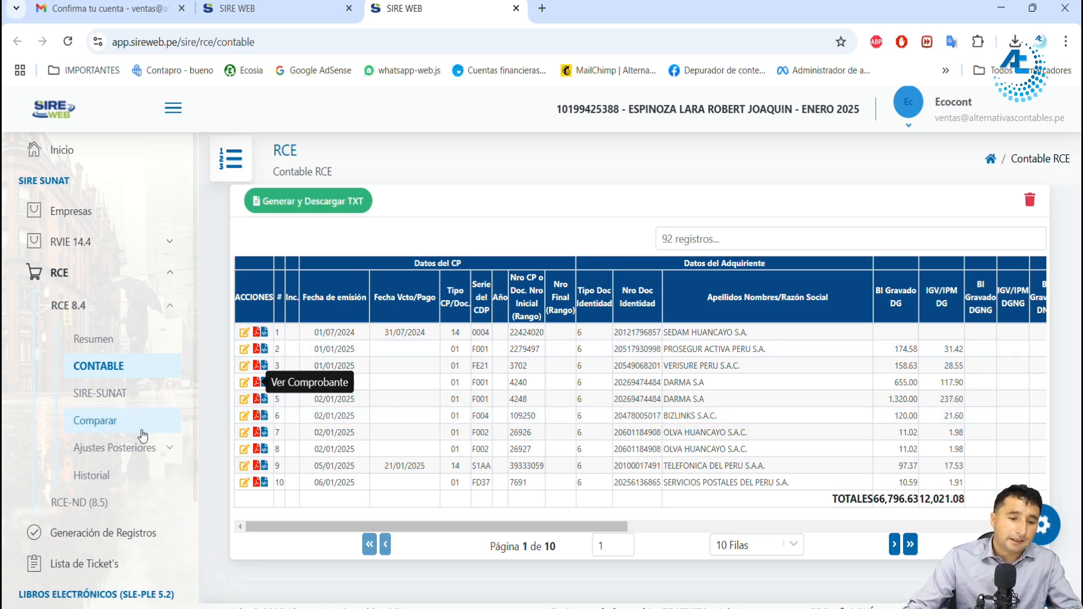
pyautogui.click(262, 9)
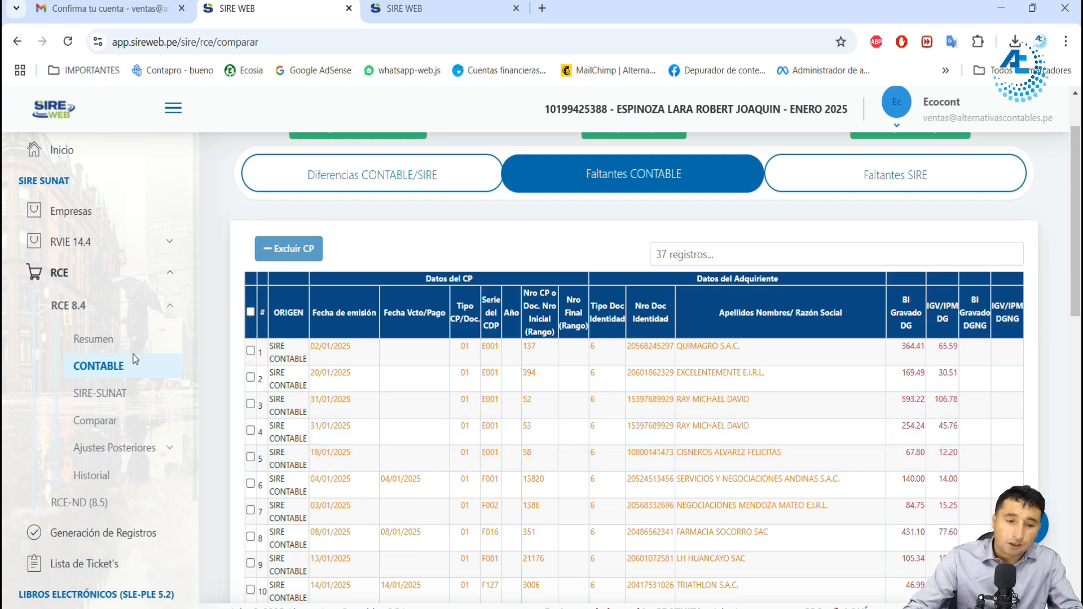
pyautogui.click(431, 14)
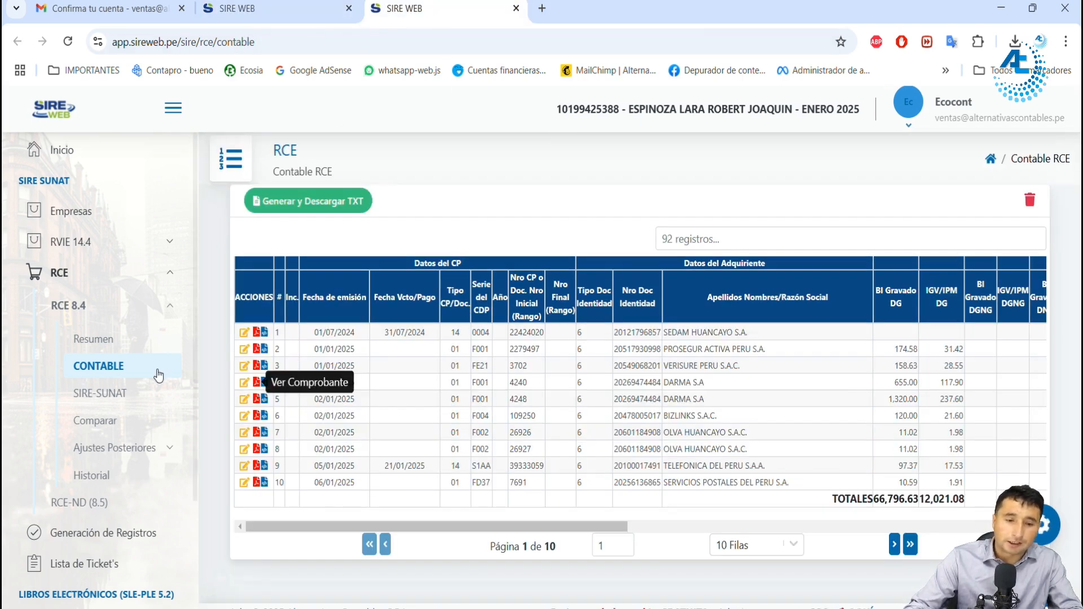
pyautogui.click(113, 394)
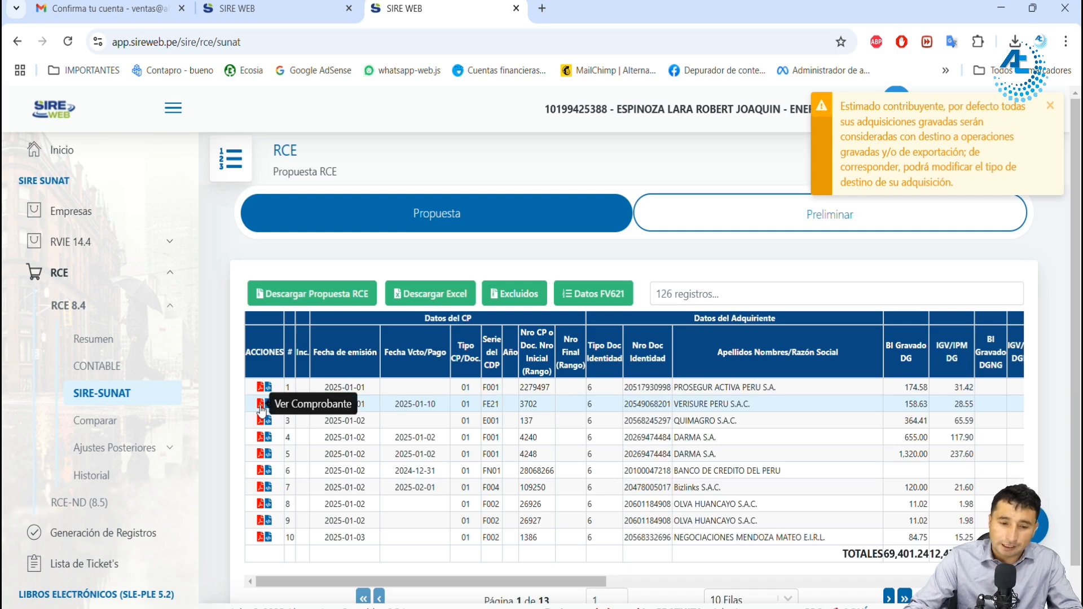
pyautogui.click(111, 369)
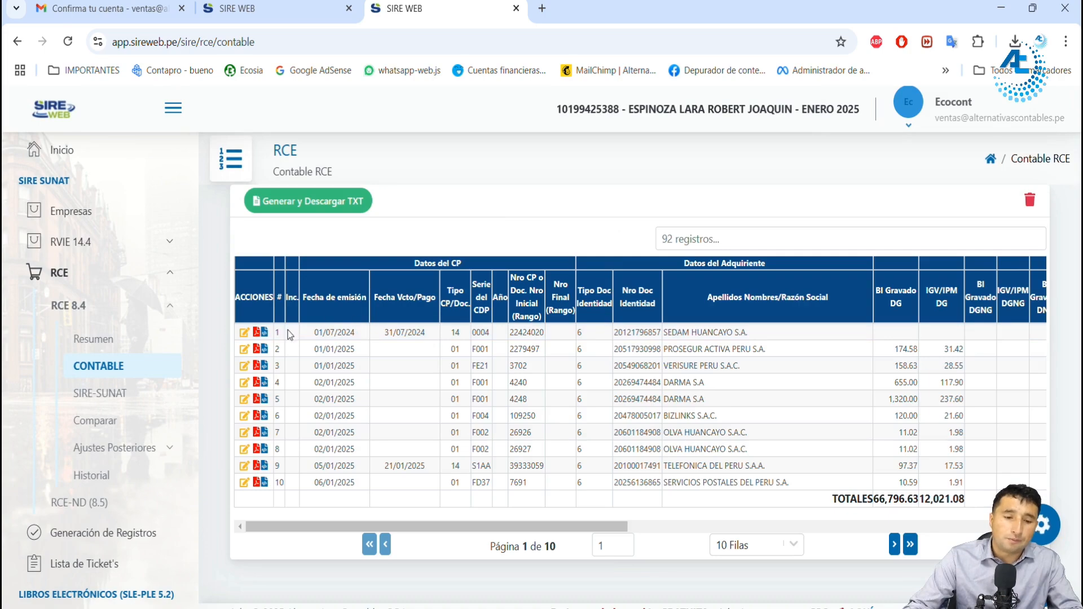
pyautogui.click(244, 350)
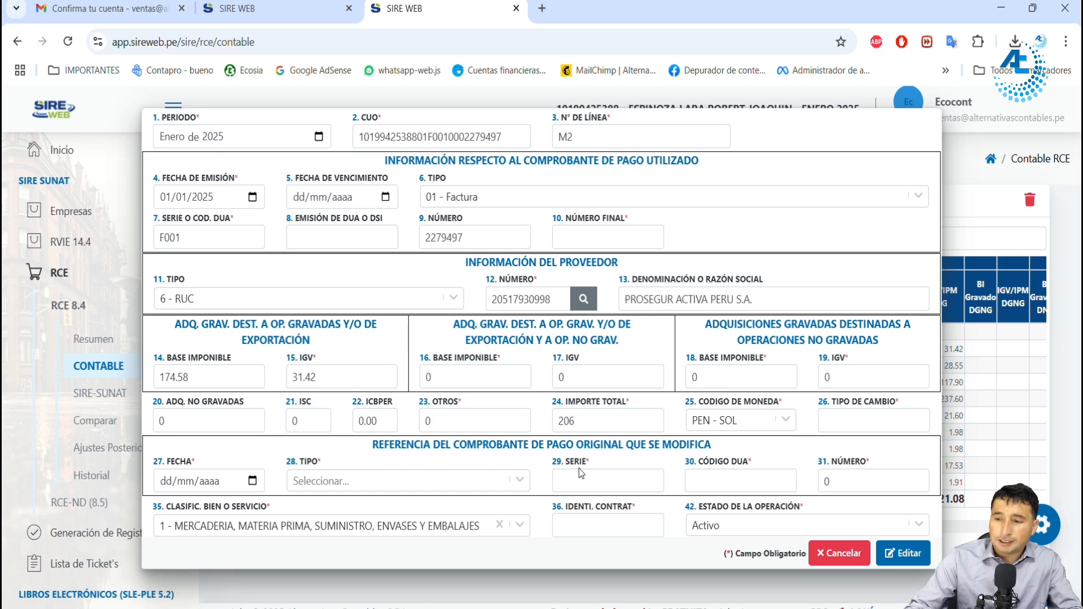
pyautogui.click(516, 295)
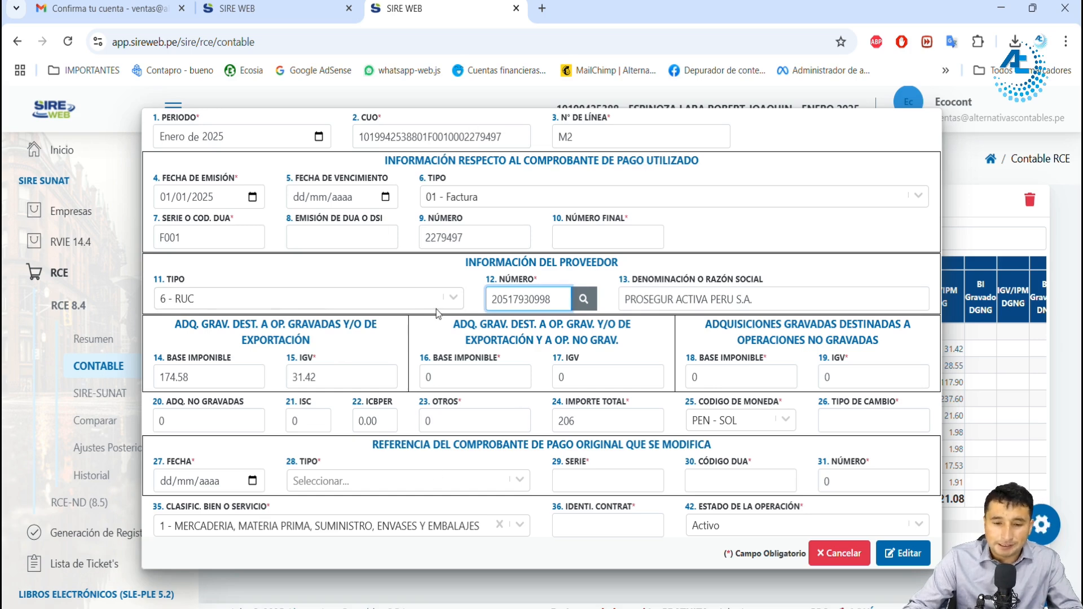
pyautogui.moveTo(552, 299); pyautogui.dragTo(475, 307)
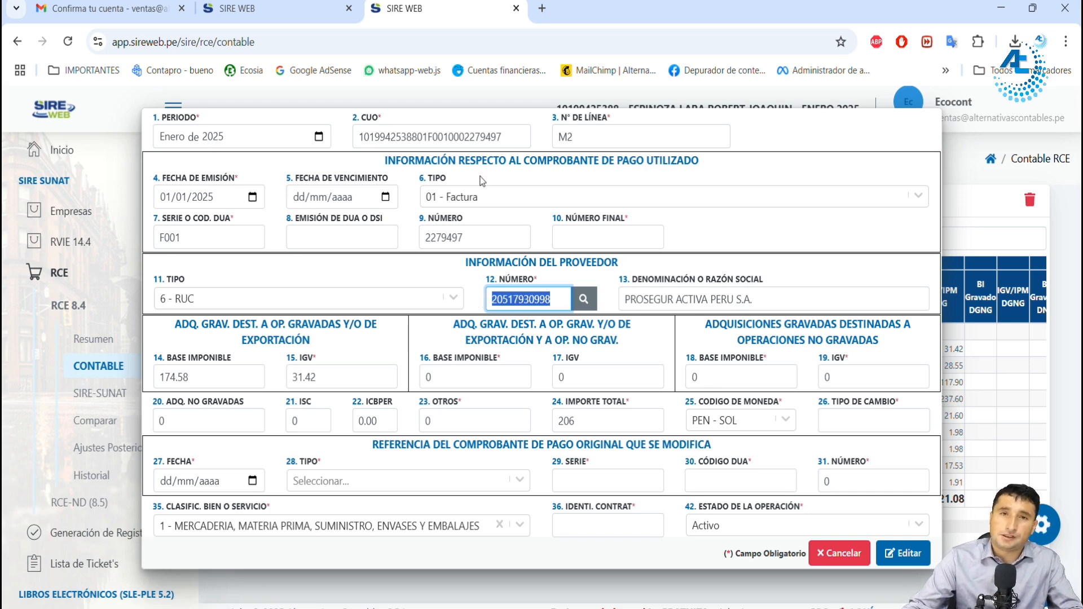
pyautogui.moveTo(476, 236); pyautogui.dragTo(420, 236)
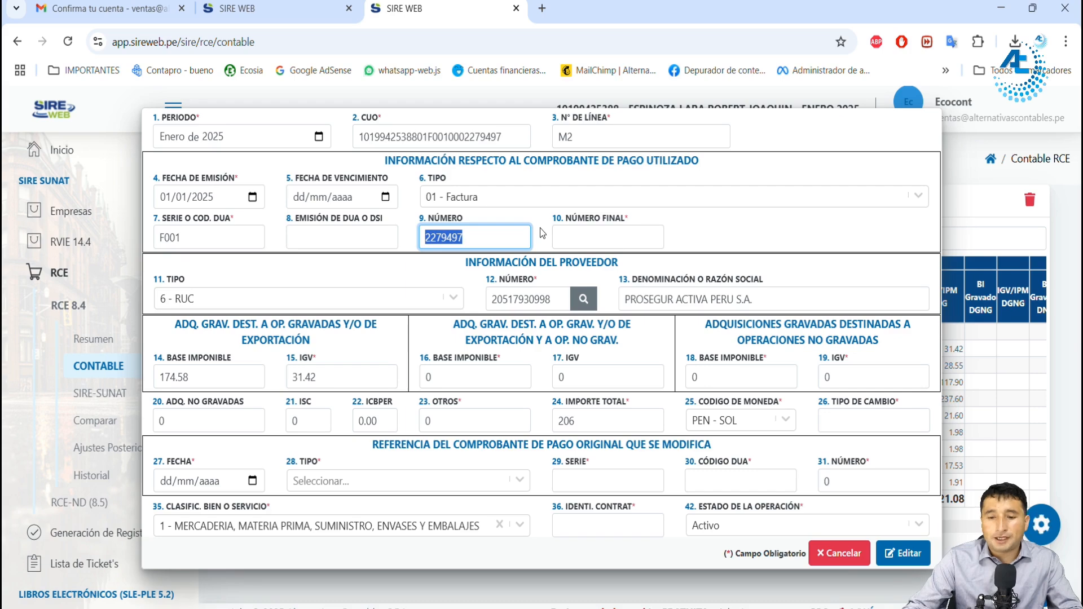
pyautogui.click(839, 553)
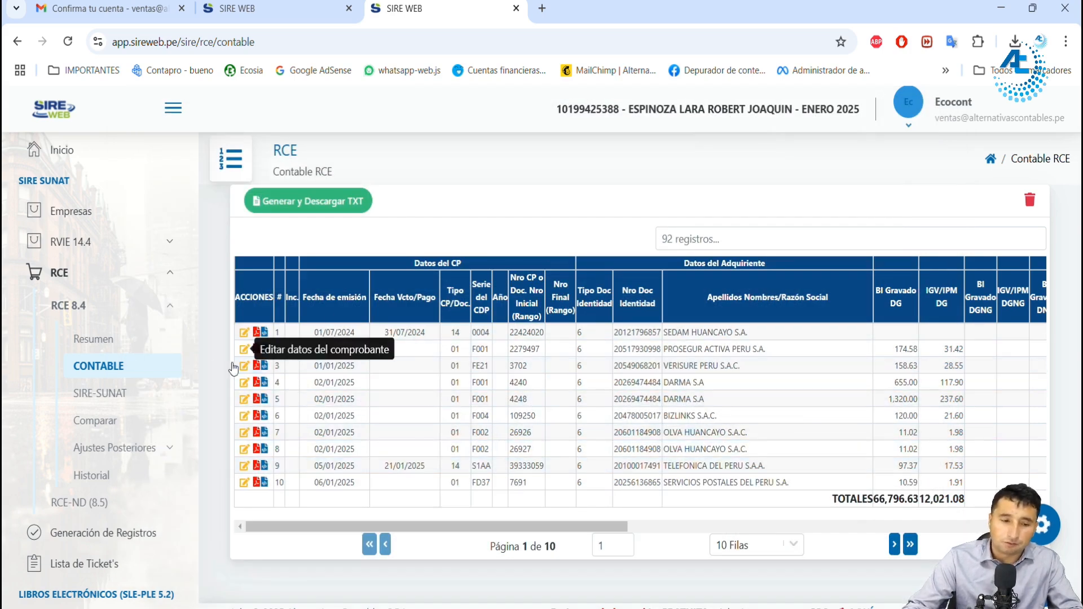
# Step: Start clearing all the loaded data in the RCE CONTABLE section, and cancel without clearing it
pyautogui.click(1029, 204)
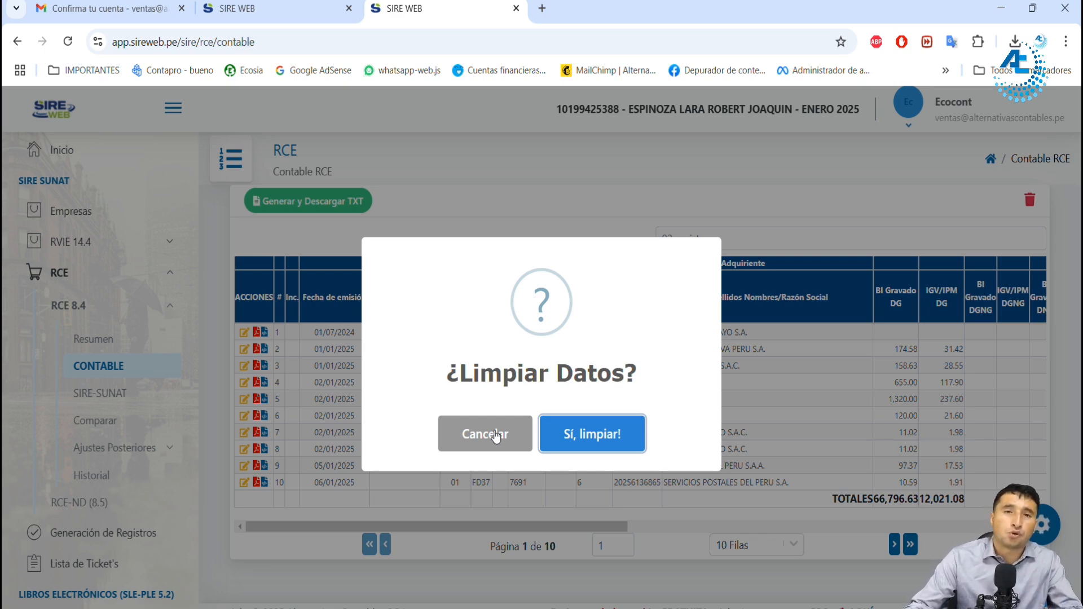
pyautogui.click(495, 435)
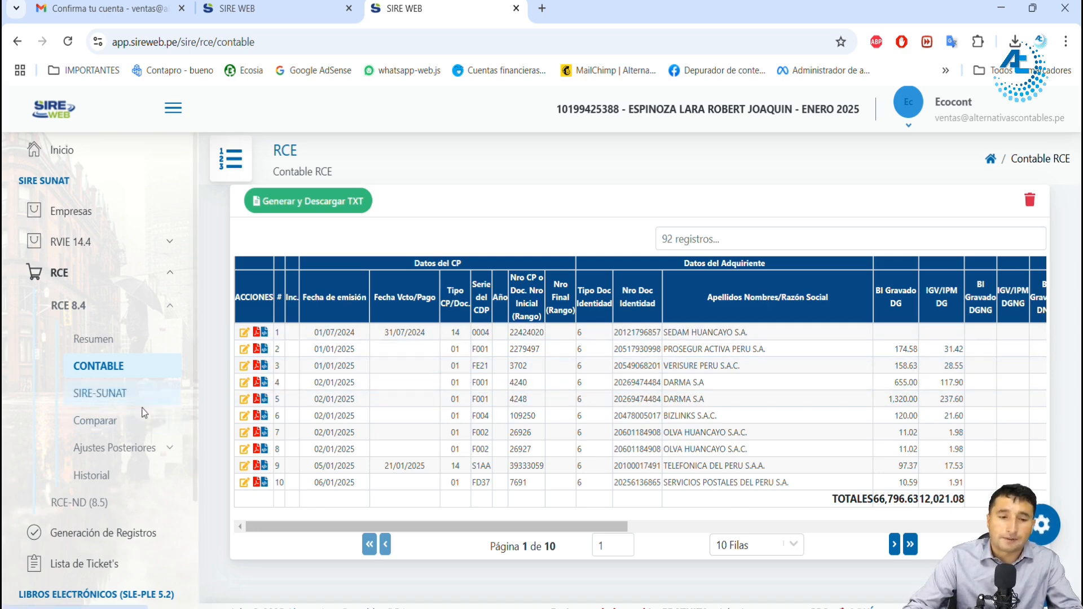
# Step: Return to the RCE comparison, select all the vouchers under Faltantes CONTABLE, and exclude them from the proposal
pyautogui.click(287, 14)
pyautogui.scroll(2, 533, 367)
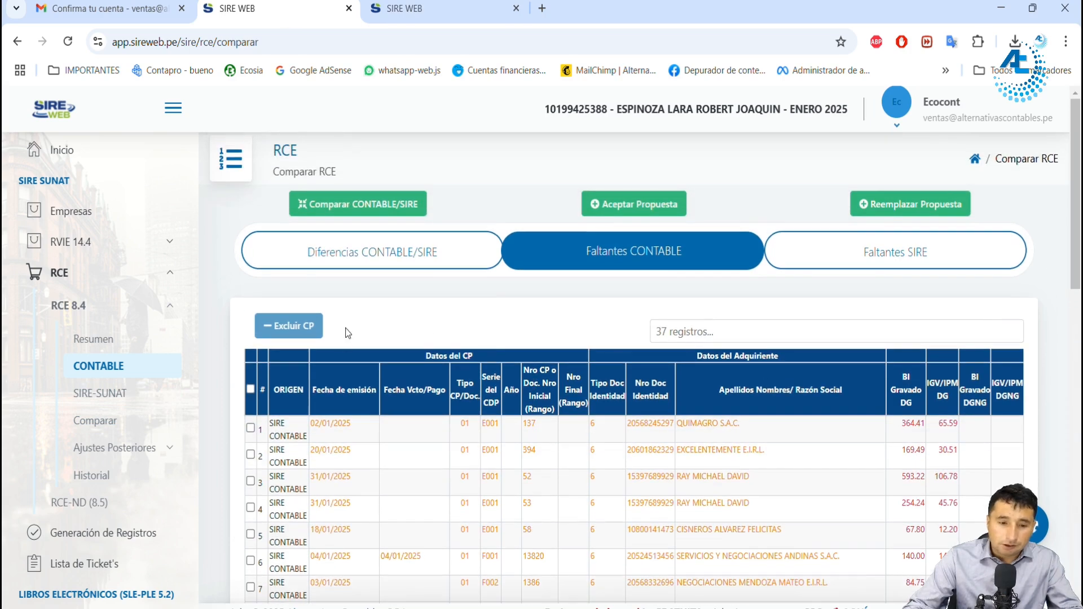
pyautogui.scroll(-2, 394, 354)
pyautogui.click(250, 312)
pyautogui.scroll(-1, 337, 376)
pyautogui.scroll(1, 337, 376)
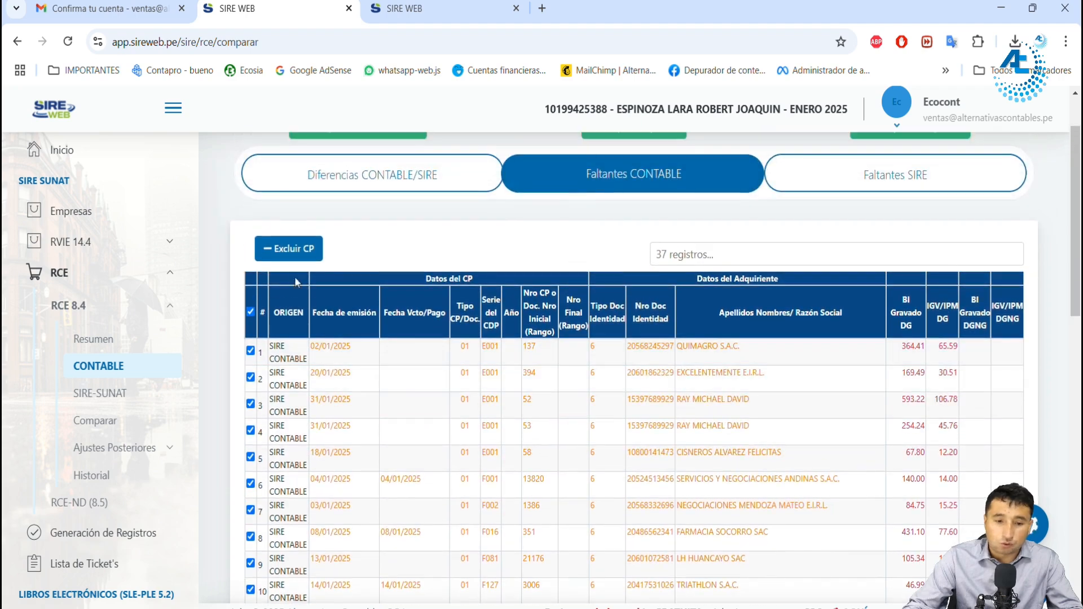
pyautogui.click(288, 248)
pyautogui.click(626, 443)
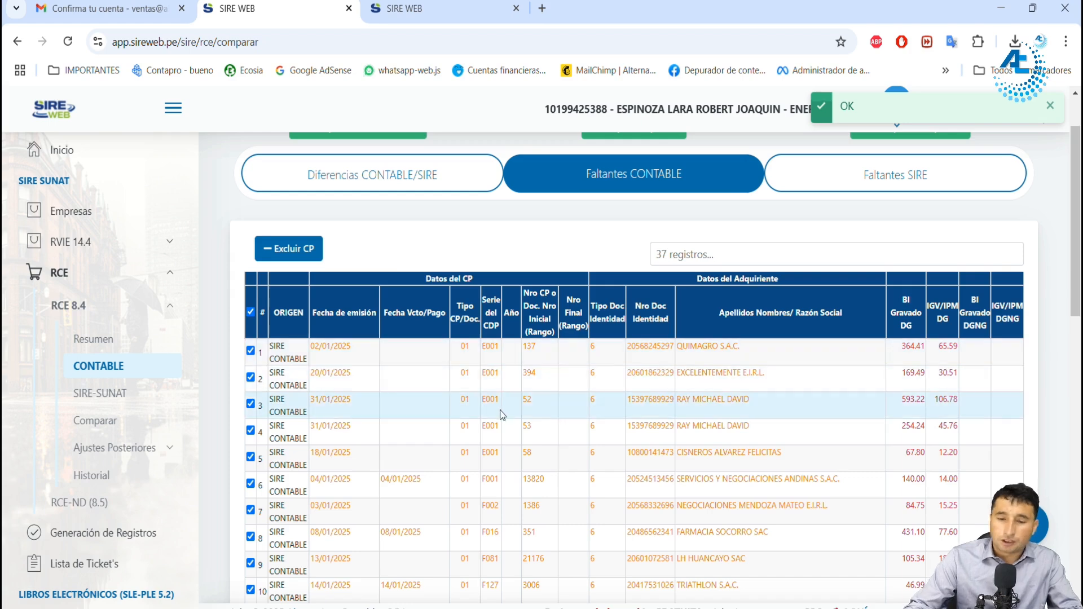
# Step: Review the issue date and type 14 of the vouchers under Faltantes SIRE, and send them with Carga de CP
pyautogui.scroll(1, 499, 412)
pyautogui.scroll(1, 497, 417)
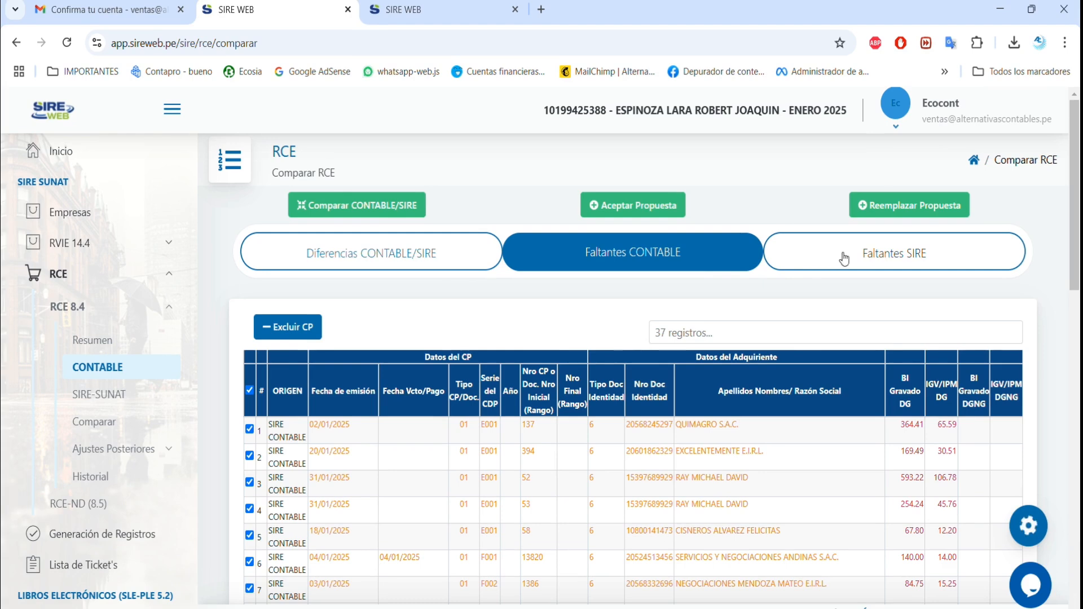
pyautogui.click(863, 260)
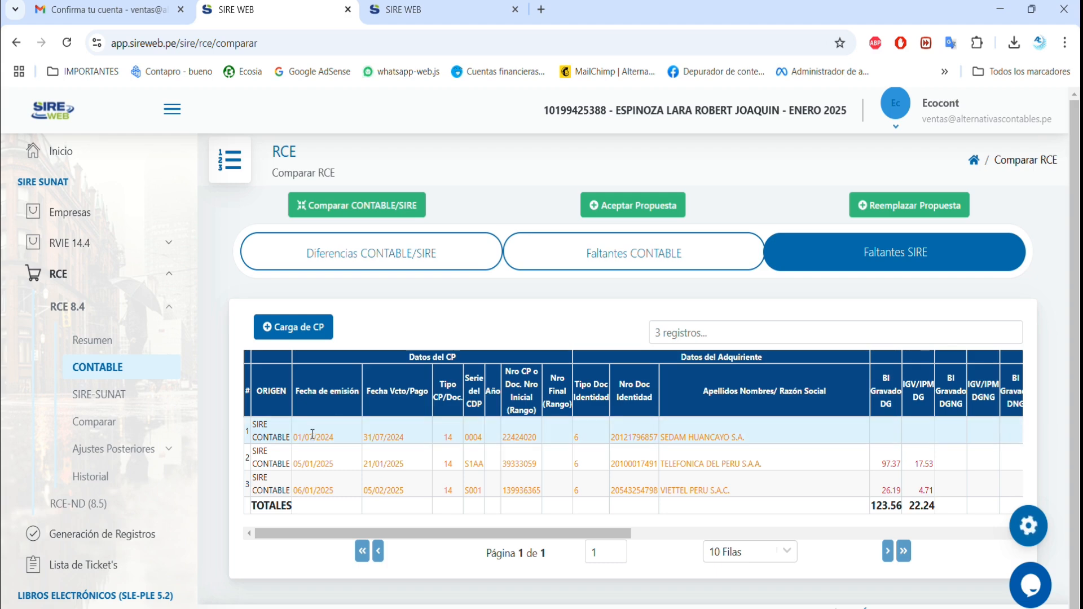
pyautogui.moveTo(298, 439); pyautogui.dragTo(337, 448)
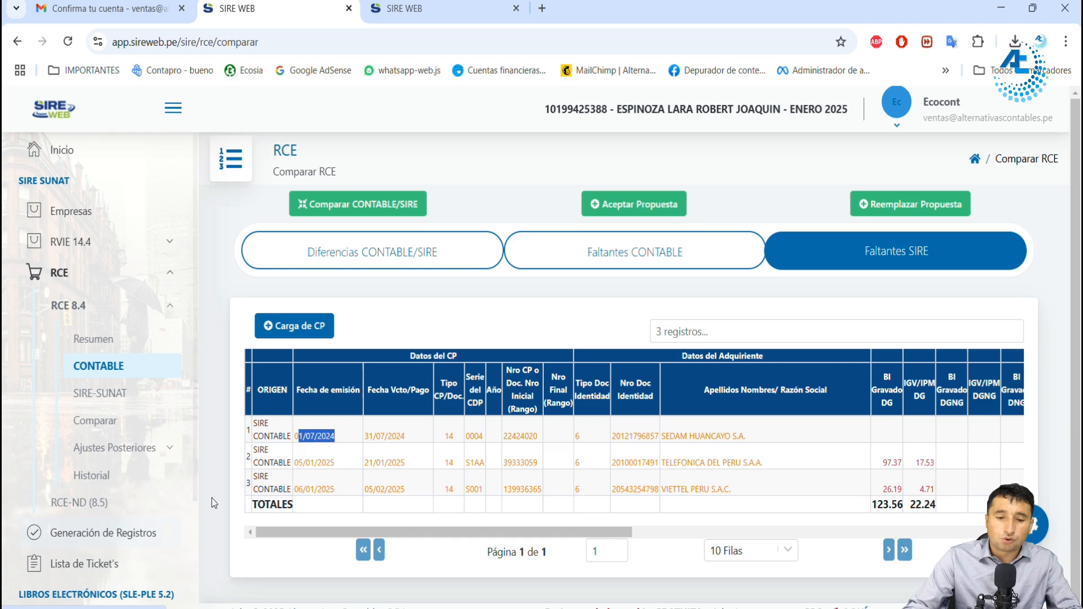
pyautogui.moveTo(444, 439); pyautogui.dragTo(454, 438)
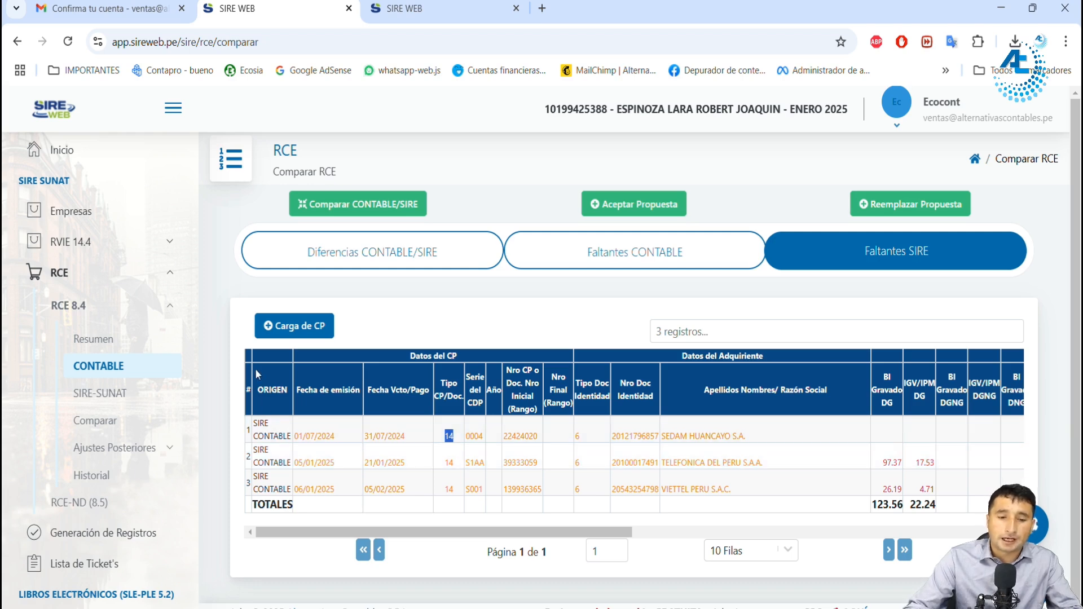
pyautogui.click(317, 336)
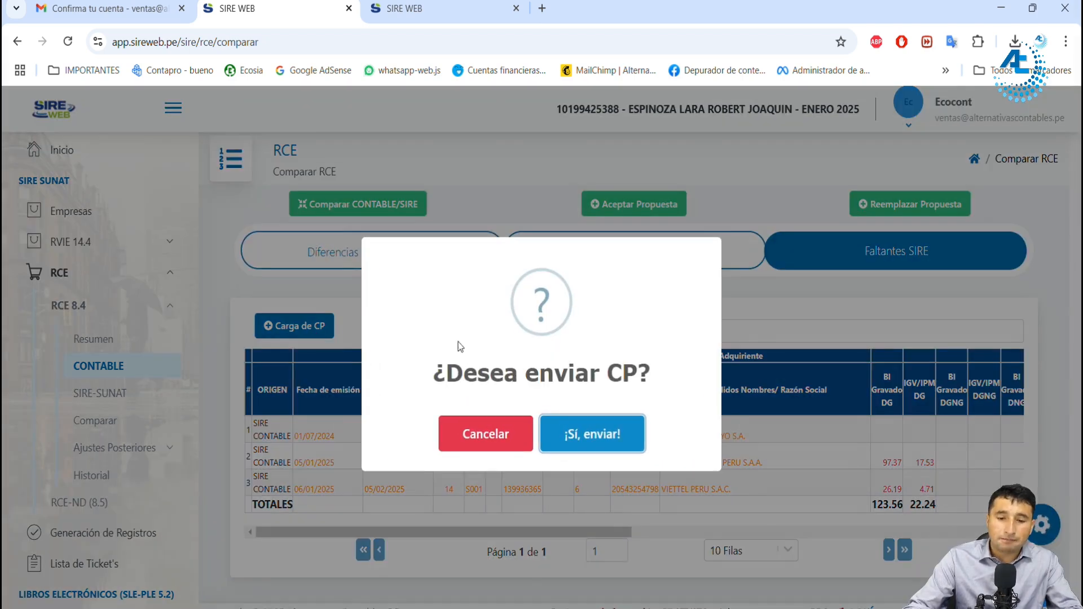
pyautogui.click(572, 430)
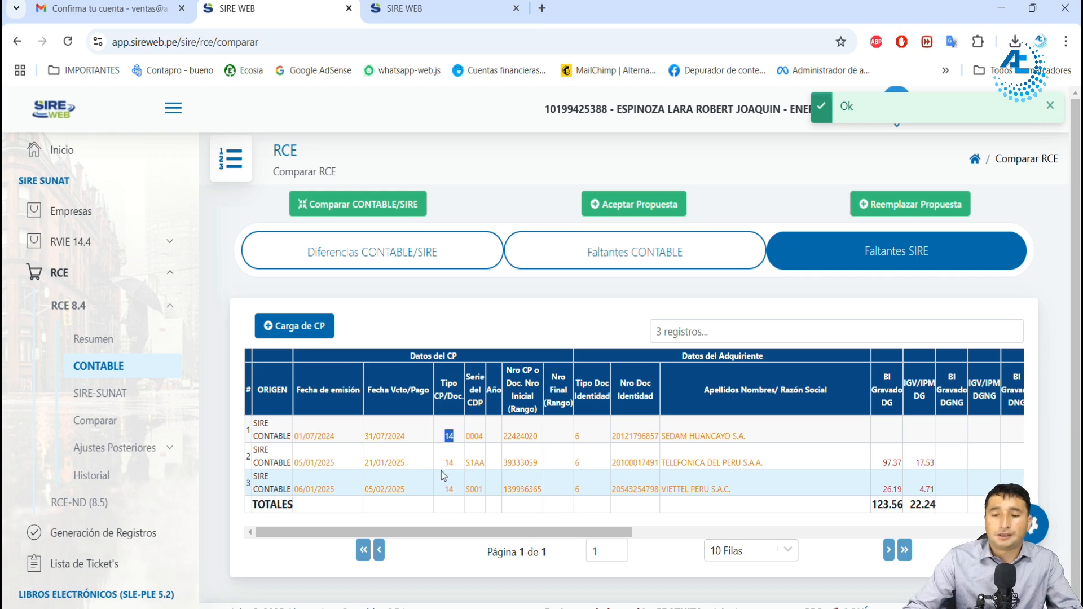
# Step: Run the CONTABLE/SIRE comparison for RCE again and recheck the Faltantes CONTABLE and Faltantes SIRE lists
pyautogui.click(375, 209)
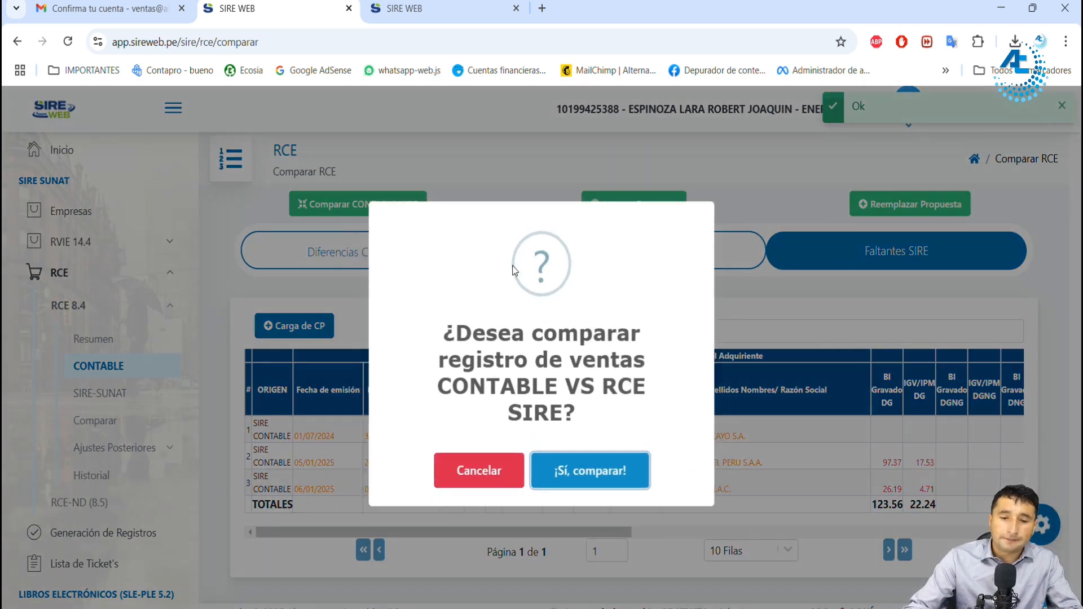
pyautogui.click(616, 471)
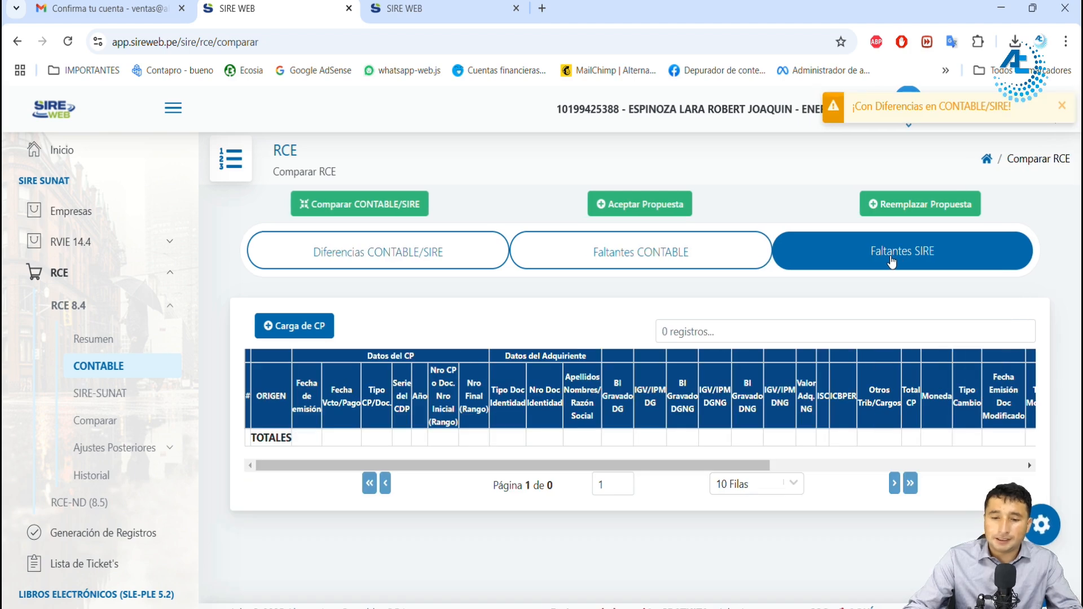
pyautogui.click(684, 261)
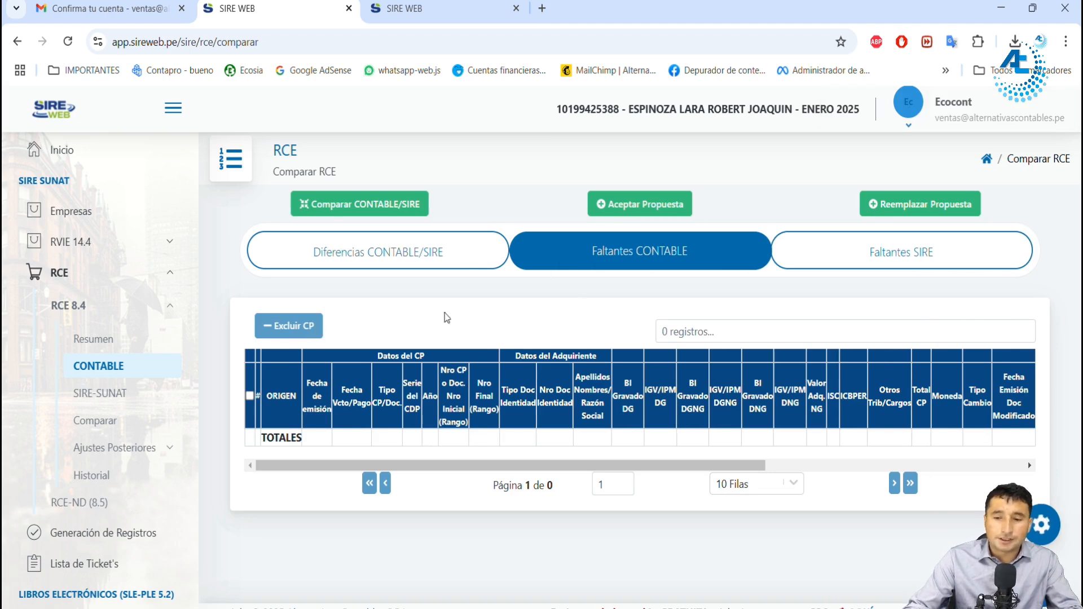
pyautogui.click(883, 262)
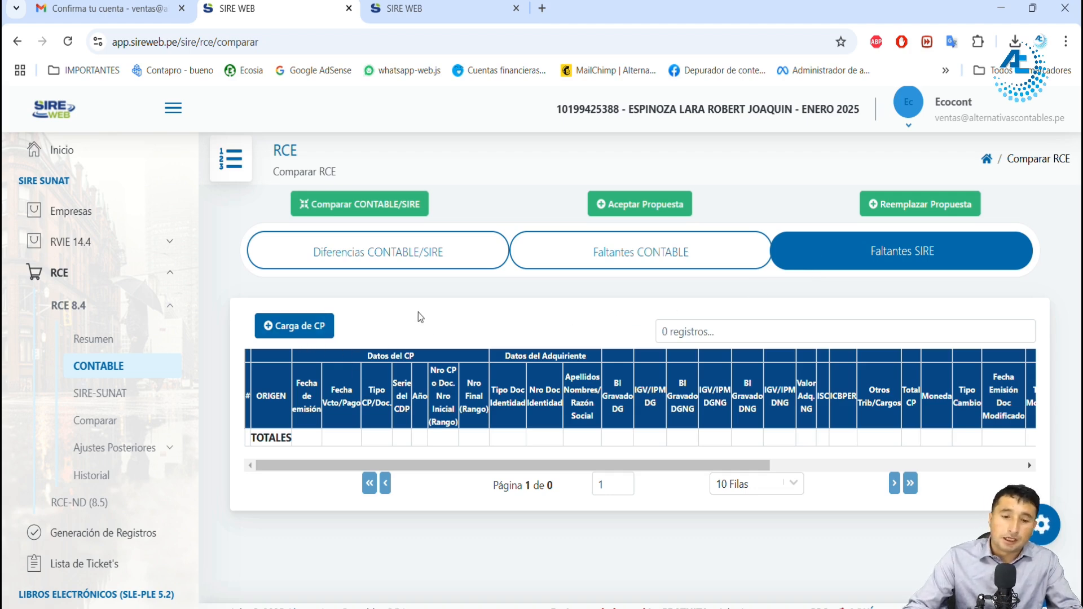
# Step: Accept SUNAT's proposal for the RCE and confirm it
pyautogui.click(641, 209)
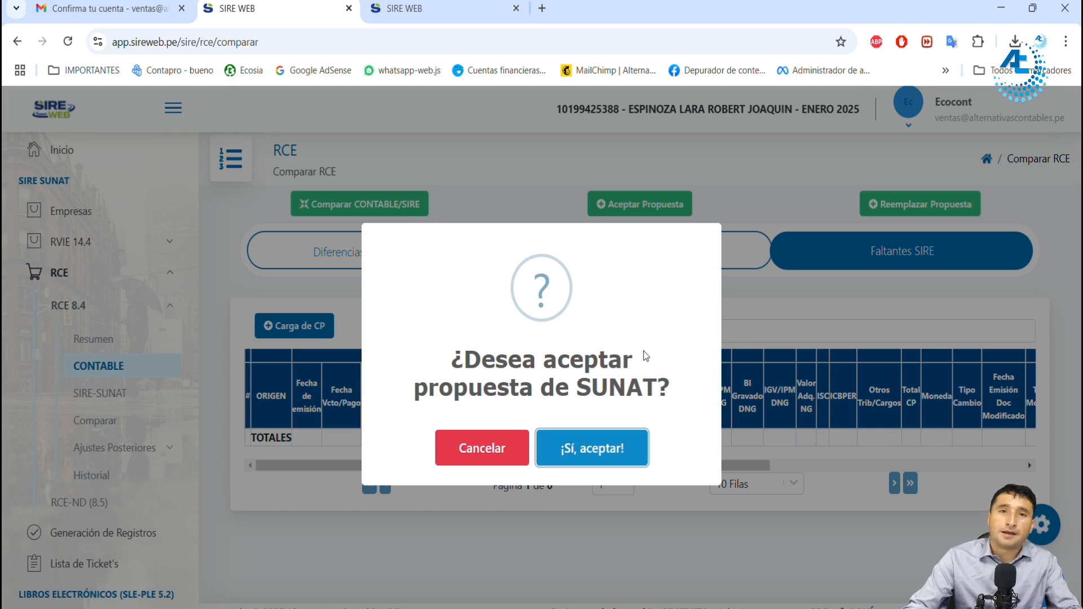
pyautogui.click(598, 457)
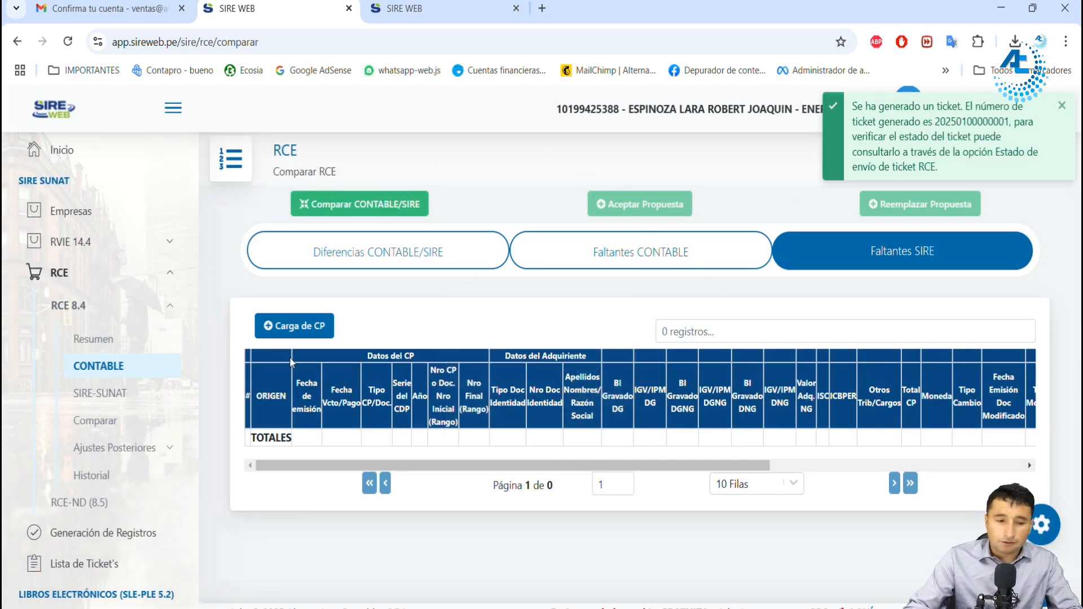
# Step: Open Generación de Registros, review the purchases and RVIE registers for period 202501, and select both
pyautogui.click(133, 537)
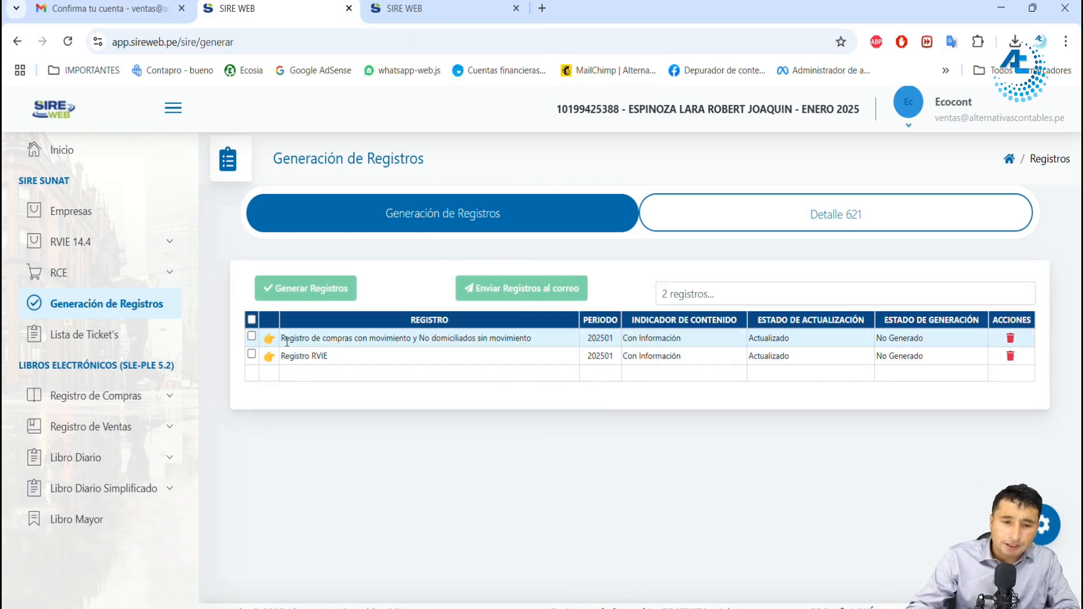
pyautogui.moveTo(285, 359); pyautogui.dragTo(322, 368)
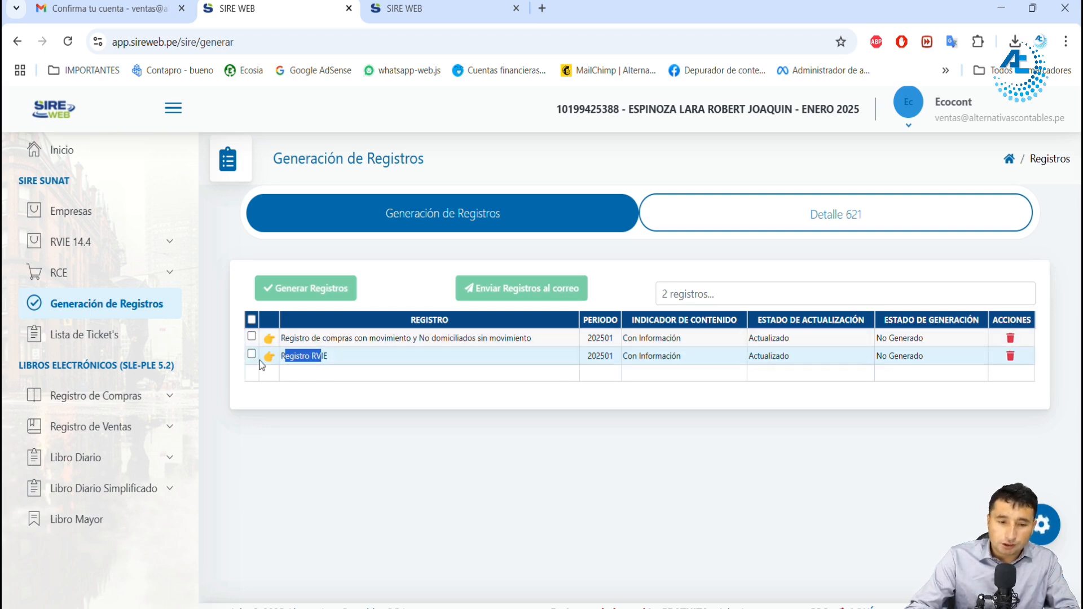
pyautogui.click(269, 338)
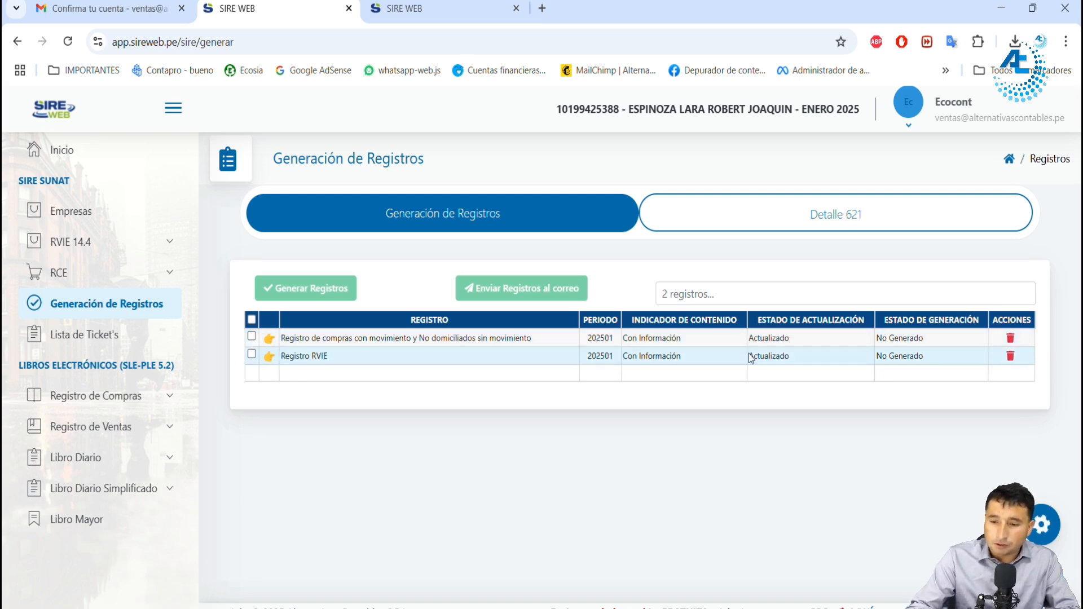
pyautogui.click(252, 320)
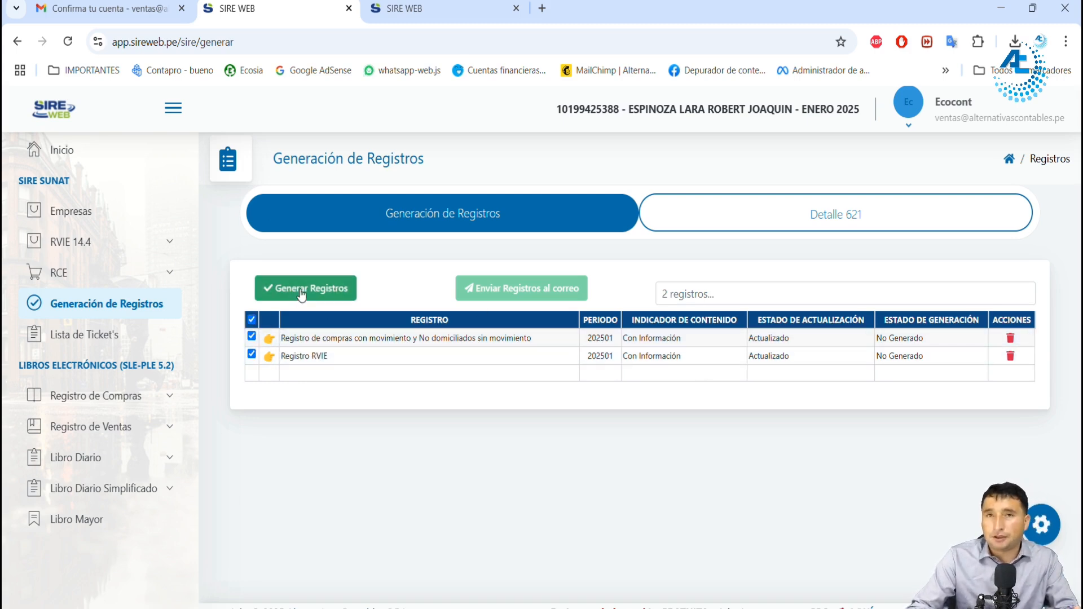
# Step: Try to delete the preliminary detail of the purchases register and of the Registro RVIE, confirming each deletion
pyautogui.click(1010, 341)
pyautogui.click(587, 442)
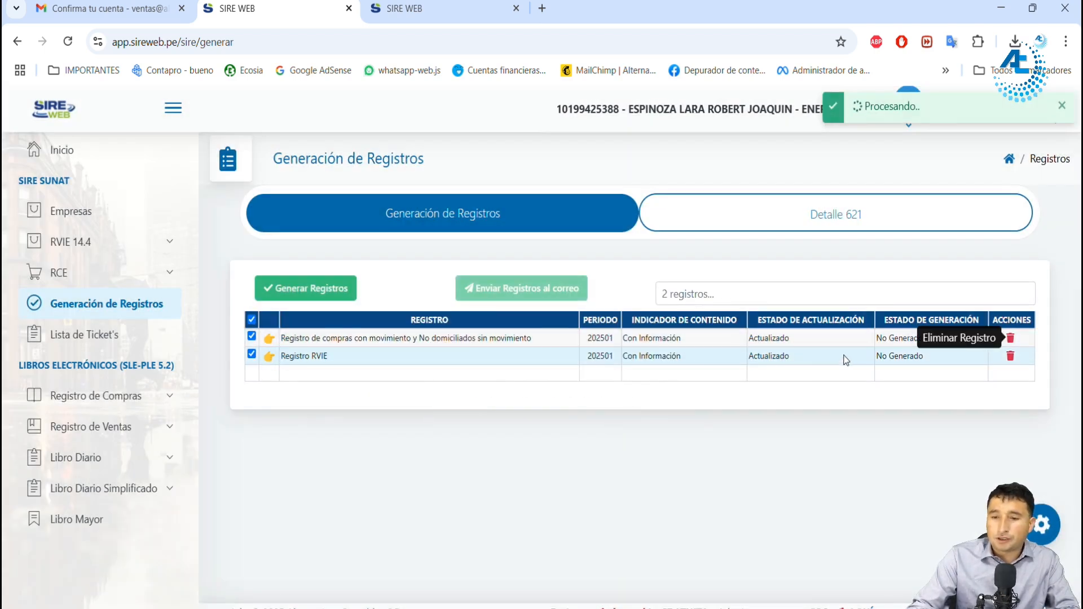
pyautogui.click(1012, 360)
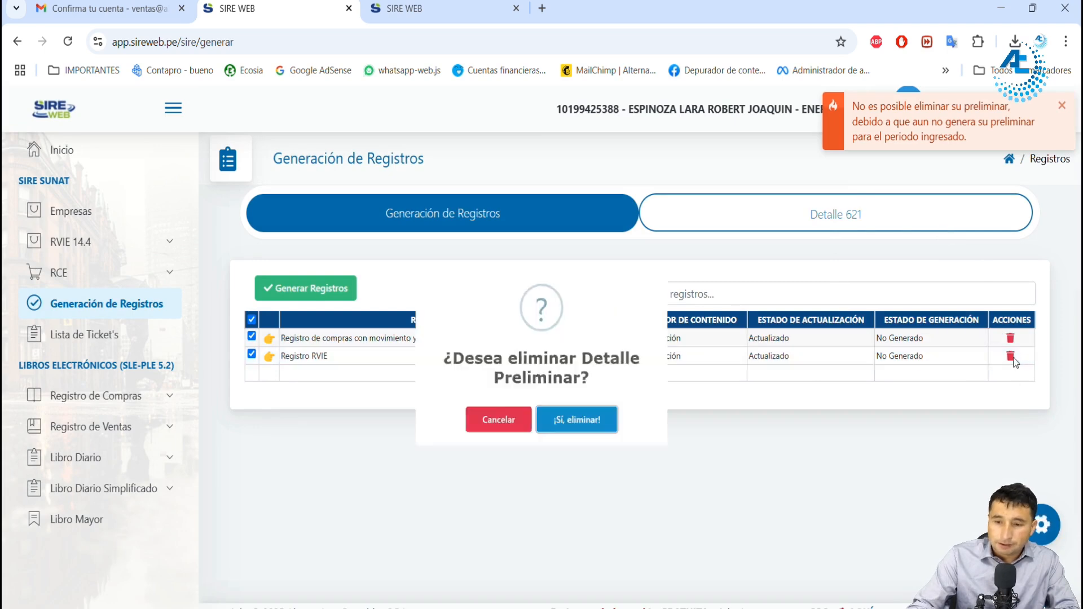
pyautogui.click(588, 446)
# Step: Reload Generación de Registros, read the notice about payment vouchers in the selected period, and reload the page again
pyautogui.click(68, 41)
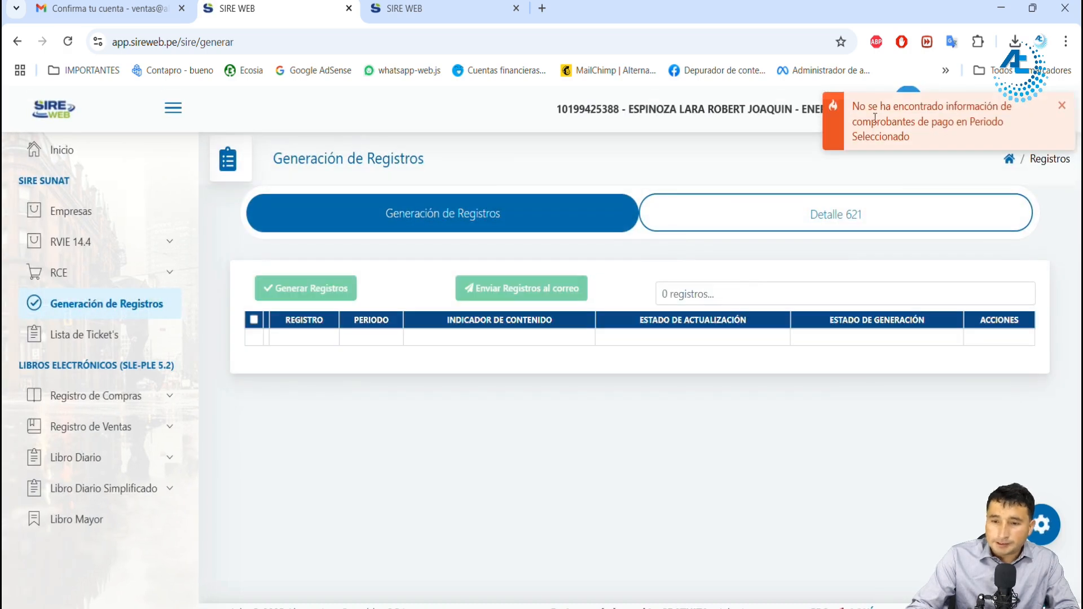
pyautogui.moveTo(859, 107); pyautogui.dragTo(985, 107)
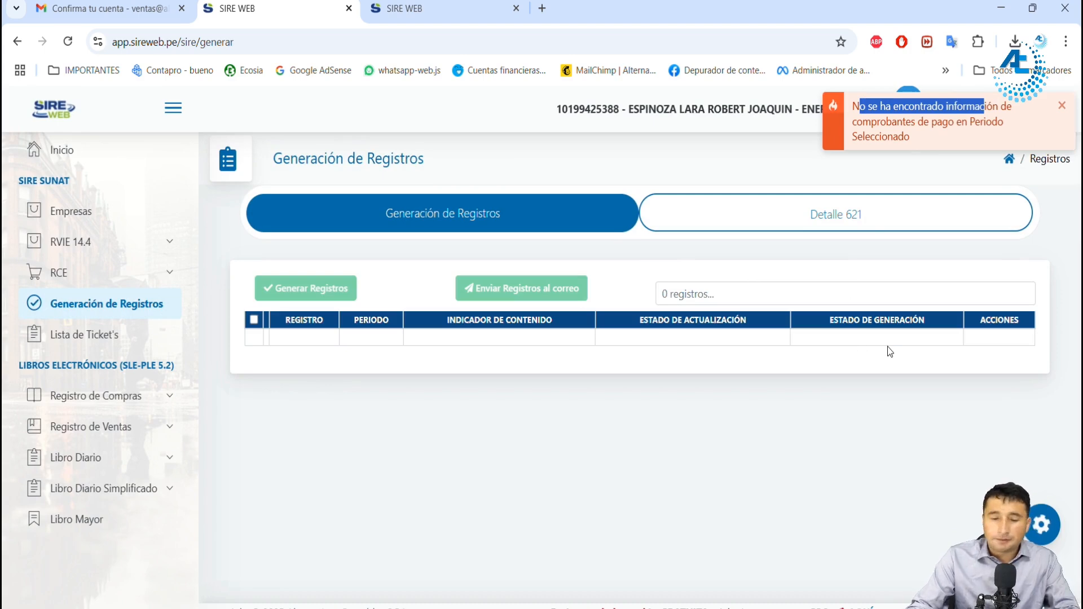
pyautogui.moveTo(891, 108); pyautogui.dragTo(923, 107)
pyautogui.click(67, 41)
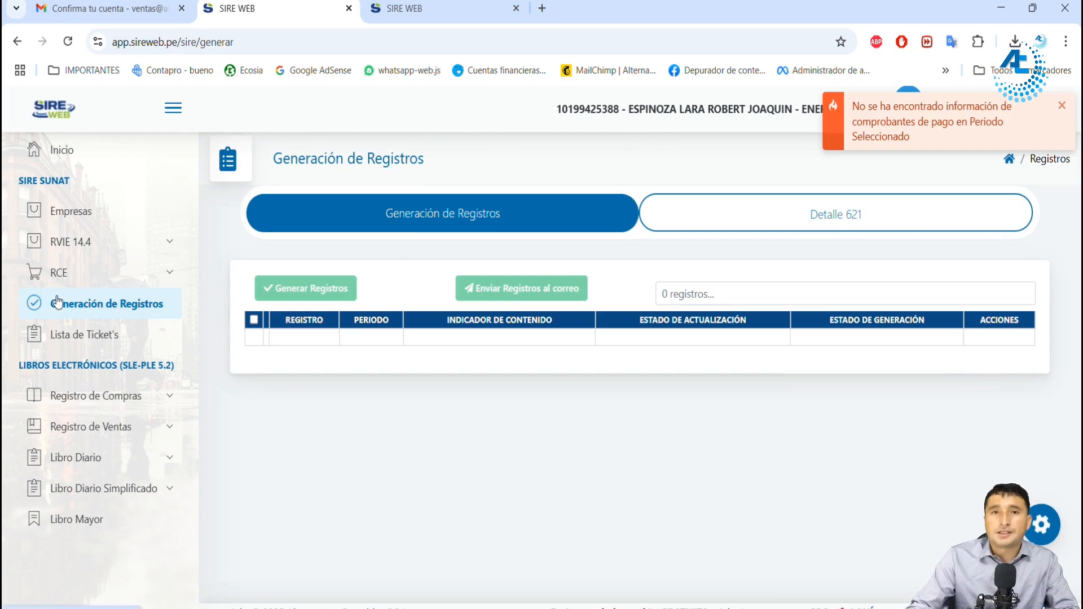
# Step: Open the RVIE comparison, accept SUNAT's proposal for the RVIE and confirm the acceptance
pyautogui.click(121, 242)
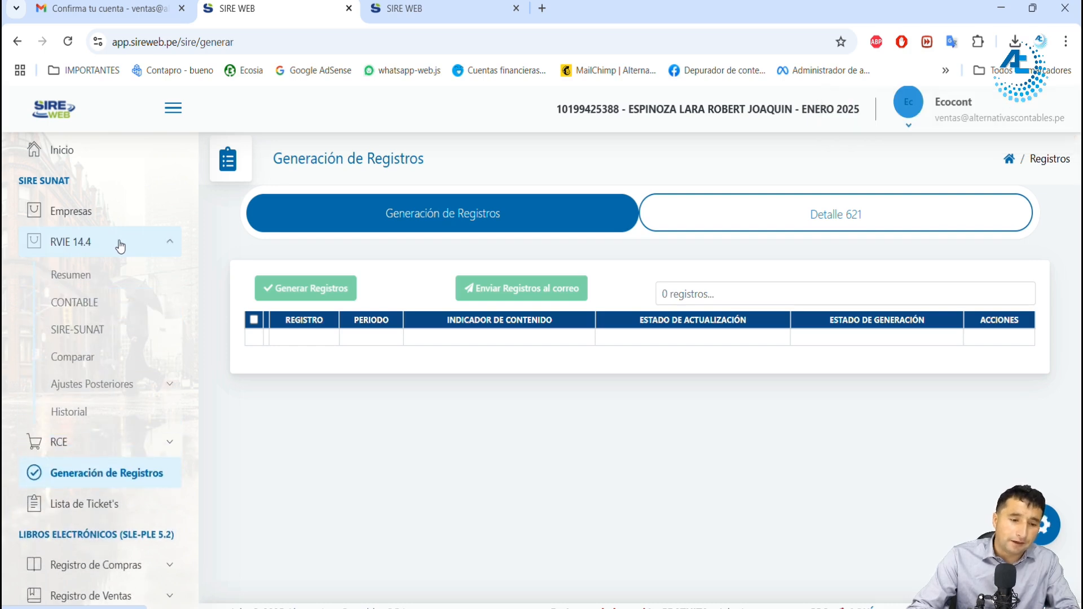
pyautogui.click(96, 359)
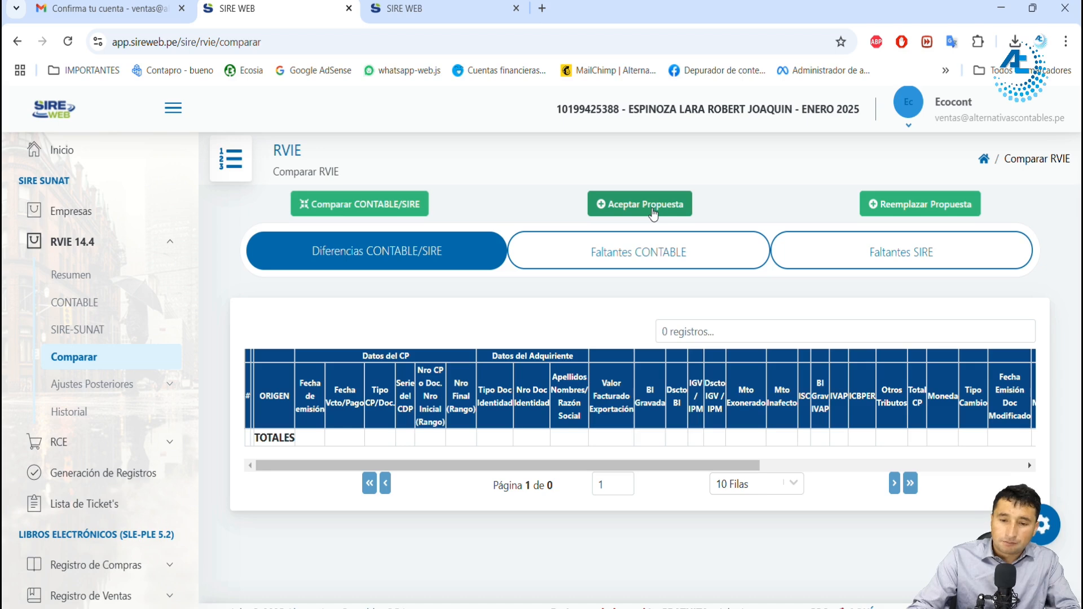
pyautogui.click(653, 214)
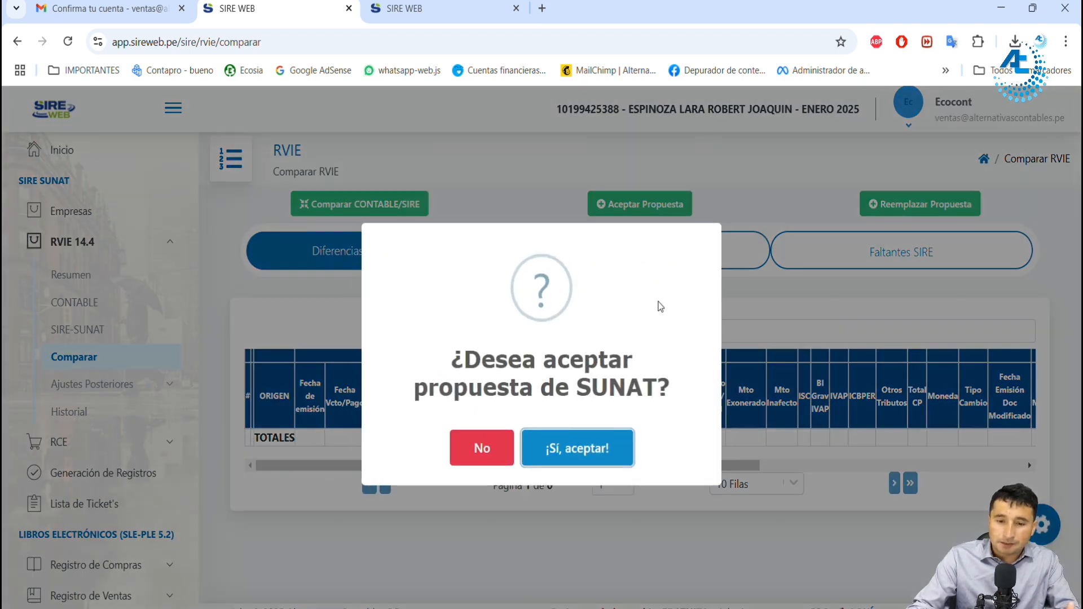
pyautogui.click(605, 447)
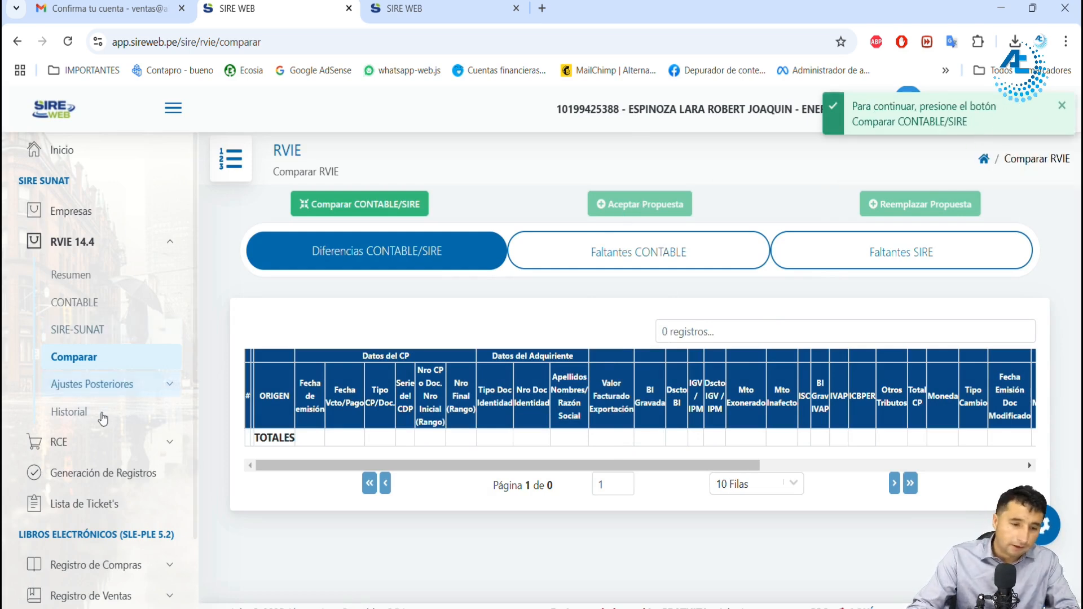
# Step: Review the Registro RVIE for period 202501 in Generación de Registros, try to delete it, and reload the page
pyautogui.click(113, 474)
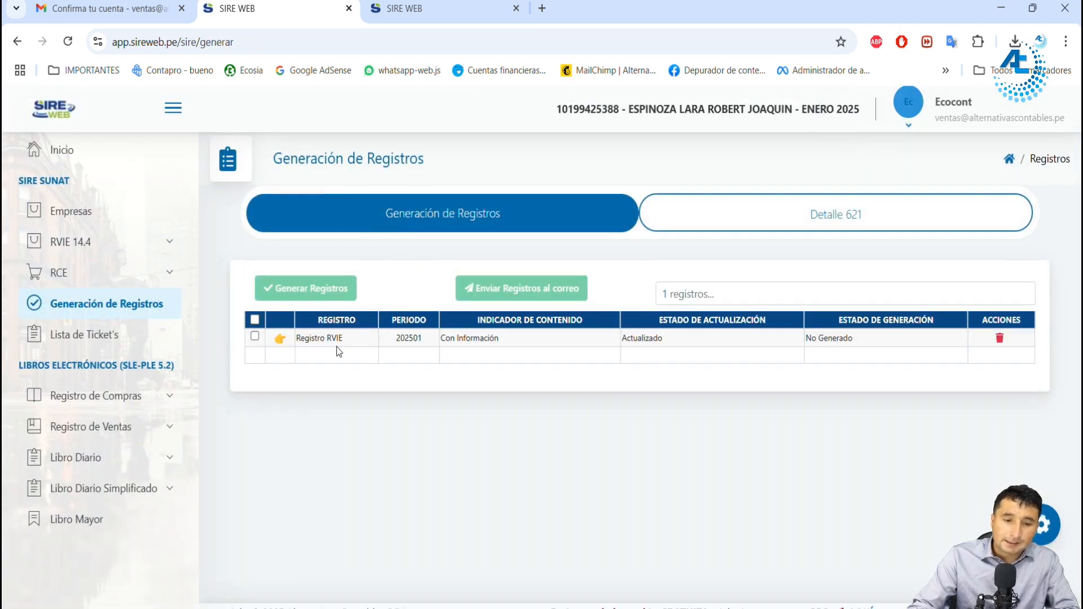
pyautogui.click(115, 246)
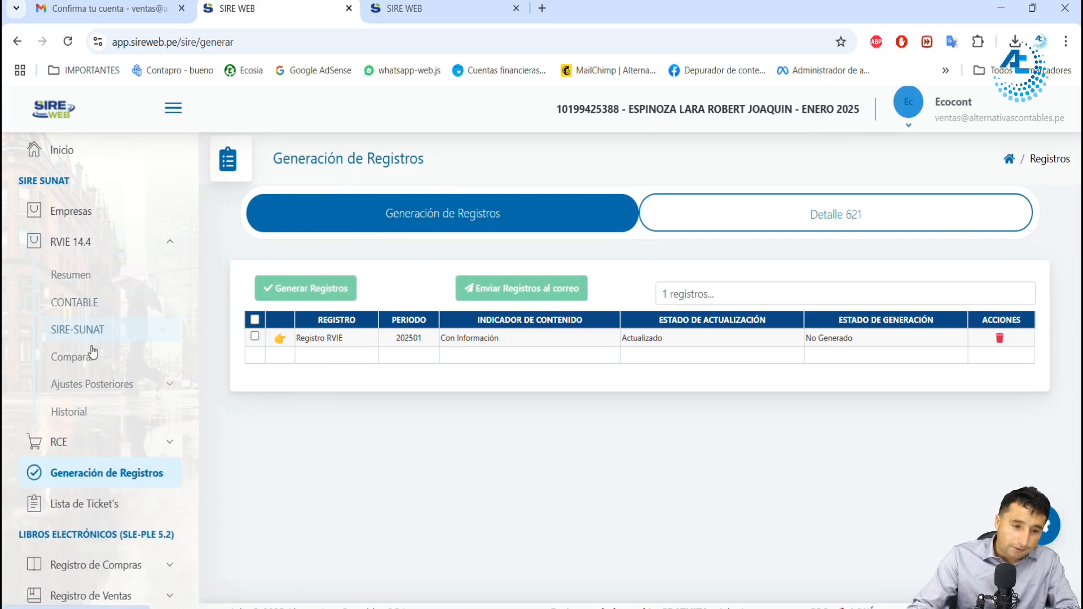
pyautogui.click(91, 362)
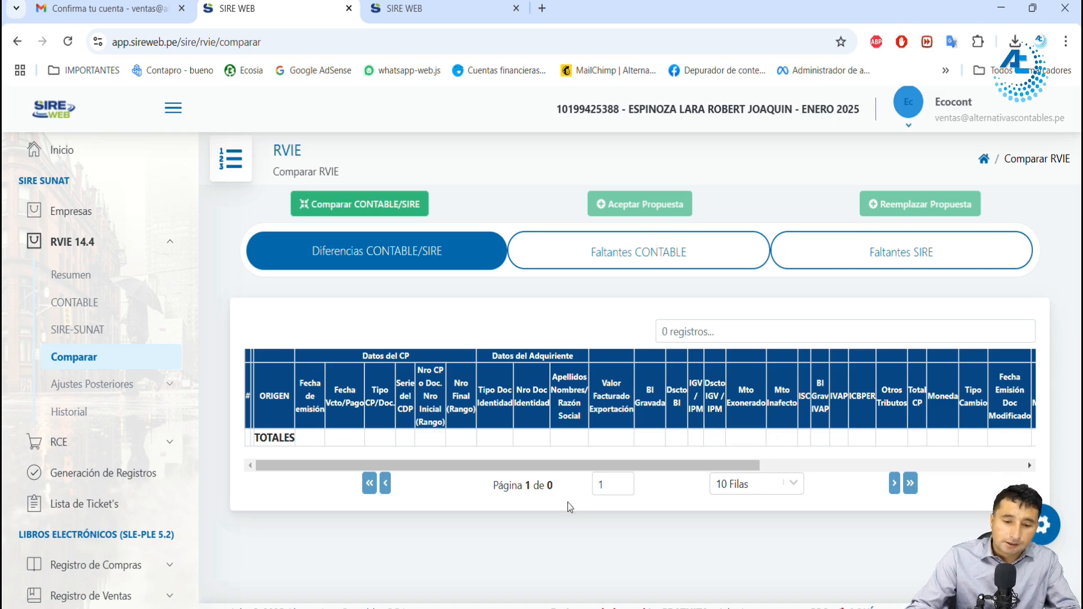
pyautogui.click(120, 477)
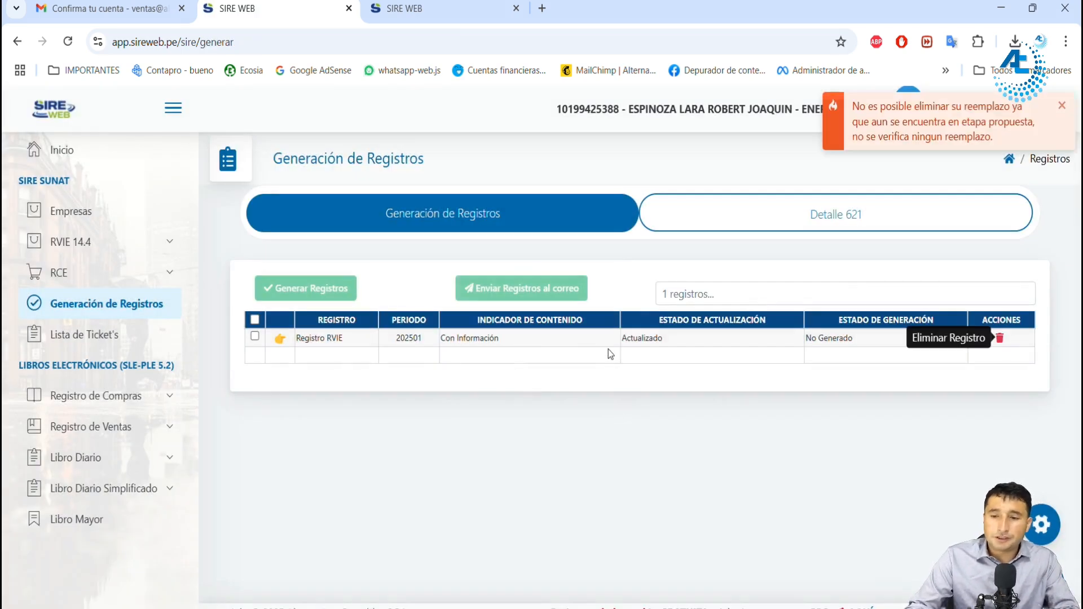
pyautogui.click(68, 44)
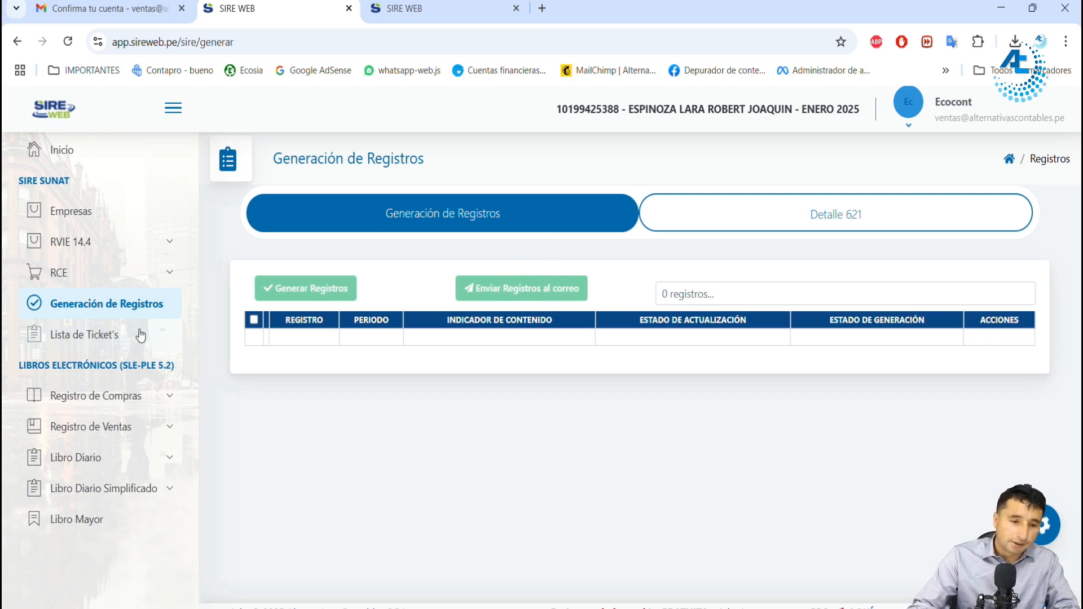
# Step: Review the RVIE proposal in SIRE-SUNAT, and replace SUNAT's proposal from the RVIE comparison, confirming the replacement
pyautogui.click(98, 251)
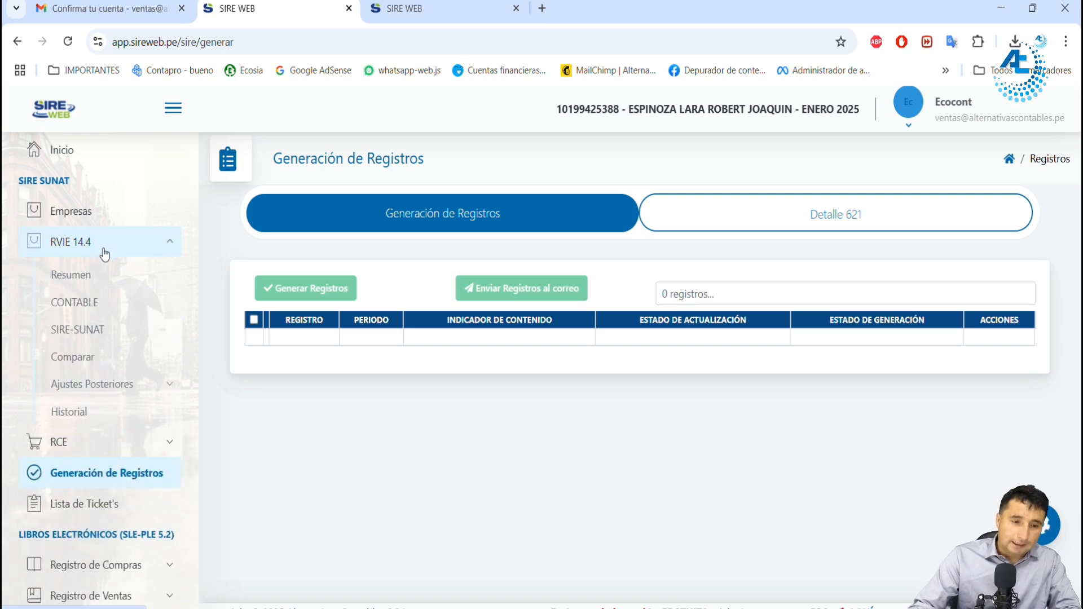
pyautogui.click(106, 329)
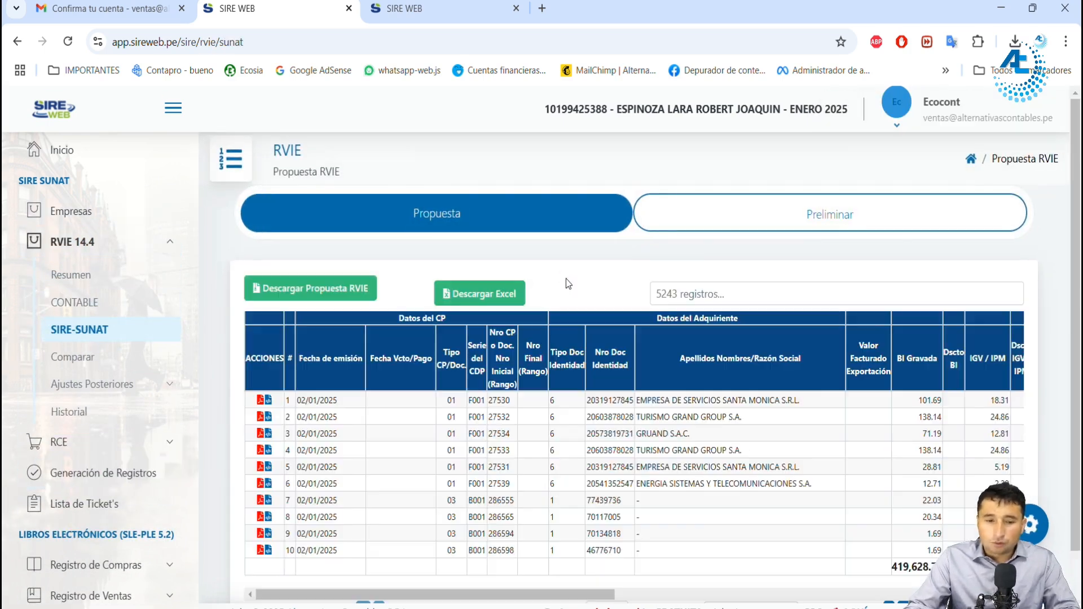
pyautogui.click(113, 357)
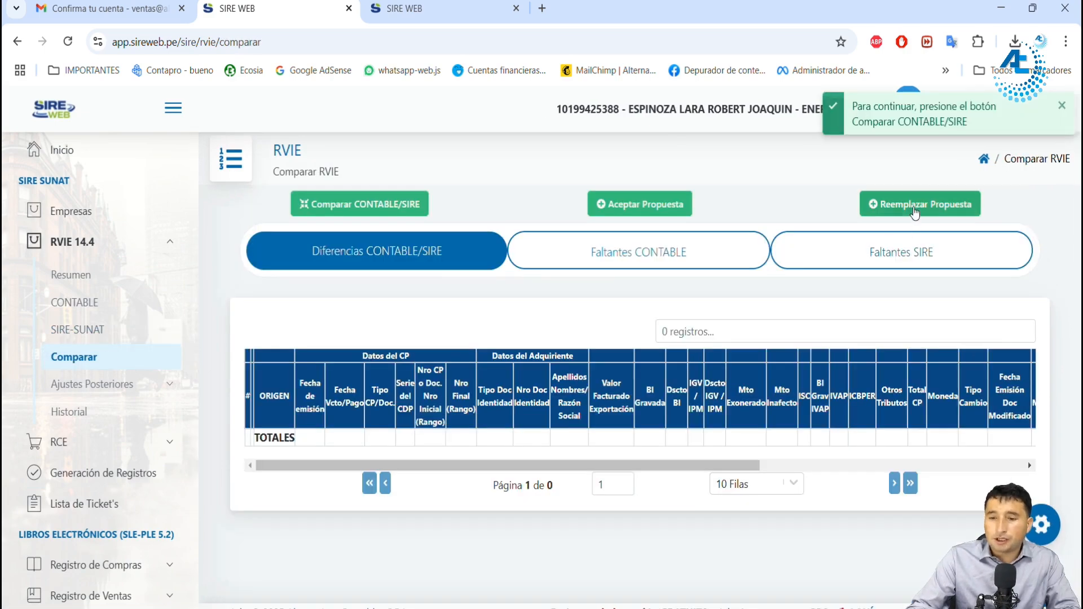
pyautogui.click(953, 209)
pyautogui.click(608, 463)
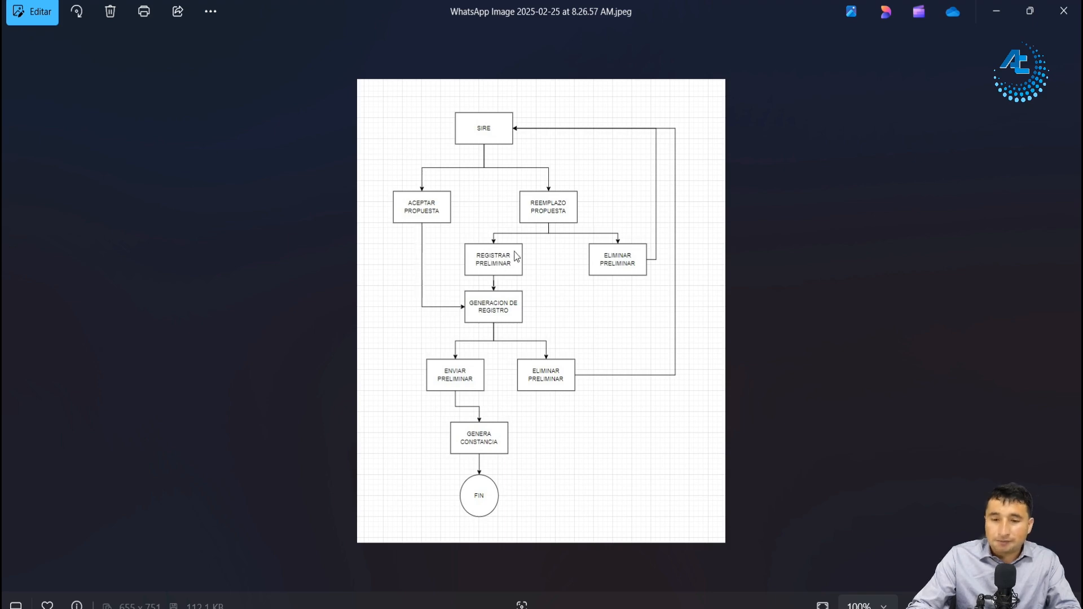
# Step: Leave the SIRE flowchart image for SIRE WEB, review the RVIE preliminary vouchers, and reload the comparison page
pyautogui.click(997, 11)
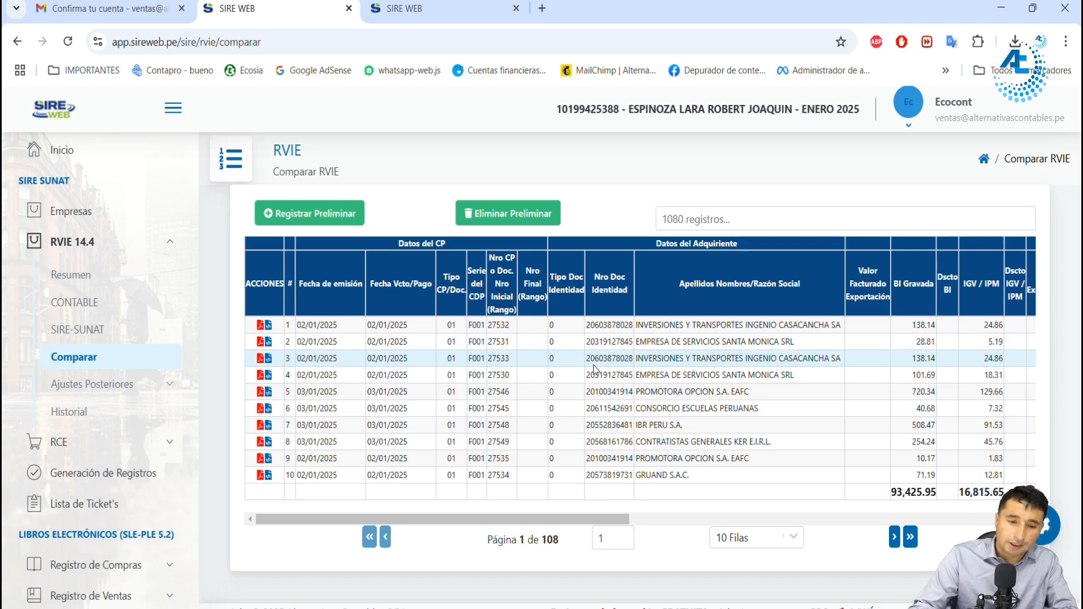
pyautogui.click(671, 222)
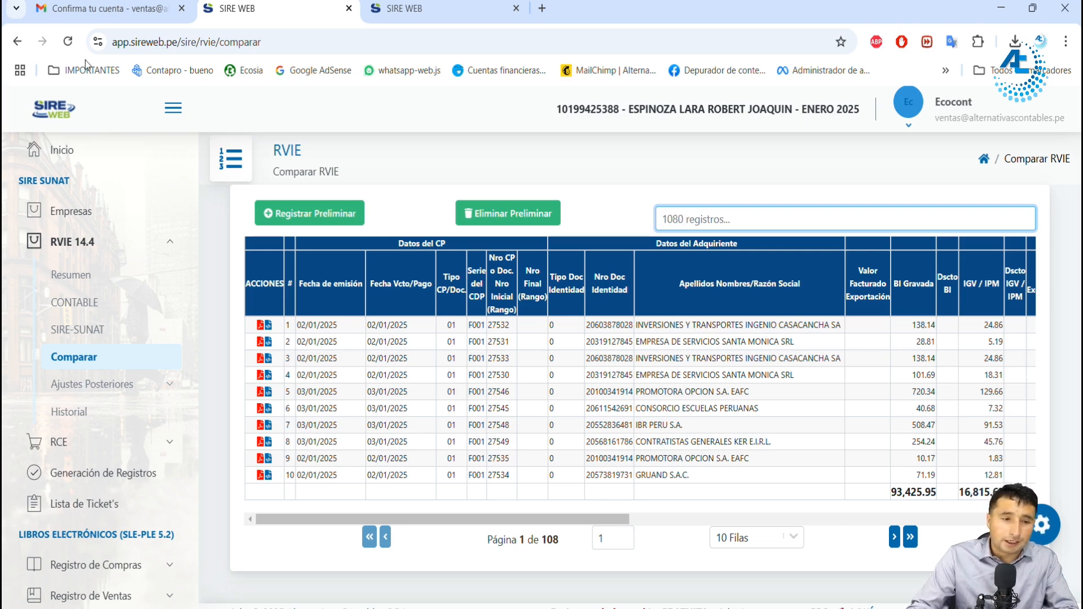
pyautogui.click(68, 41)
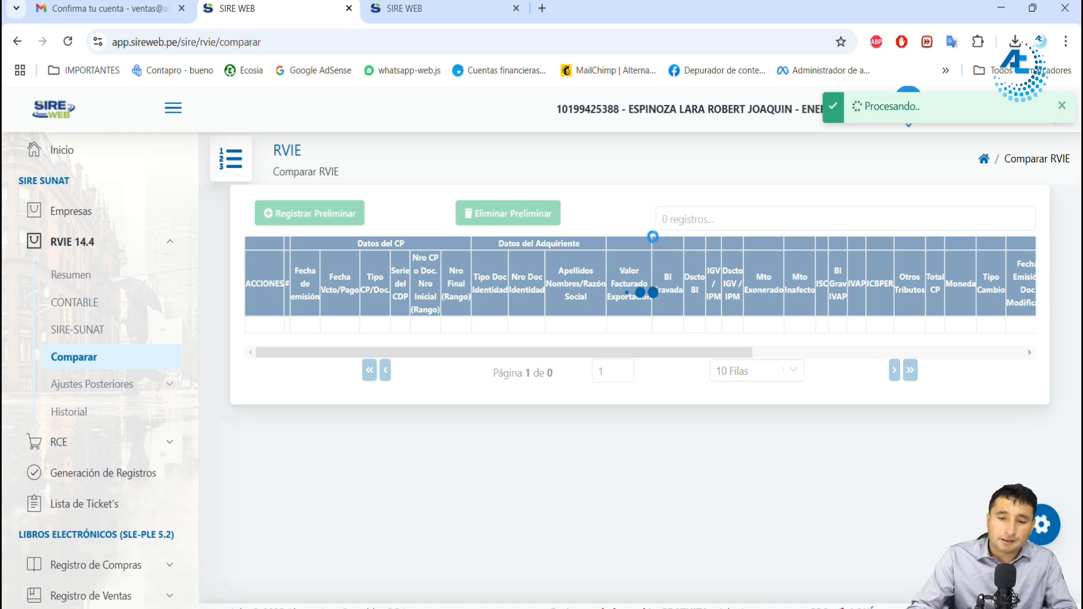
# Step: Open Lista de Ticket's in the other SIRE WEB tab and examine the status and detail of the latest Reemplazo de la Propuesta ticket
pyautogui.click(407, 9)
pyautogui.scroll(-2, 145, 457)
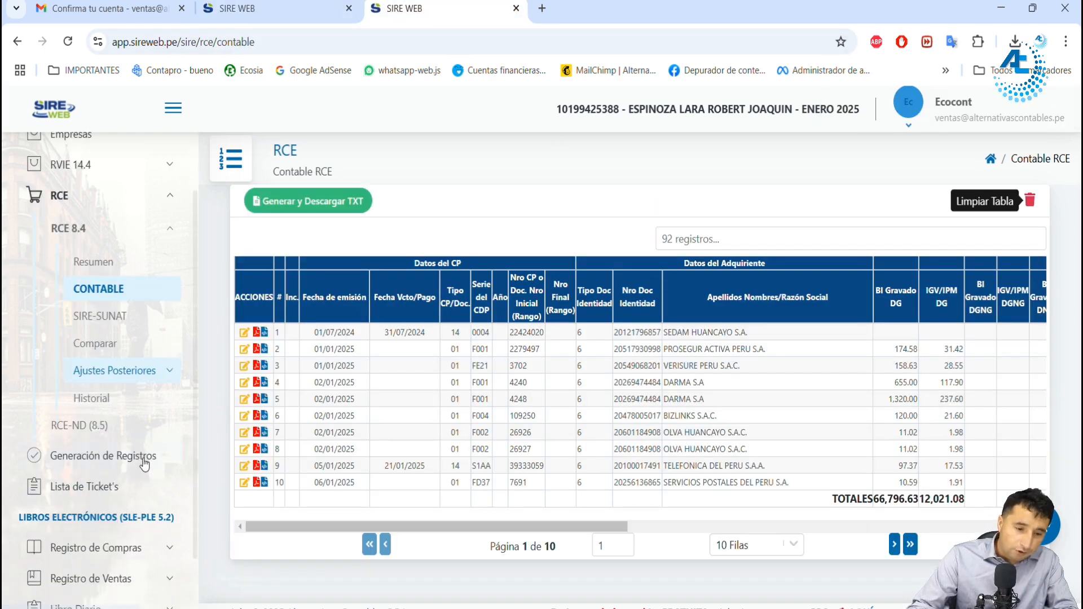
pyautogui.click(110, 487)
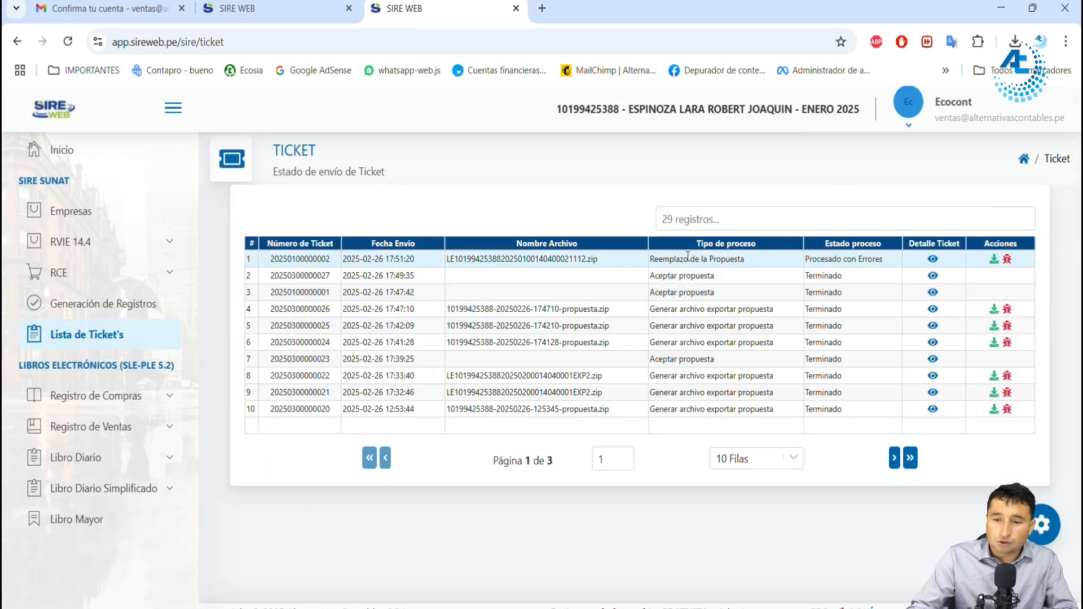
pyautogui.moveTo(689, 259); pyautogui.dragTo(732, 260)
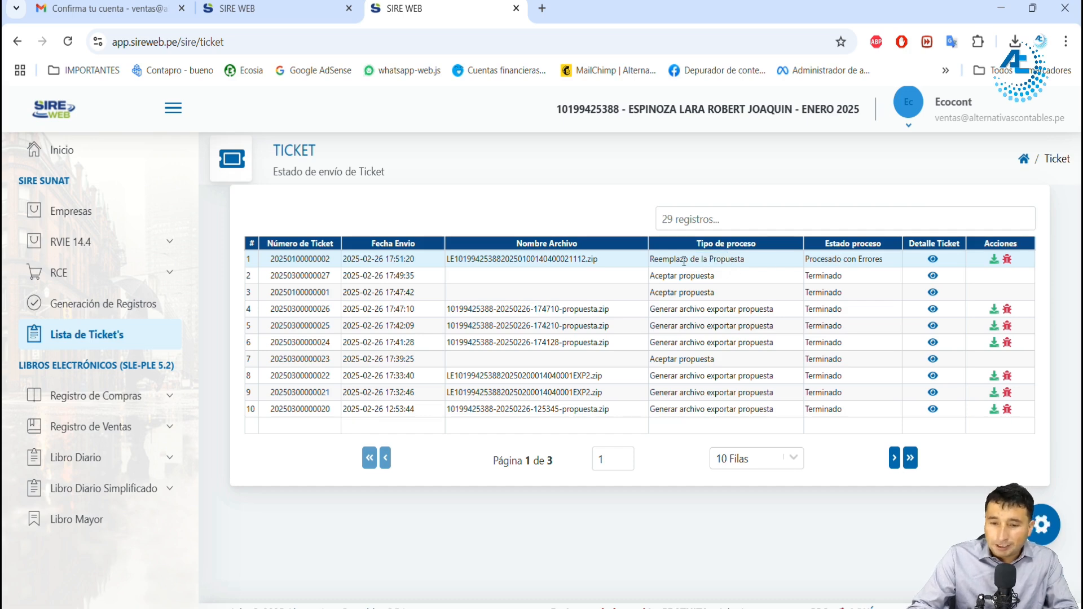
pyautogui.moveTo(824, 259); pyautogui.dragTo(866, 262)
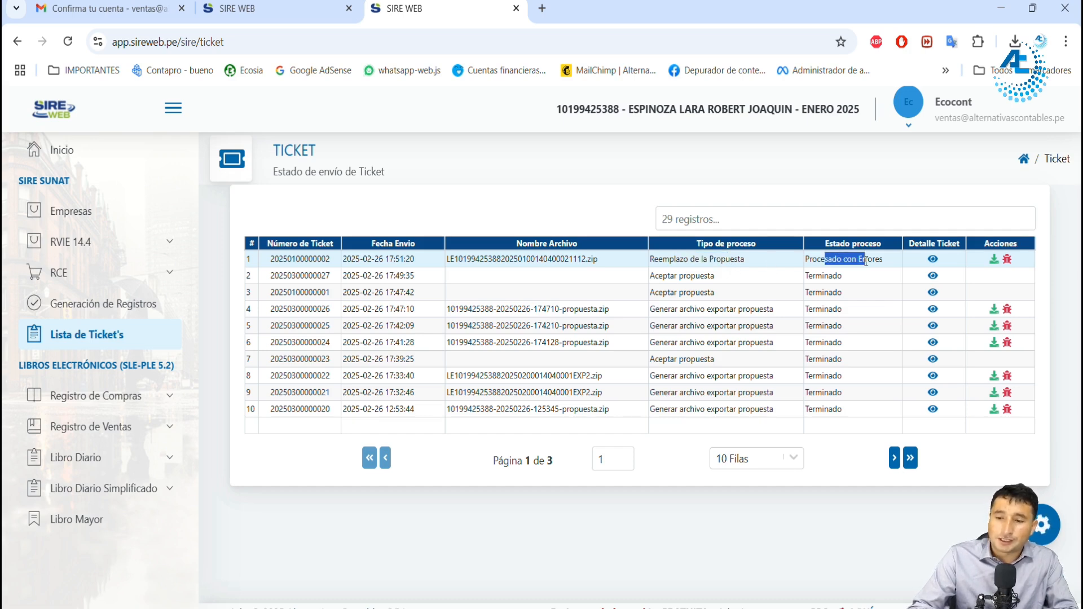
pyautogui.click(932, 259)
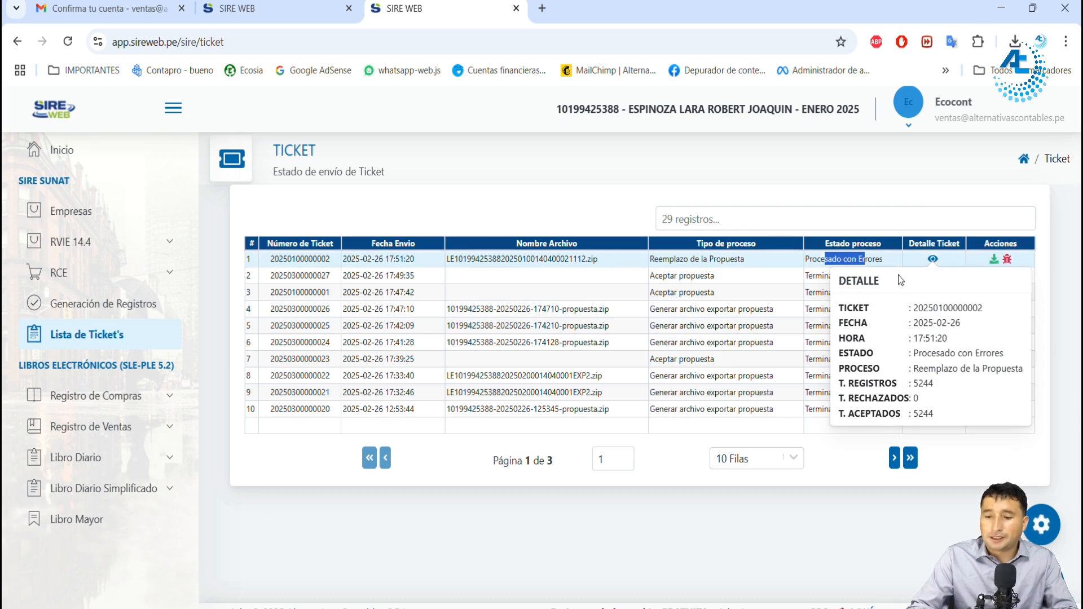
pyautogui.moveTo(849, 384); pyautogui.dragTo(936, 415)
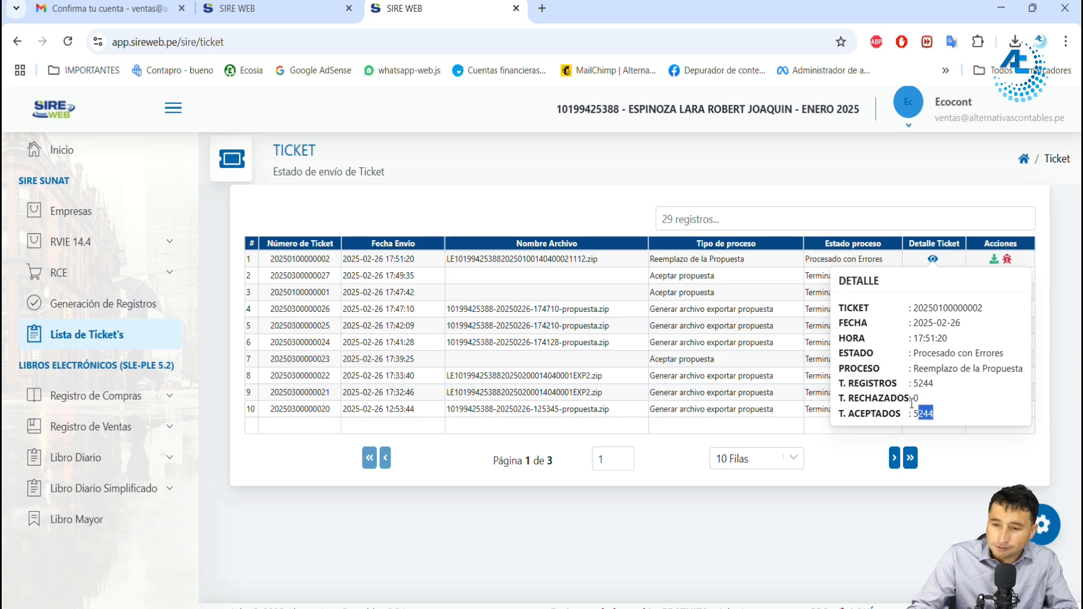
pyautogui.click(933, 259)
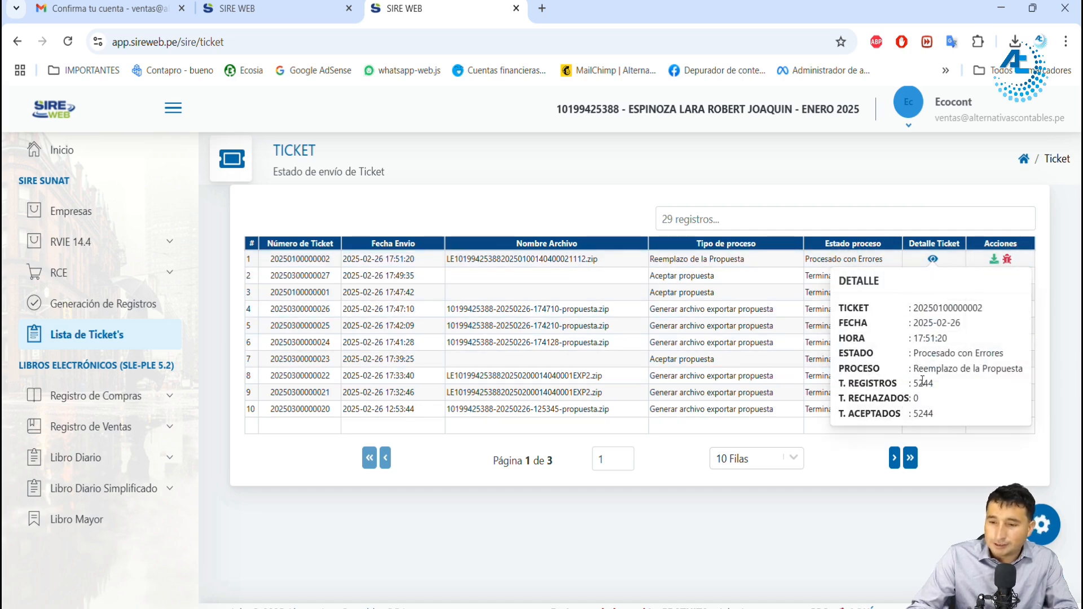
# Step: Read the inconsistencies report of the Reemplazo de la Propuesta ticket, including the listed voucher and its description, and close it
pyautogui.click(1007, 259)
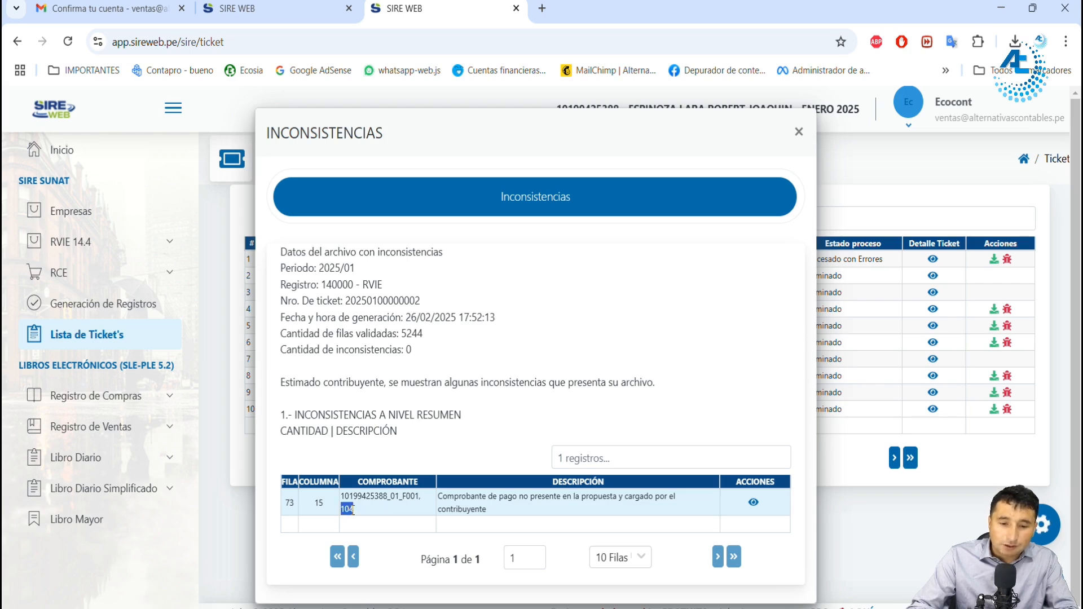
pyautogui.click(464, 500)
pyautogui.moveTo(451, 500); pyautogui.dragTo(526, 511)
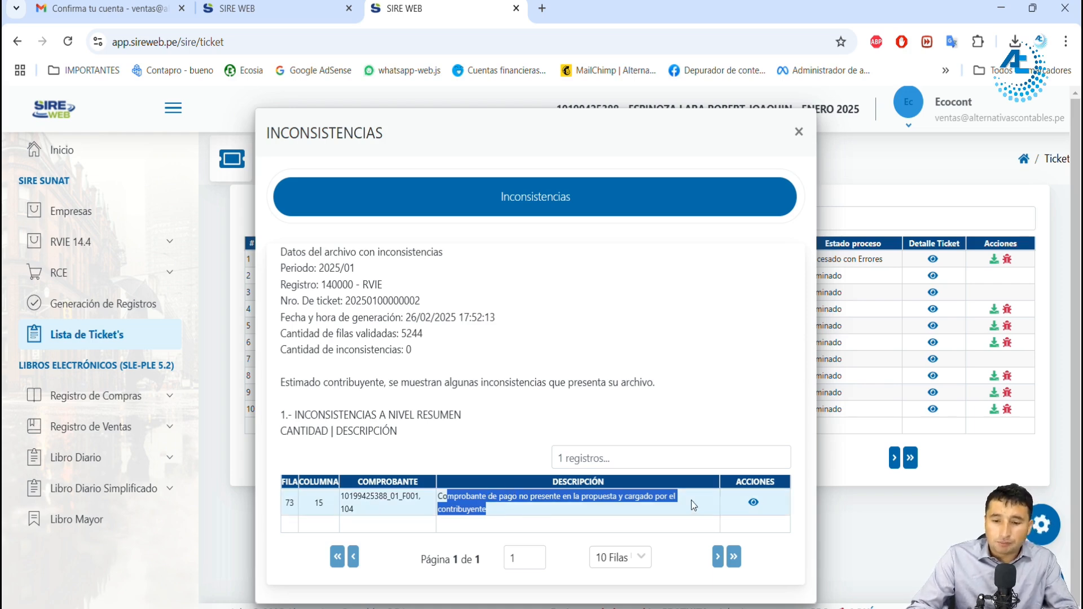
pyautogui.click(511, 519)
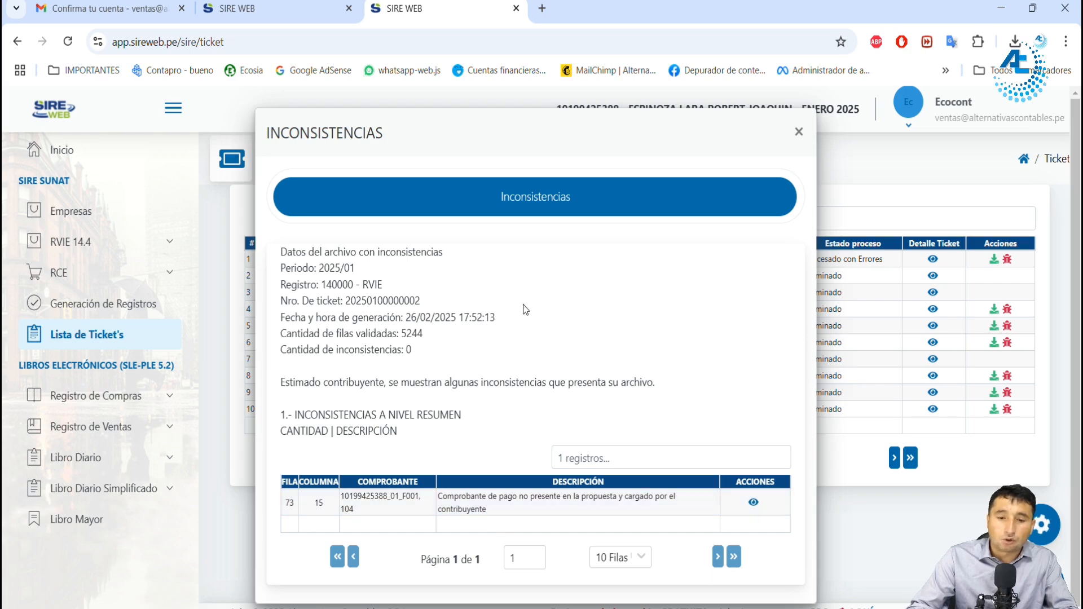
pyautogui.moveTo(502, 209); pyautogui.dragTo(595, 217)
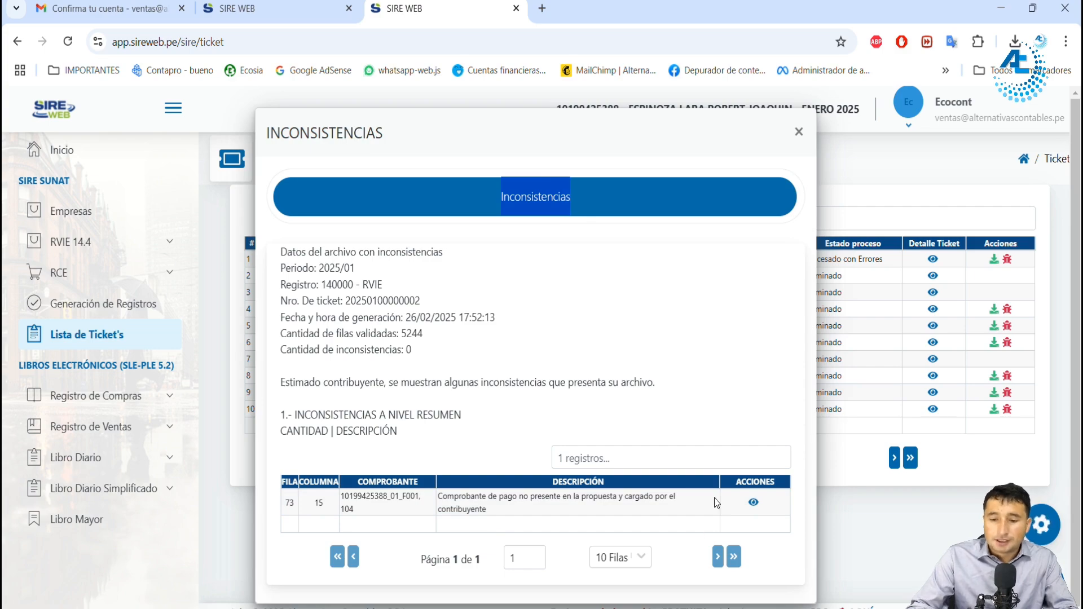
pyautogui.click(799, 133)
# Step: Return to the RVIE comparison and reload it to check the preliminary after the replacement
pyautogui.click(271, 8)
pyautogui.click(67, 41)
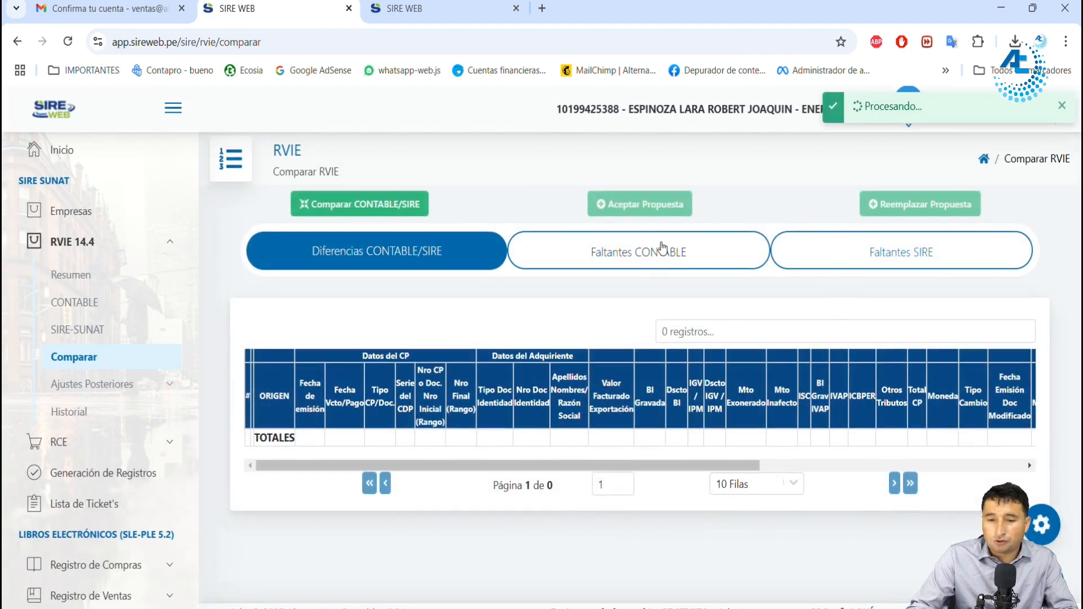
pyautogui.click(663, 248)
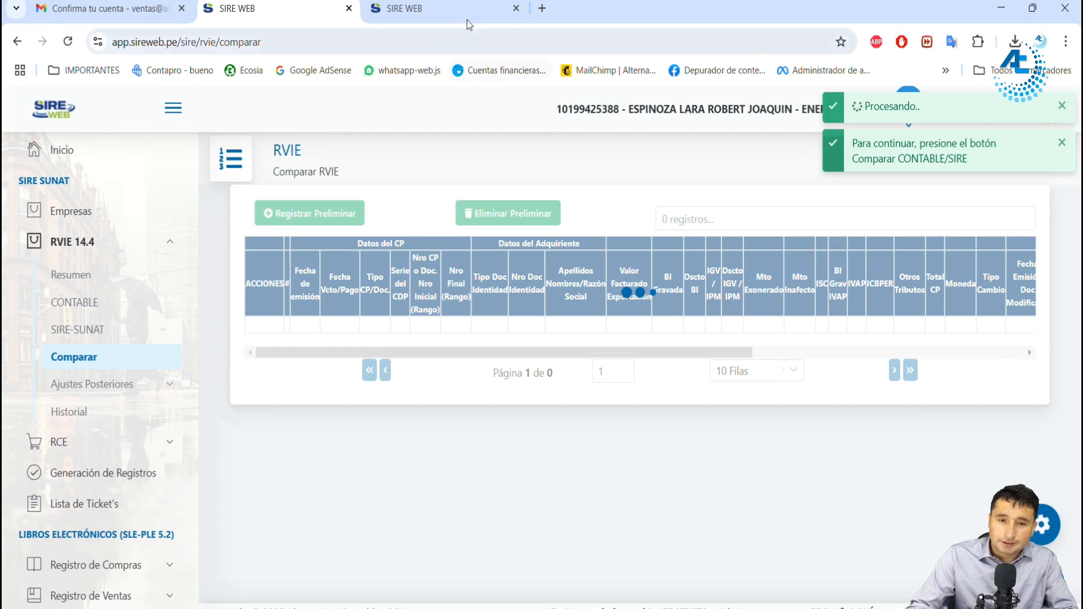
# Step: Reopen the inconsistencies of the replacement ticket, check the voucher number and inconsistency description again, and close the report
pyautogui.click(447, 10)
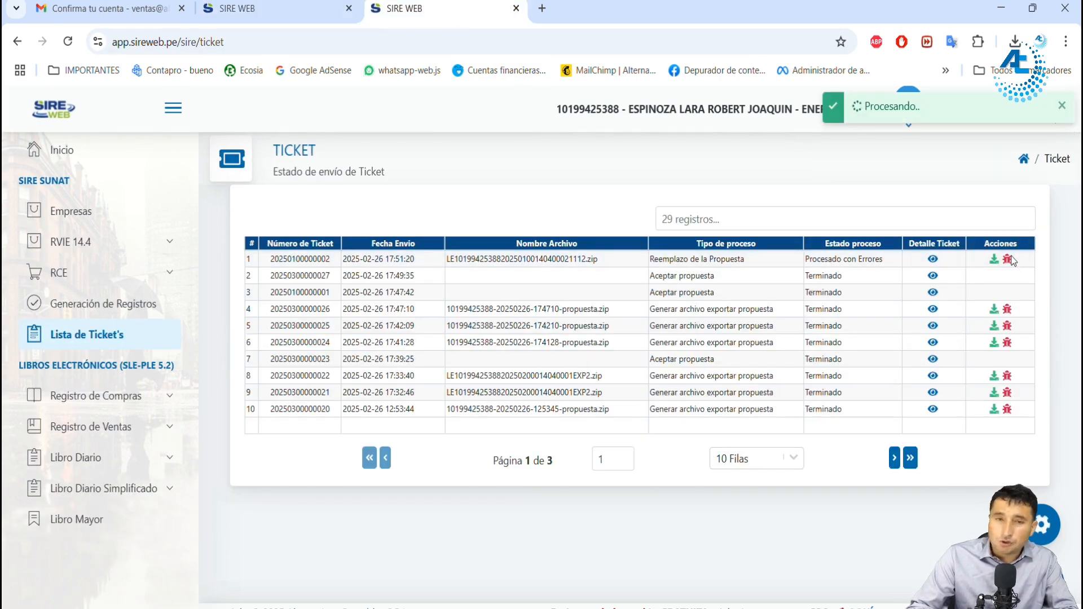
pyautogui.click(1008, 260)
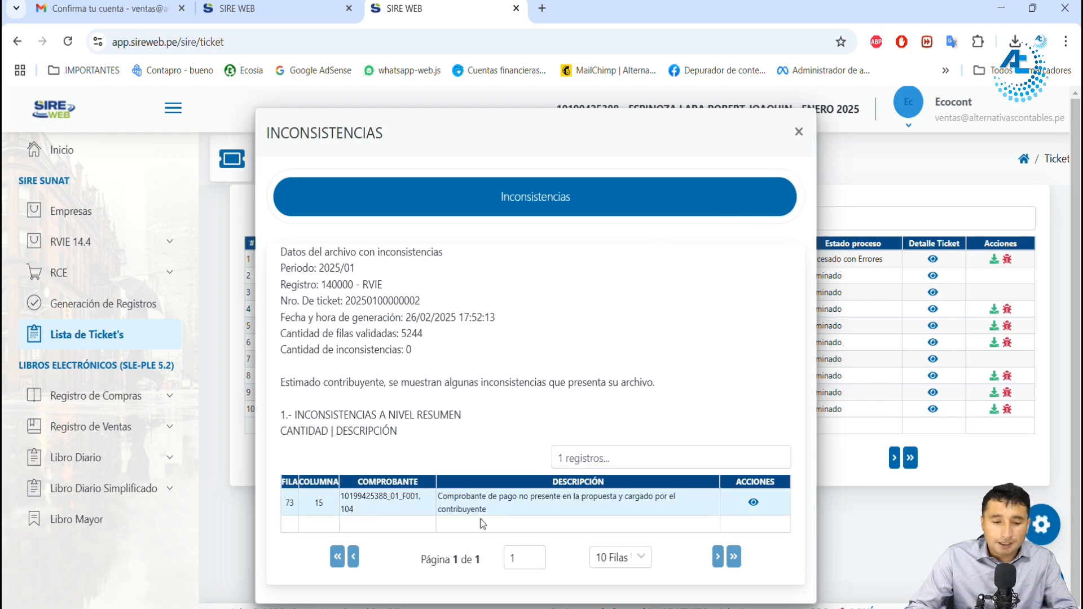
pyautogui.doubleClick(346, 510)
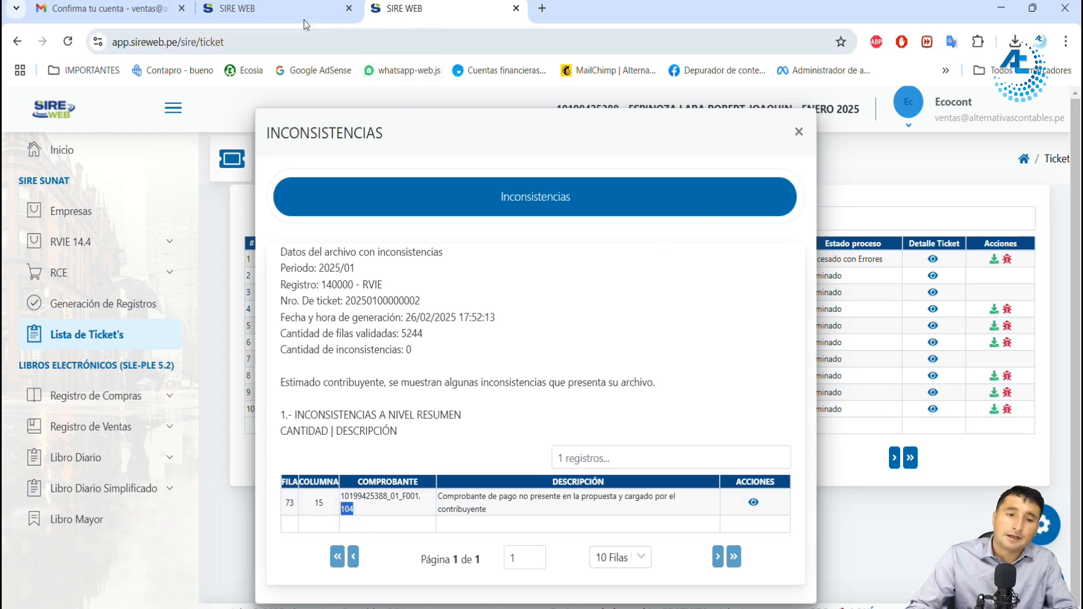
pyautogui.moveTo(270, 12)
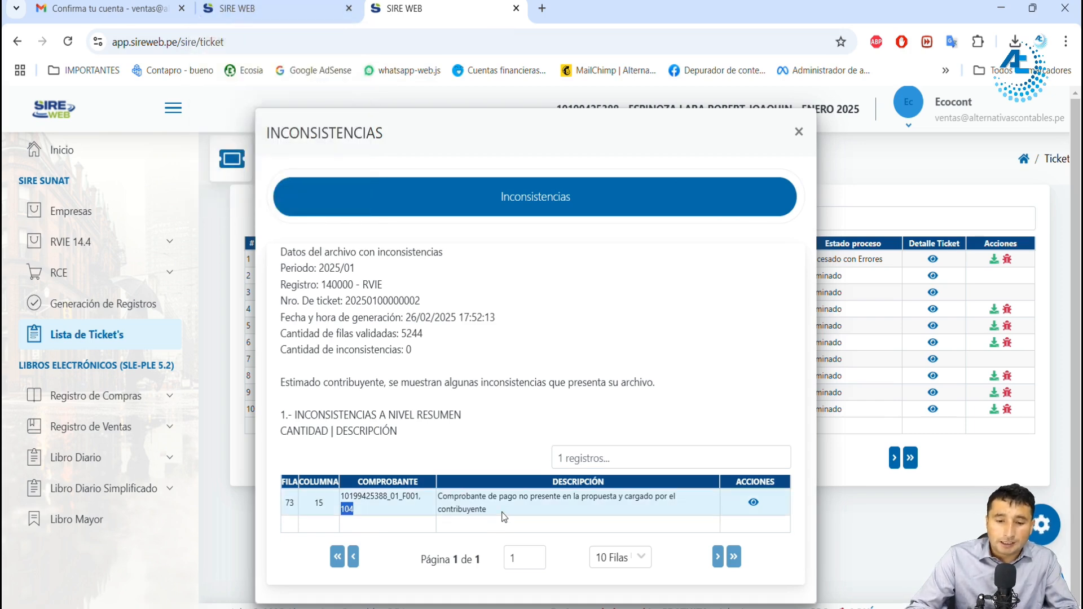
pyautogui.tripleClick(441, 501)
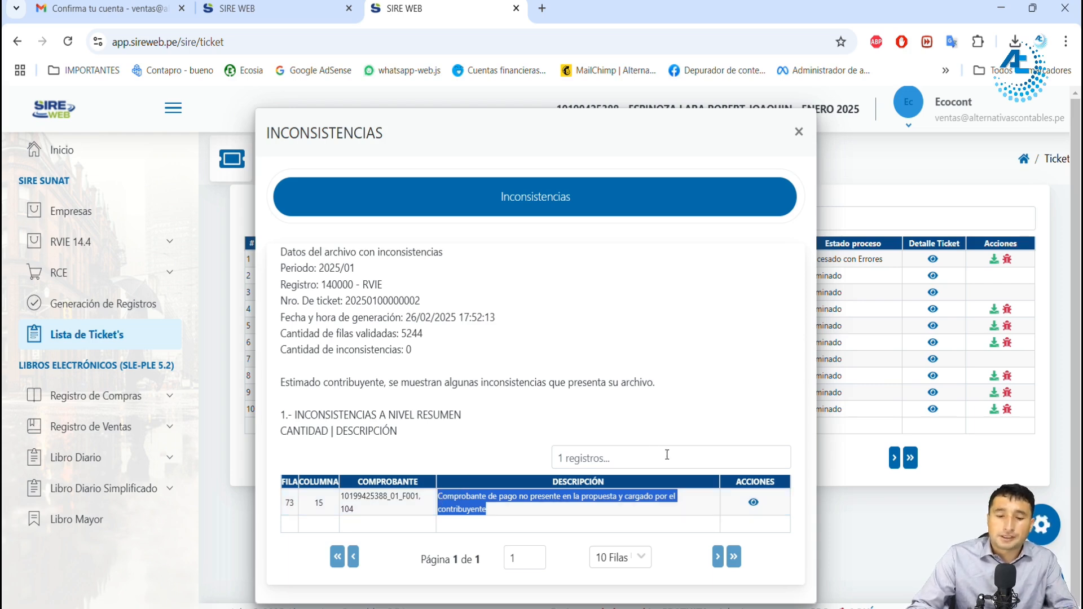
pyautogui.click(798, 132)
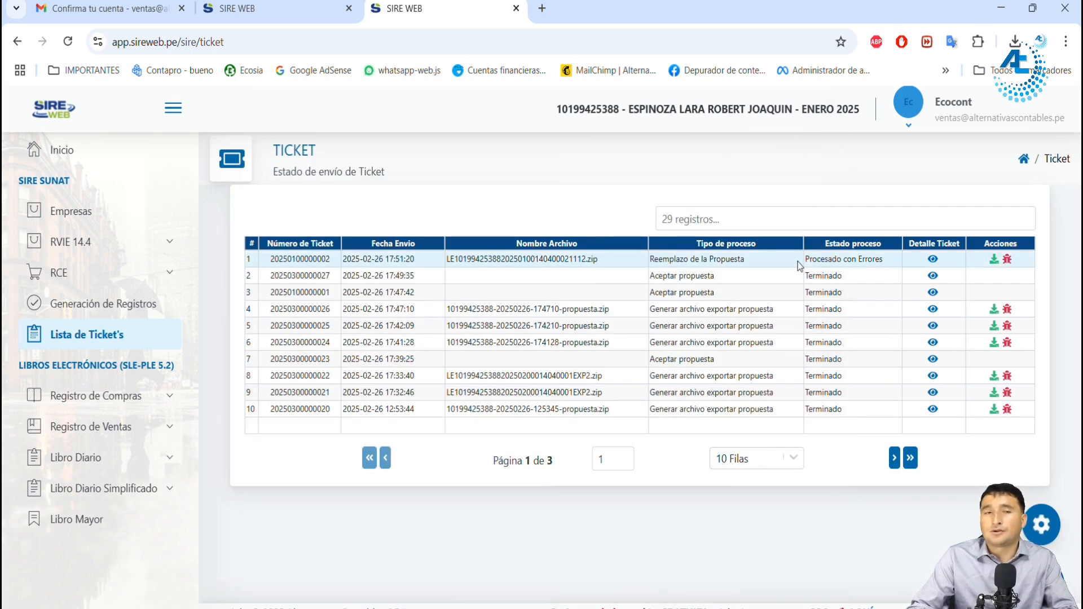
# Step: Check the process status of the Reemplazo de la Propuesta ticket and read its rejected and accepted record totals
pyautogui.moveTo(820, 263); pyautogui.dragTo(878, 264)
pyautogui.moveTo(812, 260); pyautogui.dragTo(860, 262)
pyautogui.moveTo(932, 260)
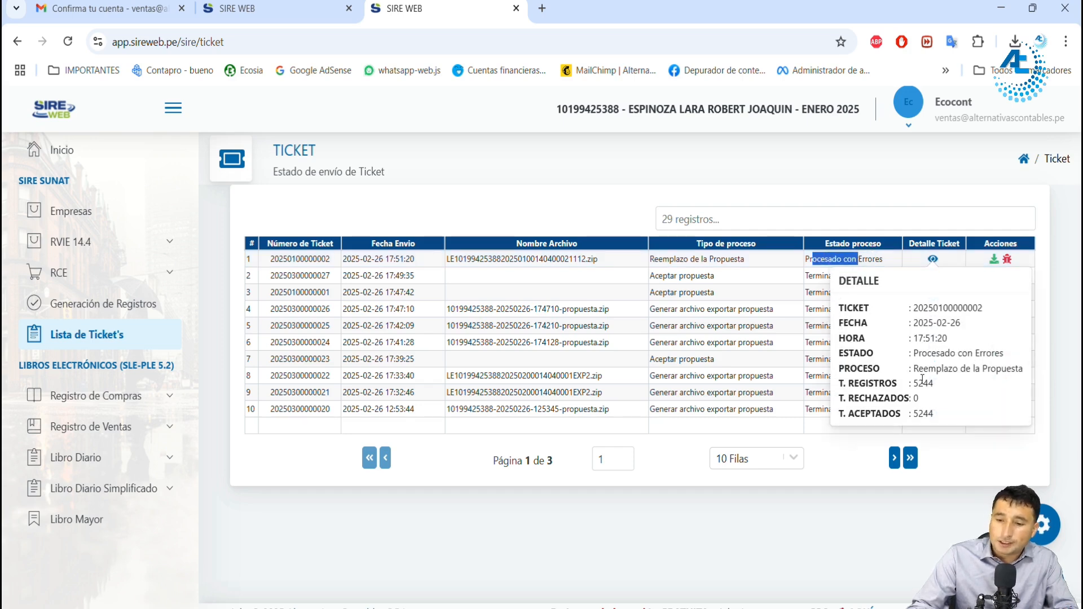
pyautogui.moveTo(855, 414); pyautogui.dragTo(838, 414)
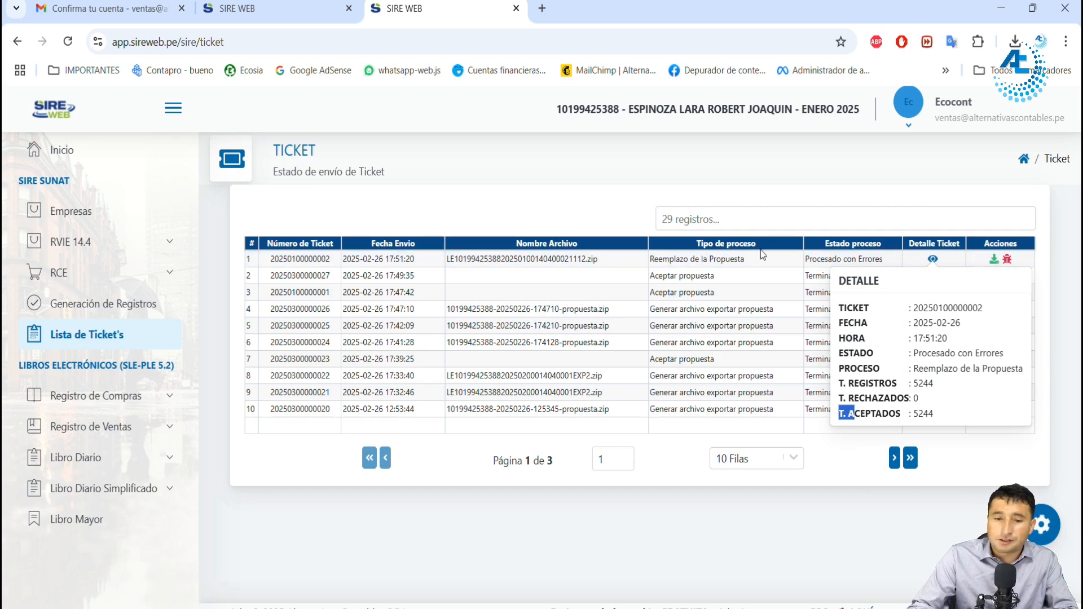
pyautogui.click(679, 292)
# Step: Return to the RVIE comparison, register the preliminary with confirmation, and read the notification
pyautogui.click(282, 9)
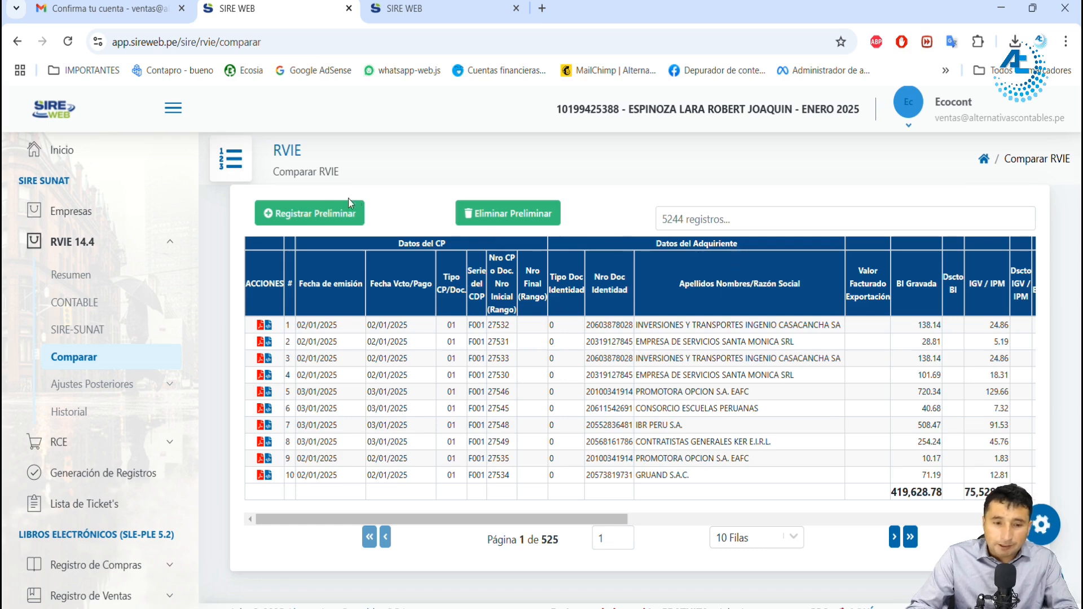
pyautogui.click(323, 213)
pyautogui.click(601, 450)
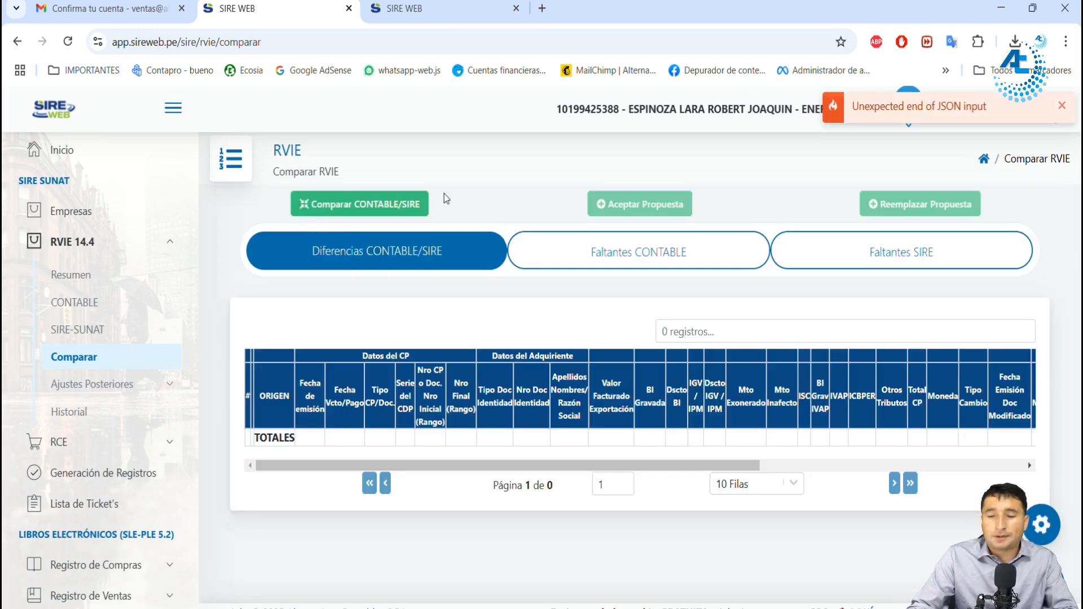
pyautogui.moveTo(881, 106); pyautogui.dragTo(988, 109)
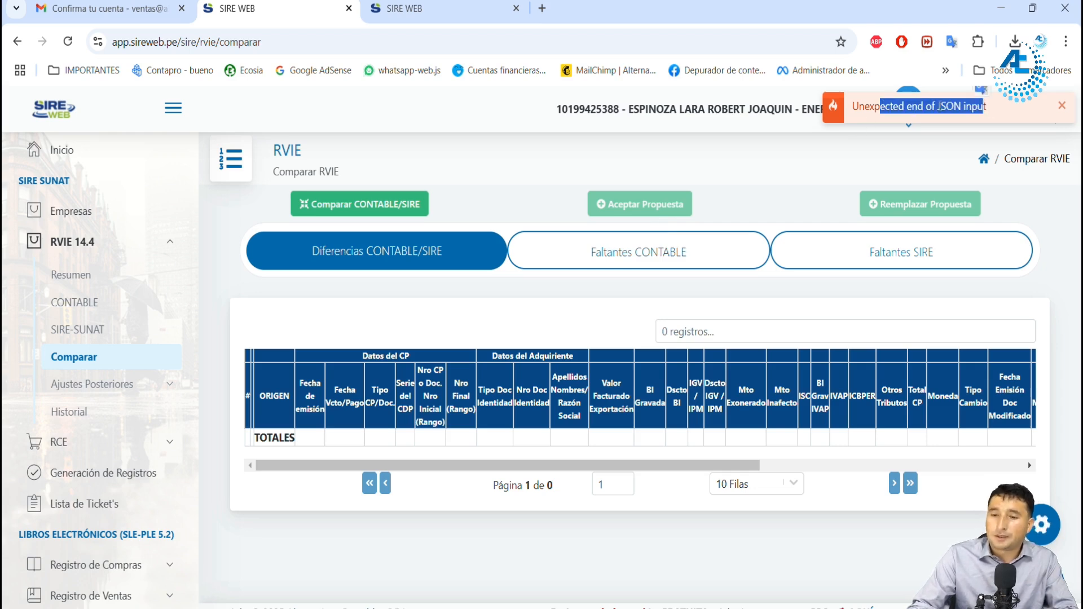
pyautogui.moveTo(859, 106); pyautogui.dragTo(986, 107)
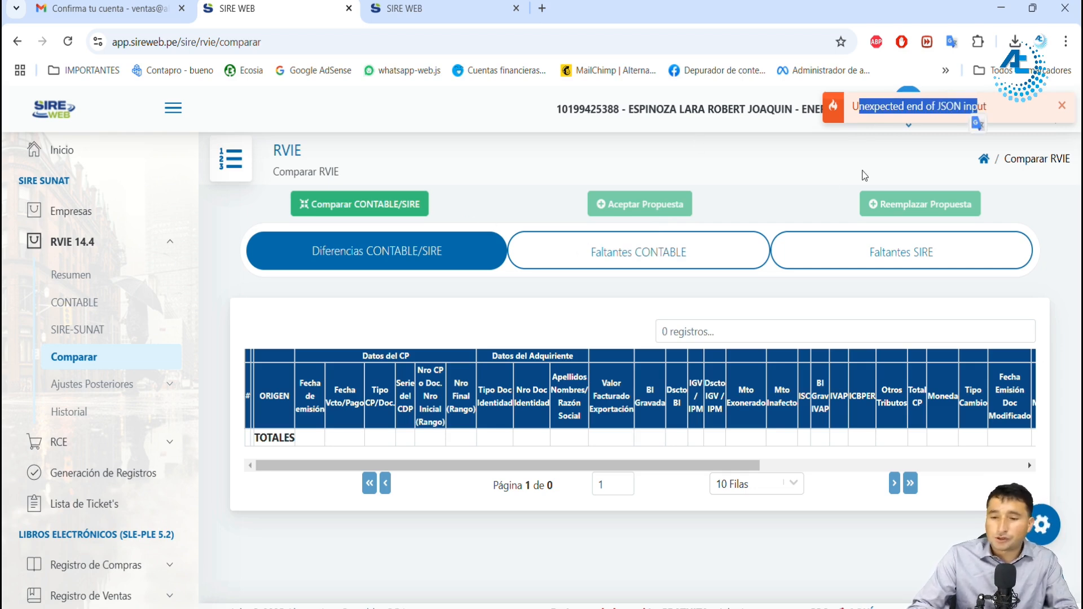
pyautogui.click(920, 102)
pyautogui.moveTo(966, 106); pyautogui.dragTo(898, 106)
pyautogui.click(942, 105)
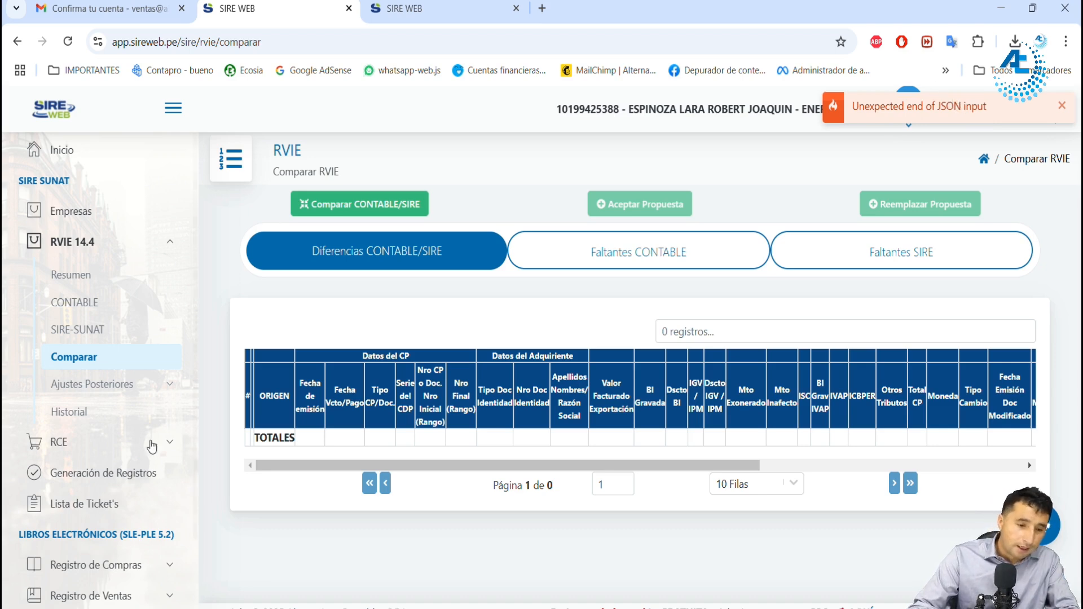
# Step: Open Generación de Registros and examine the RVIE register for period 202501, including its status, voucher detail and totals
pyautogui.click(103, 472)
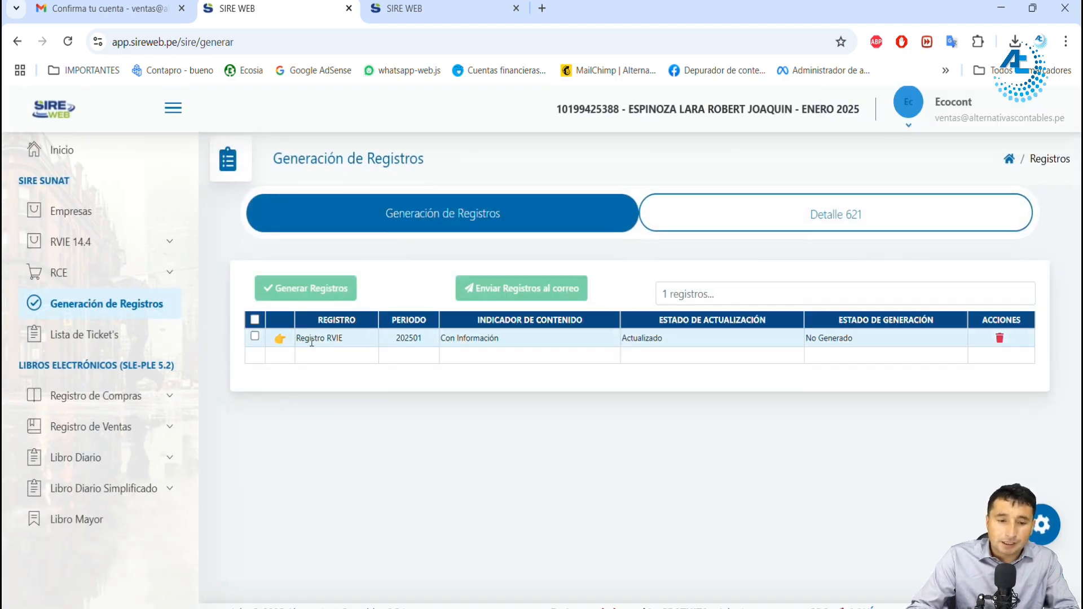
pyautogui.moveTo(464, 339); pyautogui.dragTo(504, 344)
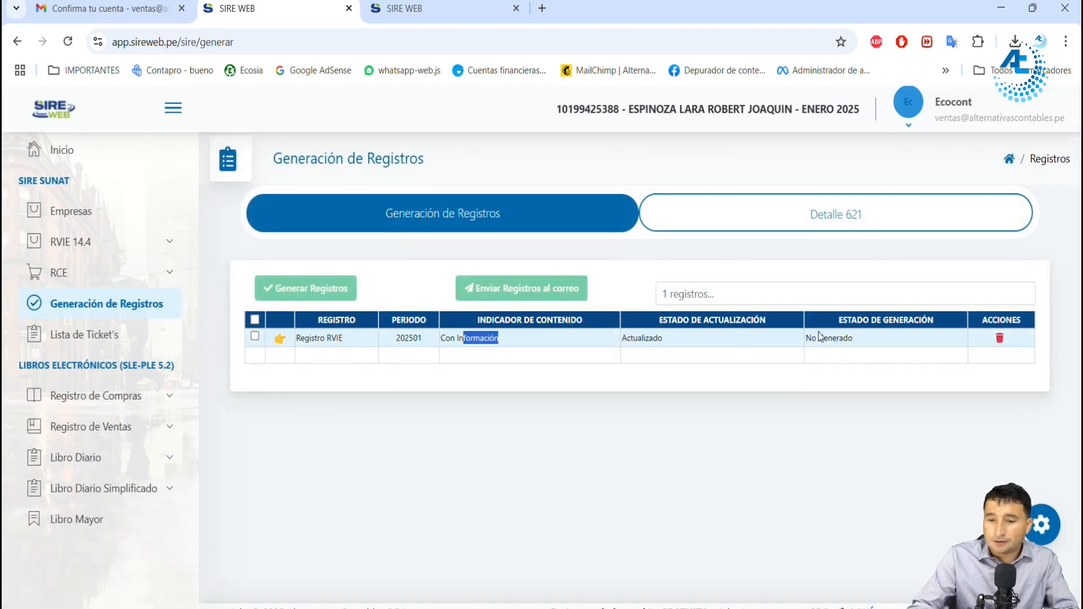
pyautogui.click(280, 338)
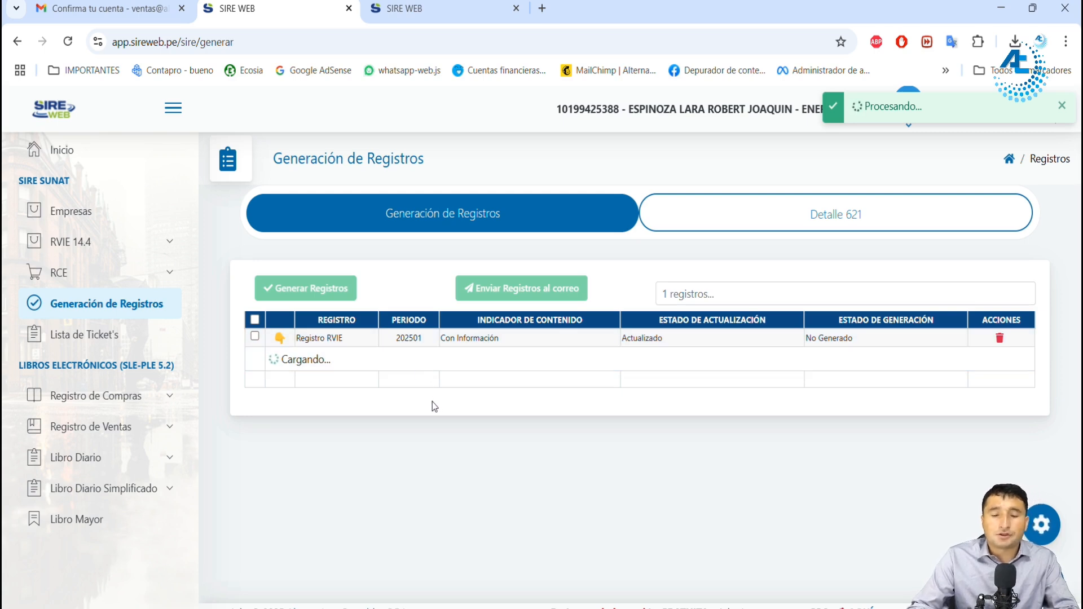
pyautogui.scroll(-3, 547, 402)
pyautogui.hscroll(8, 546, 401)
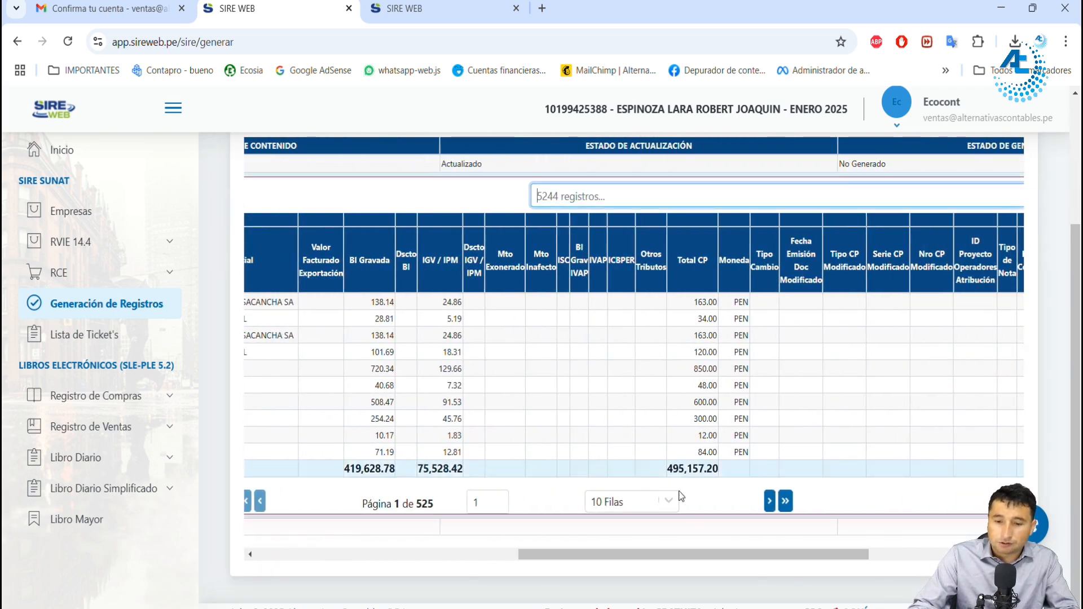
pyautogui.moveTo(688, 555); pyautogui.dragTo(670, 555)
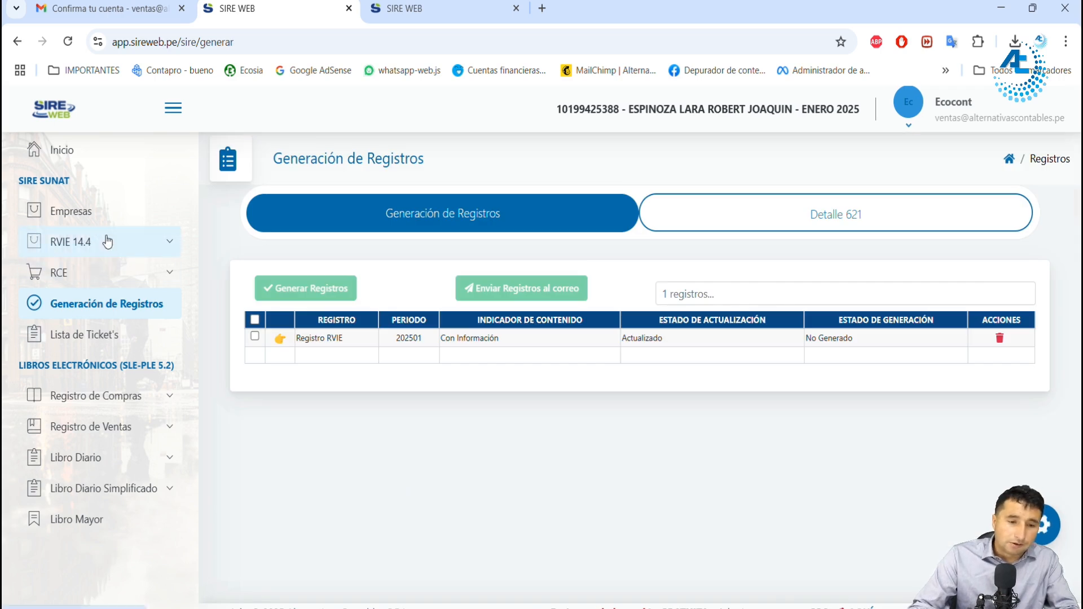
# Step: Open the RCE 8.4 comparison and run Comparar CONTABLE/SIRE for the purchases
pyautogui.click(117, 273)
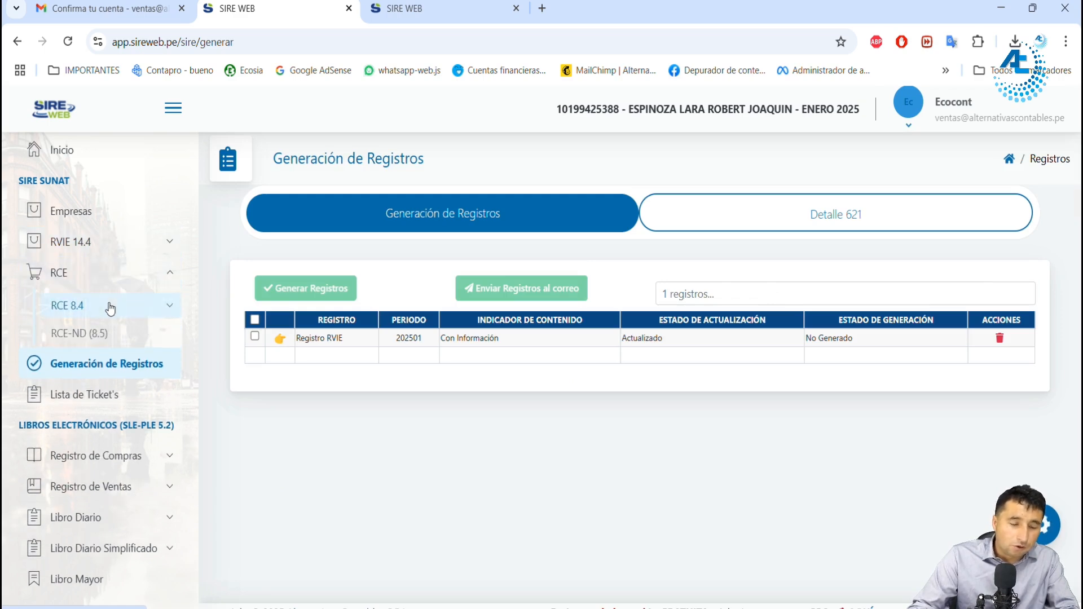
pyautogui.click(110, 306)
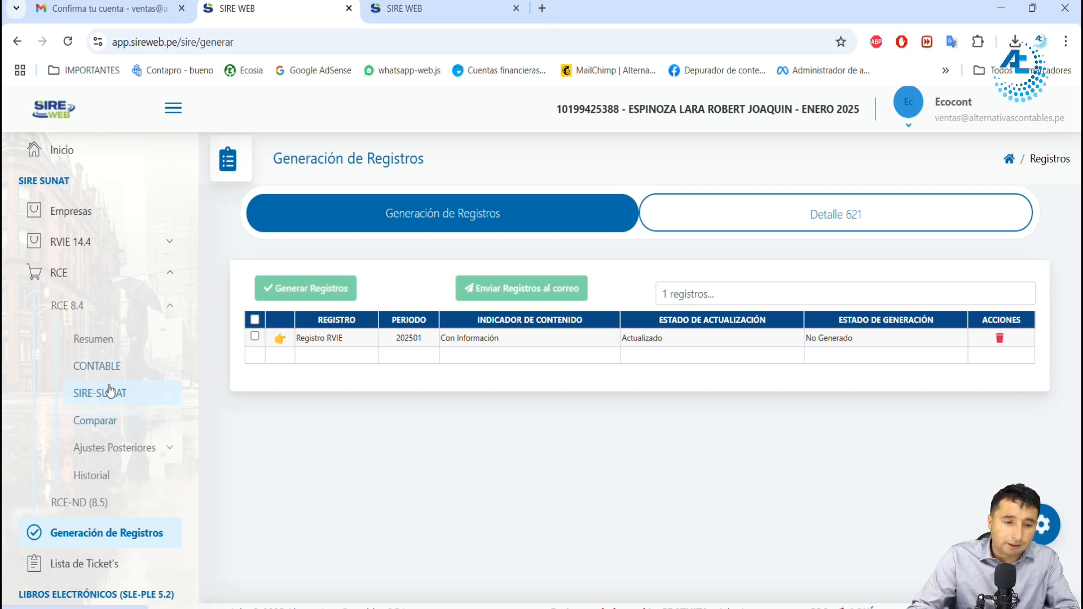
pyautogui.click(98, 420)
pyautogui.click(418, 209)
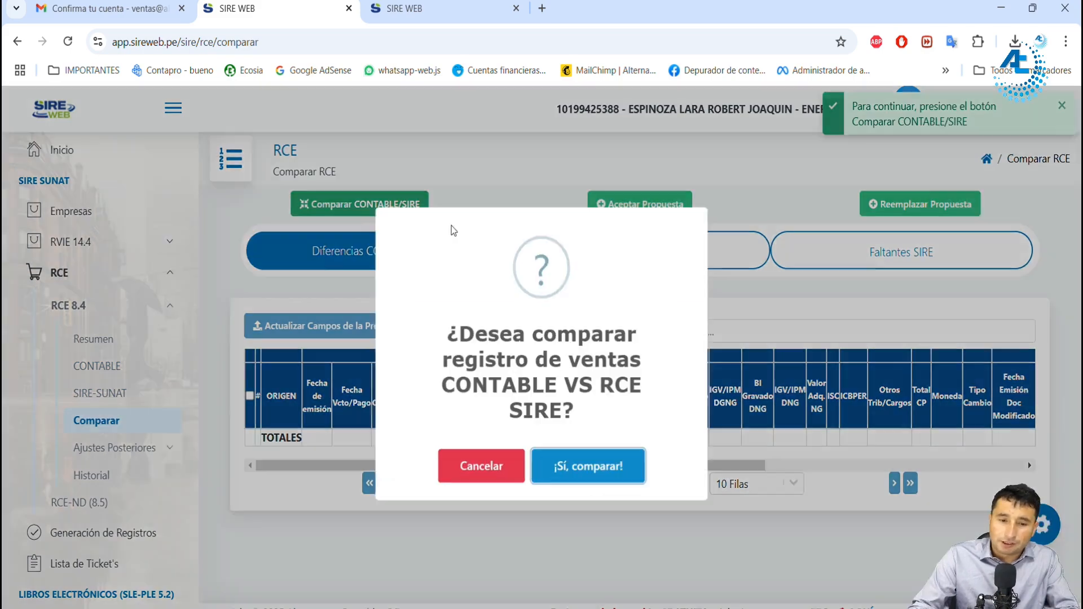
pyautogui.click(620, 473)
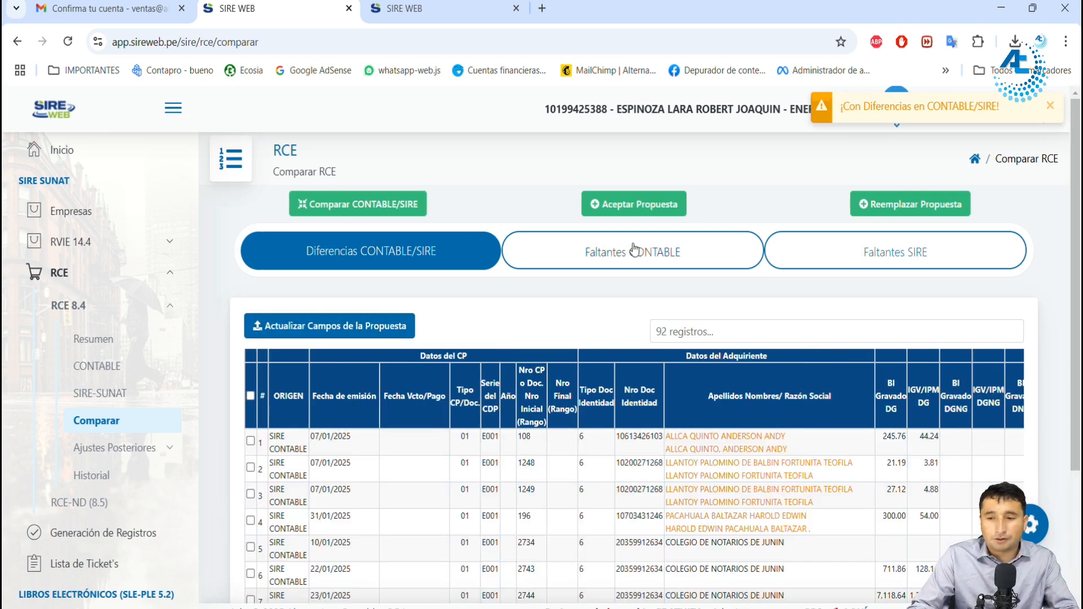
# Step: Review the supplier name differences in the RCE comparison and show 100 rows per page
pyautogui.scroll(-1, 685, 265)
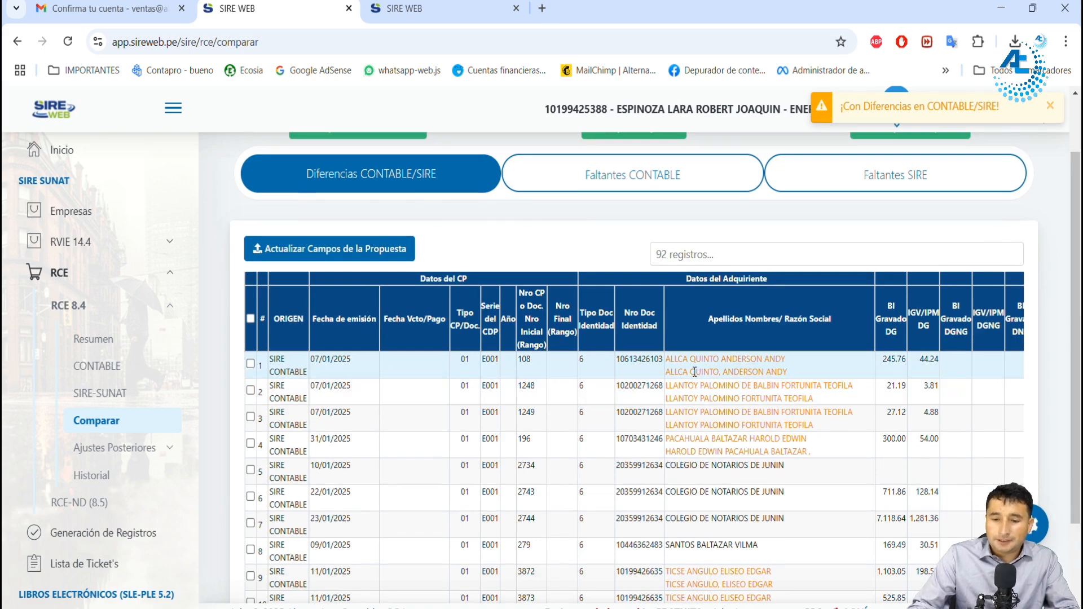
pyautogui.moveTo(694, 371); pyautogui.dragTo(766, 374)
pyautogui.moveTo(695, 438); pyautogui.dragTo(754, 428)
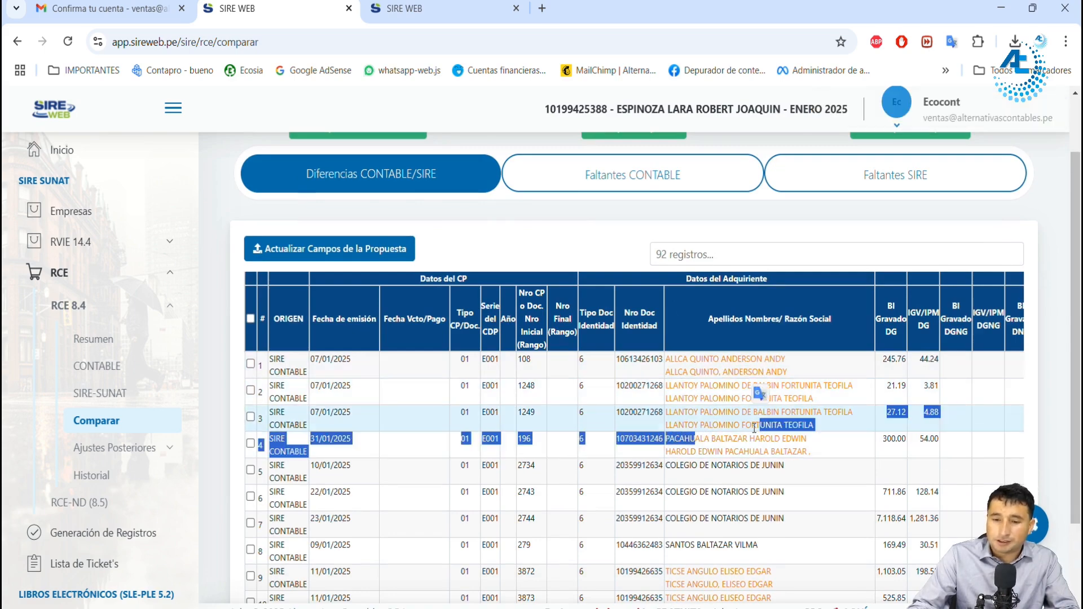
pyautogui.scroll(-2, 754, 428)
pyautogui.click(750, 549)
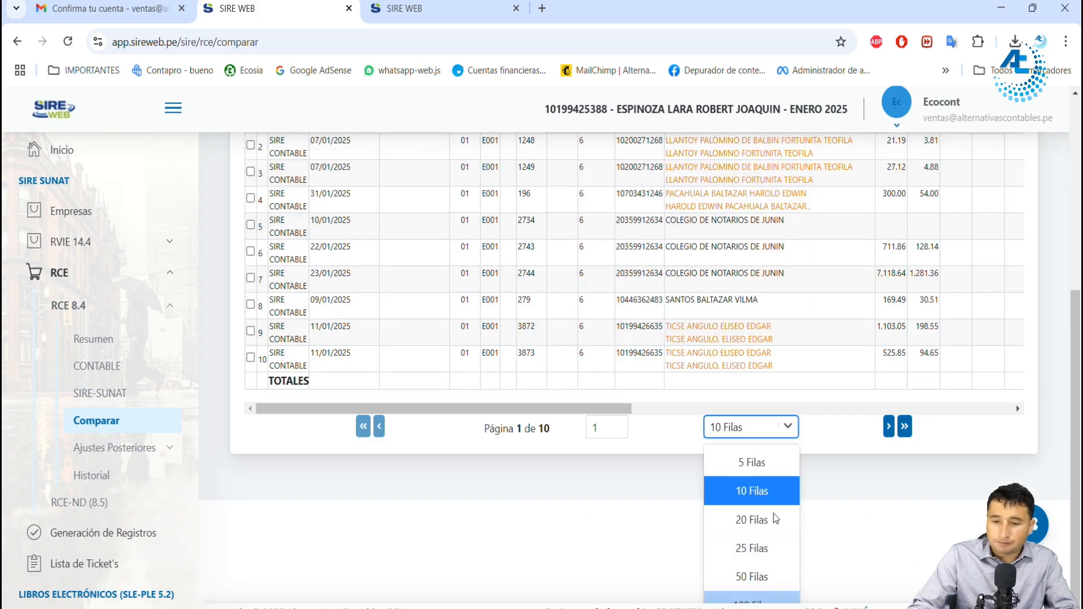
pyautogui.click(756, 600)
pyautogui.scroll(-11, 784, 420)
pyautogui.scroll(3, 808, 377)
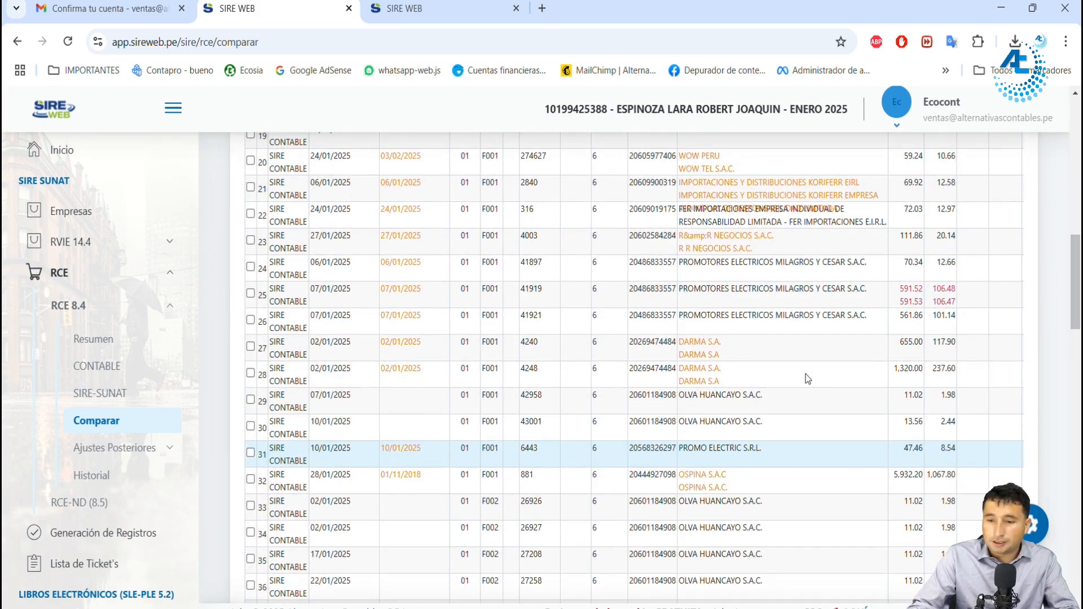
# Step: Compare the SIRE and CONTABLE taxable base and IGV amounts of purchase voucher F001-41919
pyautogui.moveTo(932, 288); pyautogui.dragTo(954, 283)
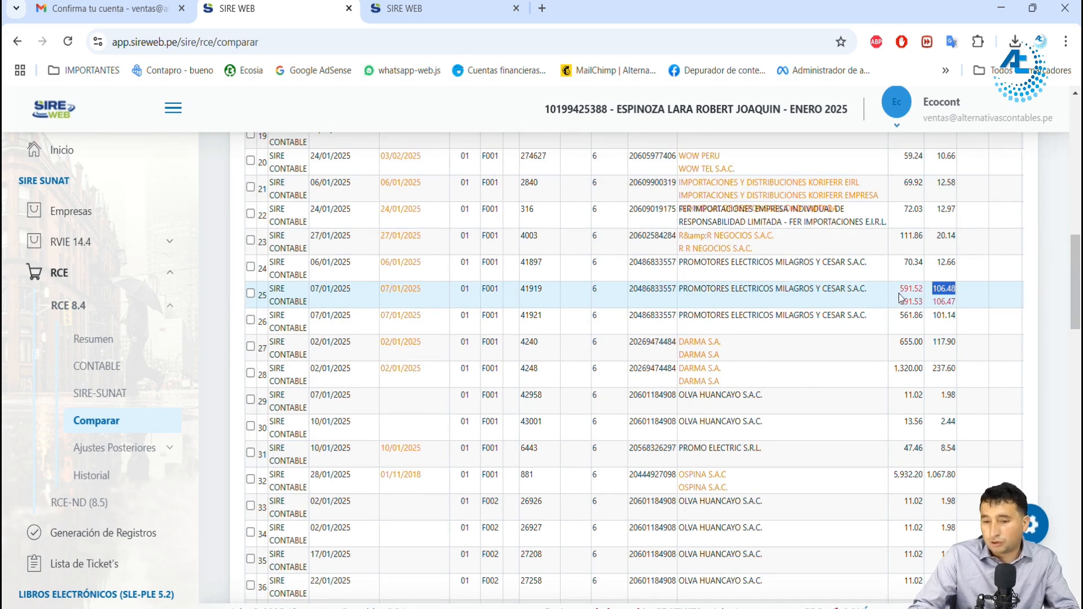
pyautogui.moveTo(899, 286); pyautogui.dragTo(923, 294)
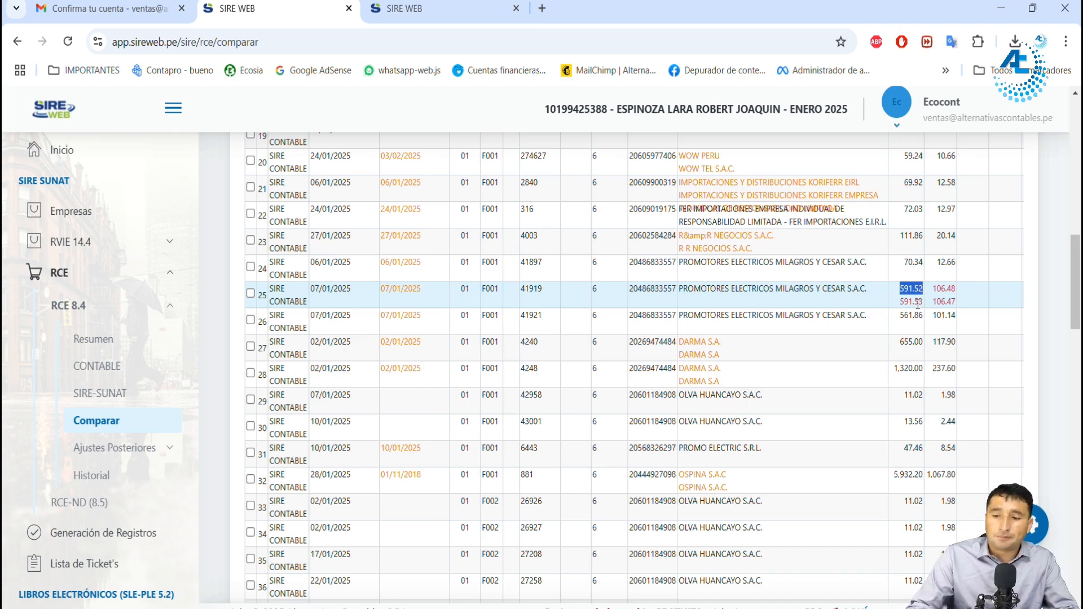
pyautogui.click(948, 295)
pyautogui.doubleClick(938, 292)
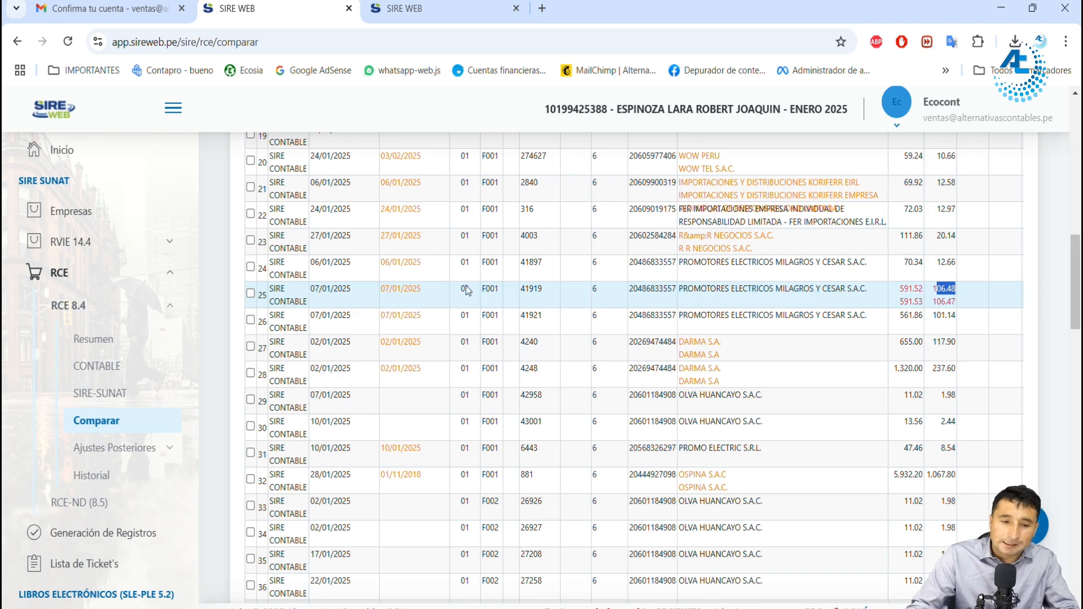
pyautogui.doubleClick(910, 289)
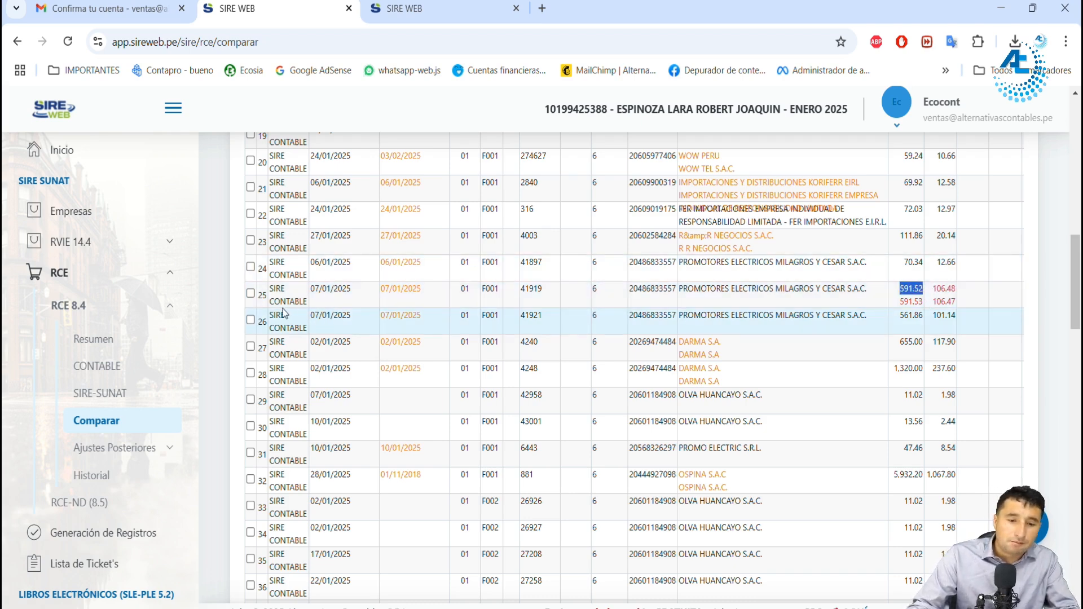
pyautogui.moveTo(275, 302); pyautogui.dragTo(351, 290)
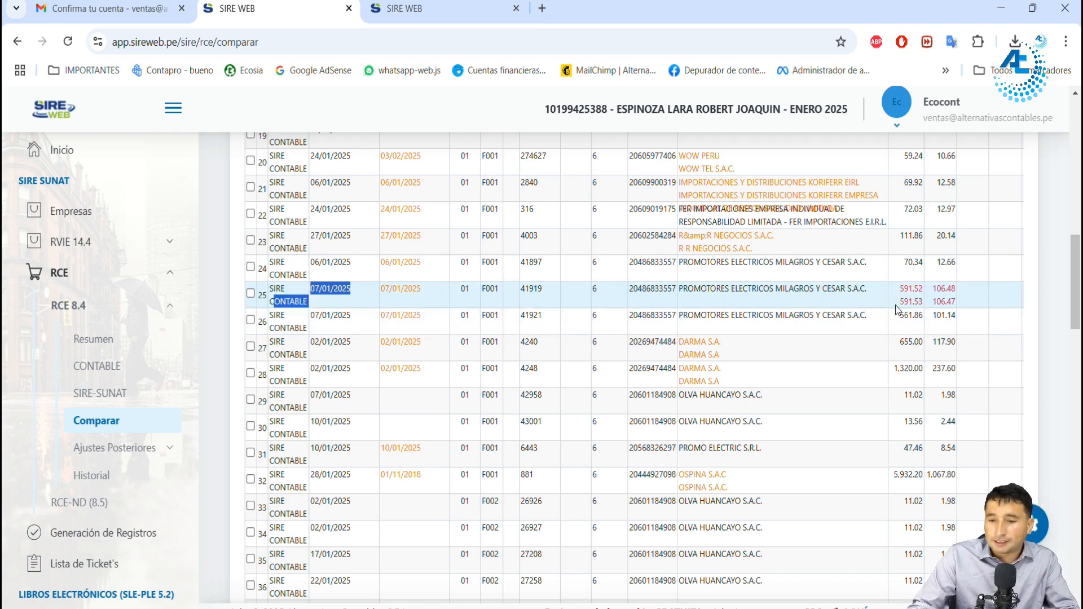
pyautogui.moveTo(902, 303); pyautogui.dragTo(920, 302)
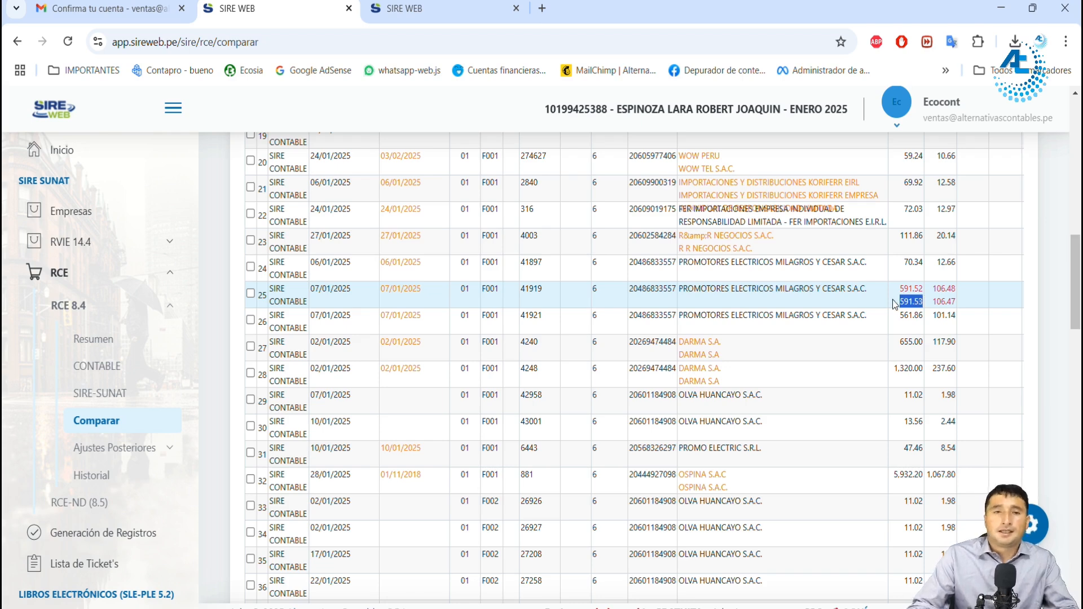
pyautogui.scroll(1, 901, 346)
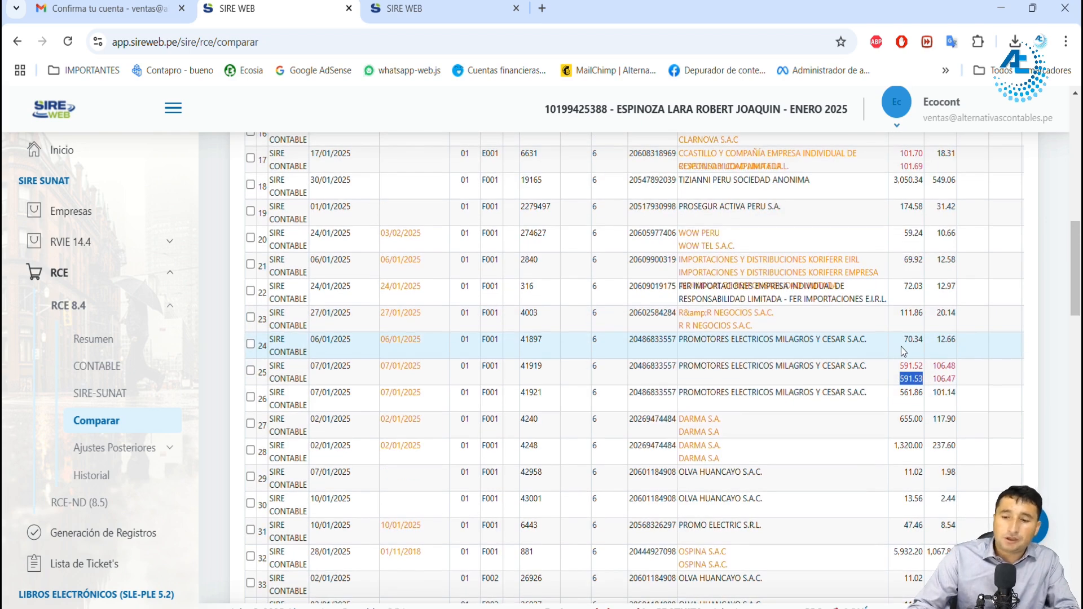
pyautogui.scroll(-1, 905, 351)
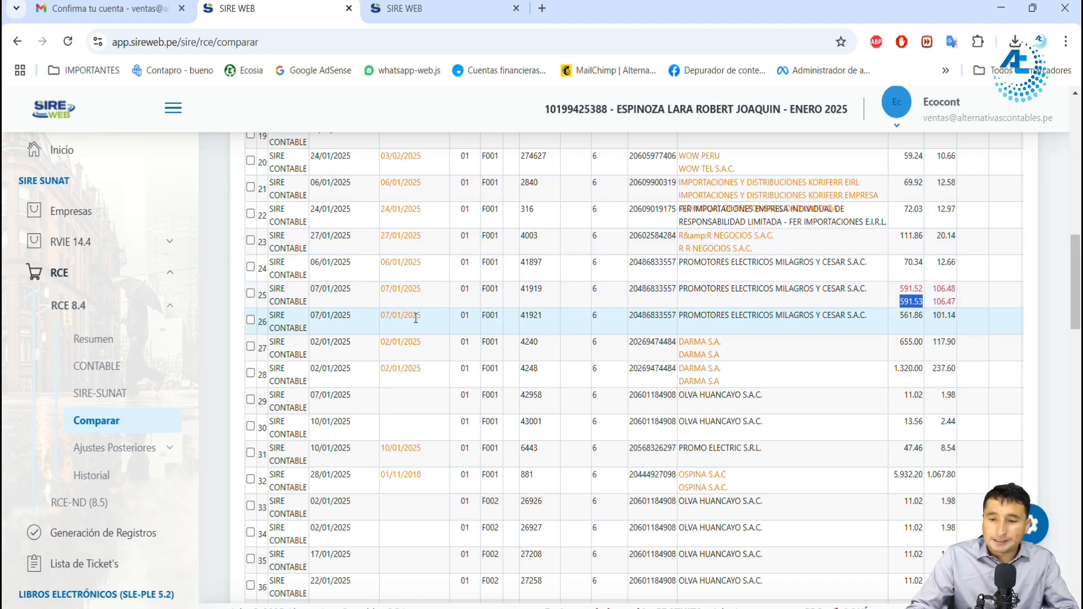
# Step: Select purchase voucher F001-41919, check its differing amounts, and try to update its proposal fields with Actualizar Campos de la Propuesta
pyautogui.click(250, 294)
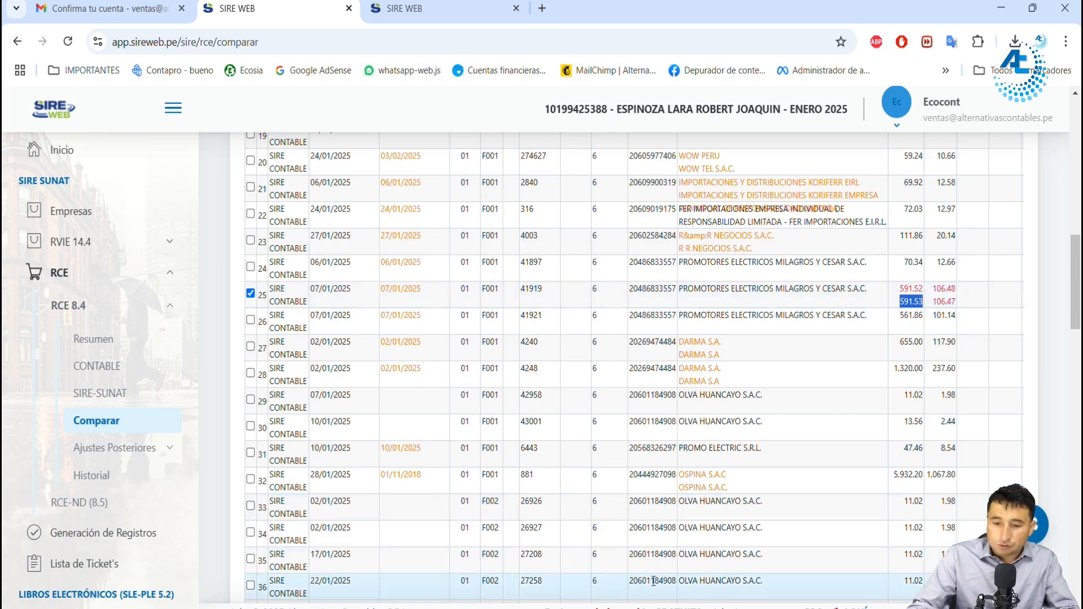
pyautogui.scroll(-2, 679, 592)
pyautogui.scroll(1, 672, 532)
pyautogui.moveTo(915, 225); pyautogui.dragTo(923, 222)
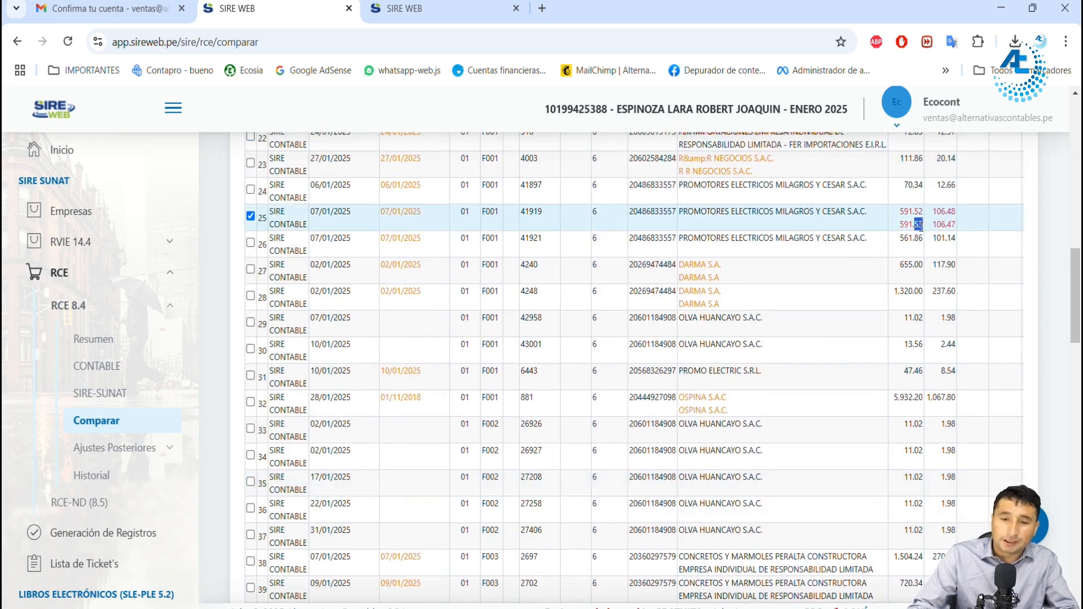
pyautogui.moveTo(951, 223); pyautogui.dragTo(958, 227)
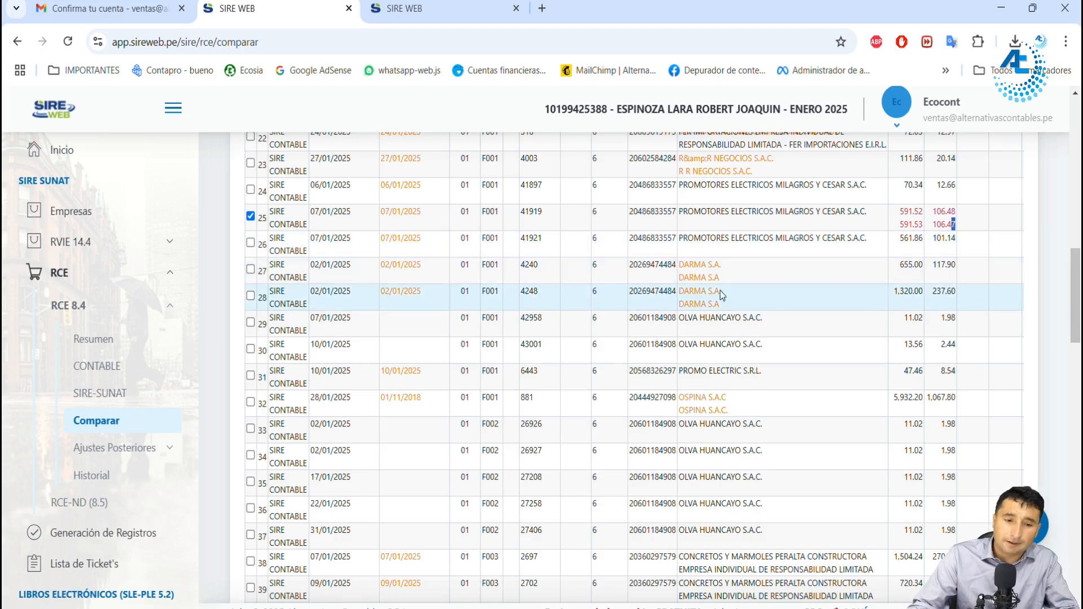
pyautogui.scroll(2, 543, 289)
pyautogui.scroll(10, 388, 293)
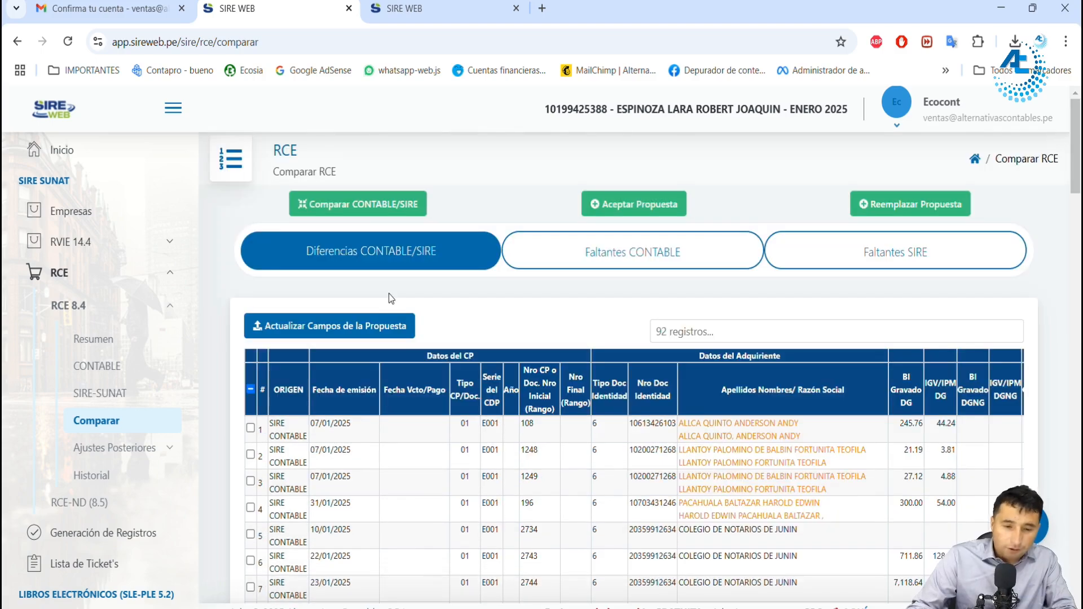
pyautogui.click(364, 323)
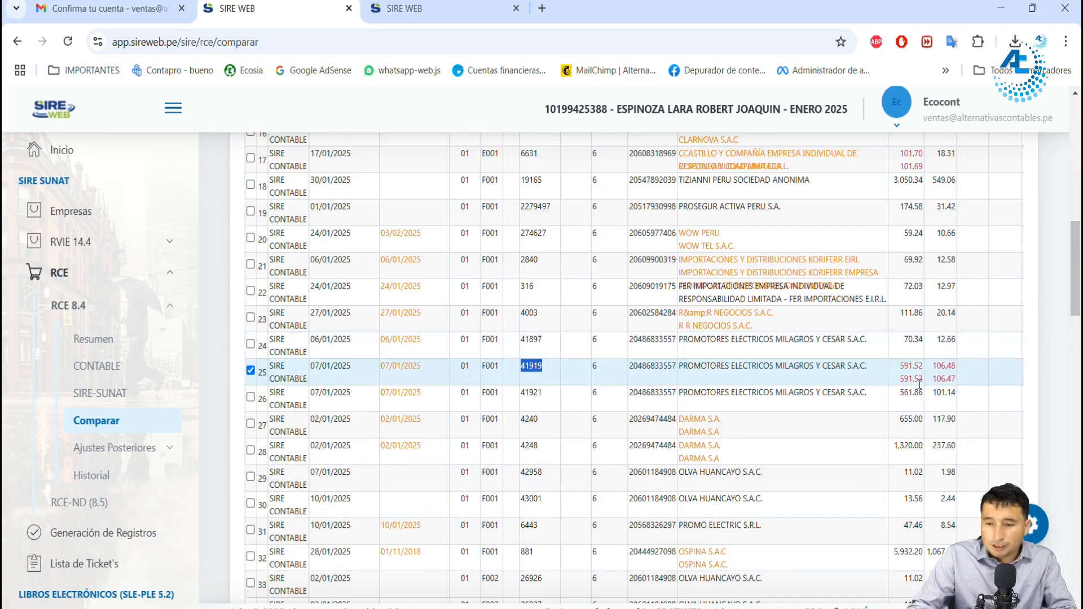
pyautogui.scroll(11, 363, 305)
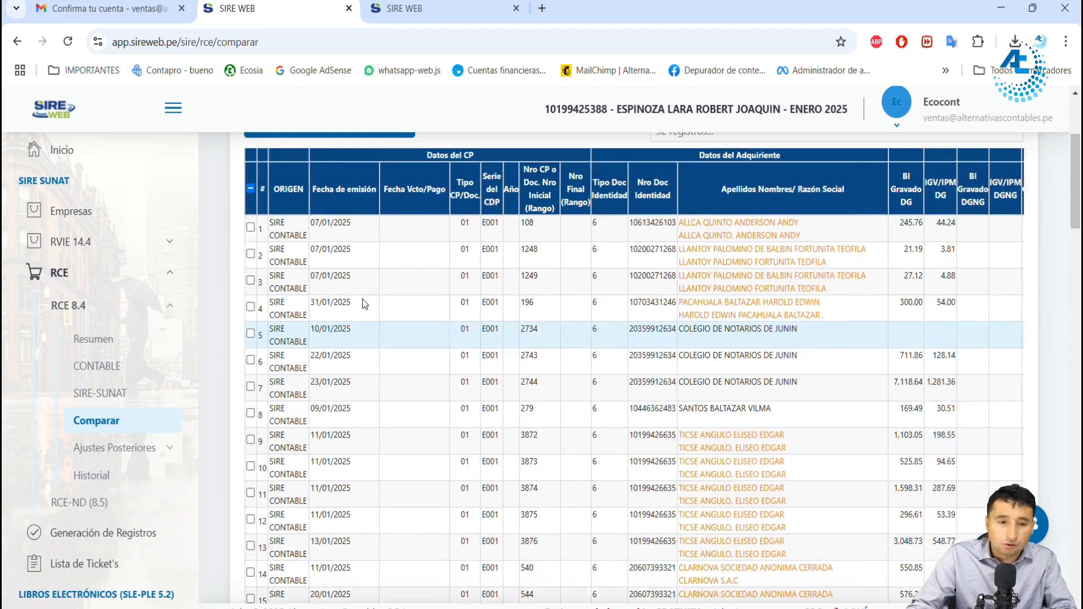
pyautogui.click(317, 330)
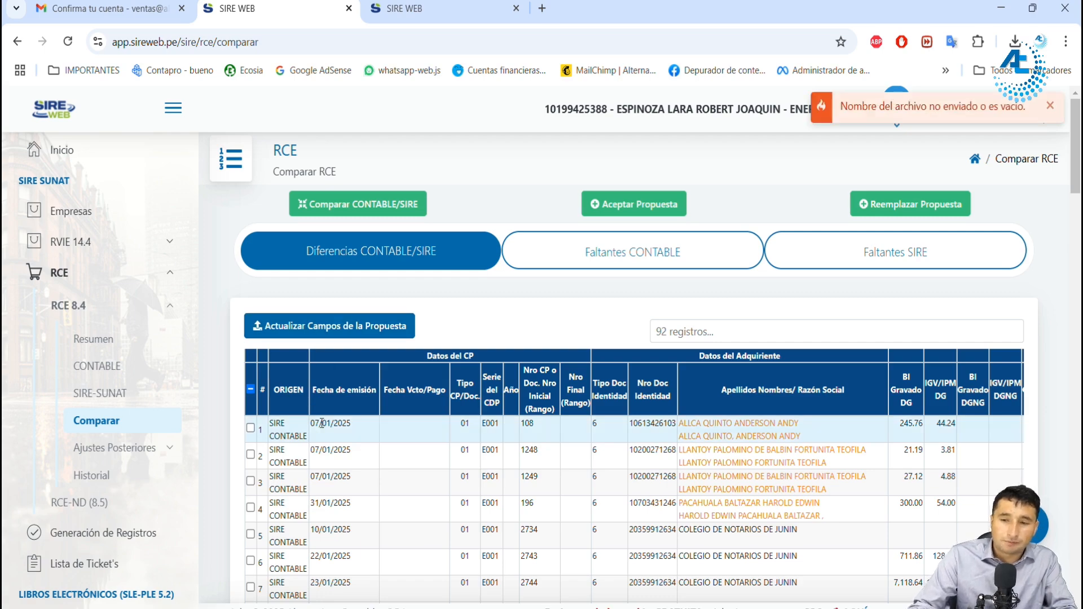
# Step: Locate purchase voucher E001-6631 in the RCE differences and compare its SIRE and CONTABLE taxable base amounts
pyautogui.scroll(-8, 395, 401)
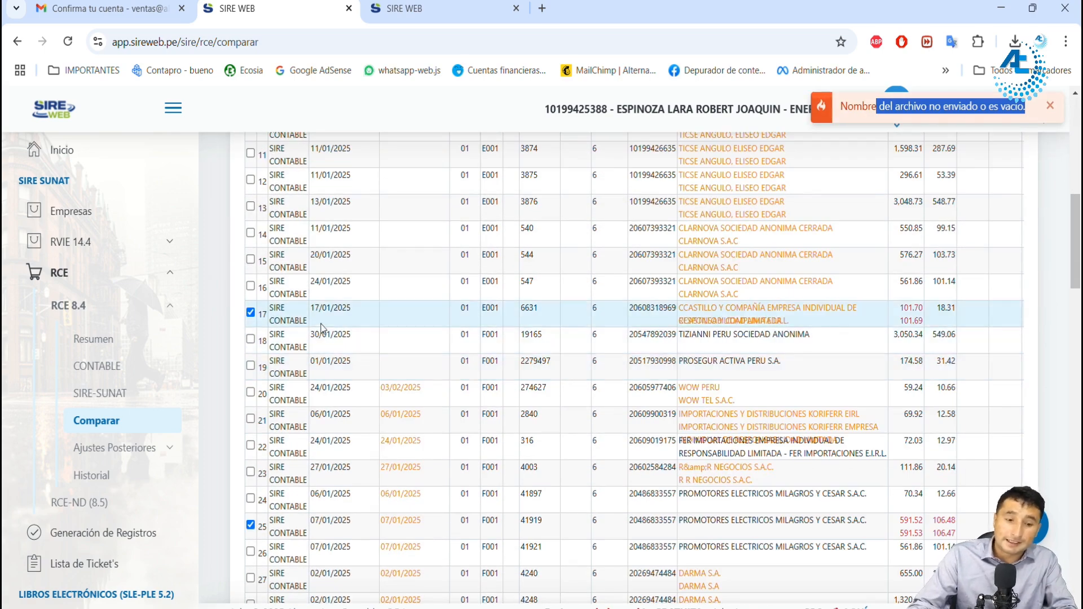
pyautogui.scroll(8, 384, 330)
pyautogui.scroll(1, 312, 297)
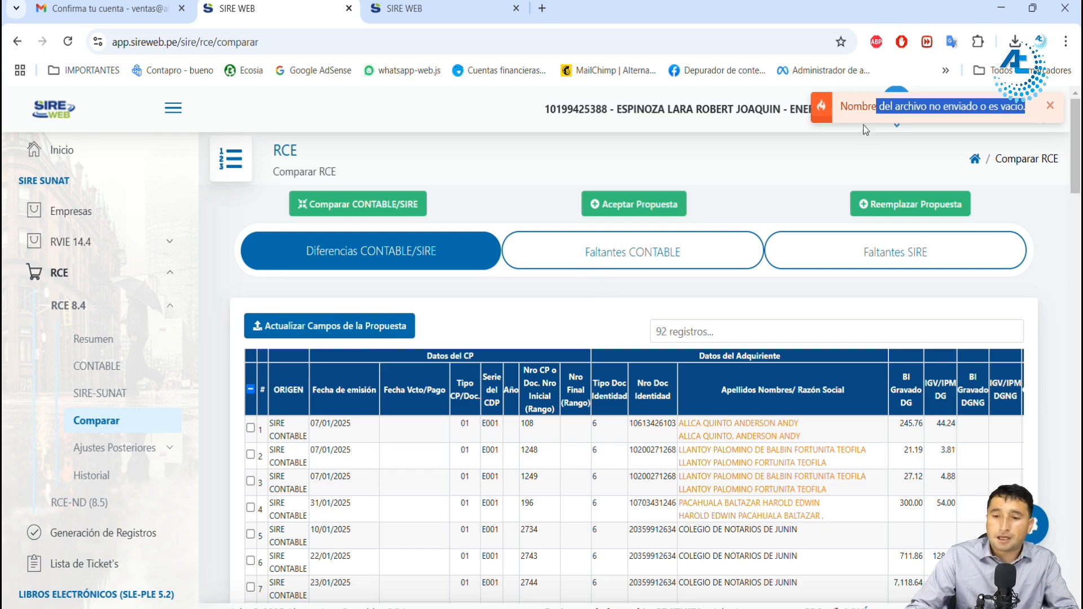
pyautogui.scroll(-8, 390, 373)
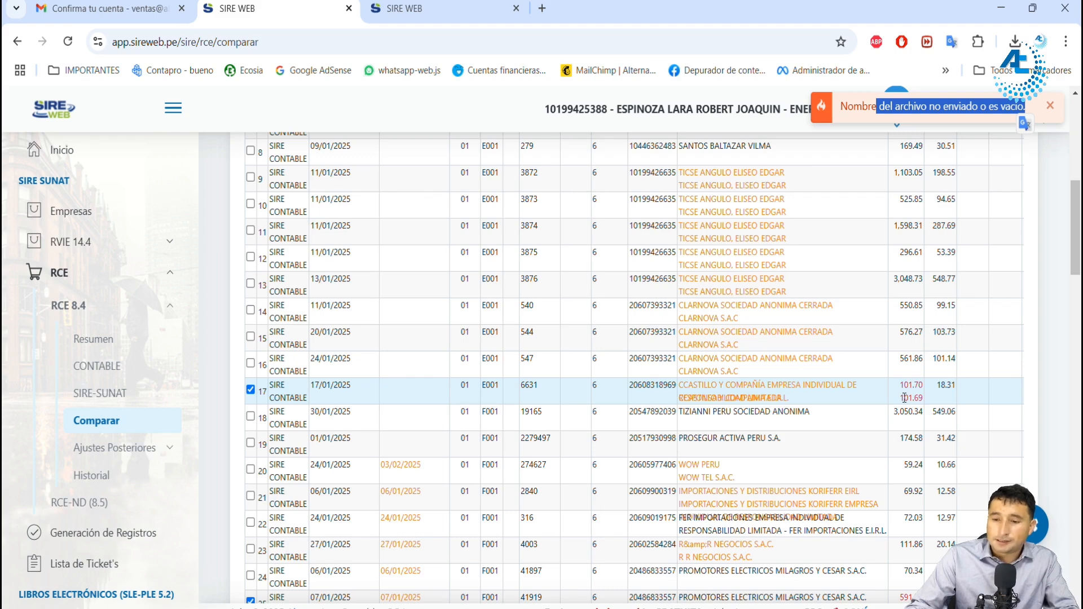
pyautogui.moveTo(900, 385); pyautogui.dragTo(923, 385)
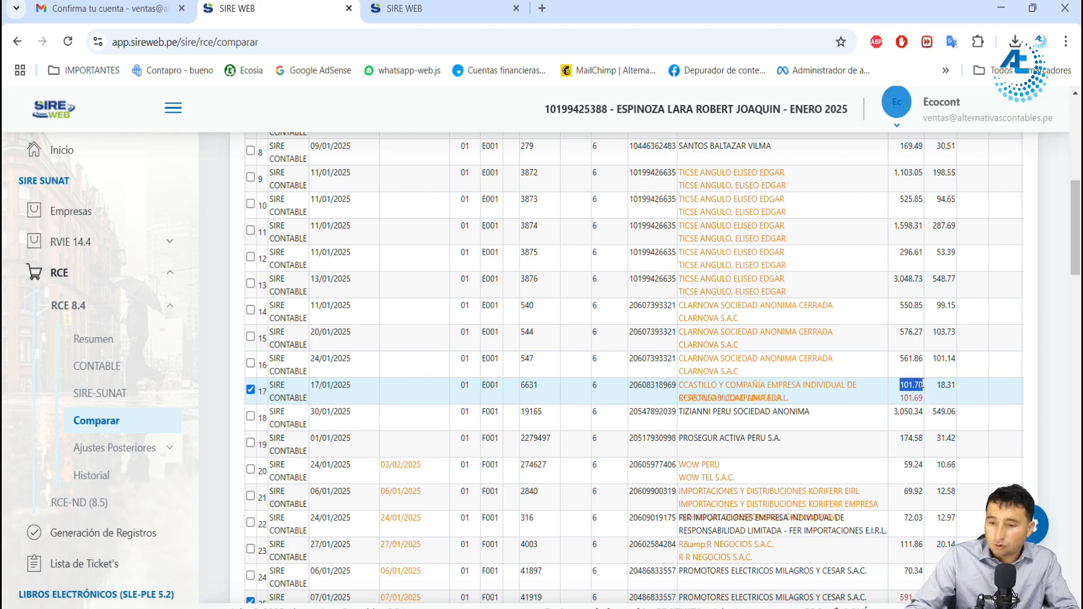
pyautogui.moveTo(904, 397); pyautogui.dragTo(924, 398)
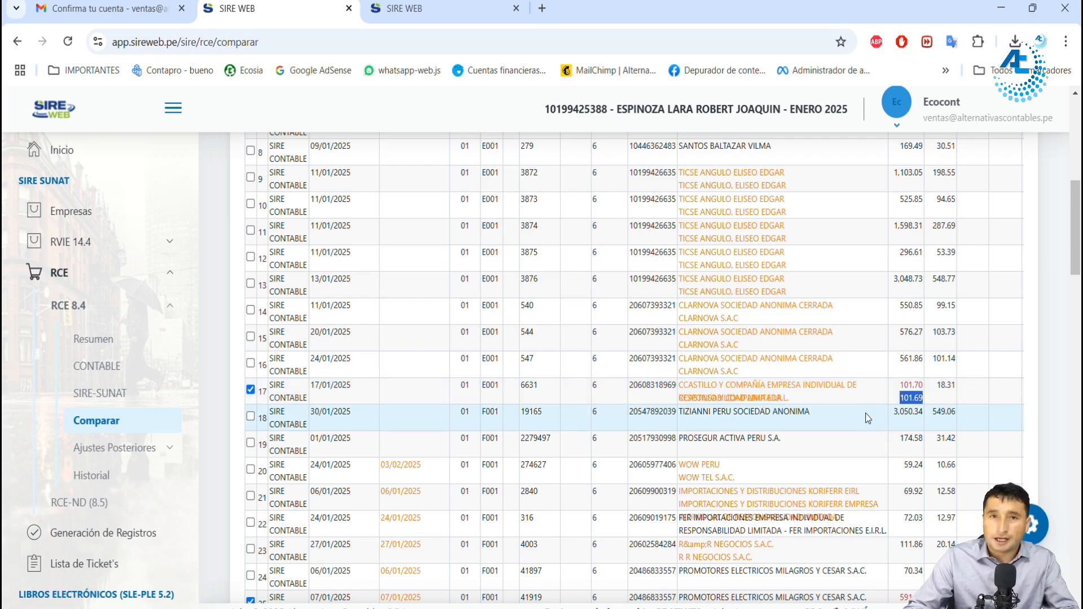
# Step: Review the remaining purchase difference rows and their columns through CAR SUNAT
pyautogui.scroll(-20, 778, 493)
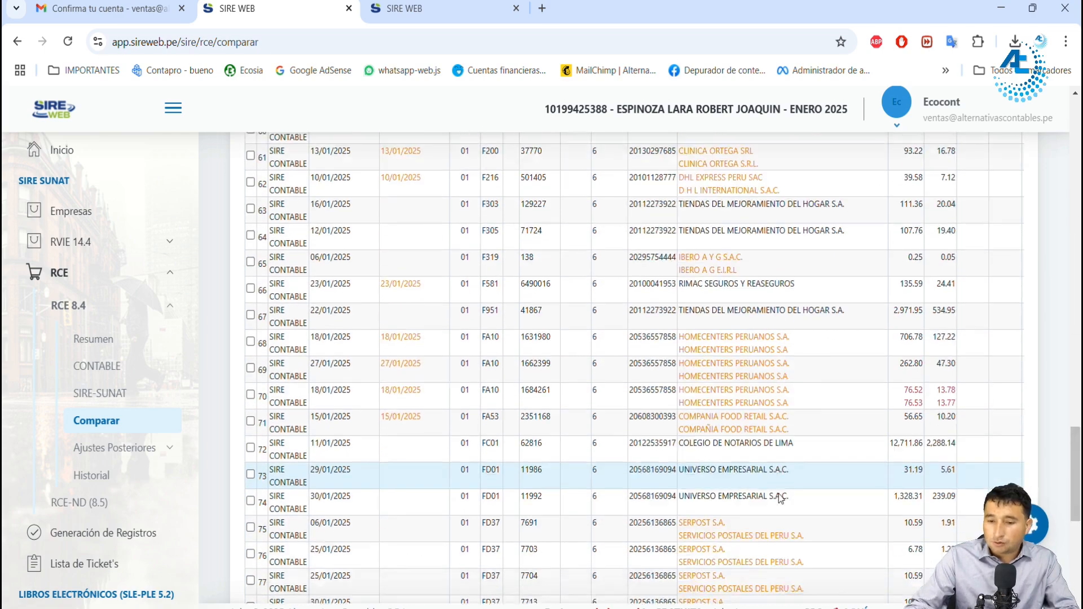
pyautogui.moveTo(589, 530); pyautogui.dragTo(975, 532)
pyautogui.scroll(20, 757, 395)
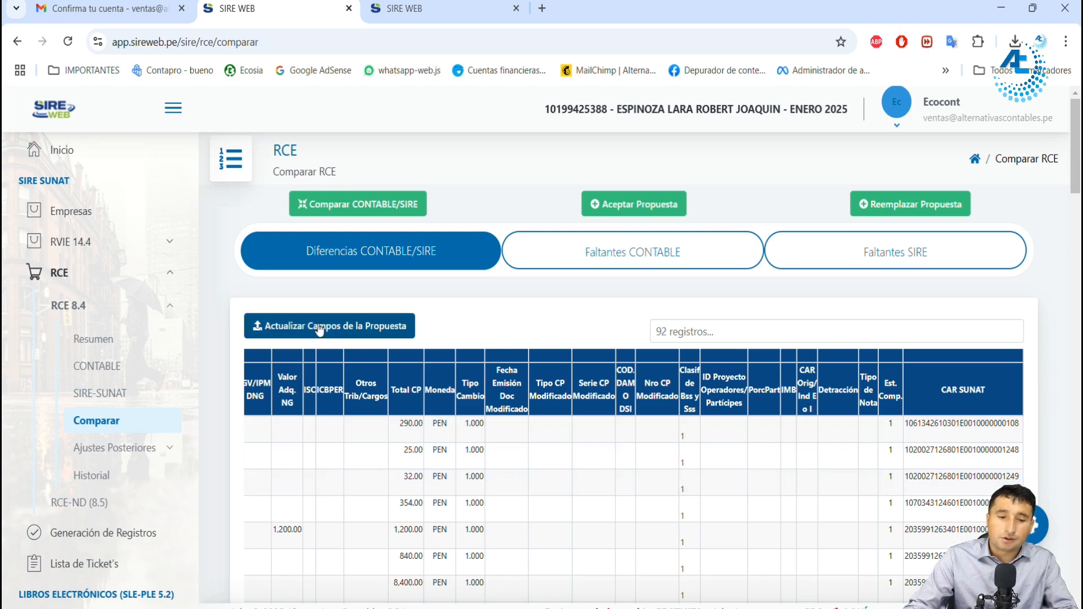
# Step: Check the Faltantes SIRE and Faltantes CONTABLE lists, and accept SUNAT's RCE proposal with Aceptar Propuesta
pyautogui.click(622, 264)
pyautogui.click(875, 269)
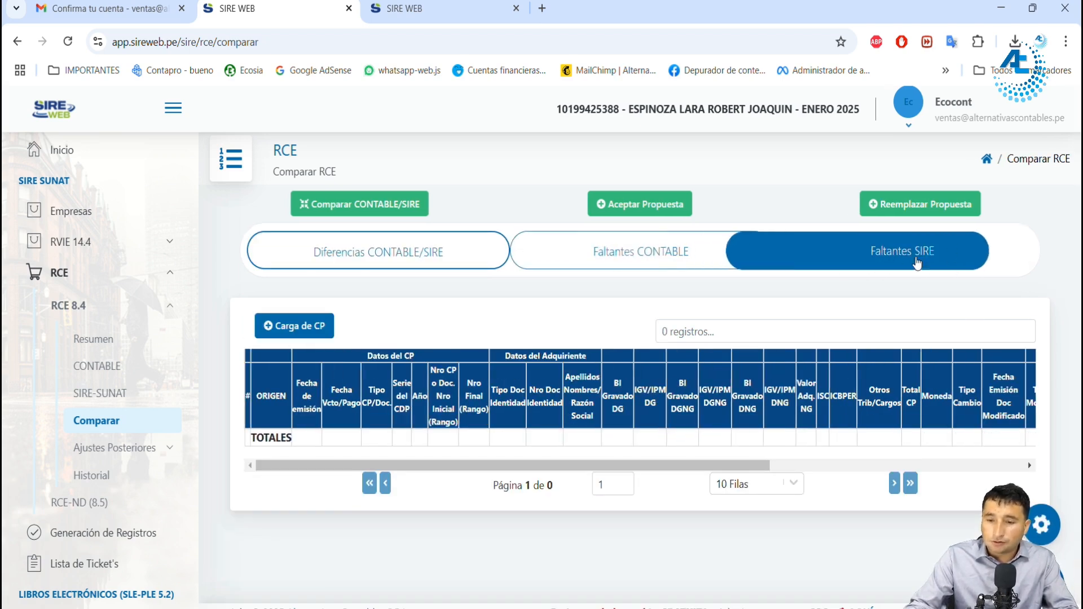
pyautogui.click(656, 259)
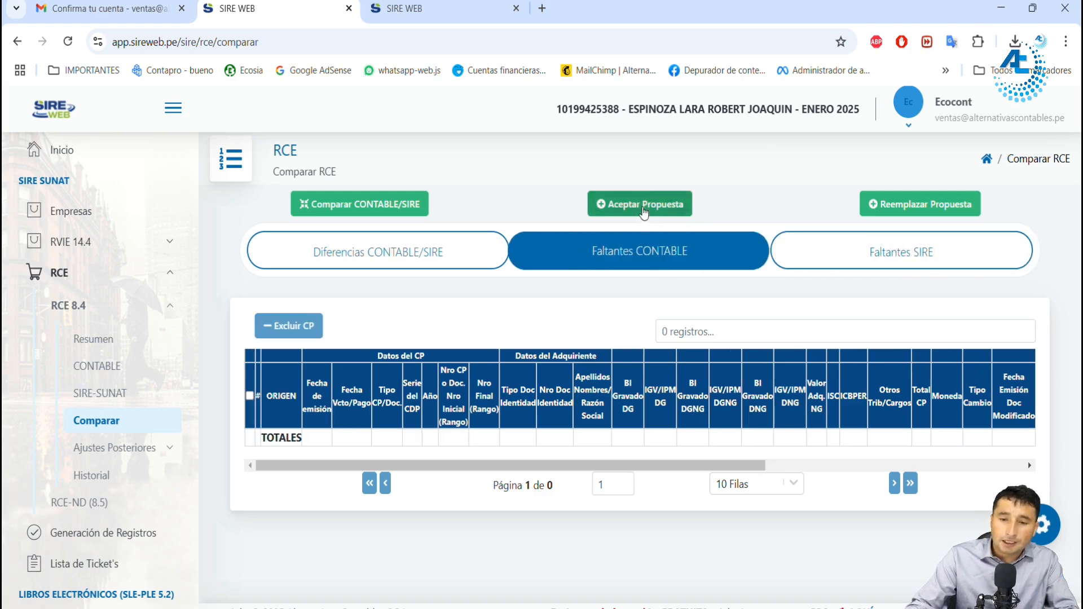
pyautogui.click(639, 204)
pyautogui.click(612, 463)
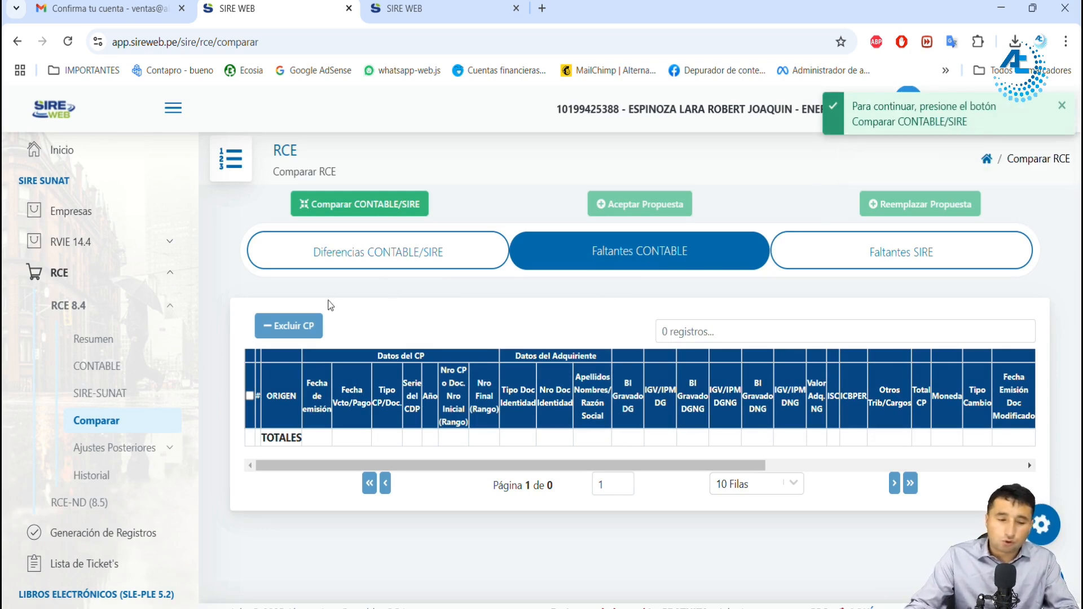
# Step: Open Generación de Registros, check the ticket list for the accepted proposal, and return to the register generation page
pyautogui.scroll(-3, 144, 447)
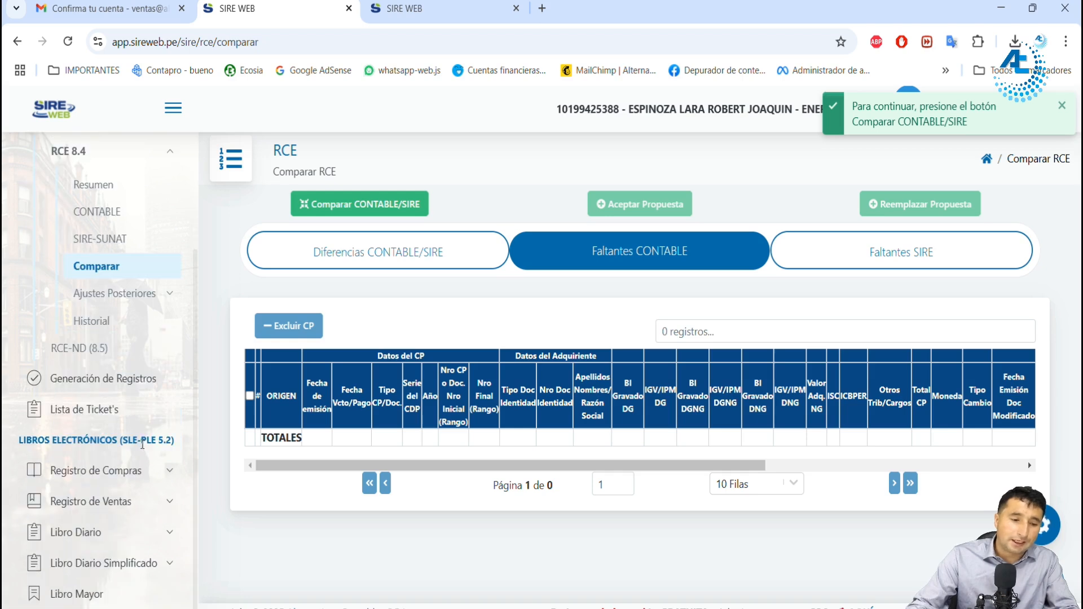
pyautogui.click(112, 379)
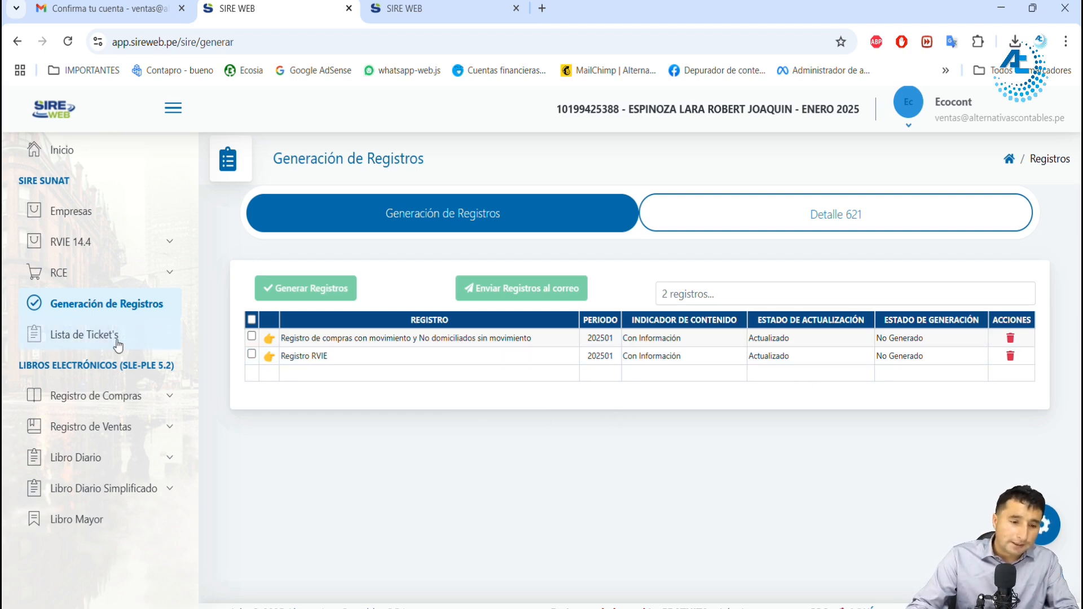
pyautogui.click(106, 337)
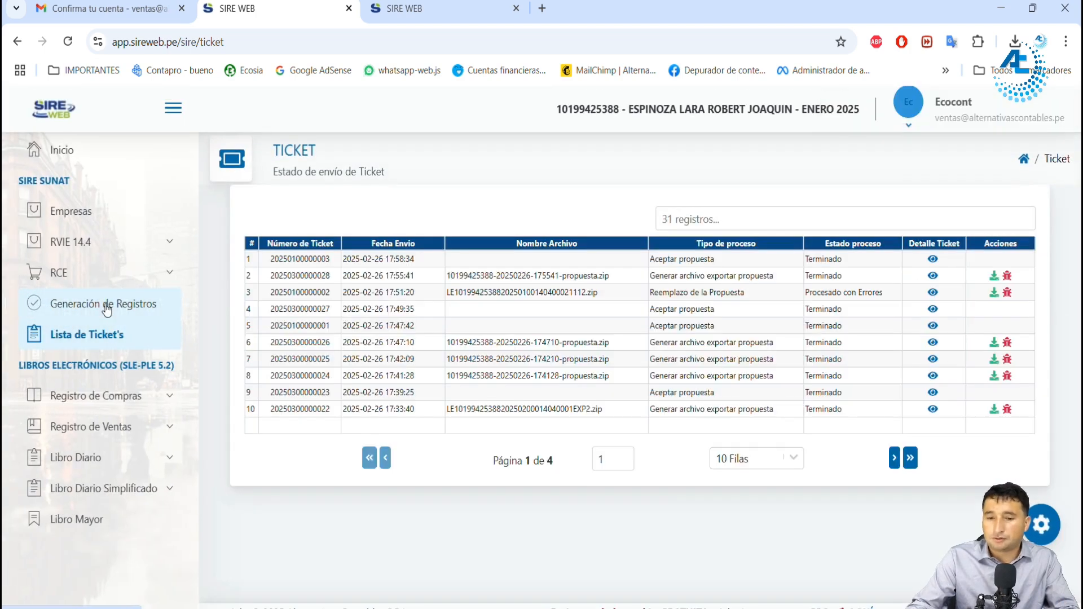
pyautogui.click(107, 308)
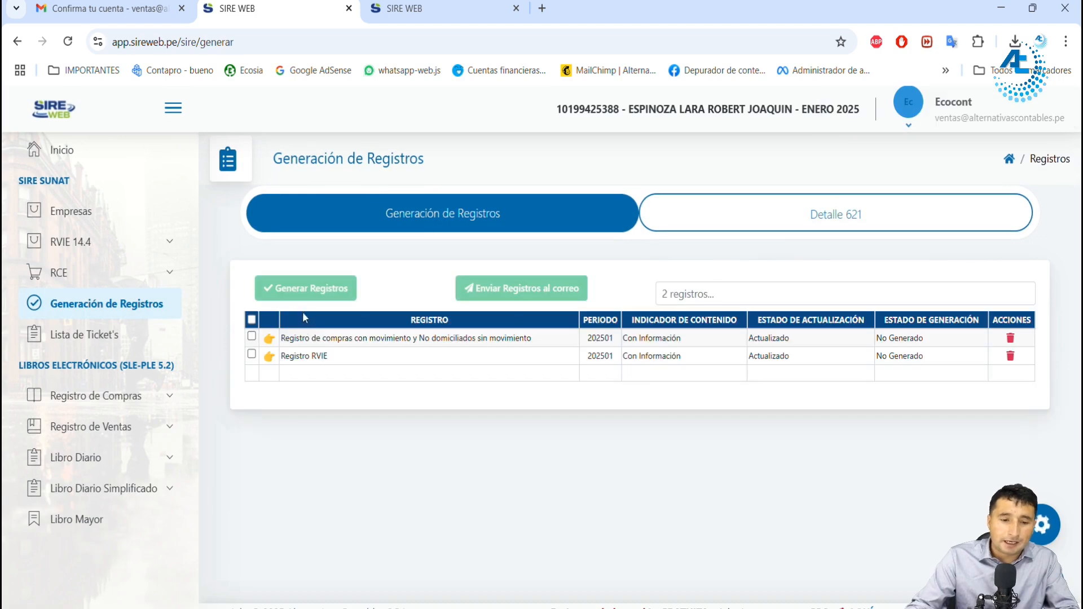
# Step: Select both January 2025 registers and review the preliminary detail of the Registro RVIE
pyautogui.click(251, 320)
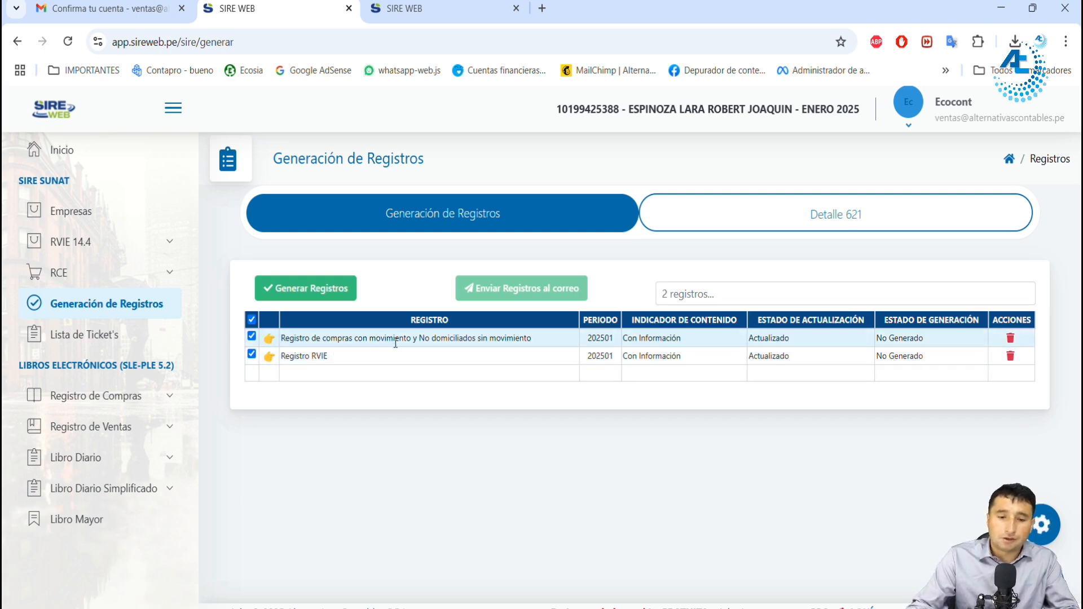
pyautogui.click(270, 356)
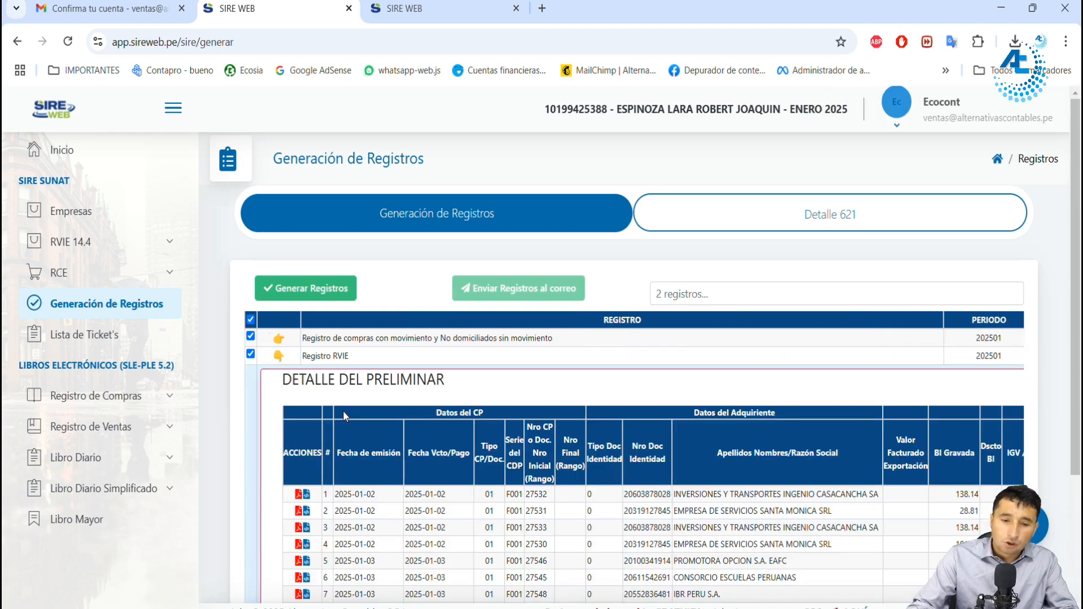
pyautogui.scroll(-3, 440, 412)
pyautogui.moveTo(432, 552); pyautogui.dragTo(362, 544)
pyautogui.scroll(3, 527, 384)
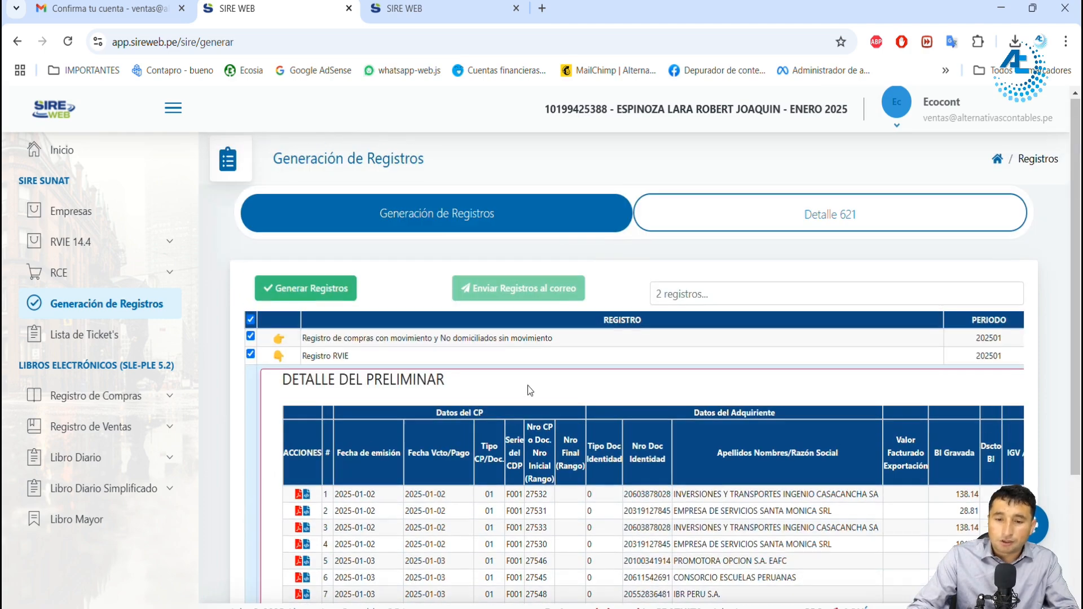
# Step: Open the Casilla FV621 detail in Detalle 621 and compare the Preliminar RVIE sales amounts with the Propuesta SUNAT
pyautogui.click(749, 219)
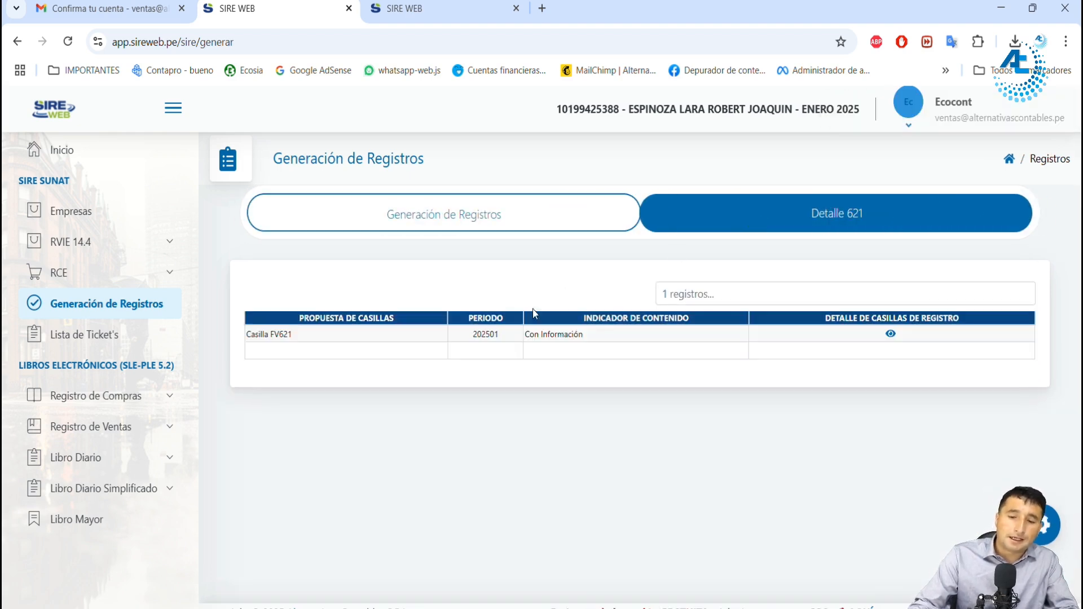
pyautogui.click(890, 334)
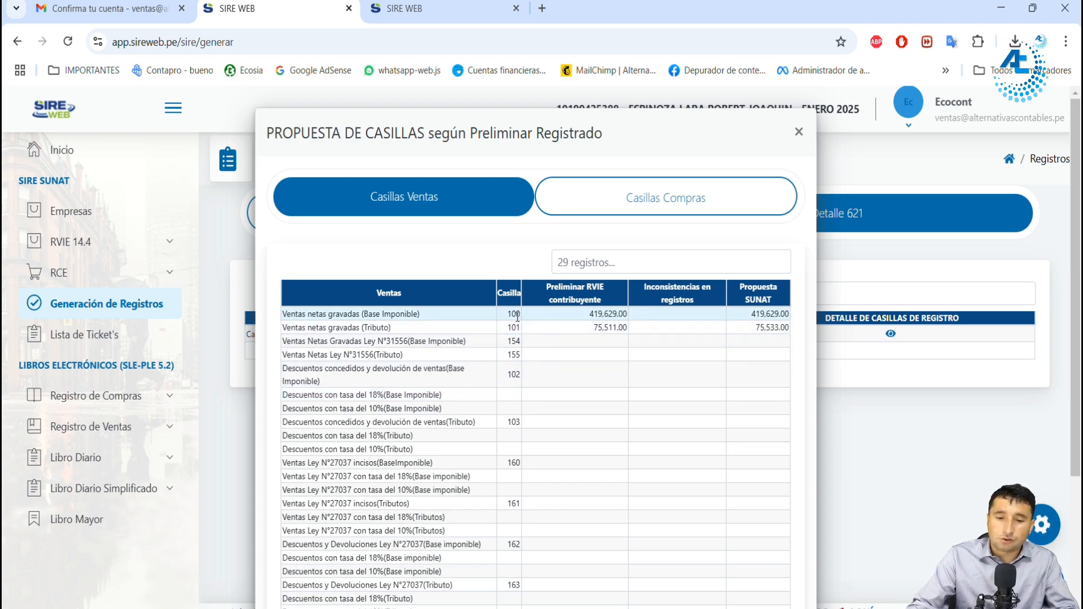
pyautogui.scroll(-2, 520, 413)
pyautogui.scroll(-2, 520, 414)
pyautogui.scroll(4, 525, 516)
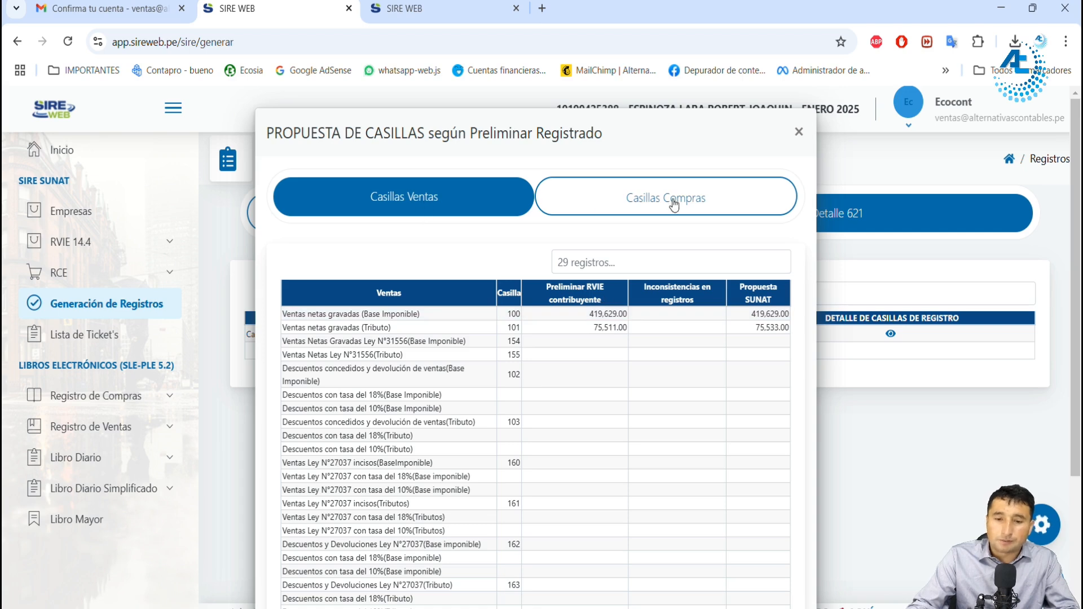
pyautogui.scroll(-3, 654, 383)
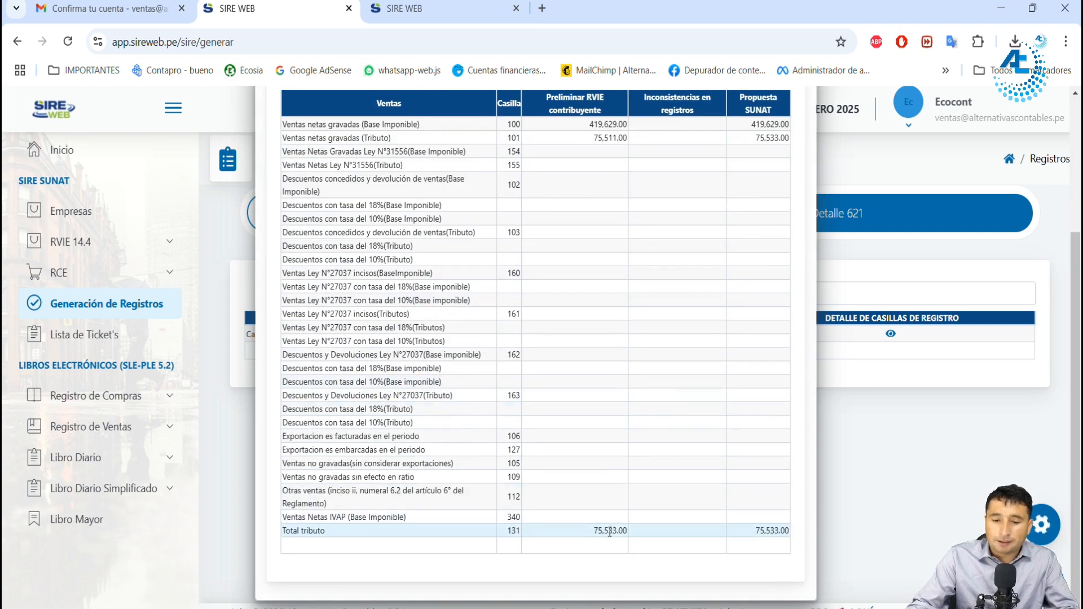
pyautogui.moveTo(594, 124); pyautogui.dragTo(611, 124)
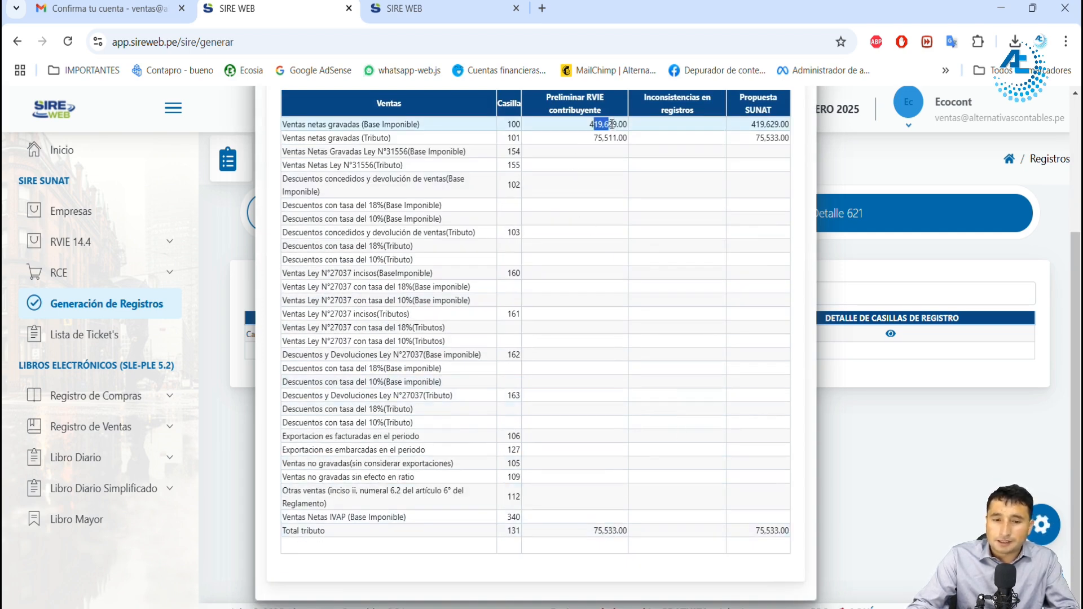
pyautogui.click(612, 139)
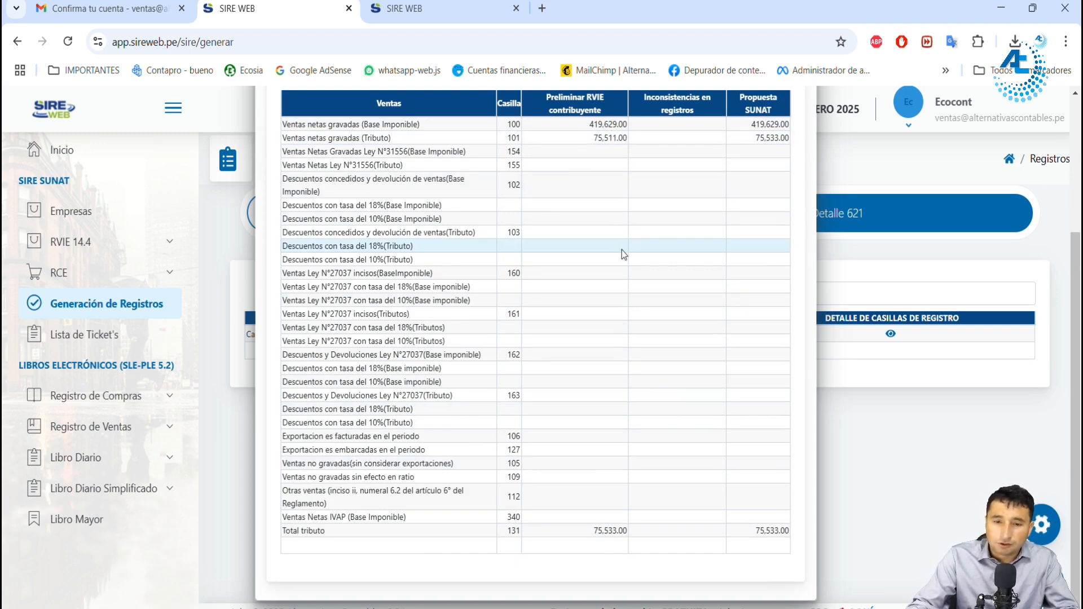
pyautogui.scroll(2, 621, 250)
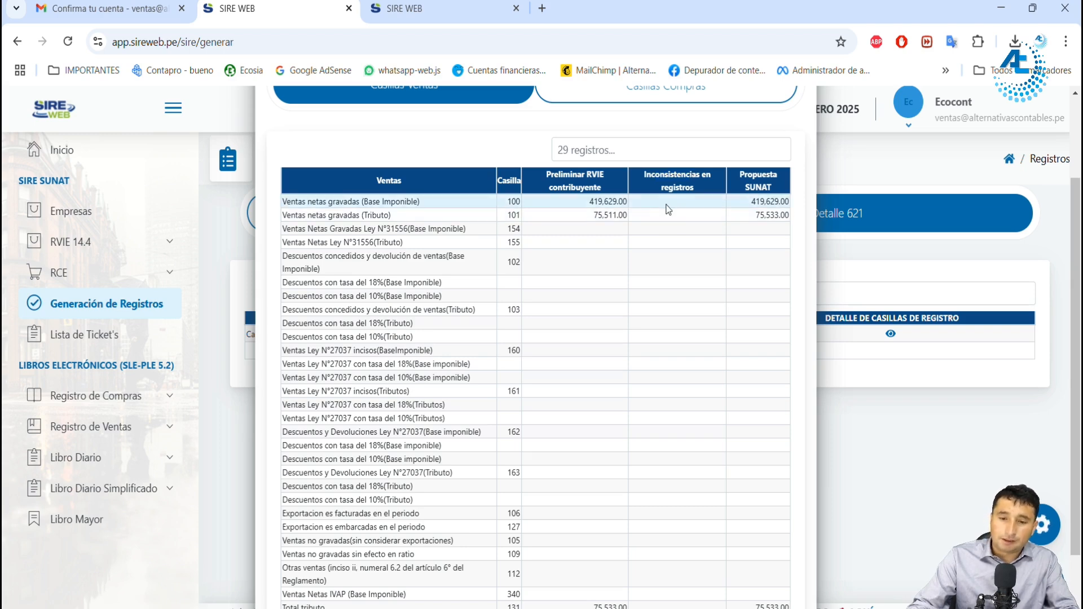
pyautogui.scroll(-2, 677, 254)
pyautogui.scroll(5, 687, 289)
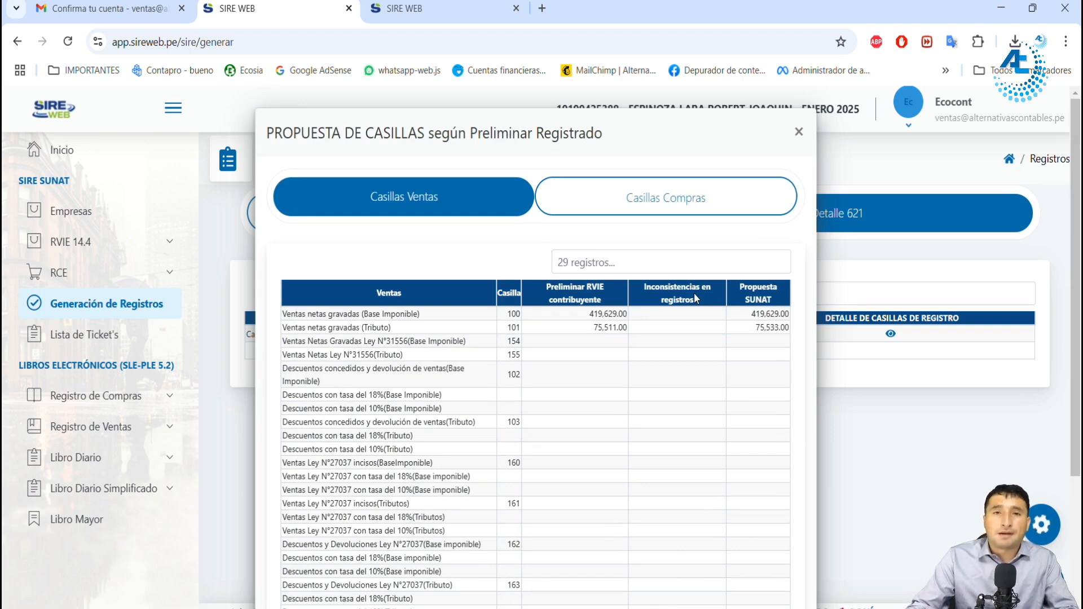
# Step: Review the purchase amounts in Casillas Compras, including Inconsistencias en registros, and close the casillas proposal
pyautogui.click(666, 197)
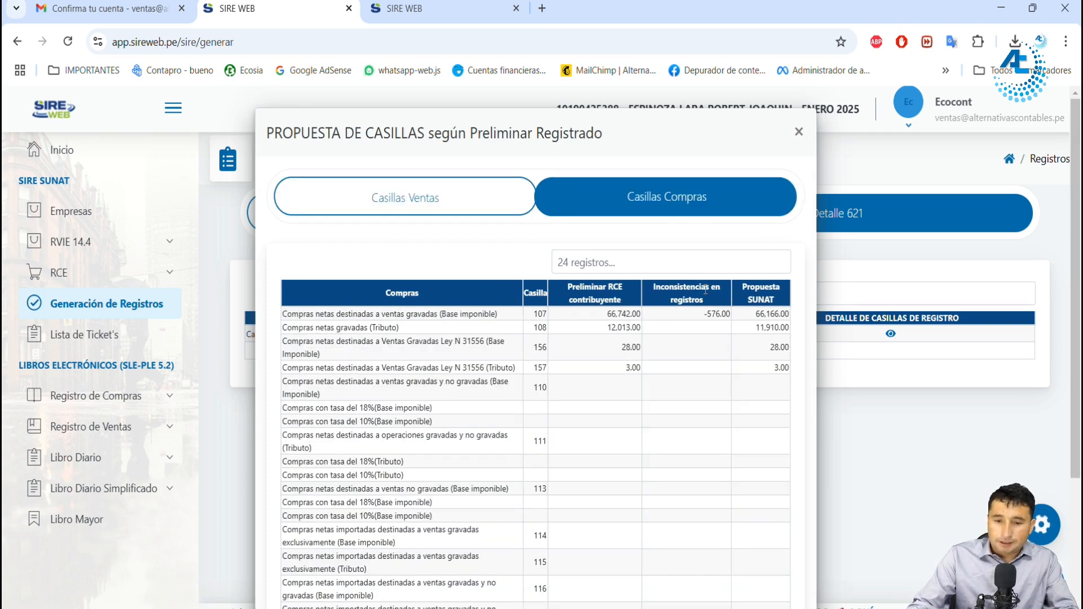
pyautogui.scroll(-5, 685, 321)
pyautogui.scroll(2, 703, 252)
pyautogui.scroll(2, 703, 252)
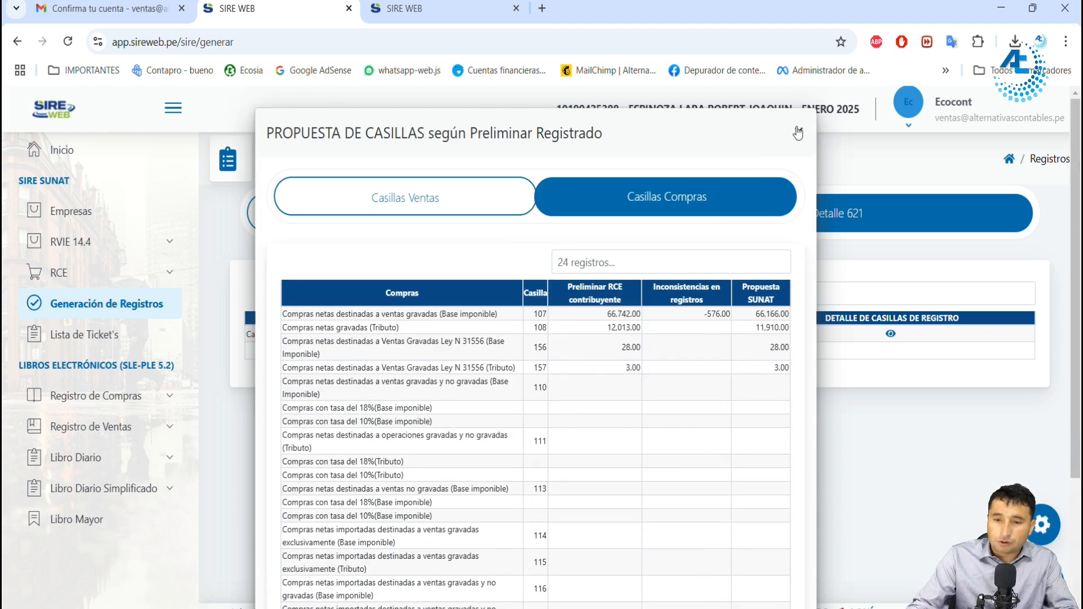
pyautogui.click(798, 136)
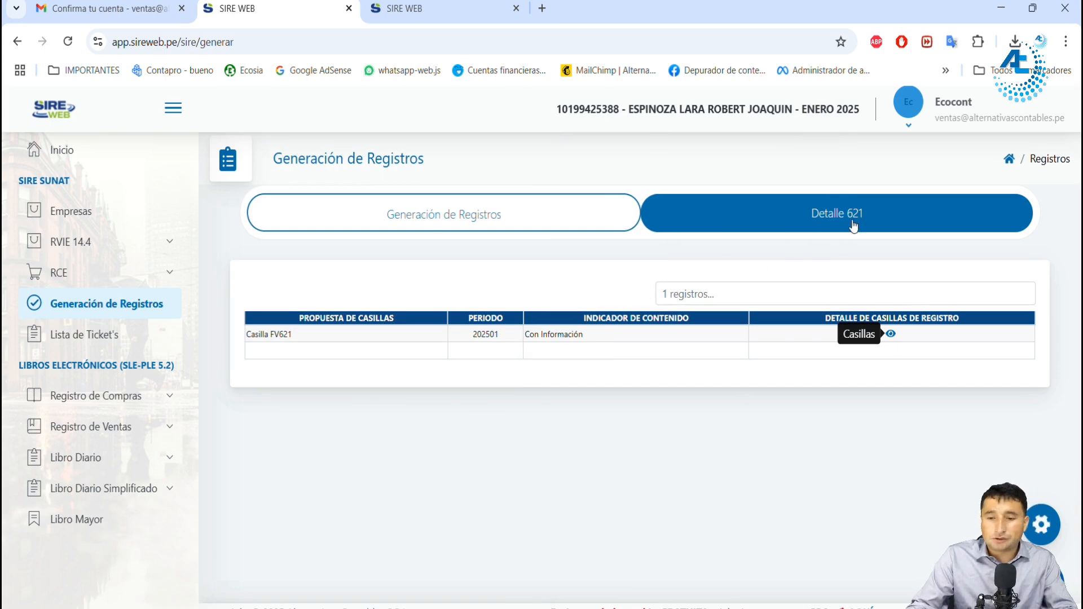
# Step: Select the purchases and RVIE registers for period 202501, run Generar Registros, and accept the generation alert
pyautogui.click(491, 220)
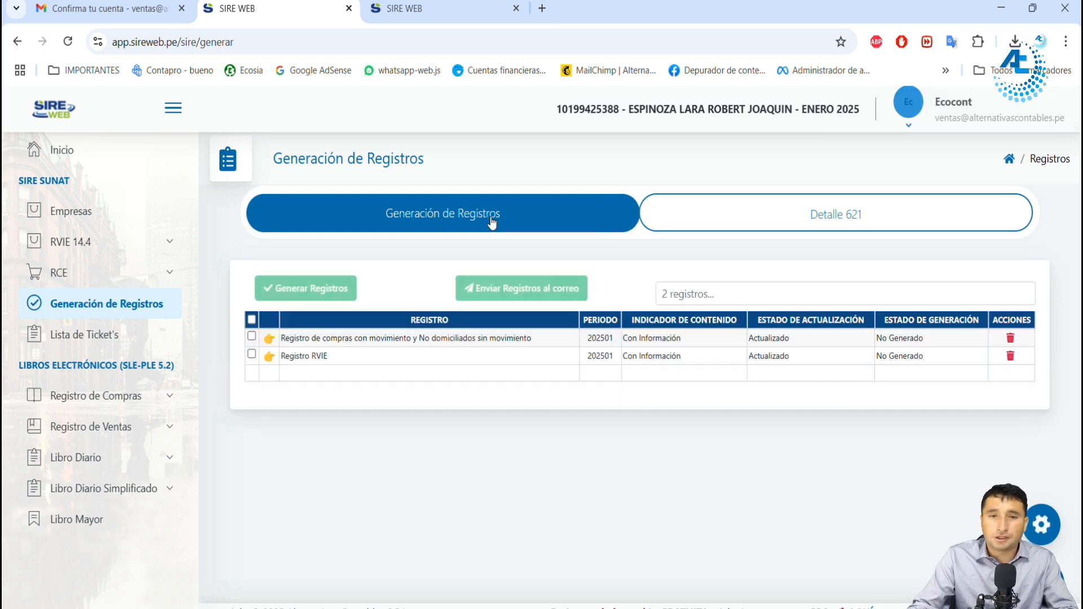
pyautogui.click(252, 321)
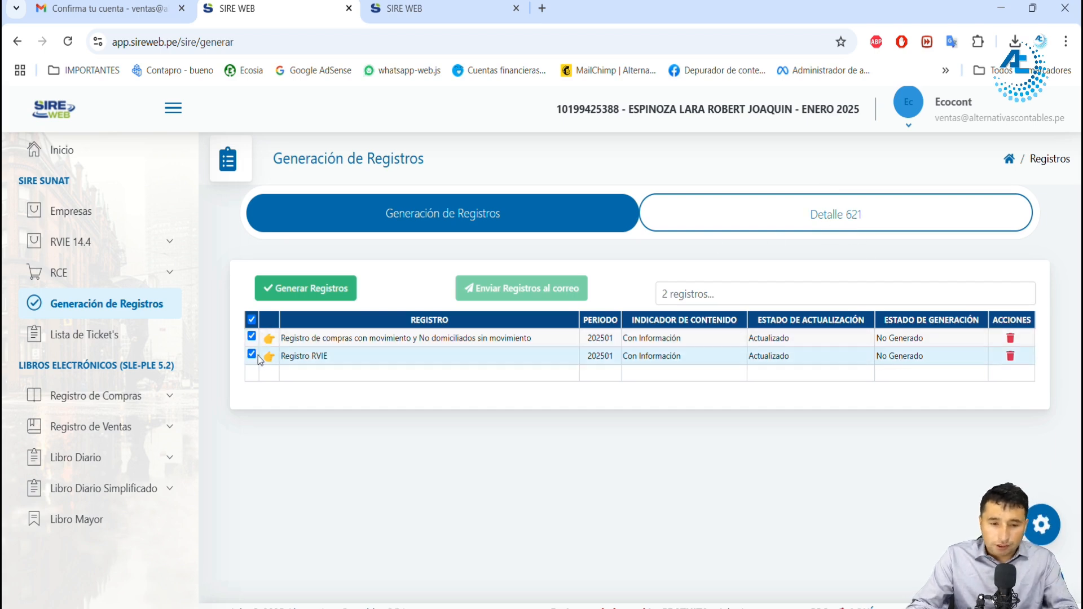
pyautogui.click(301, 288)
pyautogui.moveTo(451, 285); pyautogui.dragTo(635, 285)
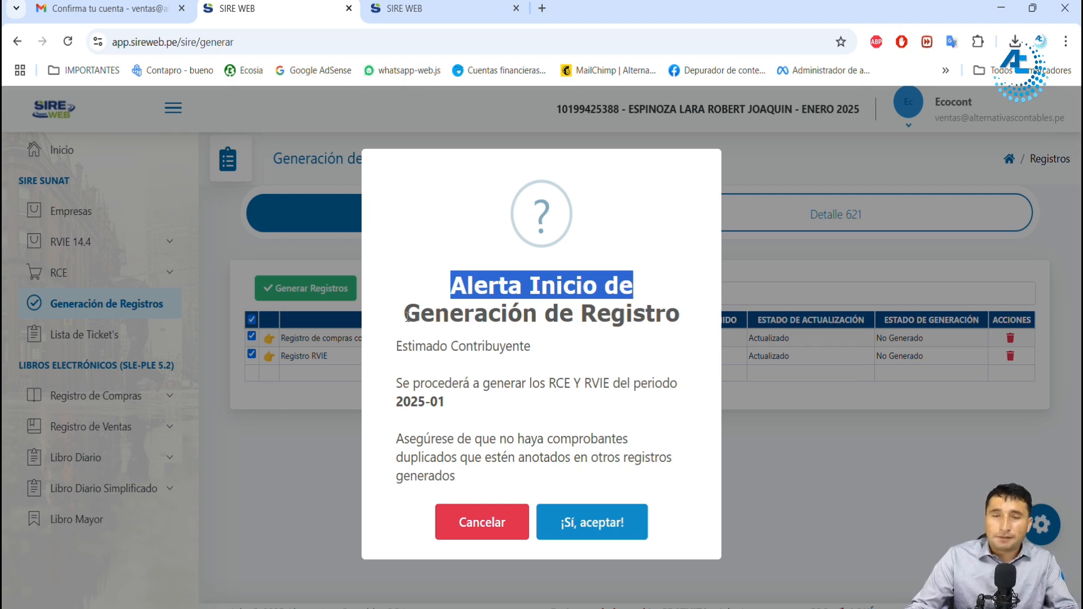
pyautogui.click(422, 350)
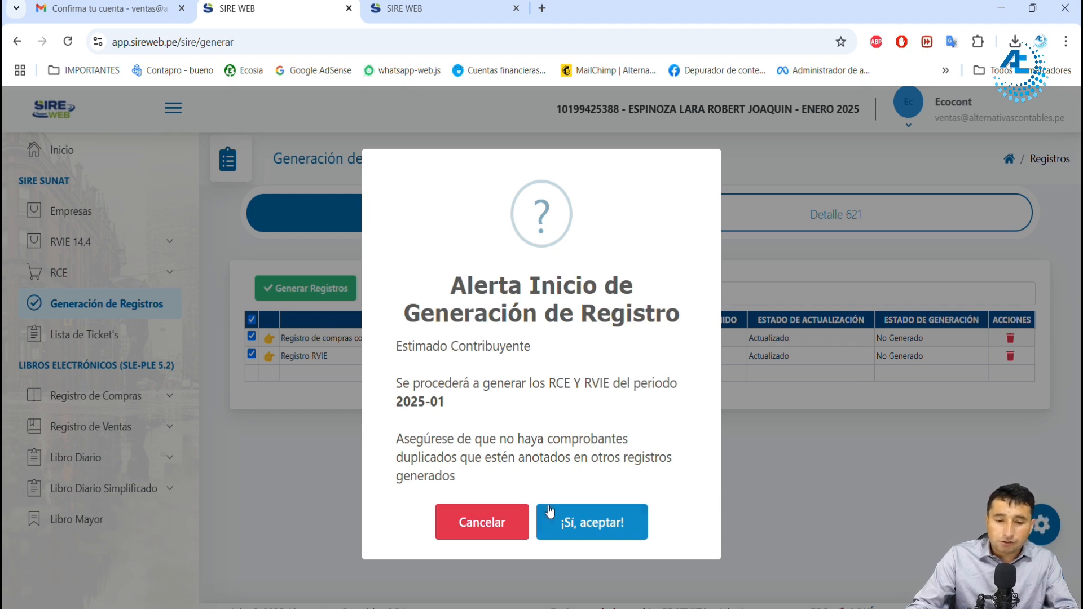
pyautogui.click(594, 522)
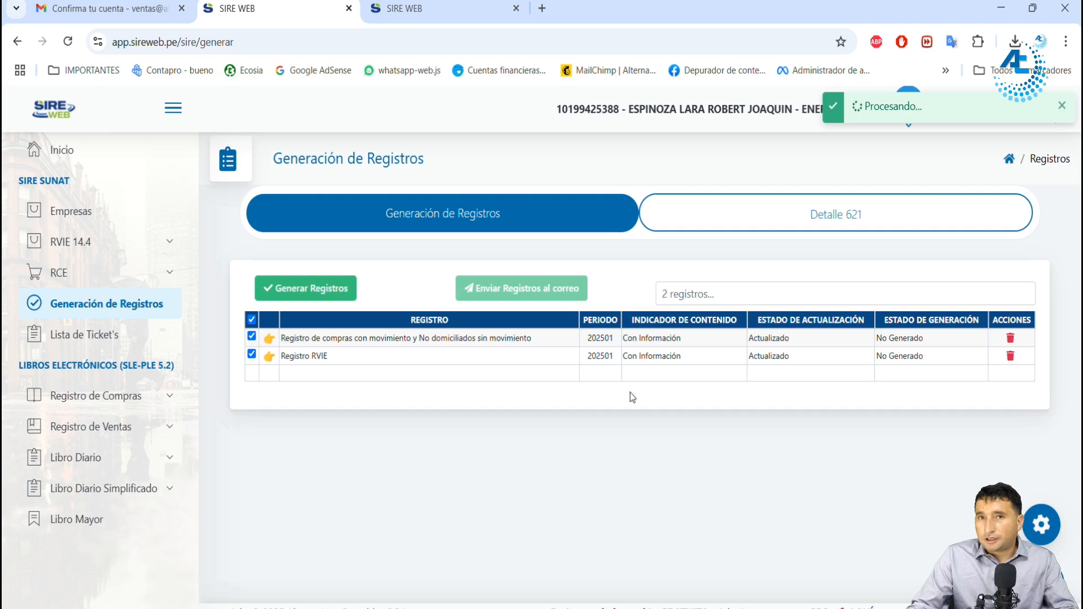
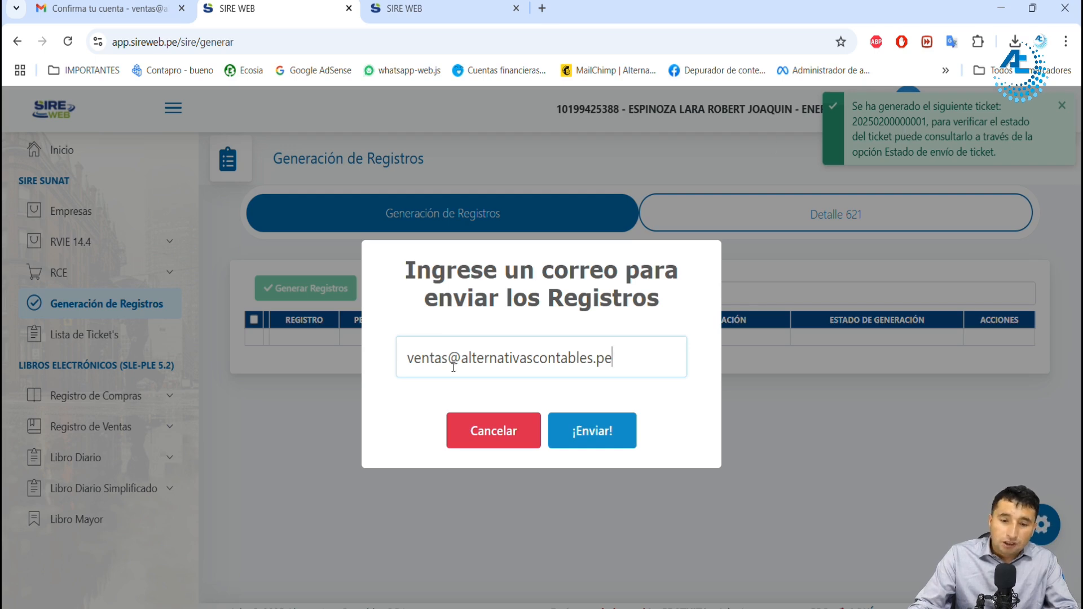
# Step: Send the generated registers to the account's sales e-mail address
pyautogui.moveTo(407, 358); pyautogui.dragTo(642, 356)
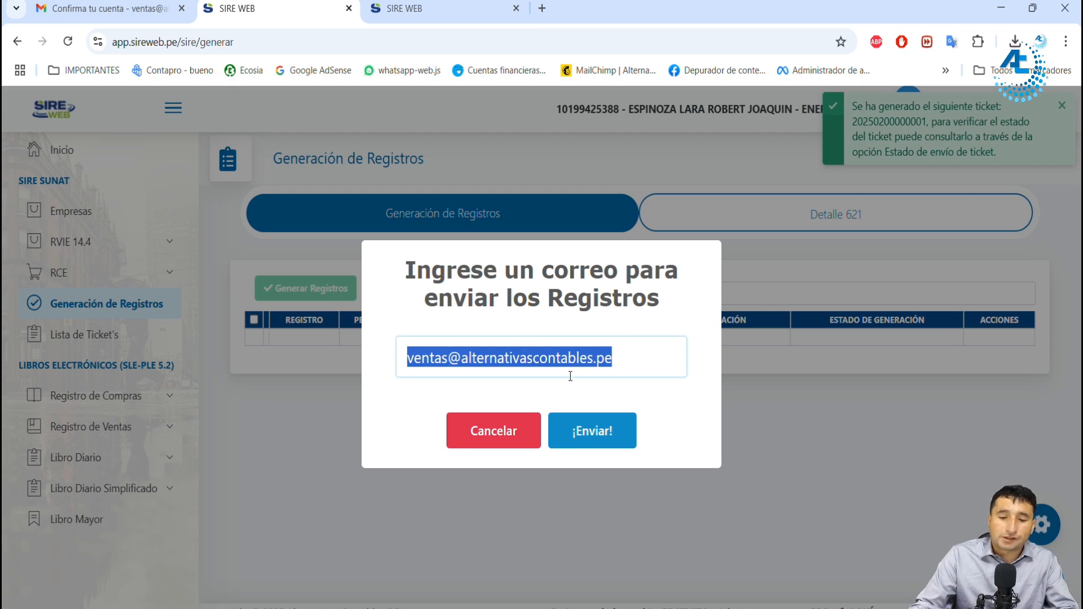
pyautogui.click(410, 358)
pyautogui.tripleClick(461, 359)
pyautogui.click(614, 418)
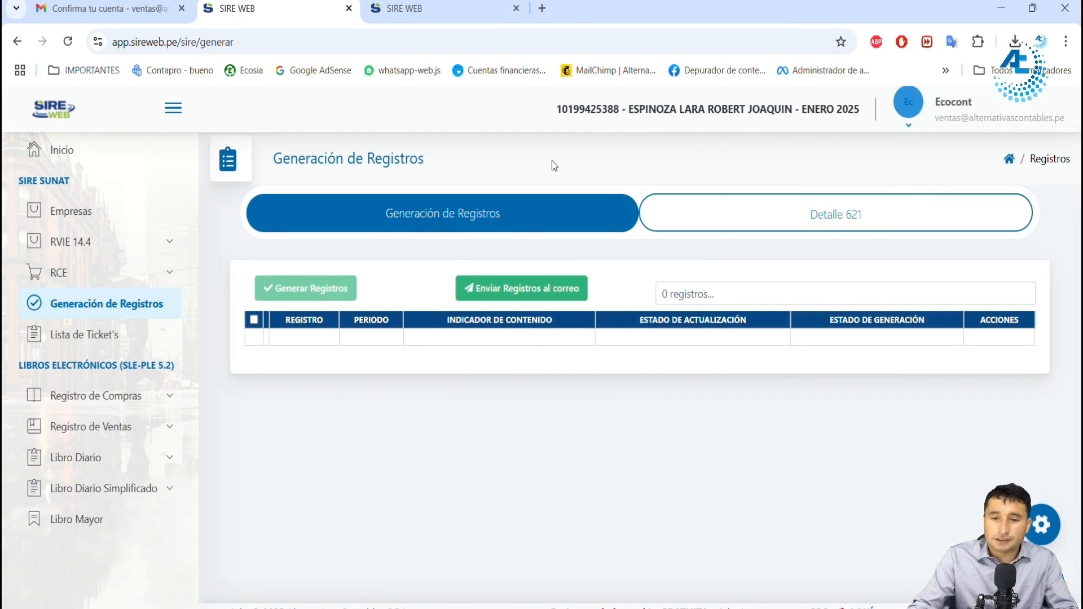
# Step: Open Lista de Ticket's and check the process type, status and detail of the newest Generación de Registros ticket
pyautogui.click(102, 345)
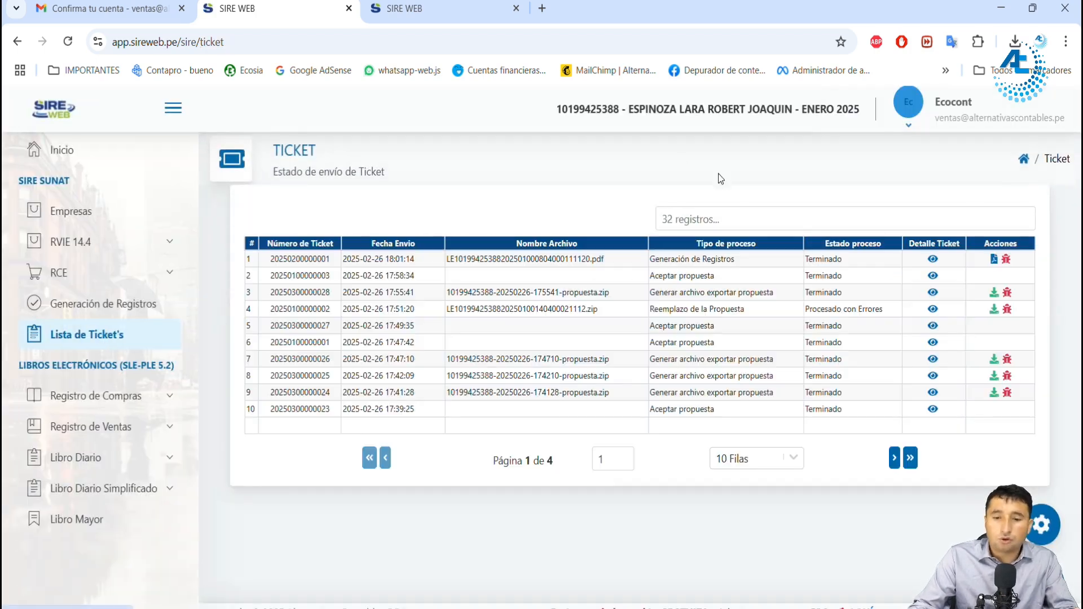
pyautogui.moveTo(501, 259); pyautogui.dragTo(732, 261)
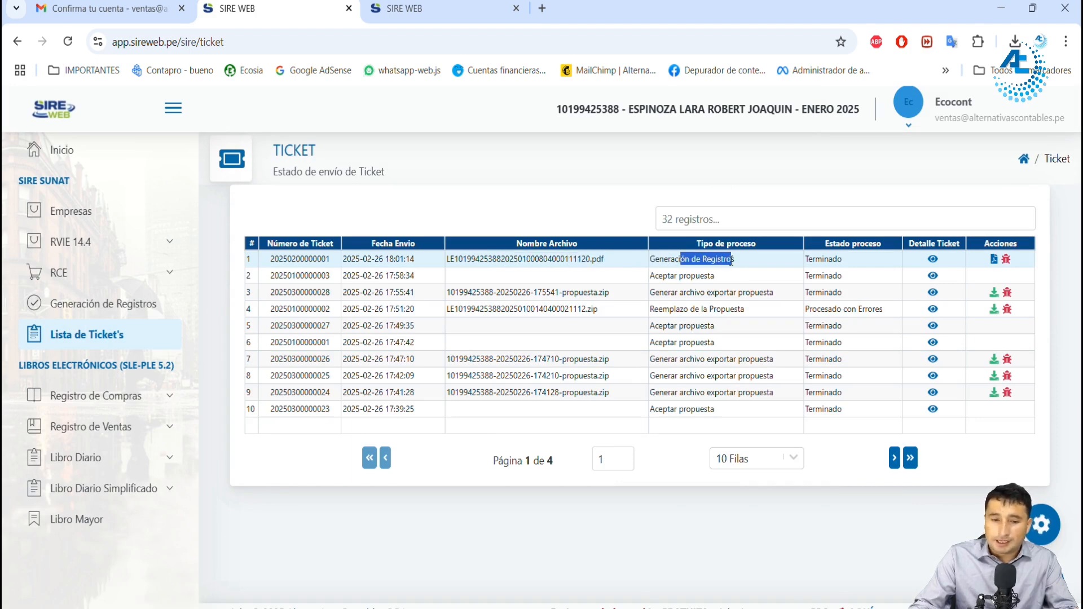
pyautogui.moveTo(812, 259); pyautogui.dragTo(839, 260)
pyautogui.click(931, 259)
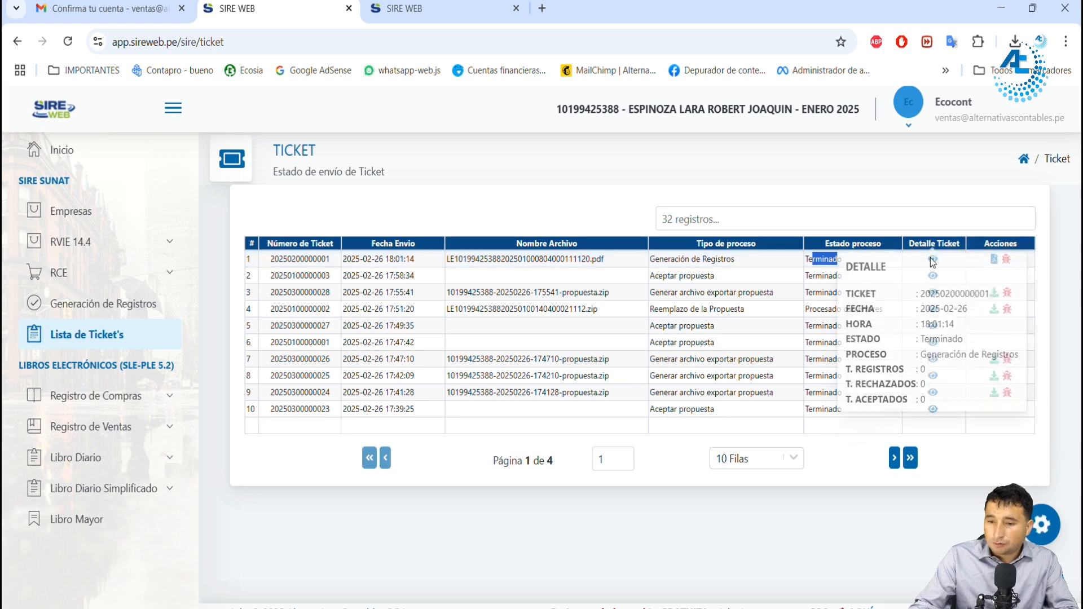
pyautogui.click(783, 283)
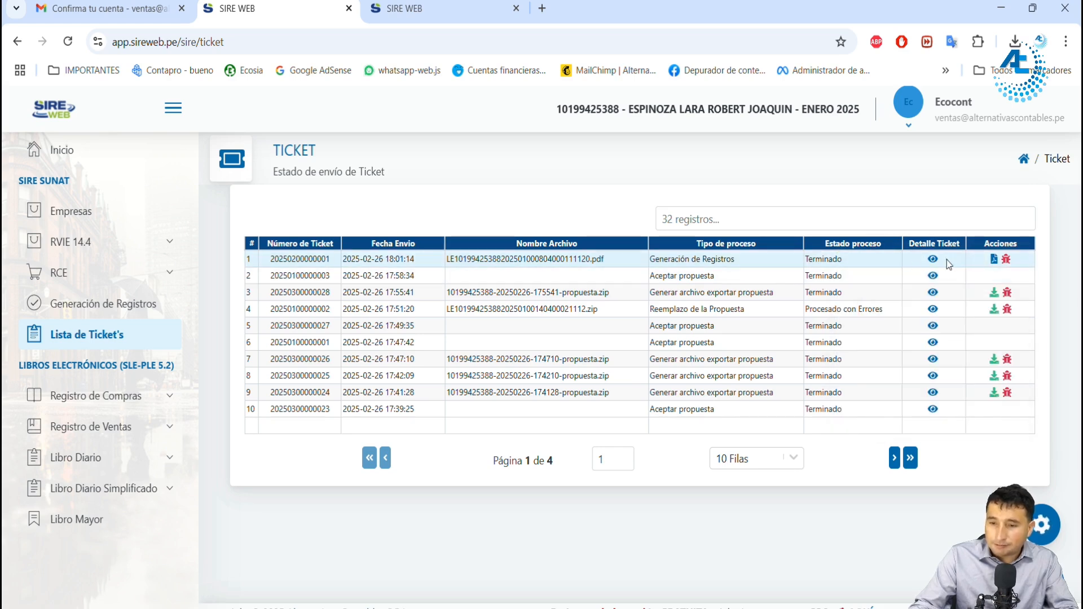
# Step: Download the purchases register certificate PDF (code 0804) from the Generación de Registros ticket and open it
pyautogui.click(995, 261)
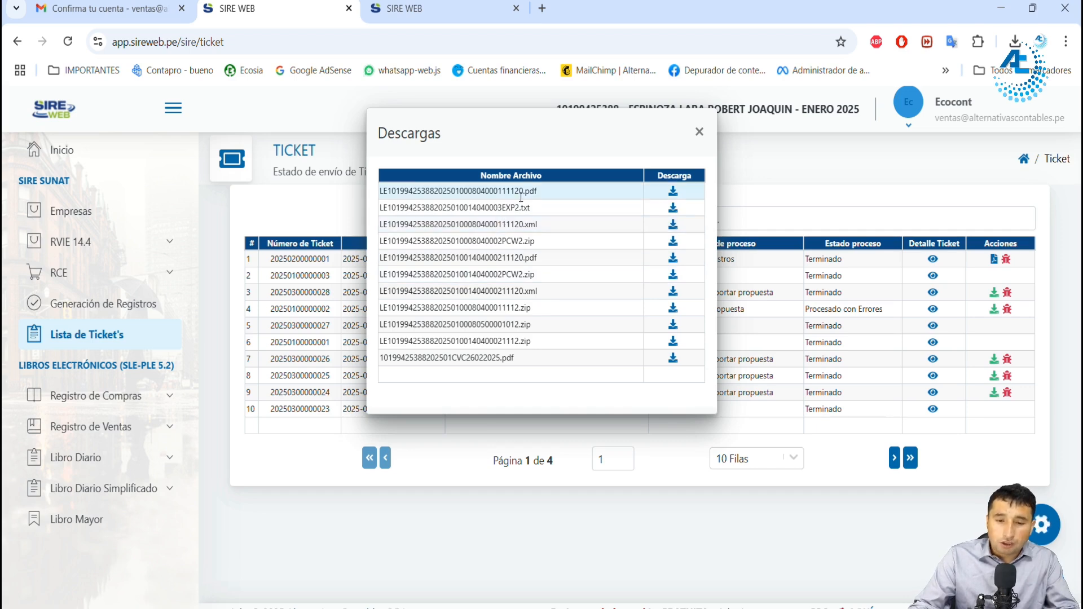
pyautogui.moveTo(475, 190); pyautogui.dragTo(478, 191)
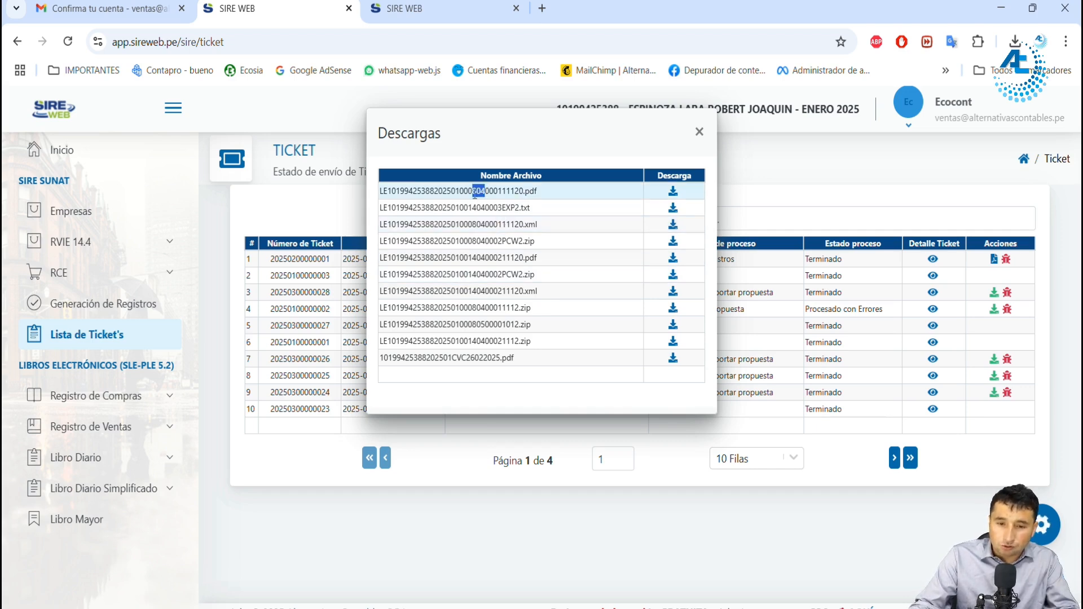
pyautogui.click(673, 191)
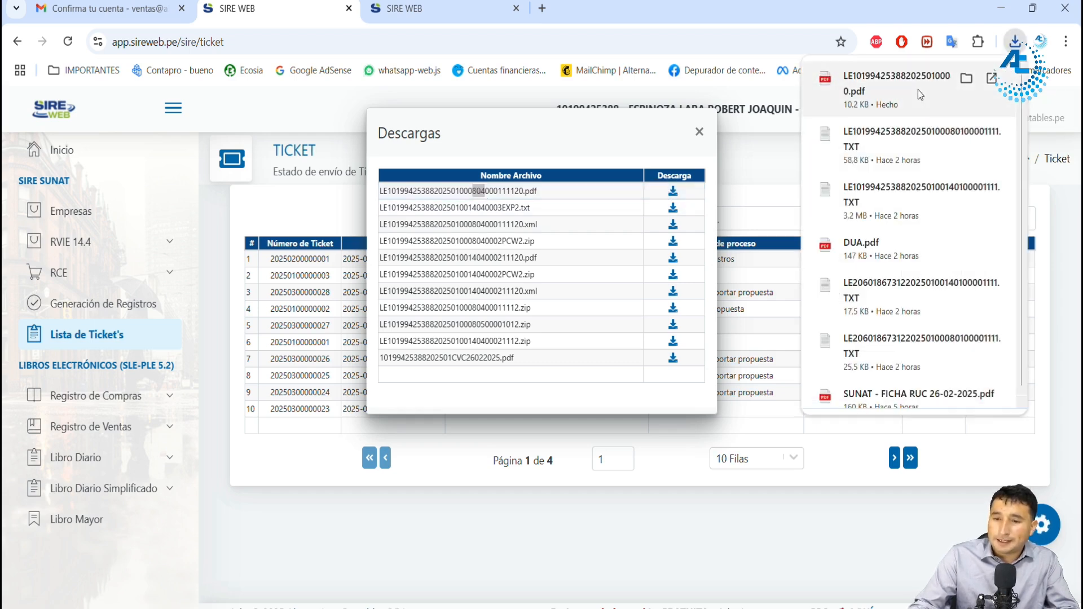
pyautogui.click(917, 92)
# Step: Review the purchases certificate's register data and totals, close the PDF, and close the ticket's Descargas list
pyautogui.scroll(-4, 525, 291)
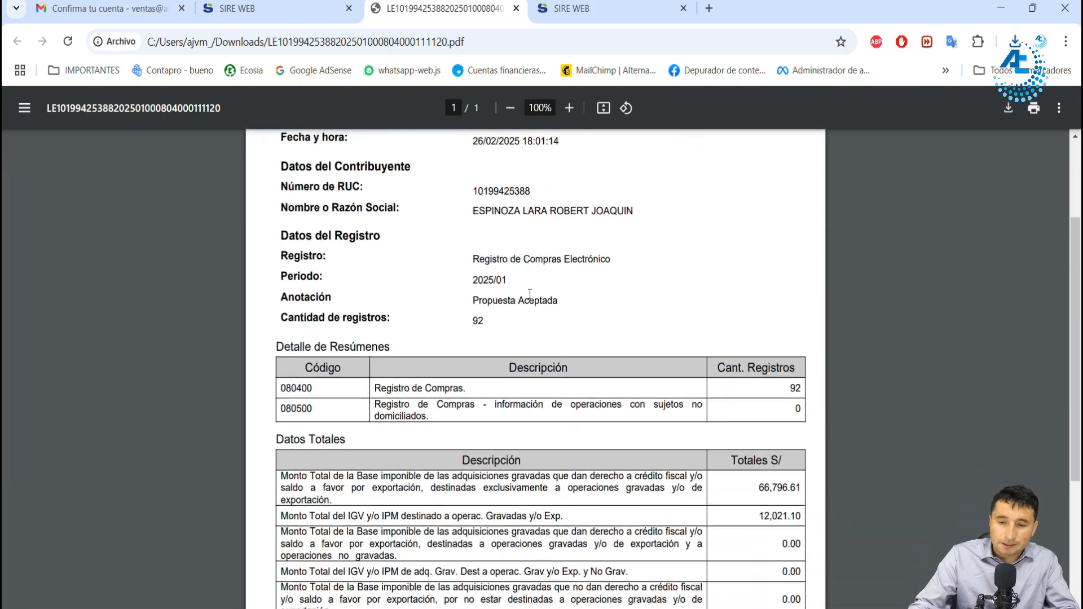
pyautogui.scroll(-4, 530, 295)
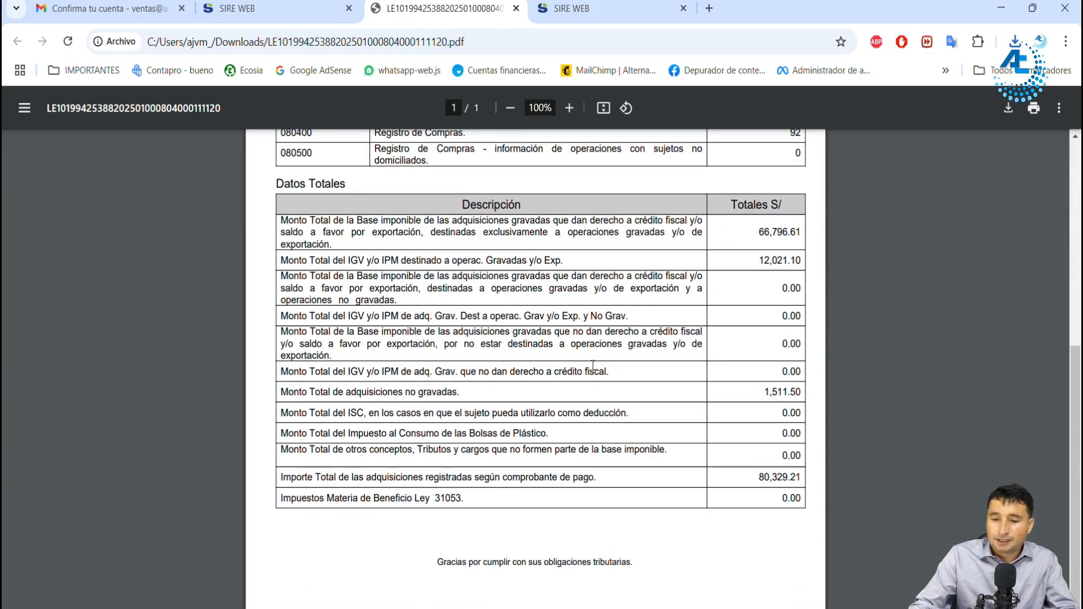
pyautogui.scroll(6, 611, 360)
pyautogui.scroll(2, 611, 360)
pyautogui.scroll(-5, 585, 290)
pyautogui.scroll(5, 585, 290)
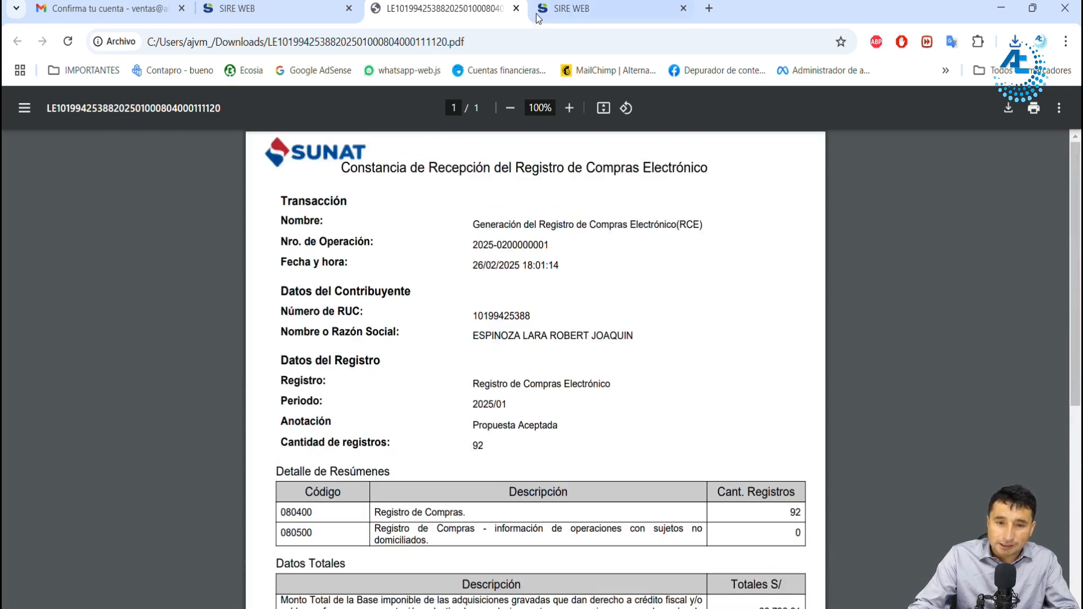
pyautogui.click(516, 9)
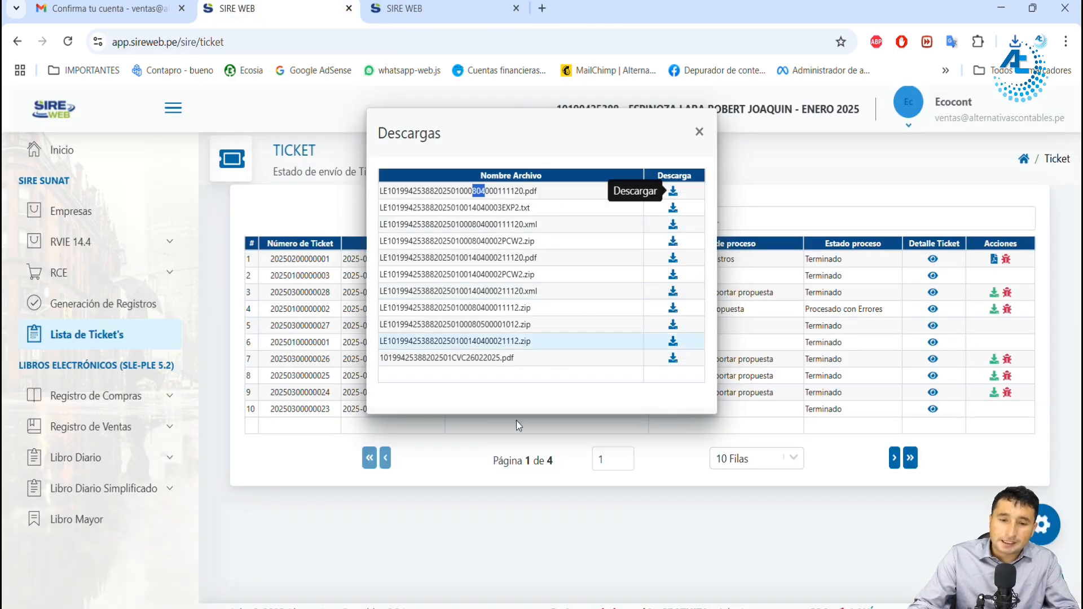
pyautogui.moveTo(470, 359); pyautogui.dragTo(457, 359)
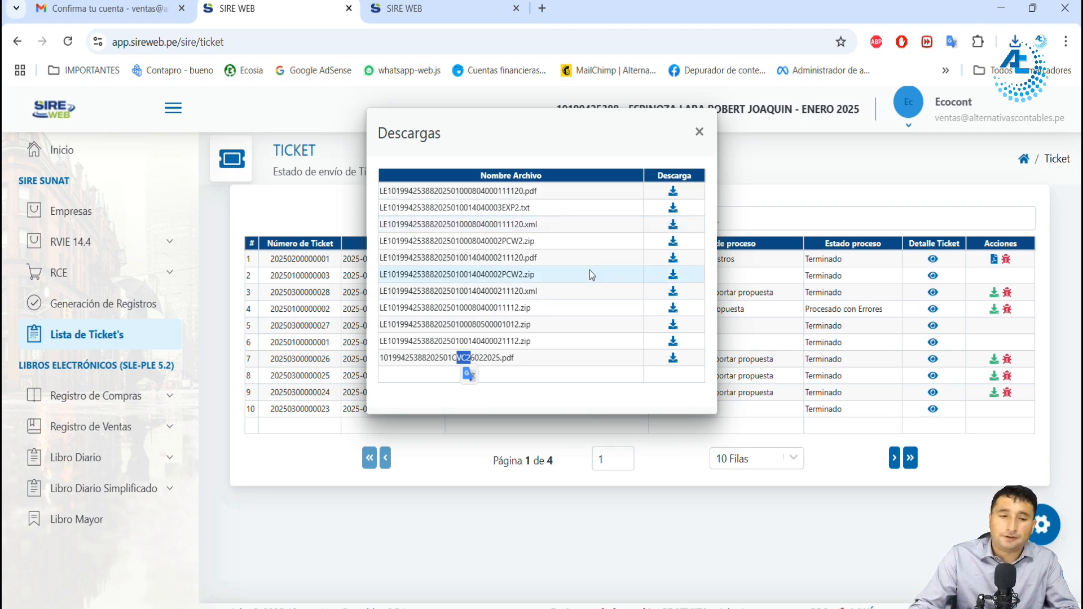
pyautogui.click(699, 131)
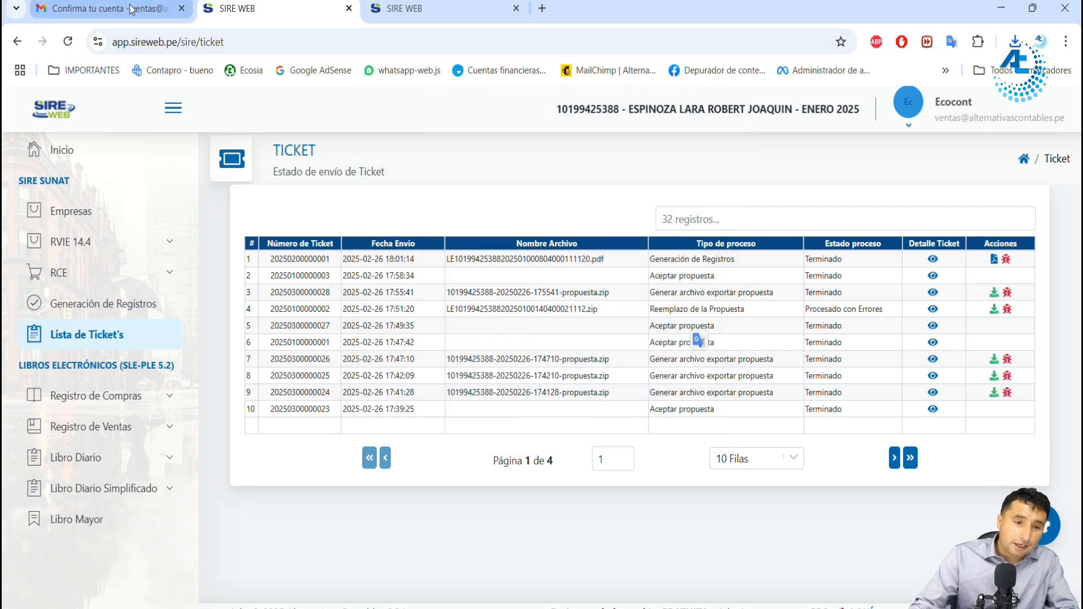
# Step: Switch to Gmail and check the Recibidos inbox for the e-mail with the generated registers
pyautogui.click(107, 8)
pyautogui.click(115, 220)
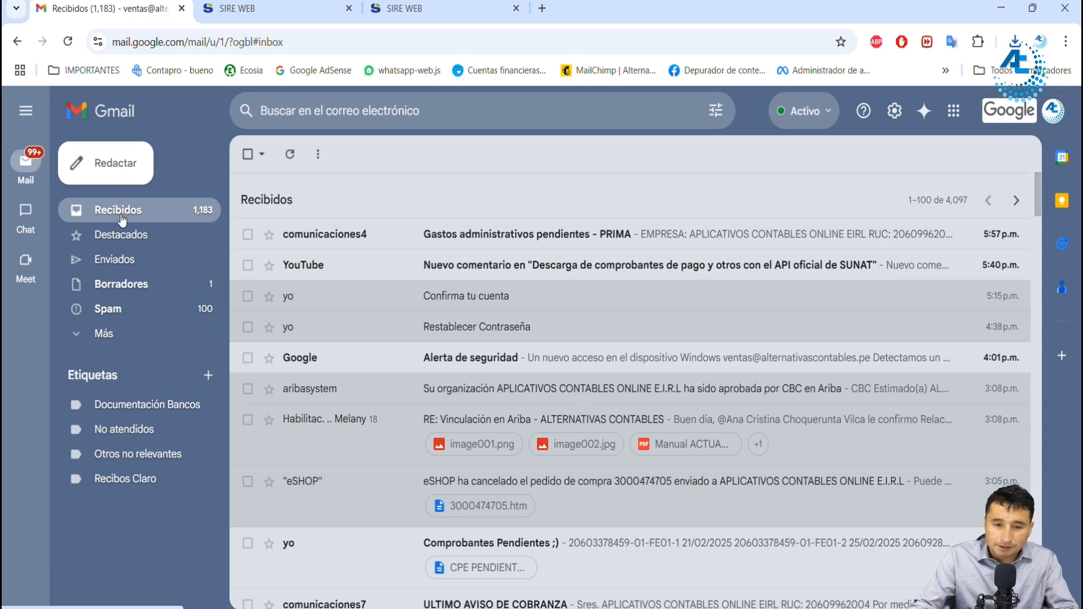
pyautogui.click(138, 312)
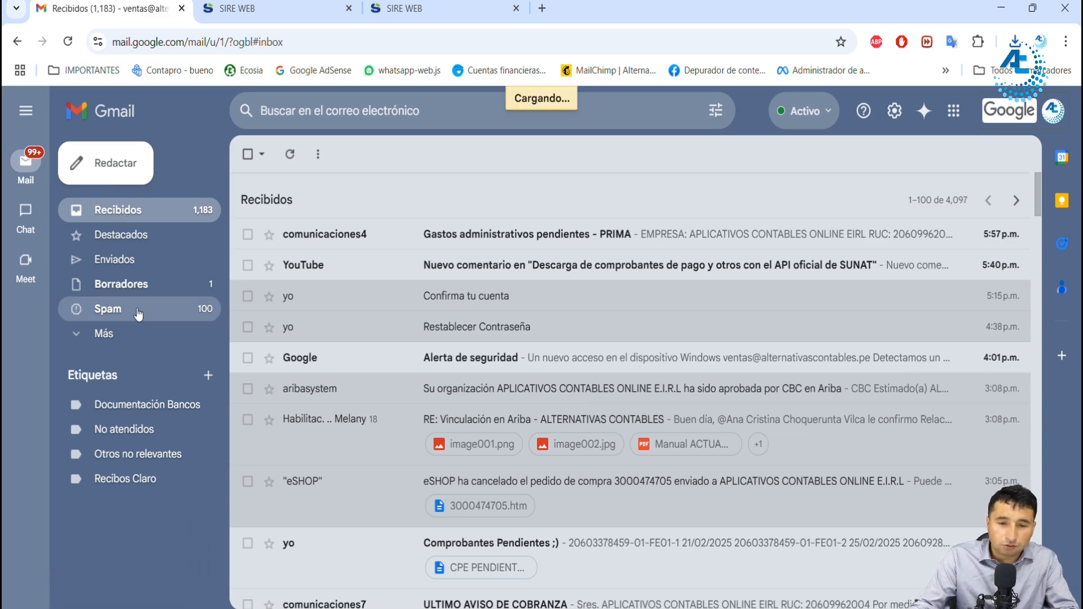
pyautogui.click(164, 212)
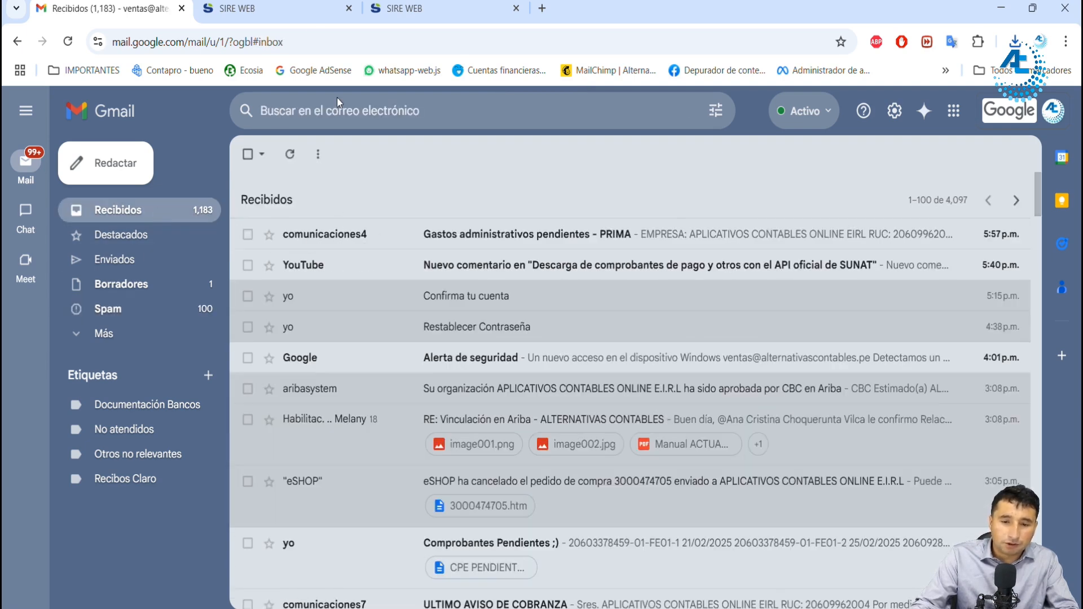
# Step: Switch back to SIRE WEB and open the RVIE 14.4 Historial to check its Reporte de Cumplimiento
pyautogui.click(238, 12)
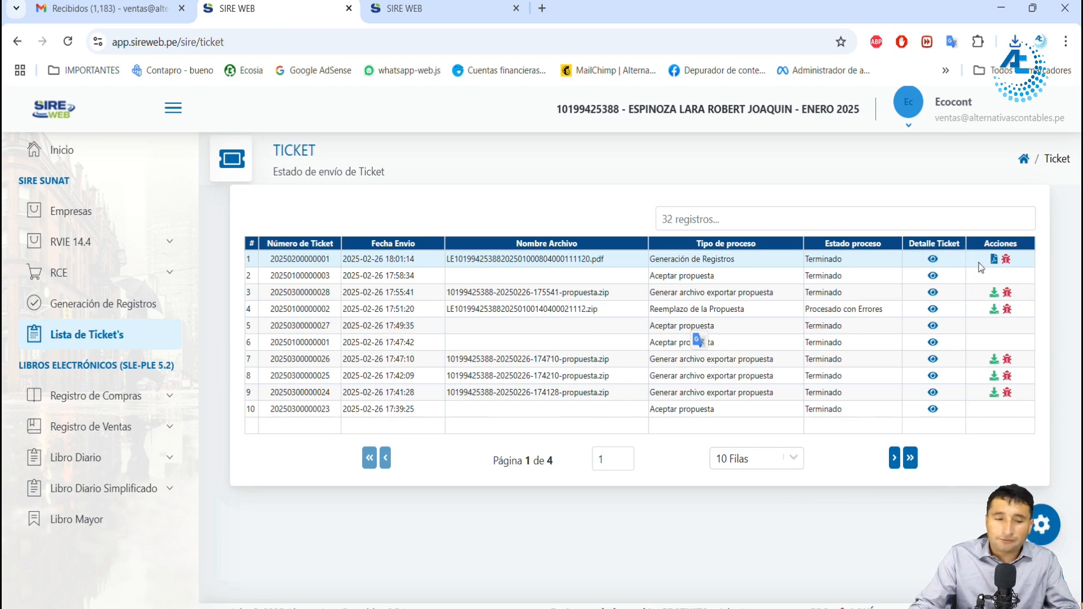
pyautogui.click(169, 254)
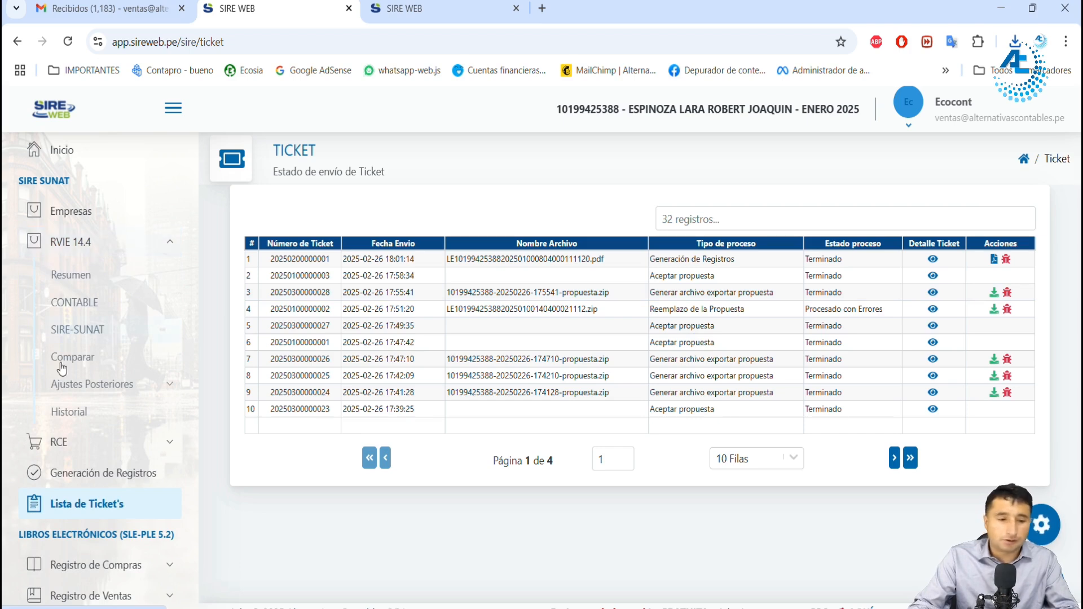
pyautogui.click(72, 416)
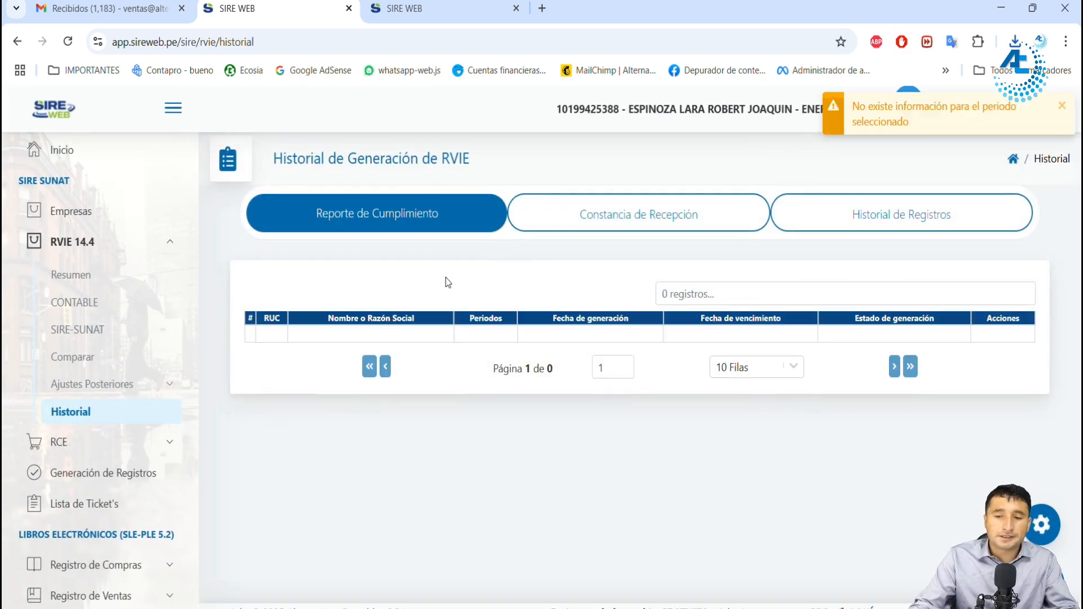
pyautogui.moveTo(328, 221); pyautogui.dragTo(432, 224)
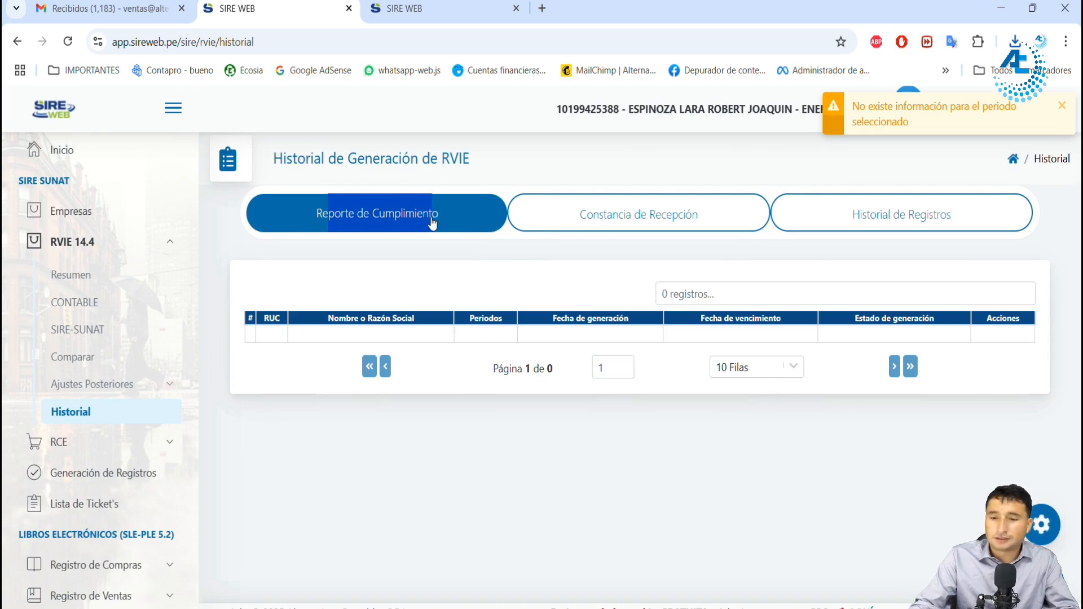
pyautogui.click(398, 219)
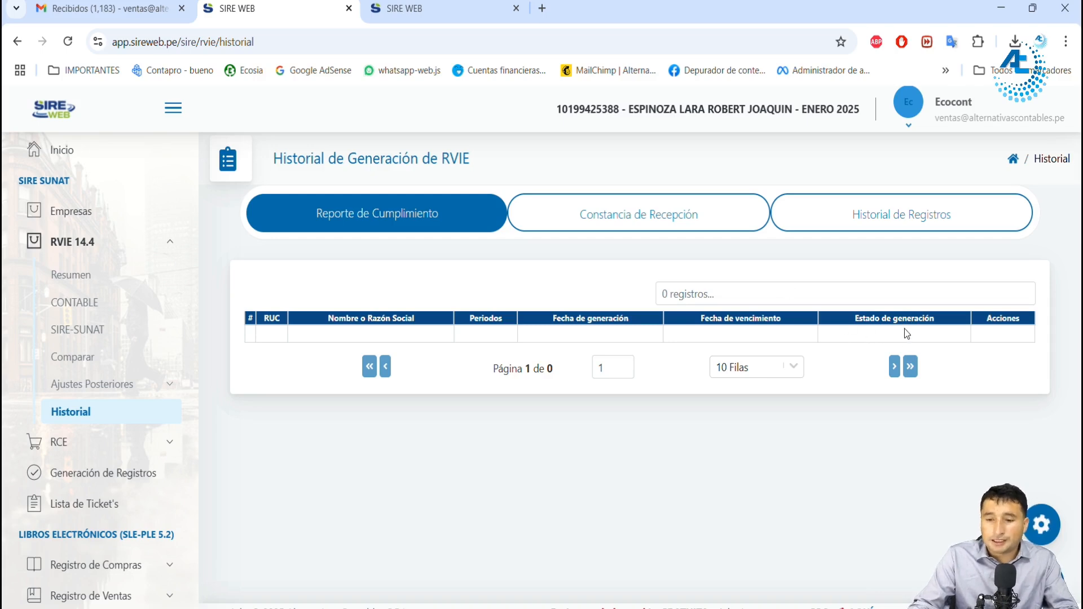
# Step: Open Constancia de Recepción in the RVIE history and check the 202501 entry's period, RUC, register name and generation date
pyautogui.click(621, 220)
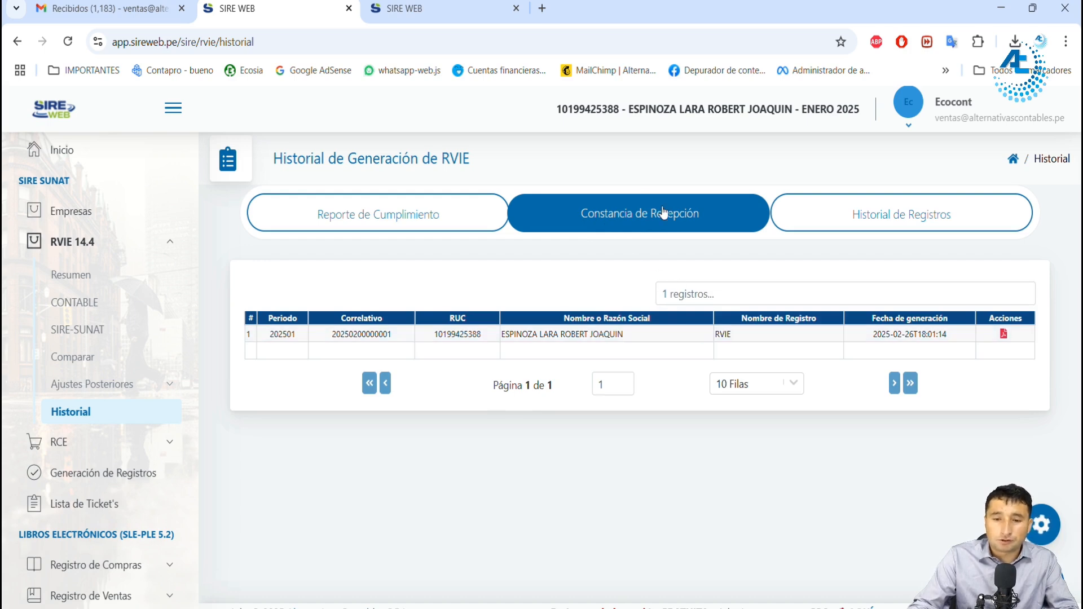
pyautogui.doubleClick(293, 335)
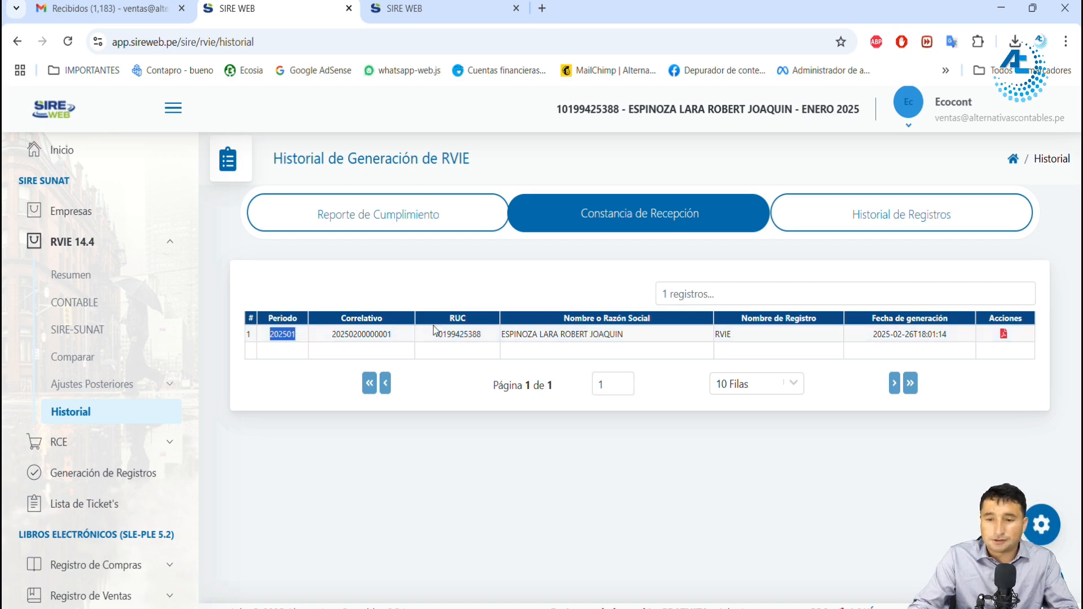
pyautogui.moveTo(447, 335); pyautogui.dragTo(488, 337)
pyautogui.click(489, 337)
pyautogui.doubleClick(727, 335)
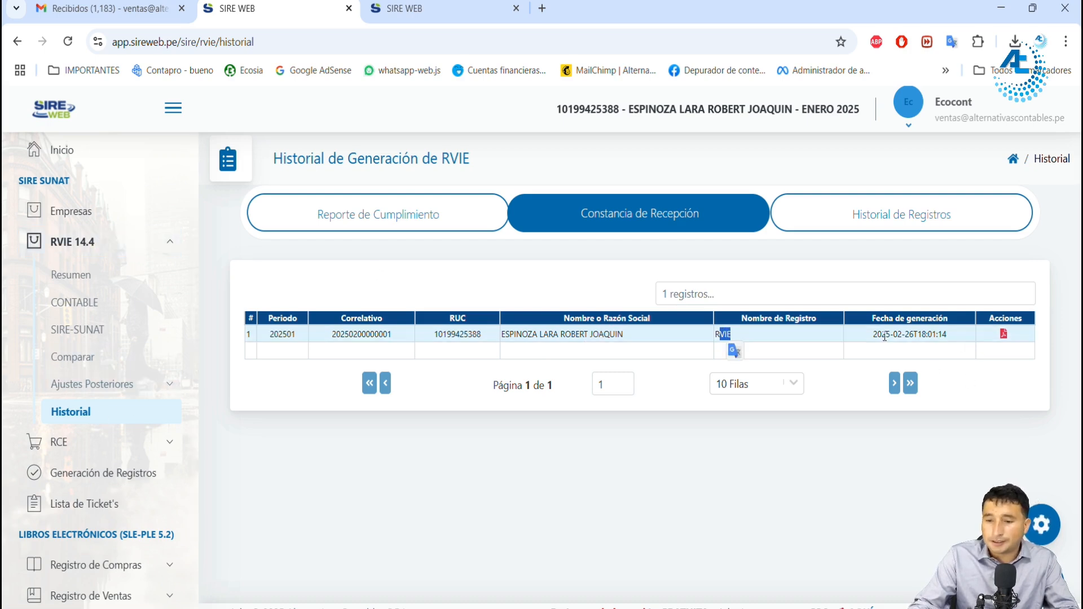
pyautogui.moveTo(882, 335); pyautogui.dragTo(937, 335)
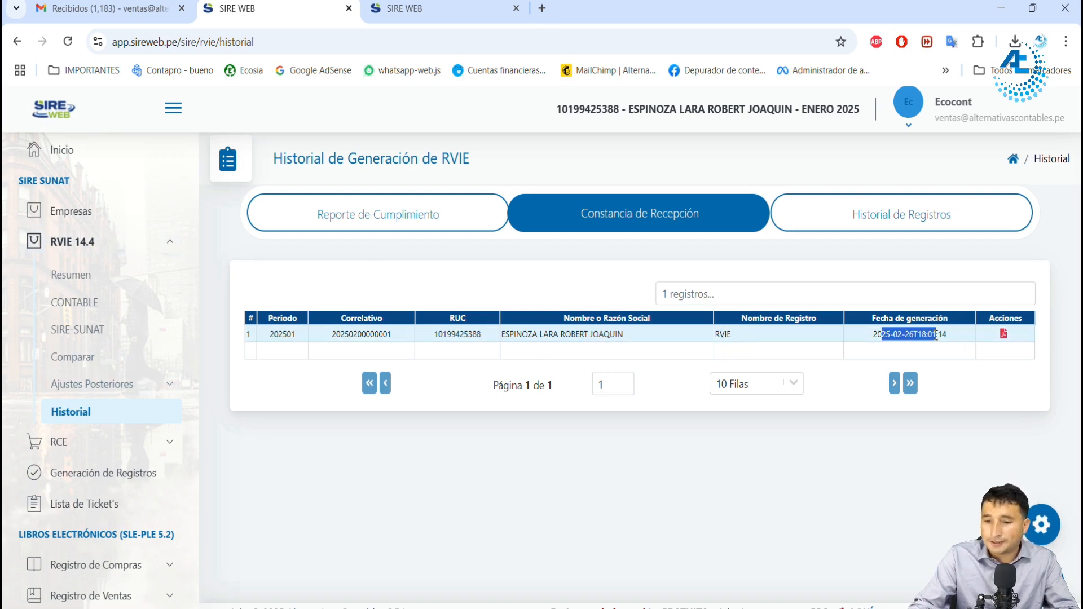
# Step: View the RVIE reception certificate for period 202501, read through its totals, and close it
pyautogui.click(1004, 334)
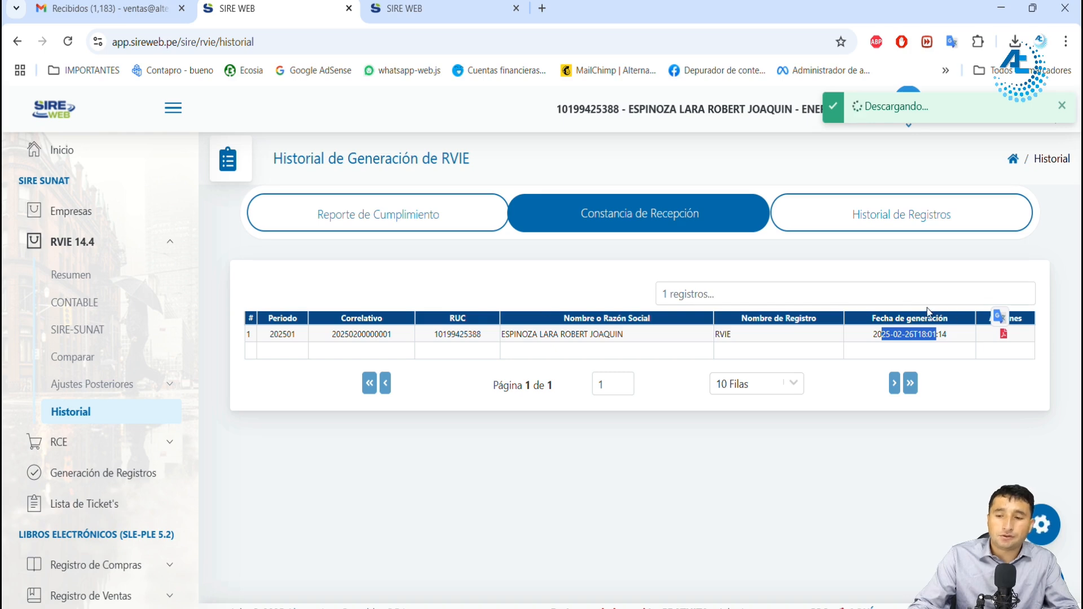
pyautogui.click(978, 348)
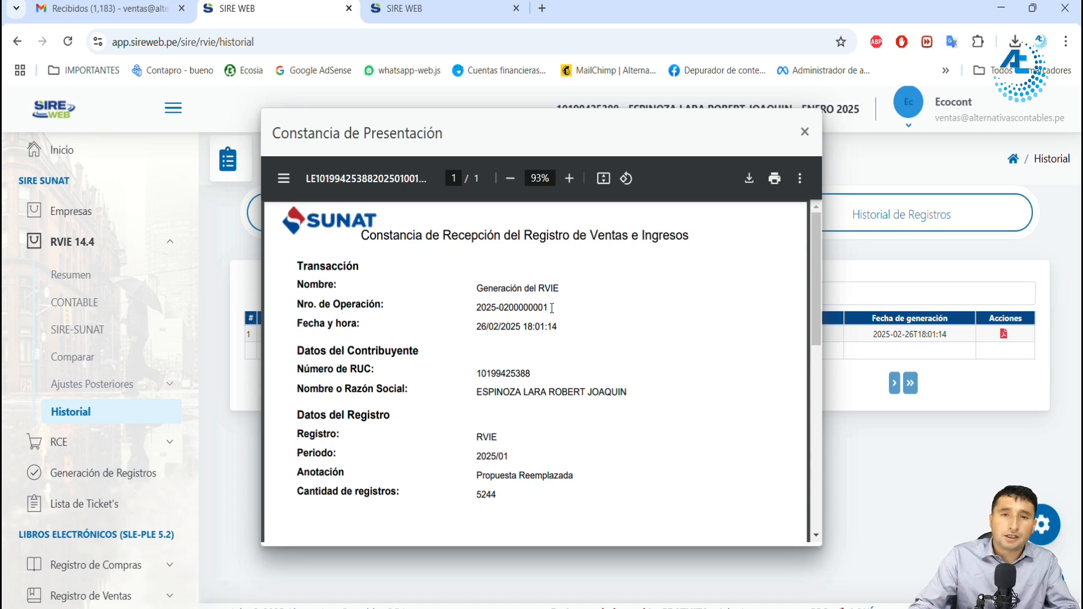
pyautogui.scroll(-10, 535, 330)
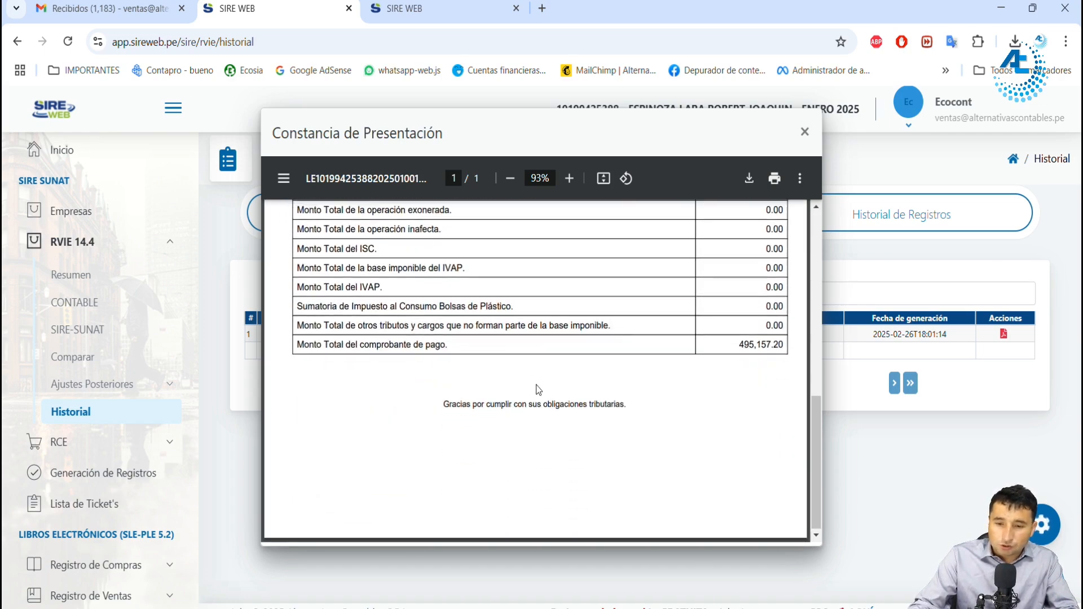
pyautogui.scroll(10, 708, 232)
pyautogui.click(805, 132)
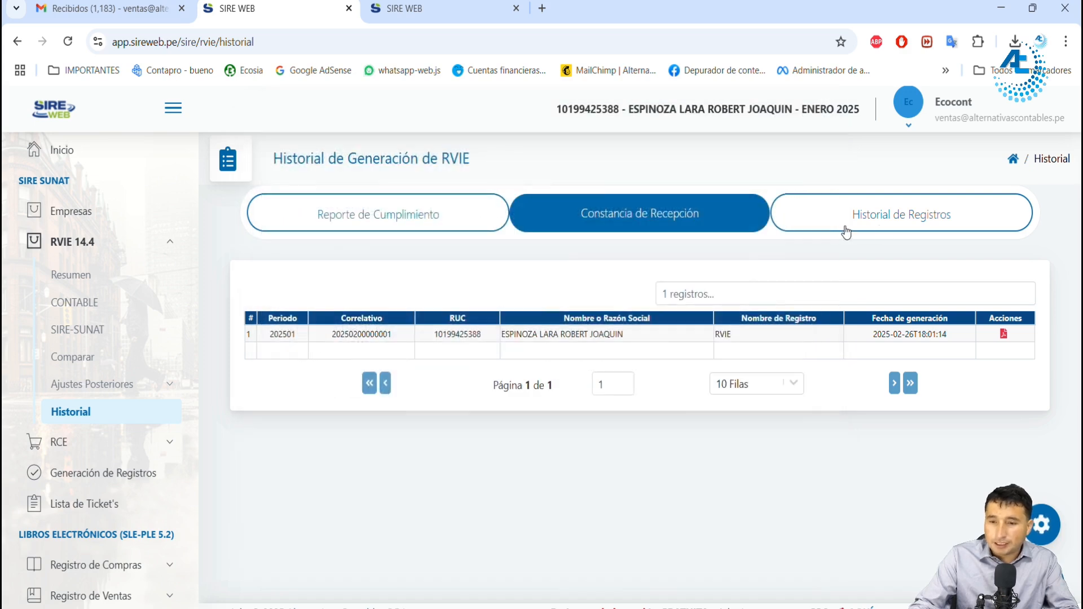
# Step: Open Historial de Registros for the RVIE and bring up the annotated detail of the 202501 register
pyautogui.click(896, 217)
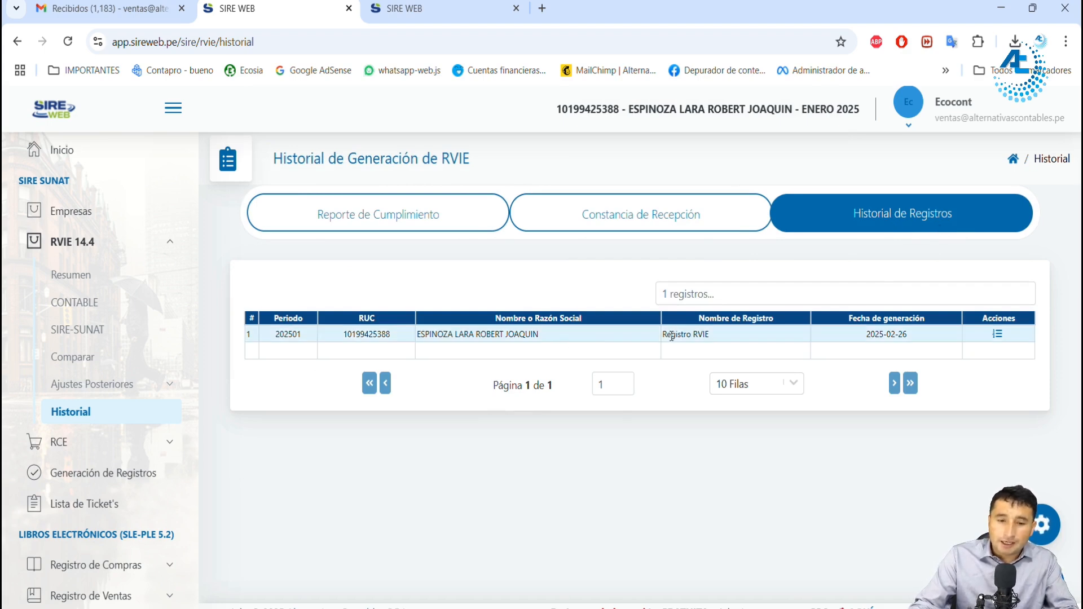
pyautogui.click(998, 334)
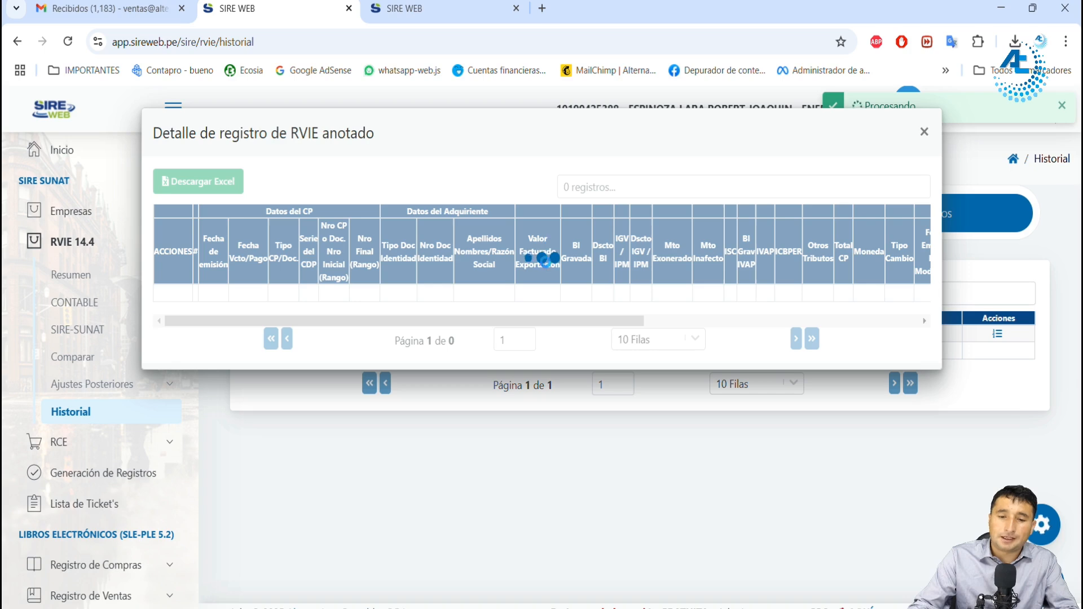
# Step: Open the RCE 8.4 Historial in the other SIRE WEB browser tab
pyautogui.click(410, 11)
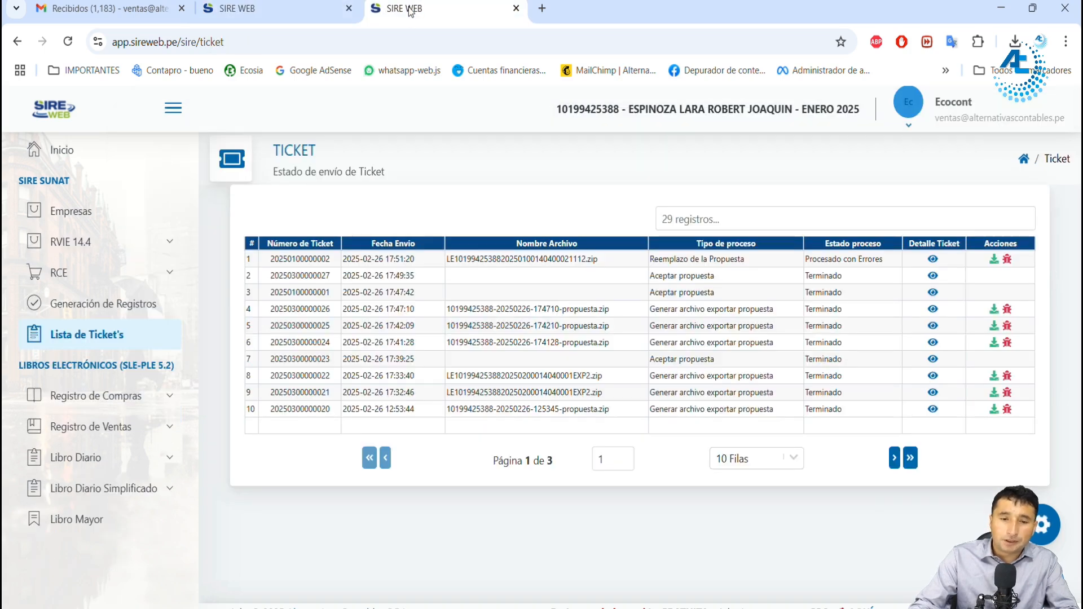
pyautogui.click(110, 273)
pyautogui.click(83, 310)
pyautogui.click(100, 481)
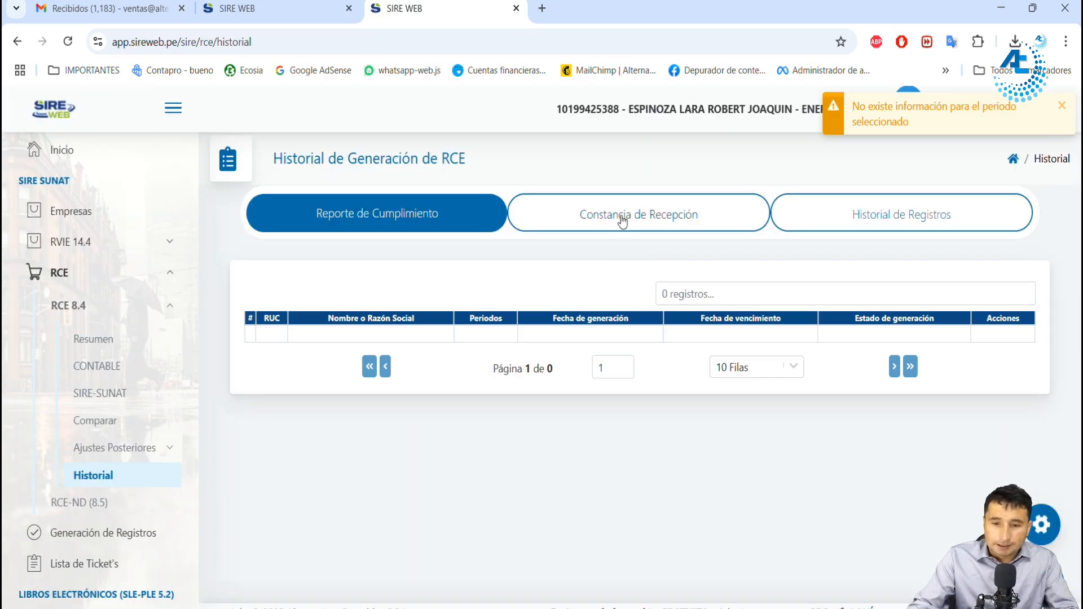
# Step: Check the RCE history's Constancia de Recepción, and bring up the annotated detail of the 202501 register from Historial de Registros
pyautogui.click(623, 219)
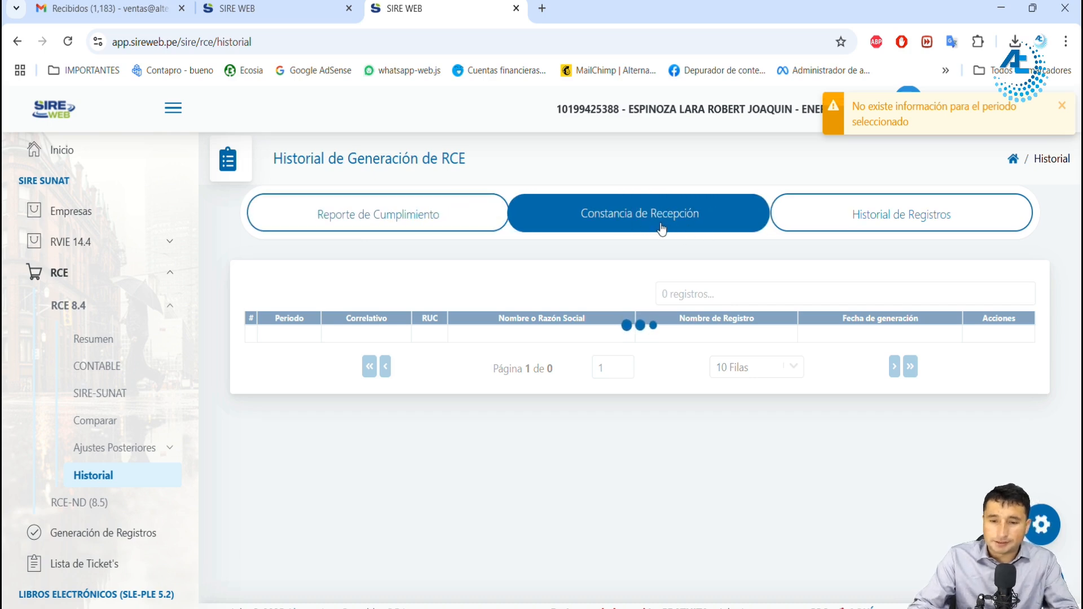
pyautogui.click(939, 237)
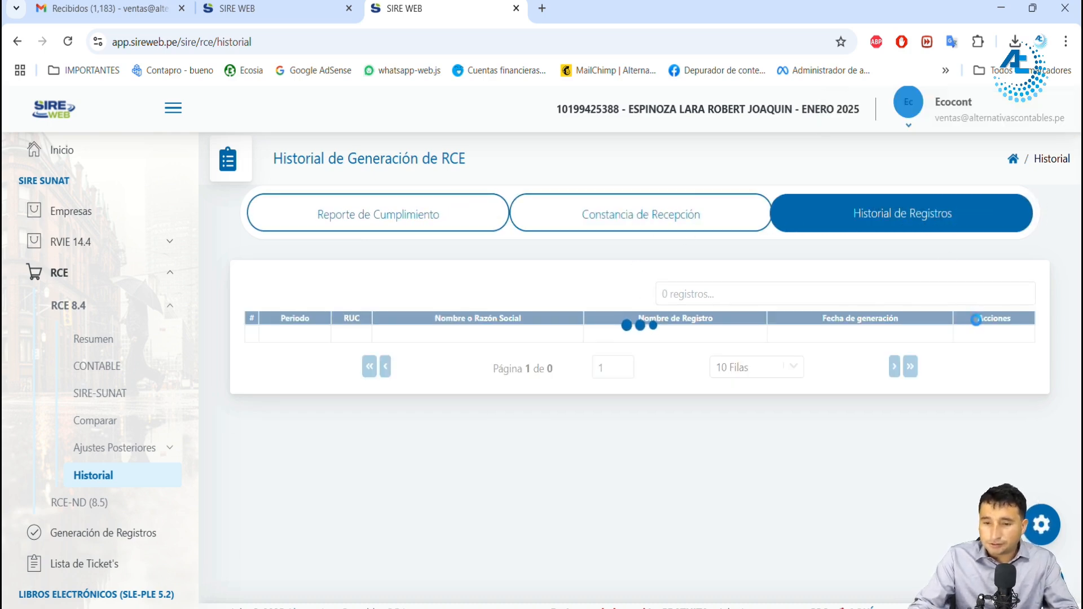
pyautogui.click(1007, 333)
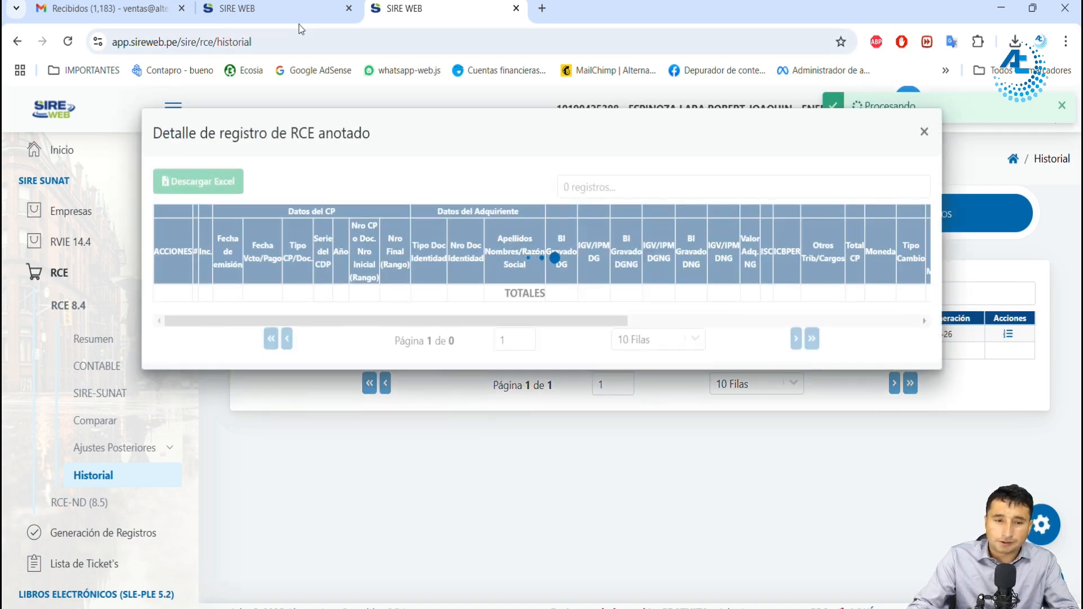
pyautogui.click(271, 8)
pyautogui.click(367, 10)
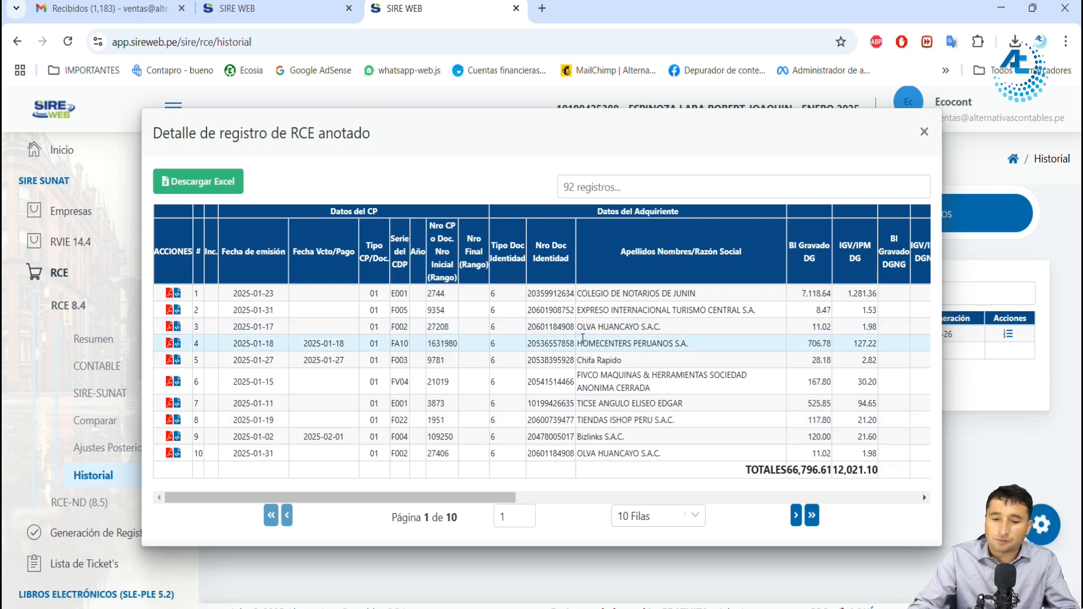
# Step: Download the annotated RCE detail to Excel, open the file, inspect the CLINICA ORTEGA SRL row's amounts, and close the workbook
pyautogui.click(215, 188)
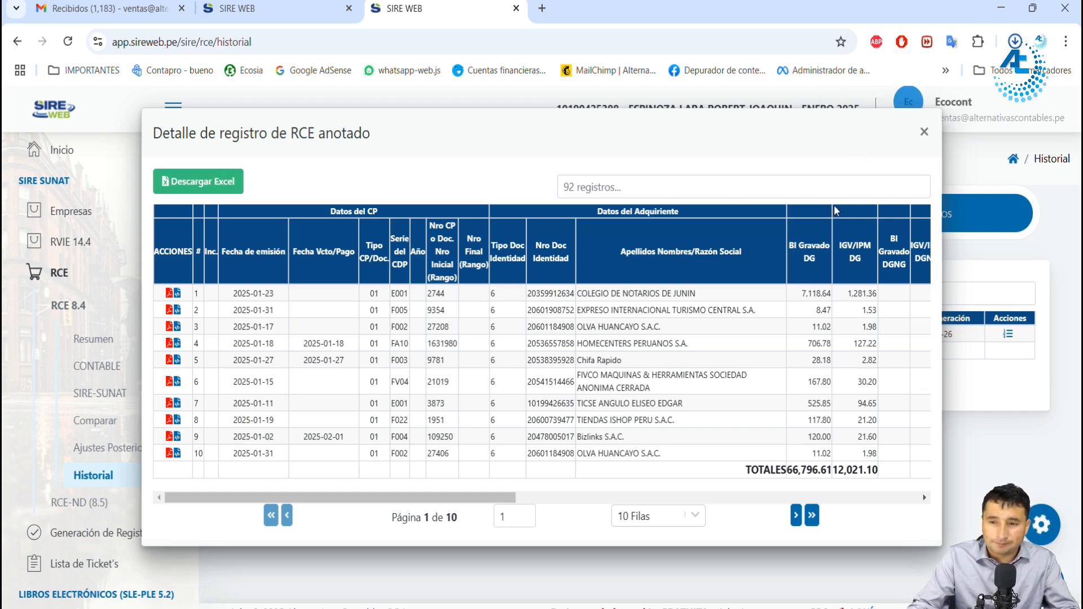
pyautogui.click(942, 77)
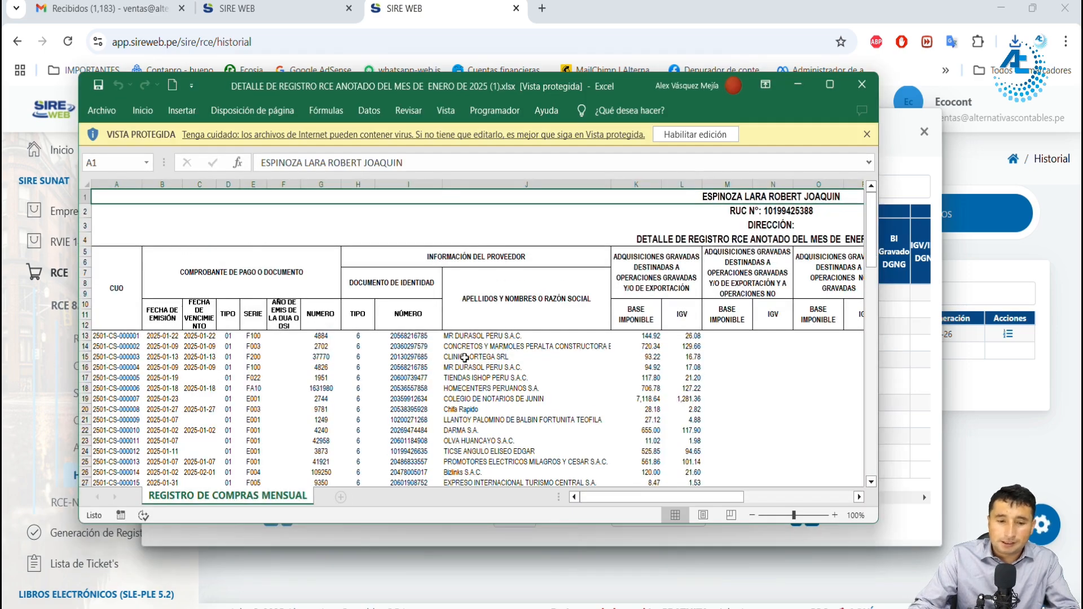
pyautogui.moveTo(597, 357); pyautogui.dragTo(889, 354)
pyautogui.click(761, 102)
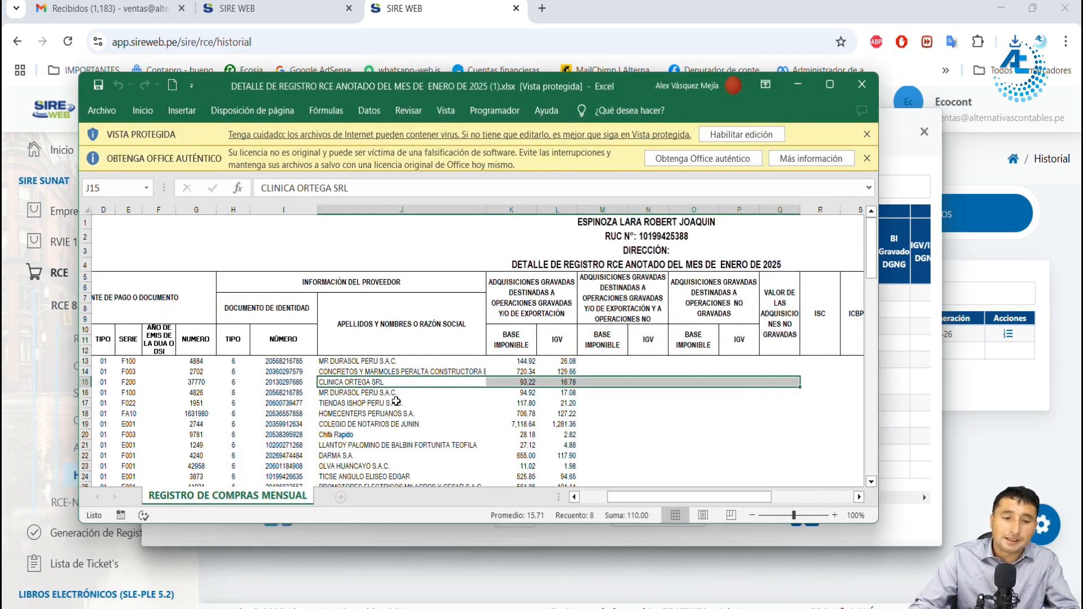
pyautogui.click(861, 86)
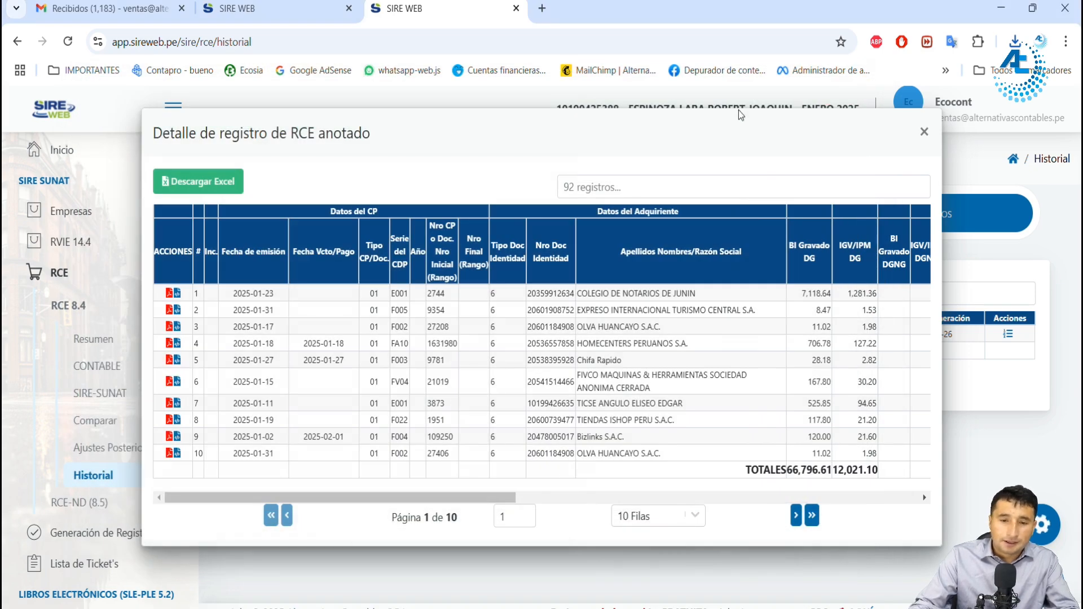
# Step: Close the annotated register details of both the RCE and the RVIE
pyautogui.click(924, 133)
pyautogui.click(271, 9)
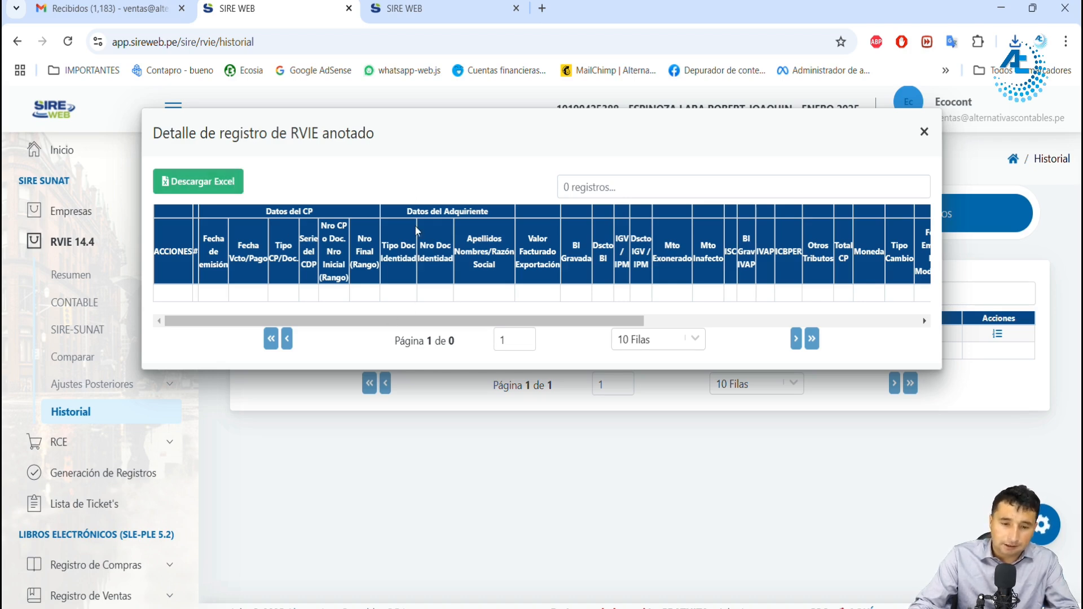
pyautogui.click(924, 133)
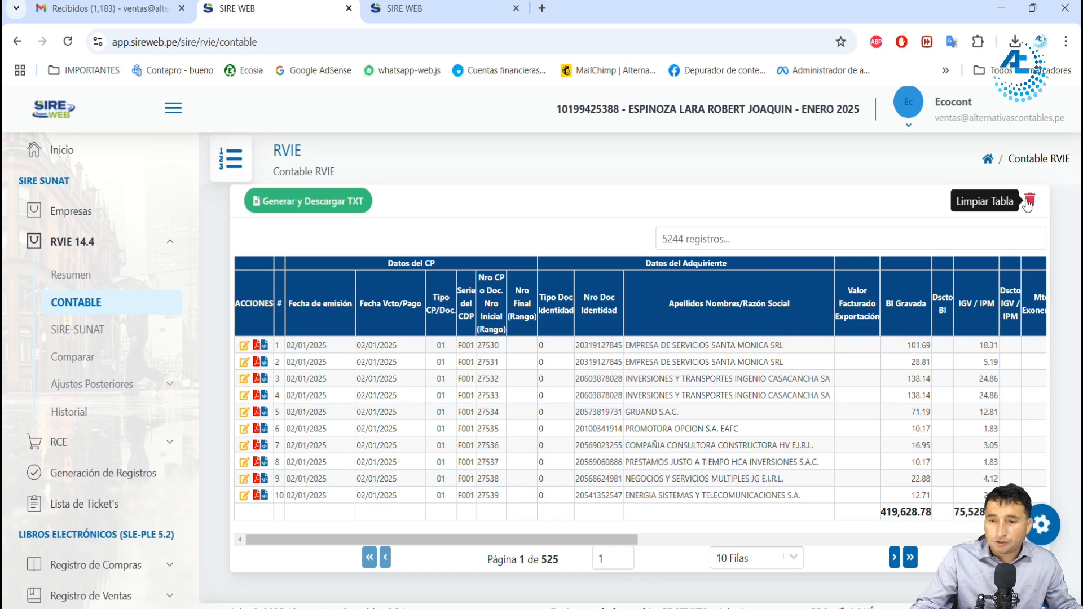
# Step: Clear the RVIE Contable data and load the PLE TXT file from the INTEGRAL folder in its place
pyautogui.click(1028, 202)
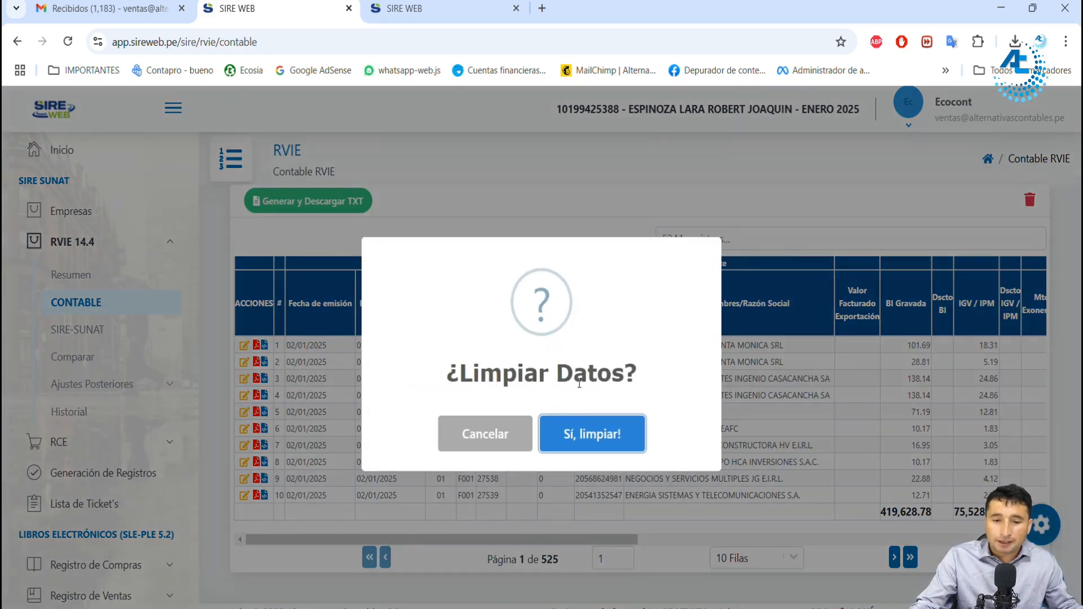
pyautogui.click(610, 434)
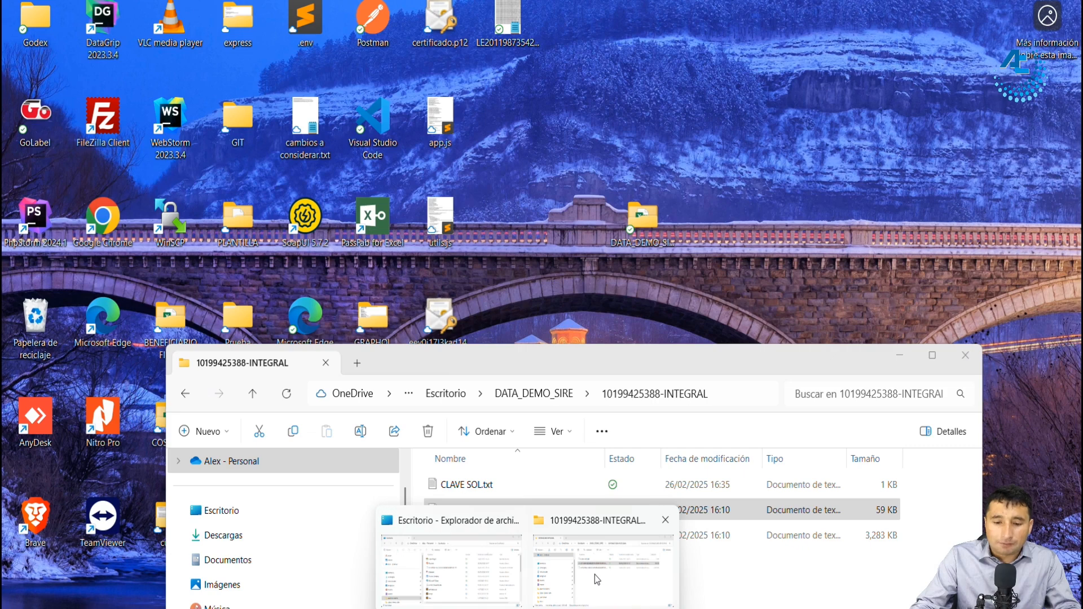
pyautogui.click(594, 574)
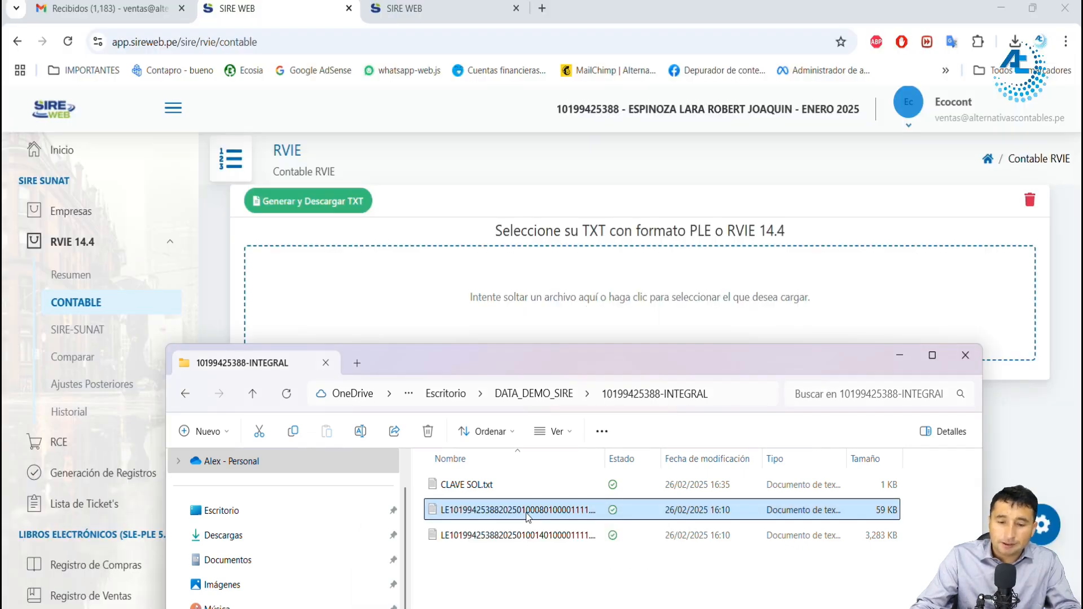
pyautogui.moveTo(529, 515); pyautogui.dragTo(585, 305)
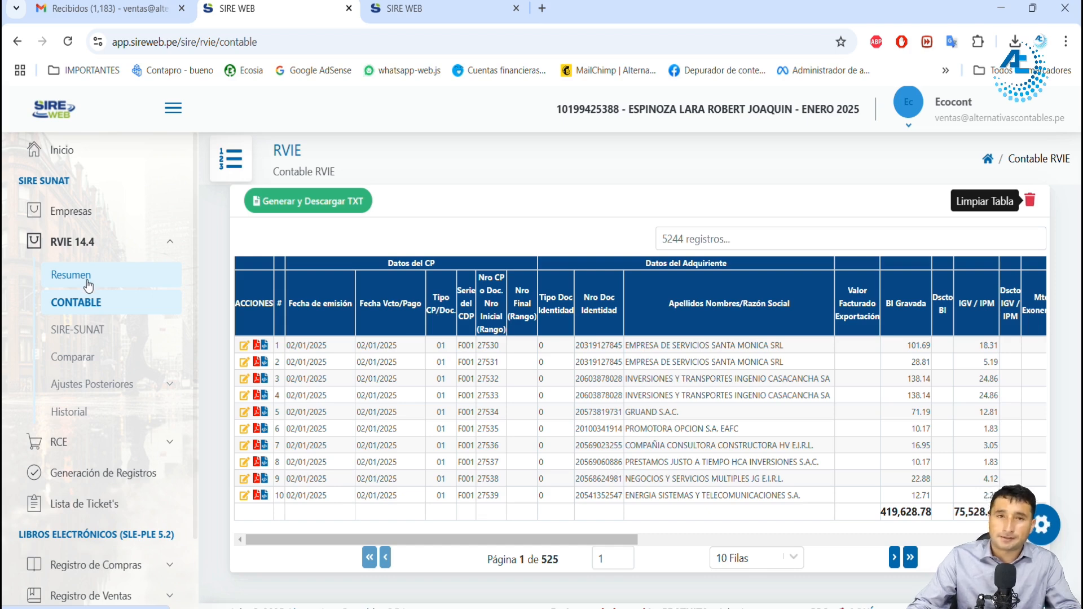
# Step: Create the company SEÑOR VIDAL E.I.R.L. for Enero de 2025 in Empresas, entering its RUC, SOL user and SOL password, and save it
pyautogui.hotkey('ctrl', 'Tab')
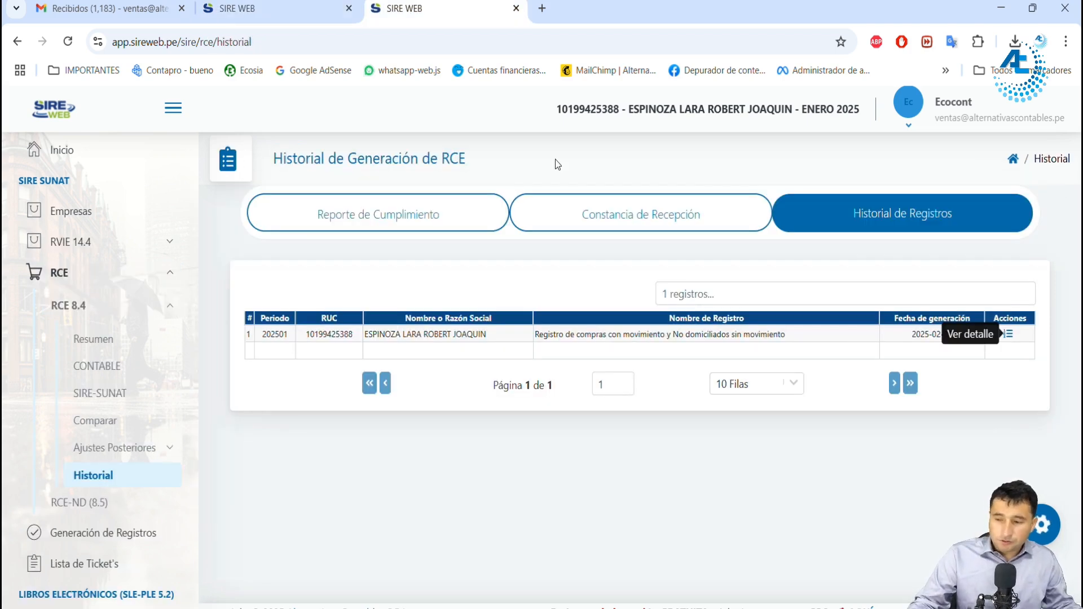
pyautogui.click(139, 213)
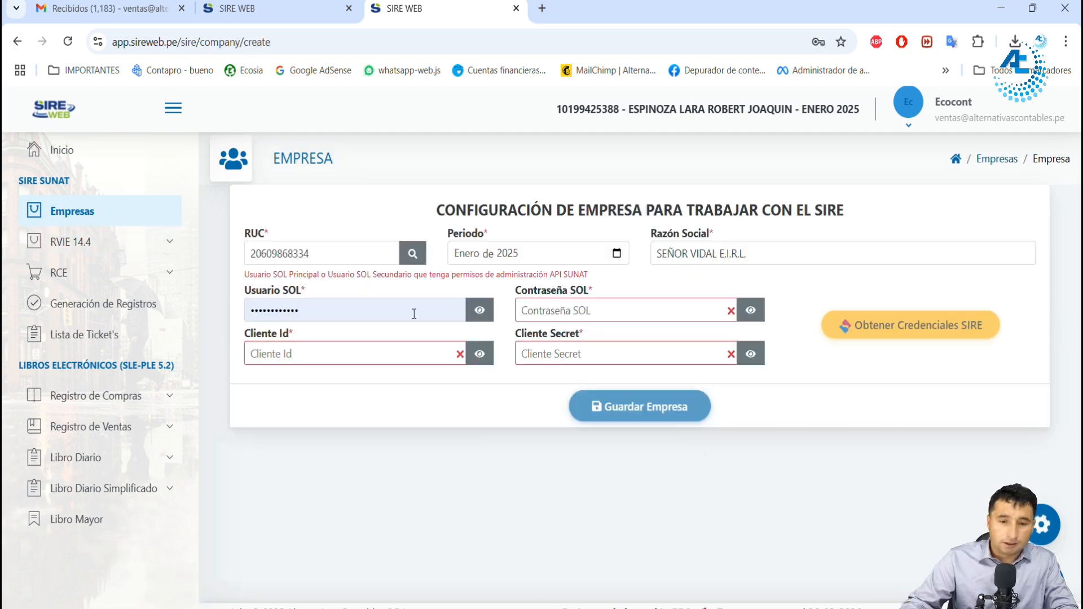
pyautogui.click(411, 310)
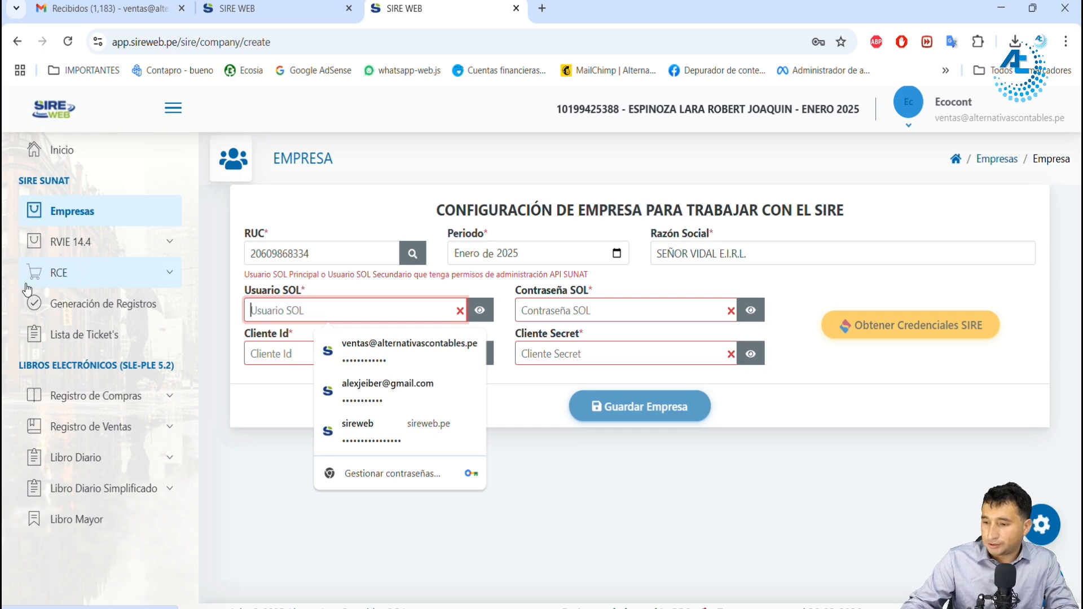
pyautogui.write('•')
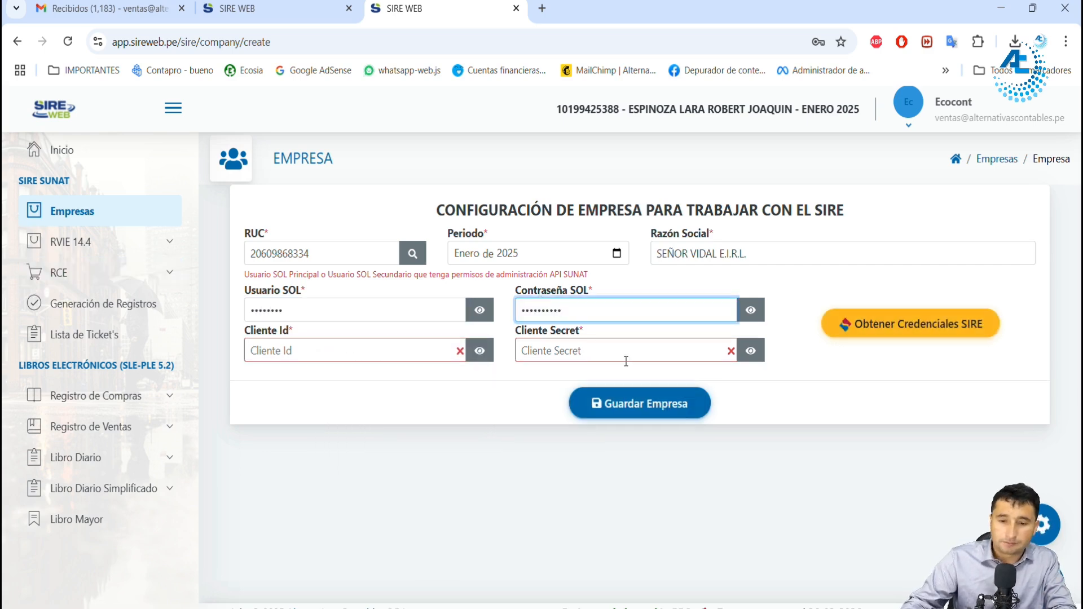
pyautogui.click(643, 406)
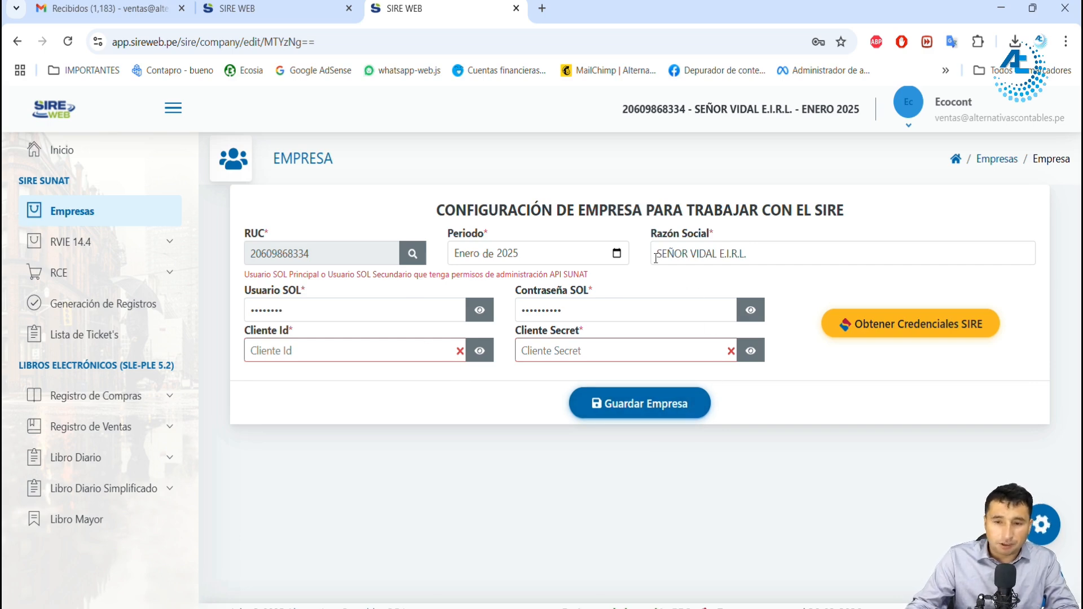
# Step: Open the RVIE 14.4 Resumen for SEÑOR VIDAL E.I.R.L. and read the error notice
pyautogui.click(79, 242)
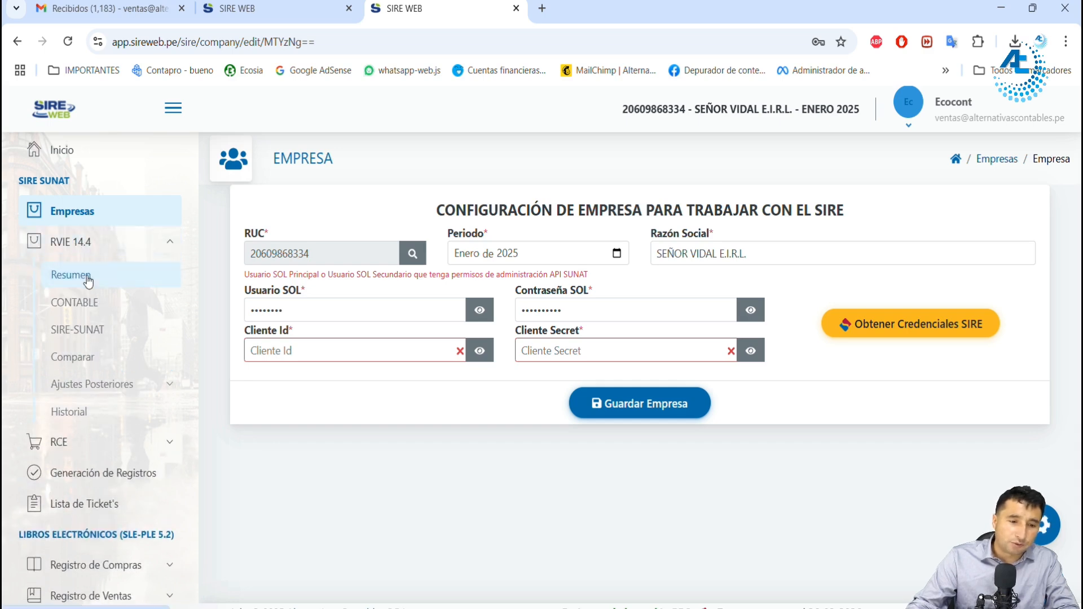
pyautogui.click(72, 275)
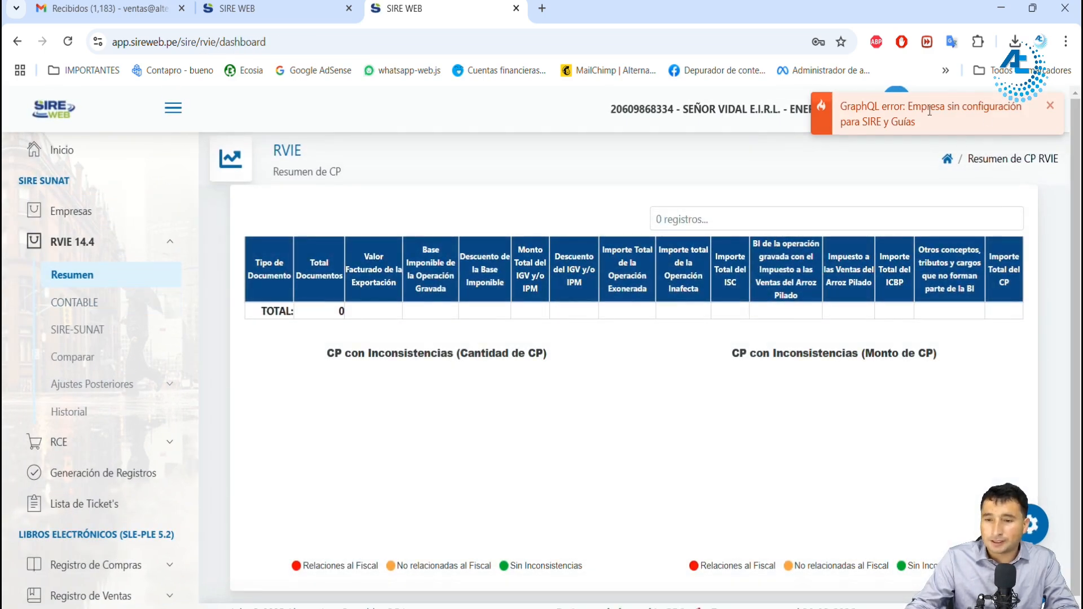
pyautogui.moveTo(902, 111); pyautogui.dragTo(860, 123)
pyautogui.click(907, 124)
pyautogui.click(880, 124)
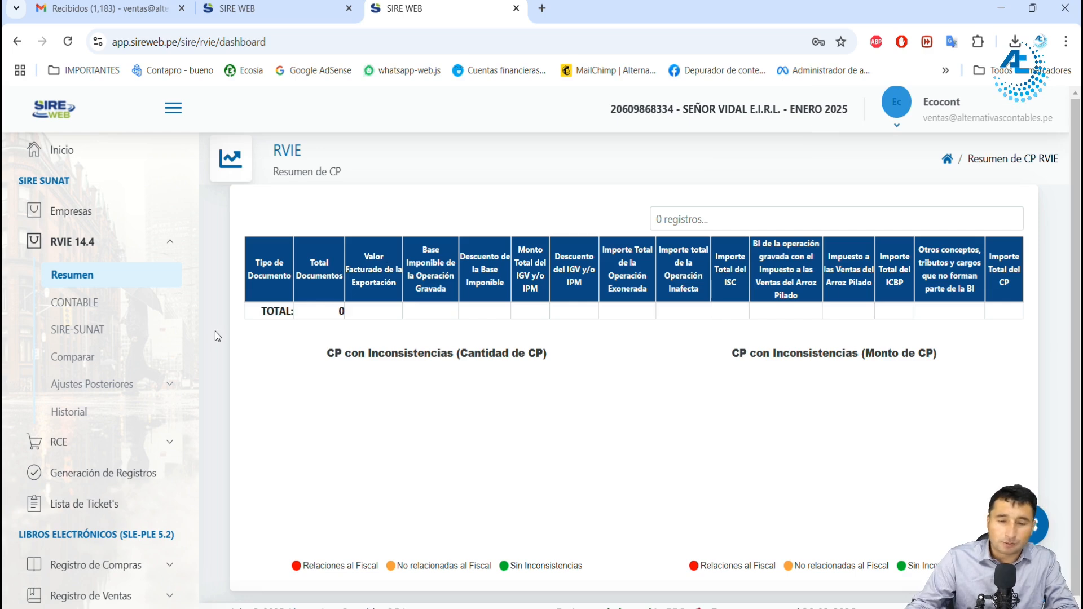
# Step: Edit SEÑOR VIDAL E.I.R.L. in Empresas, obtain and create its SIRE credentials to fill Cliente Id and Cliente Secret, and save the company
pyautogui.click(90, 217)
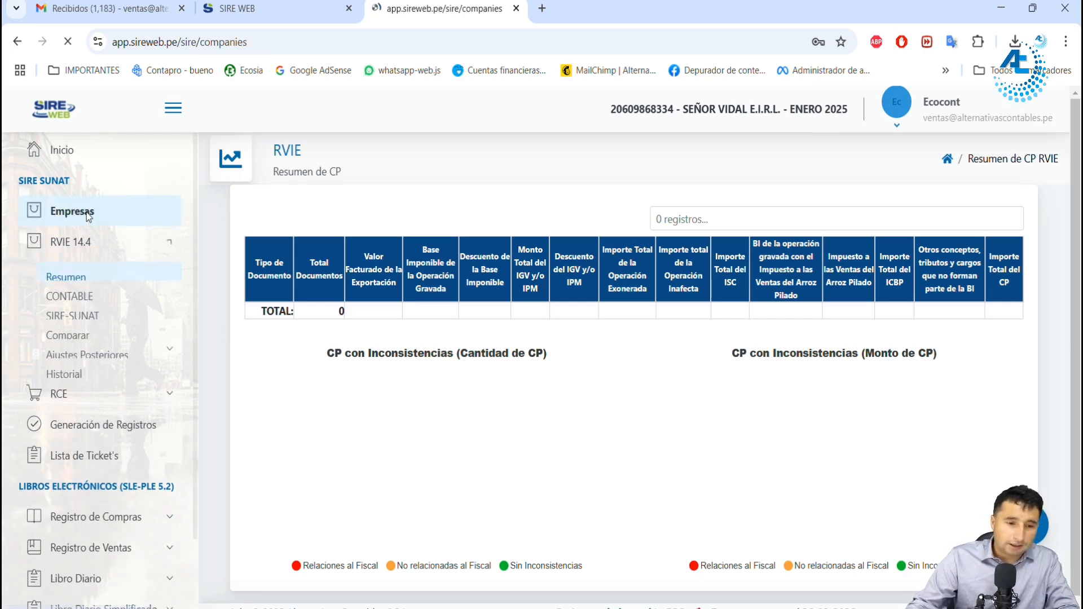
pyautogui.click(966, 298)
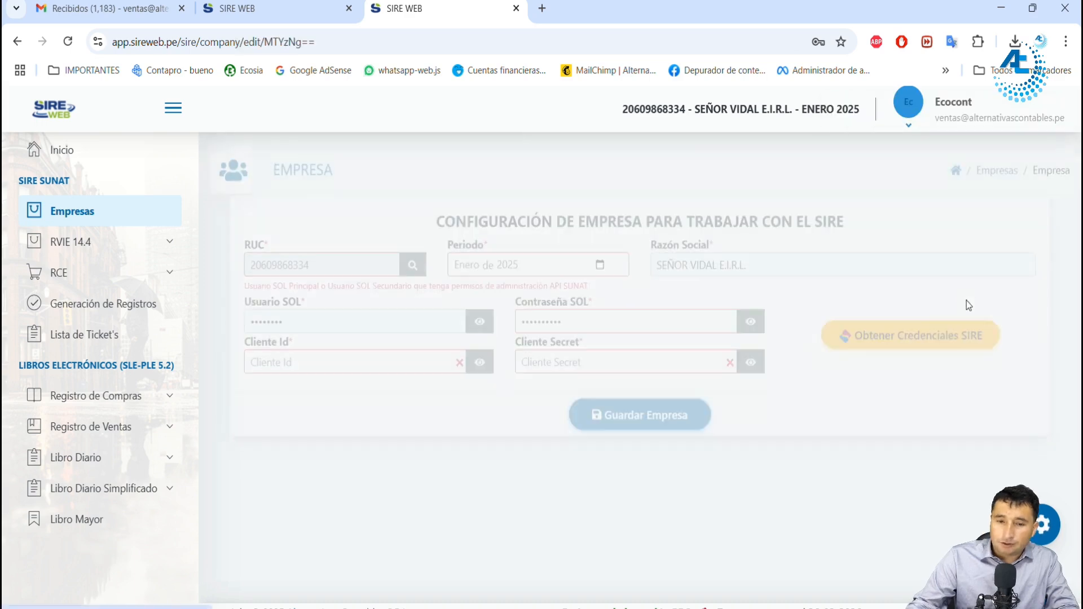
pyautogui.click(882, 326)
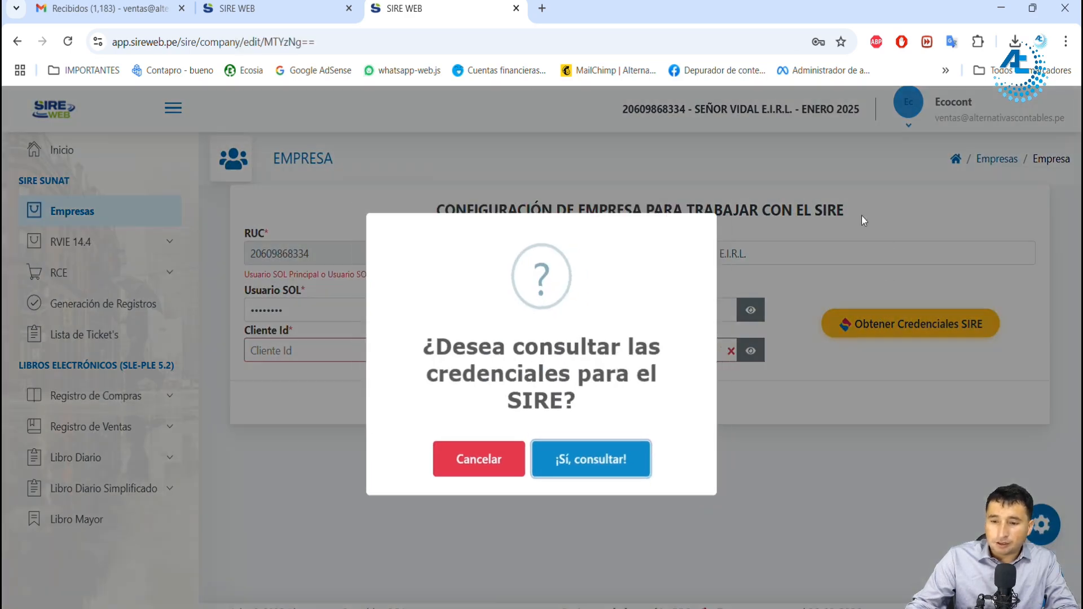
pyautogui.click(612, 473)
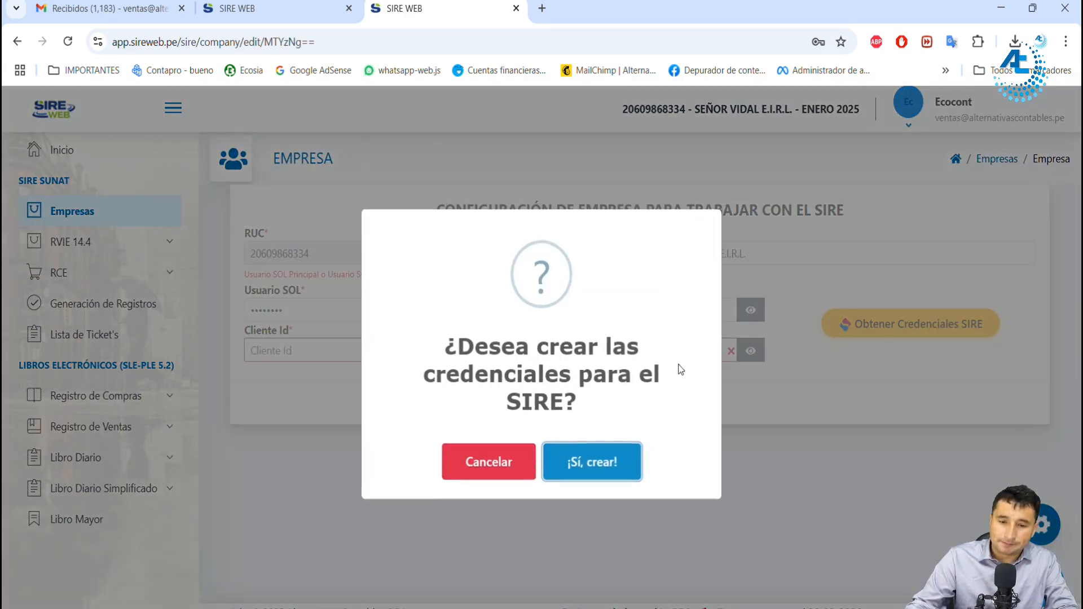
pyautogui.click(626, 461)
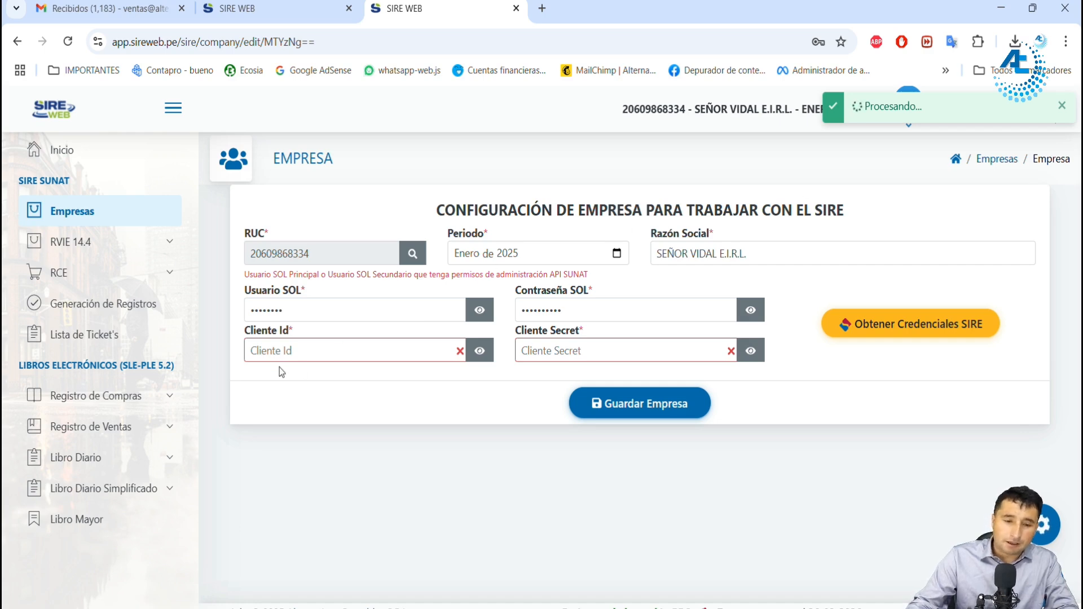
pyautogui.moveTo(258, 333); pyautogui.dragTo(288, 333)
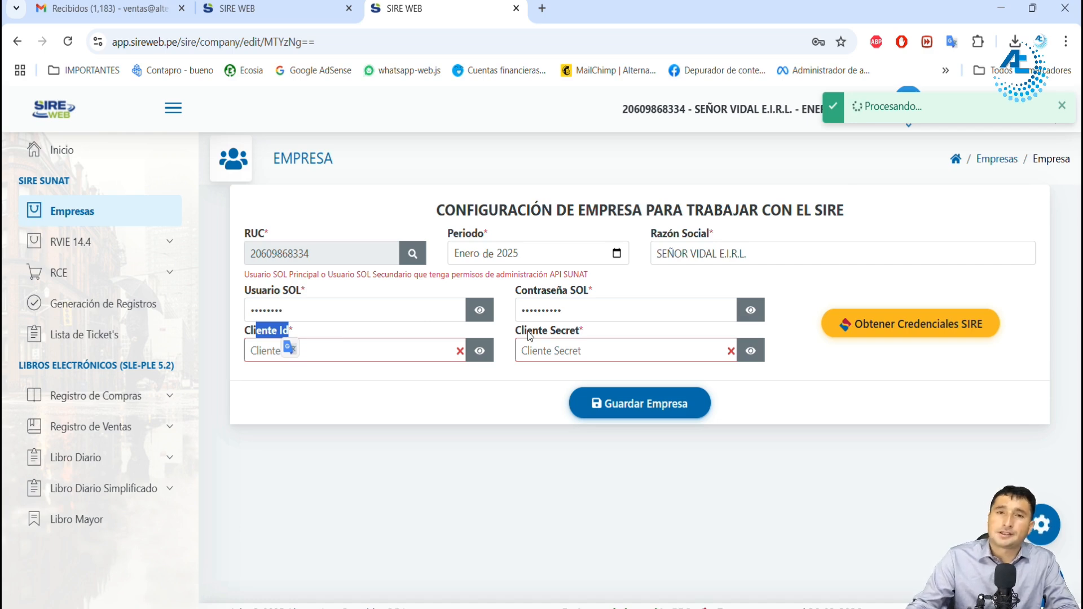
pyautogui.moveTo(866, 121); pyautogui.dragTo(997, 121)
pyautogui.click(653, 403)
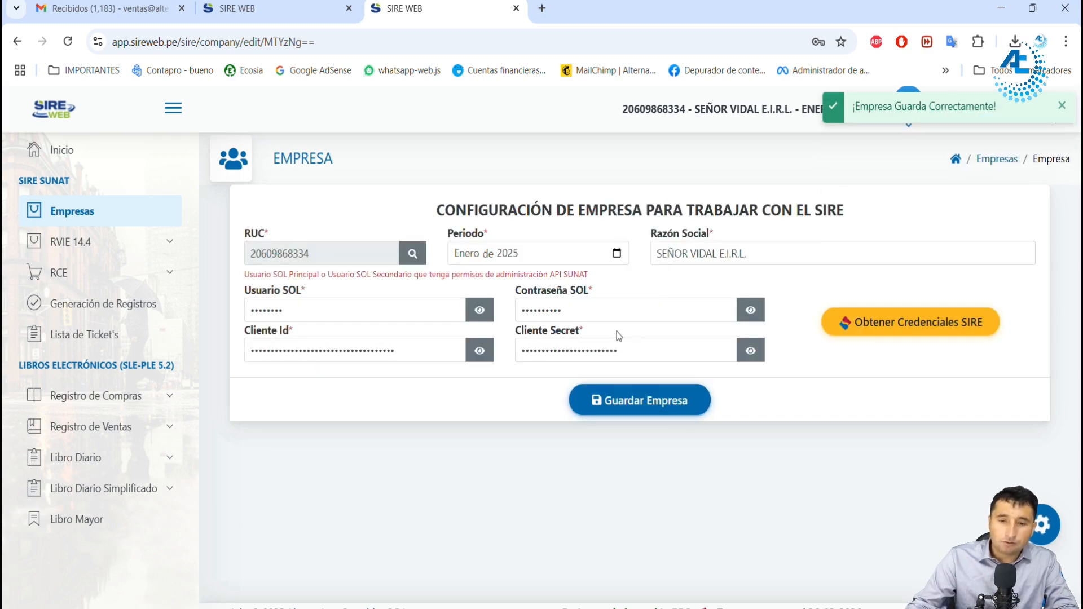
# Step: Open the RVIE 14.4 Resumen and review the Factura and Boleta de Venta totals for January 2025
pyautogui.click(115, 242)
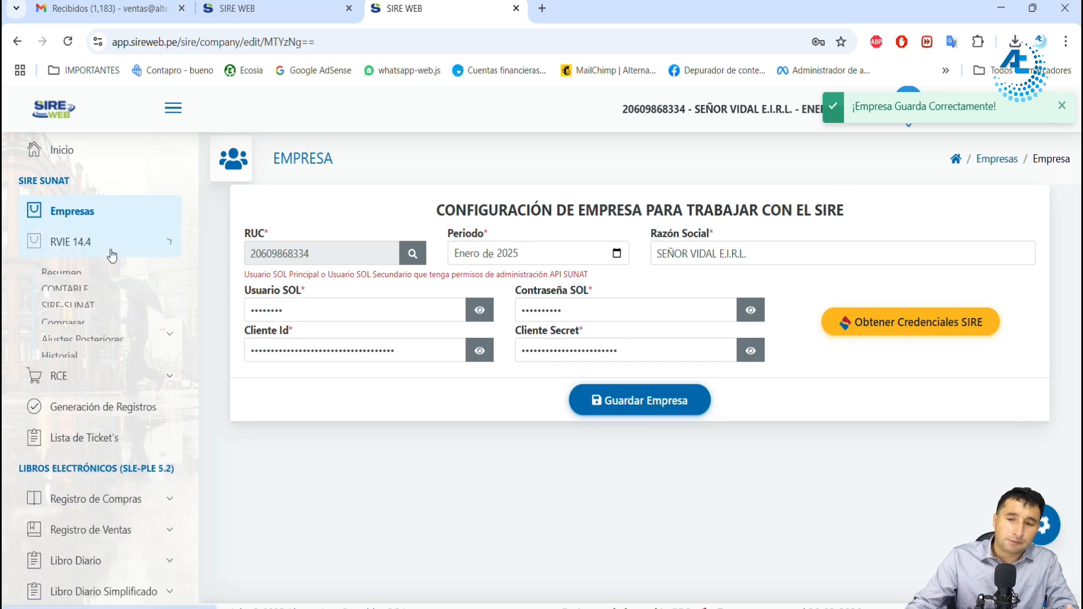
pyautogui.click(93, 279)
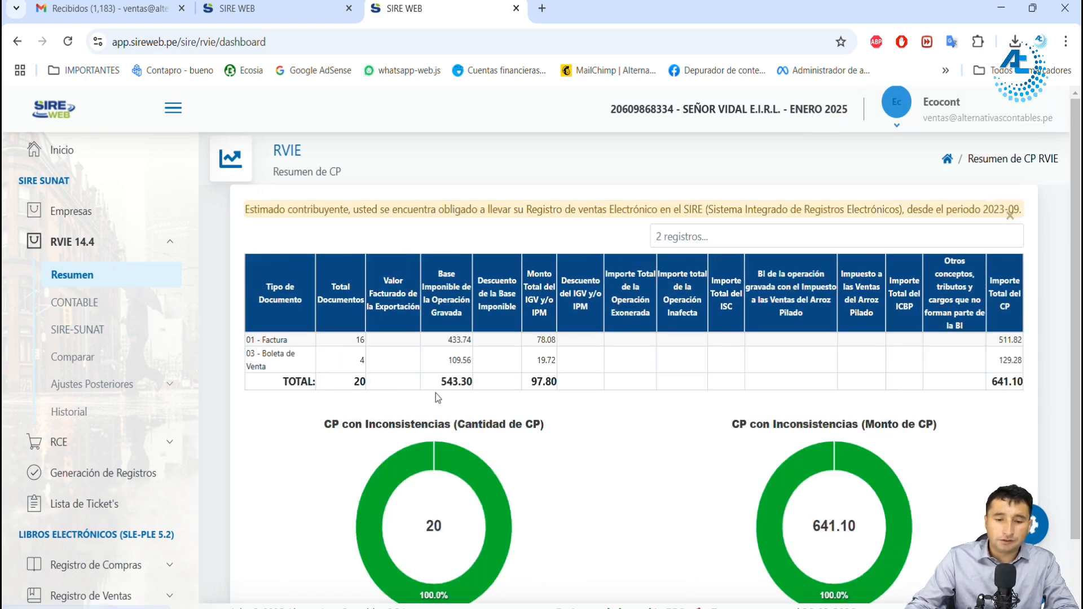
pyautogui.moveTo(280, 341); pyautogui.dragTo(295, 348)
pyautogui.click(395, 354)
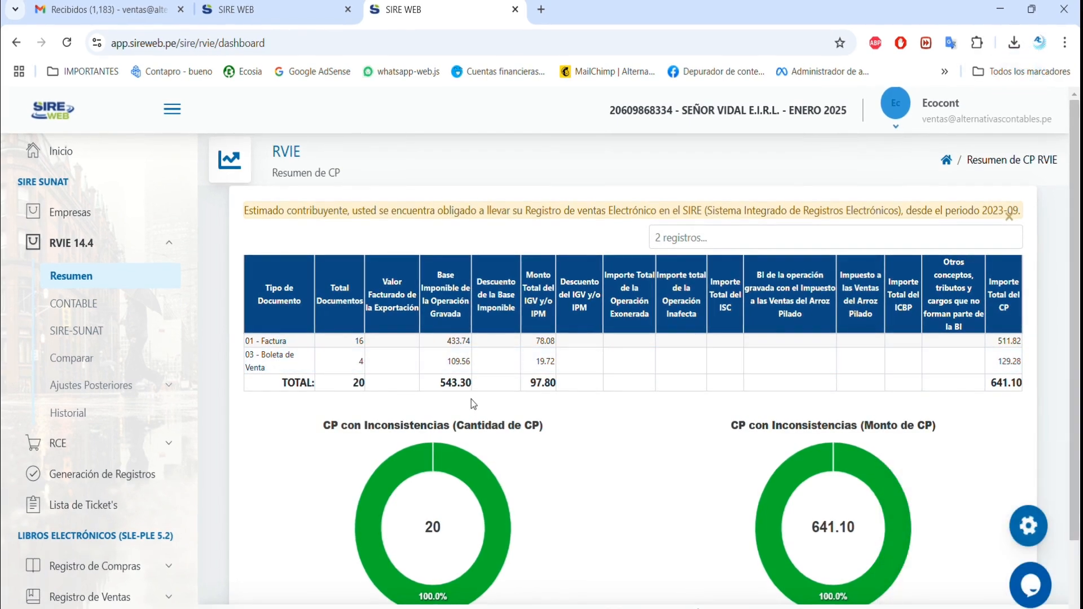
# Step: Check the accepted TXT format in the RVIE CONTABLE section, and open the SIRE-SUNAT proposal
pyautogui.click(91, 305)
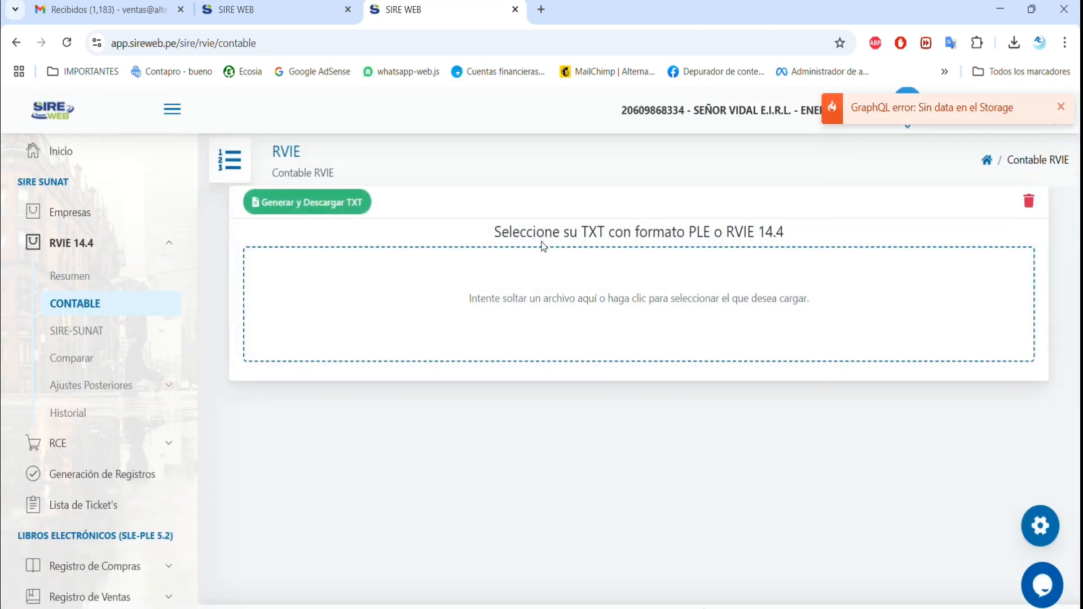
pyautogui.moveTo(790, 230); pyautogui.dragTo(491, 232)
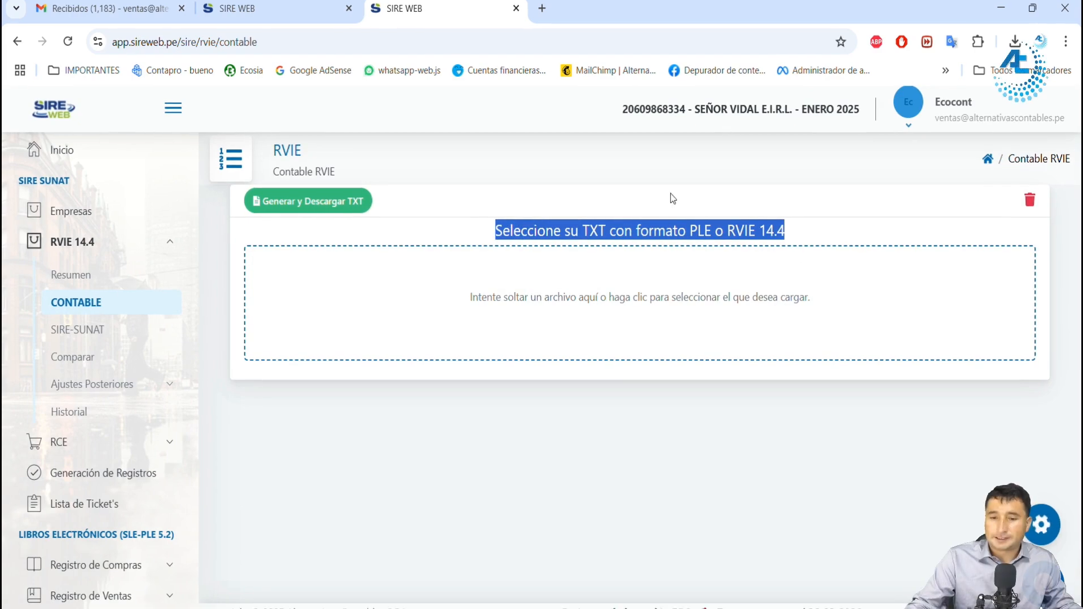
pyautogui.click(86, 330)
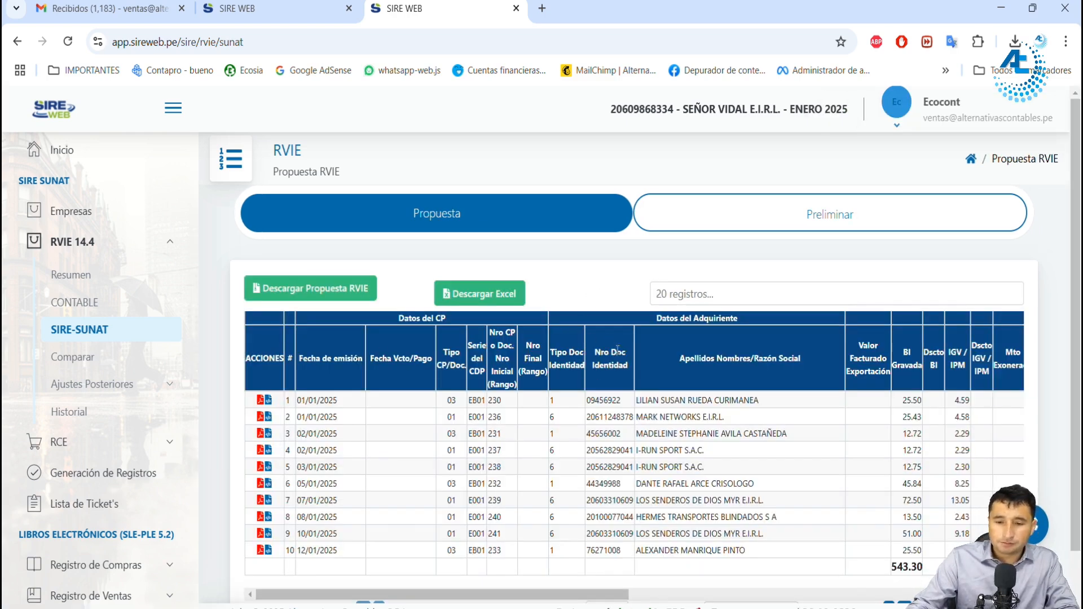
# Step: Look over the January 2025 RVIE proposal records and run the CONTABLE/SIRE comparison for RVIE
pyautogui.scroll(-2, 608, 309)
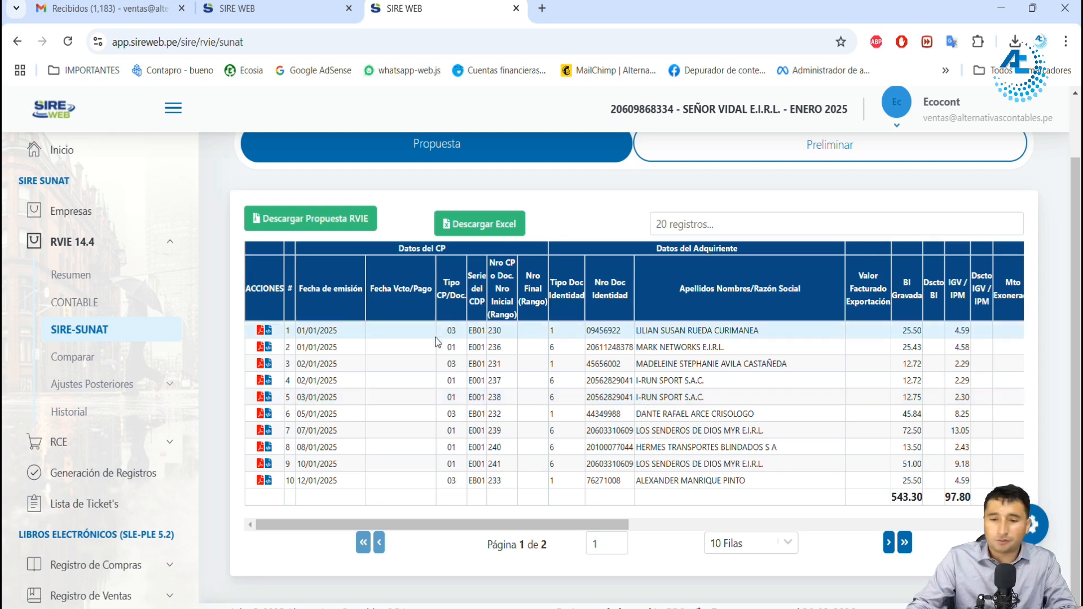
pyautogui.scroll(2, 573, 391)
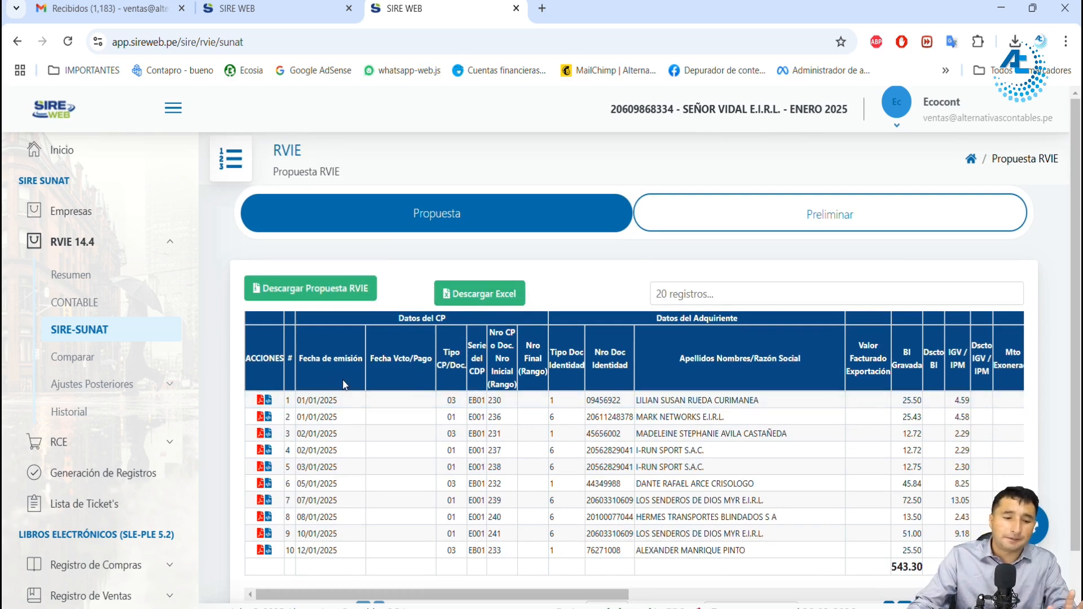
pyautogui.click(90, 361)
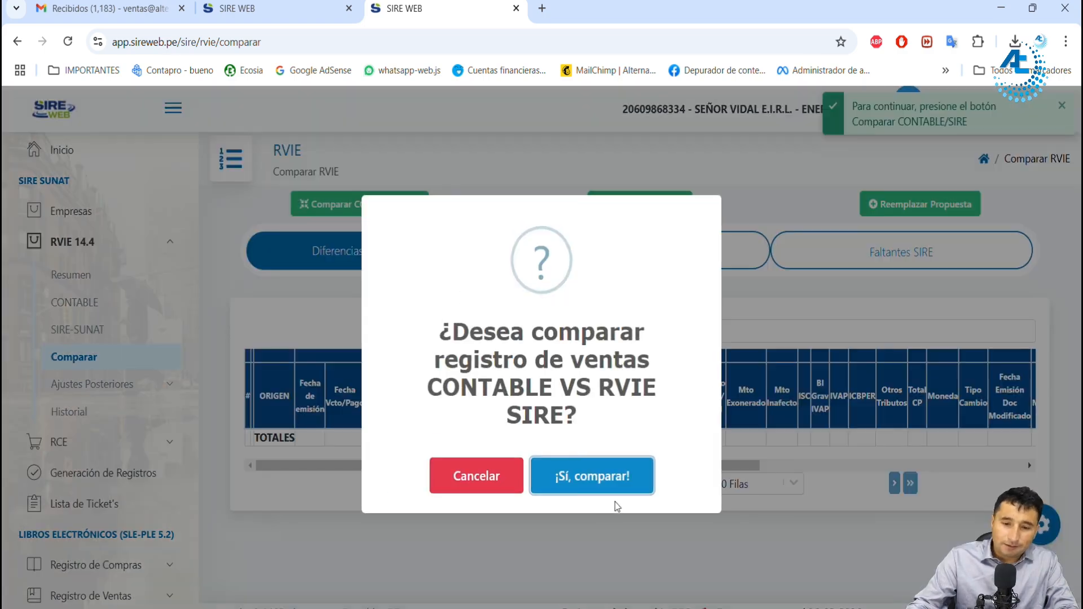
pyautogui.click(613, 482)
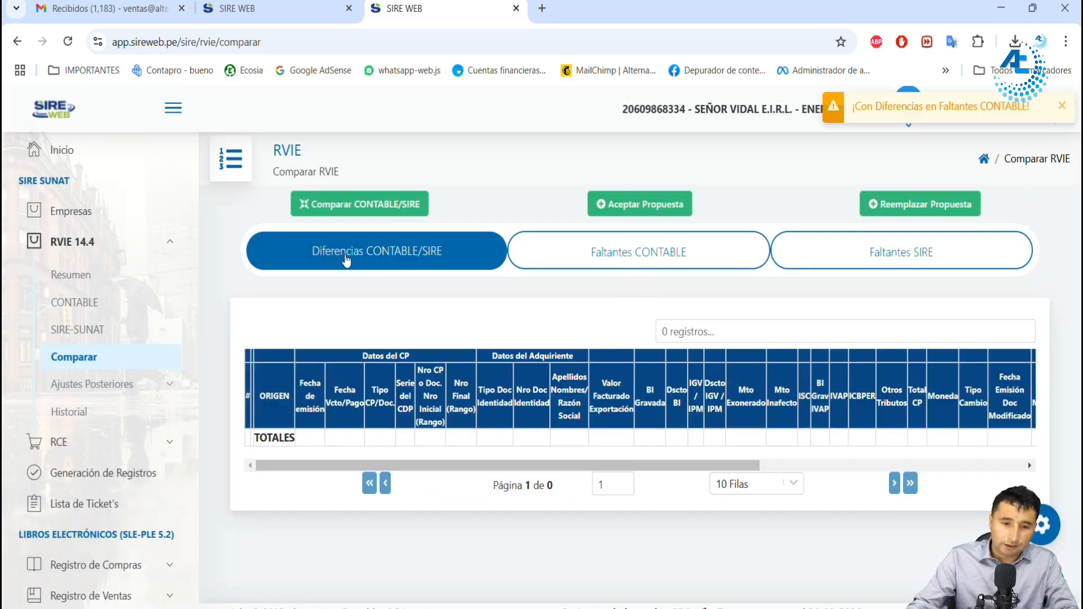
# Step: Review the RVIE comparison's Faltantes SIRE and Faltantes CONTABLE lists, checking the origin and document numbers of the missing records
pyautogui.moveTo(869, 252); pyautogui.dragTo(936, 260)
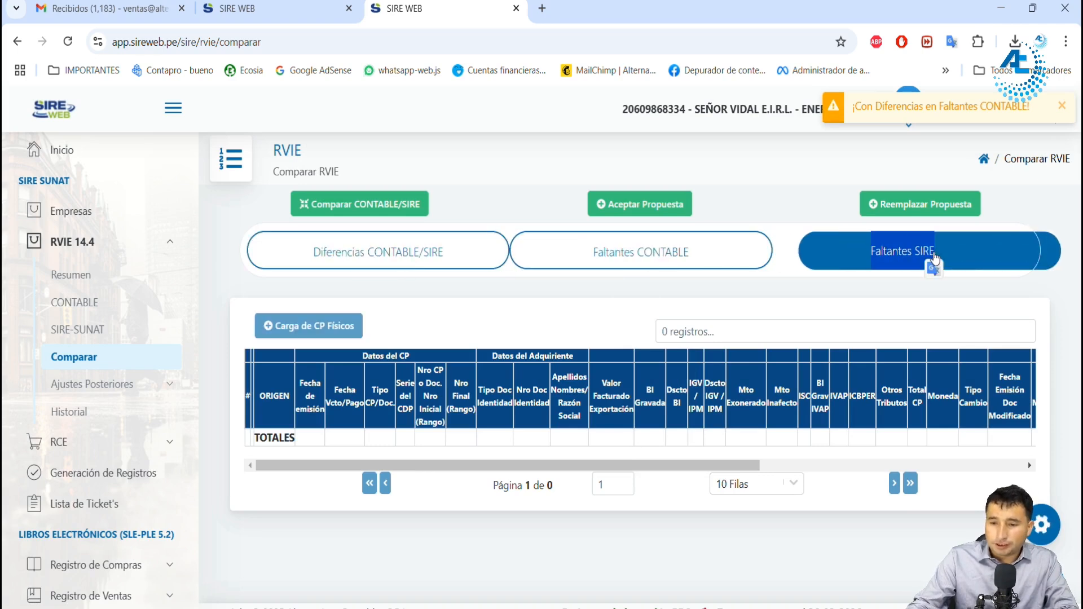
pyautogui.click(720, 254)
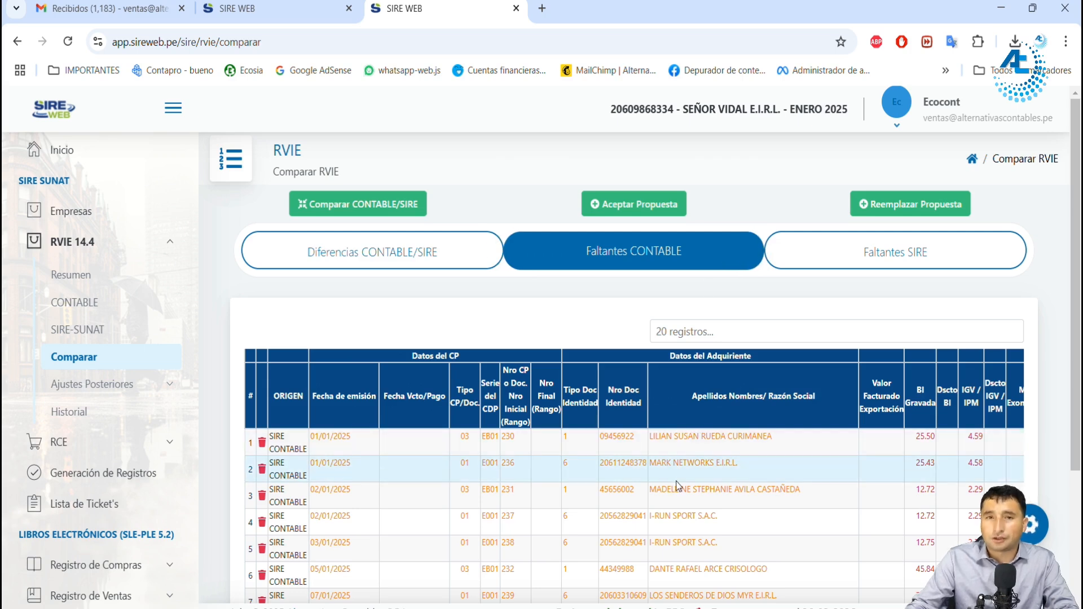
pyautogui.scroll(-3, 574, 435)
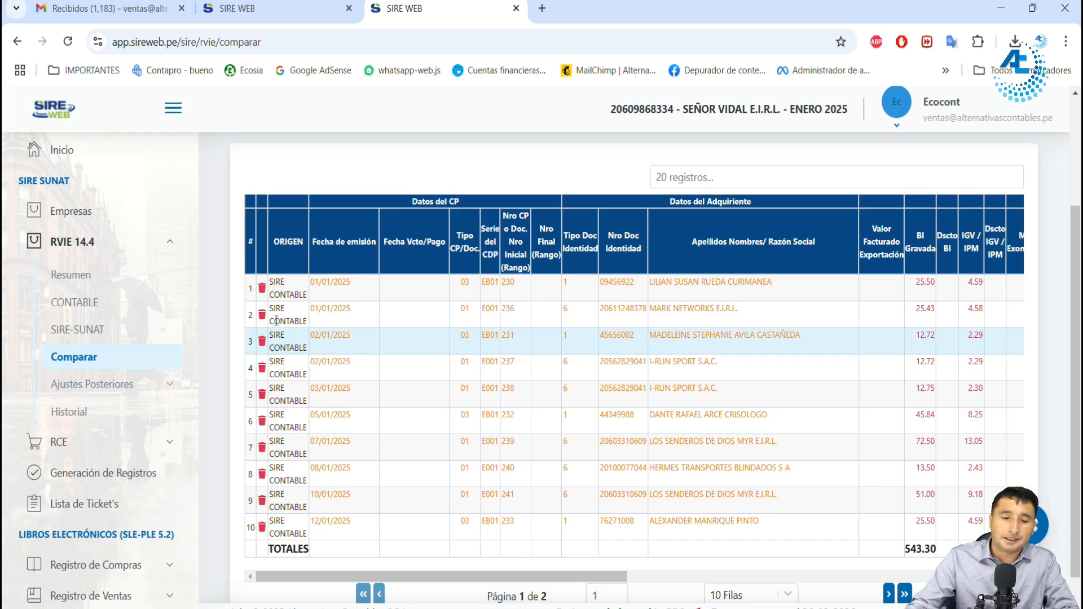
pyautogui.moveTo(610, 282); pyautogui.dragTo(636, 286)
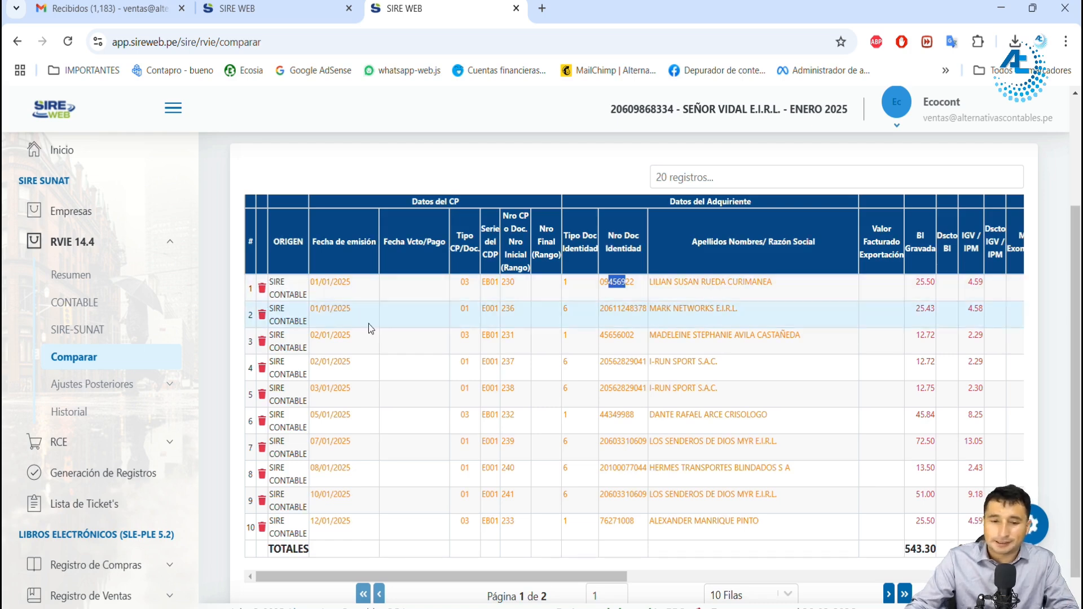
pyautogui.scroll(2, 474, 362)
pyautogui.scroll(1, 474, 362)
pyautogui.scroll(-2, 485, 361)
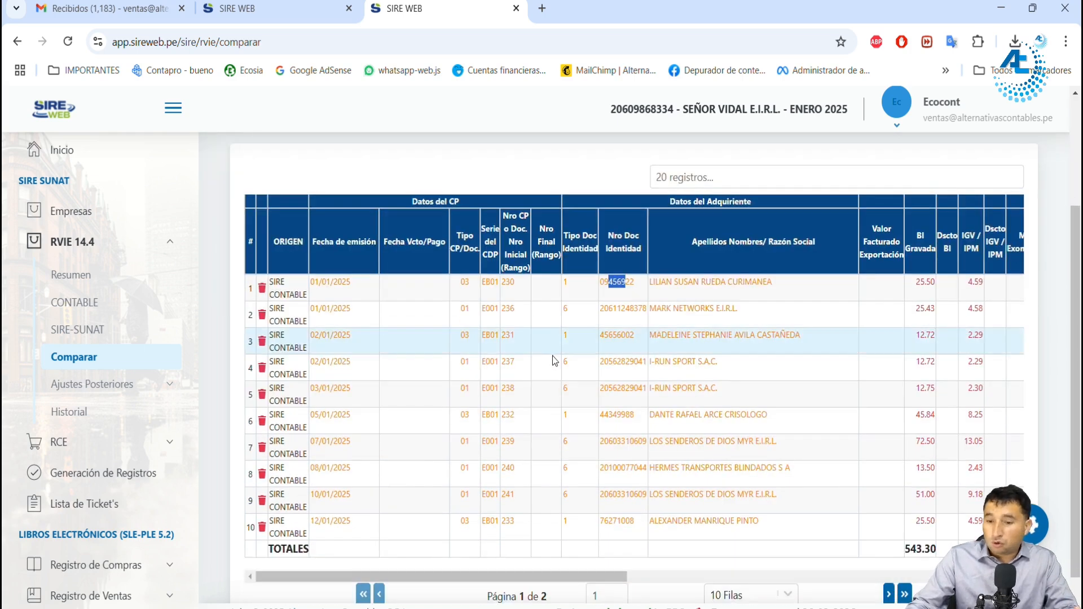
# Step: Accept the SUNAT proposal for the January 2025 RVIE and read the resulting ticket notice
pyautogui.scroll(2, 552, 350)
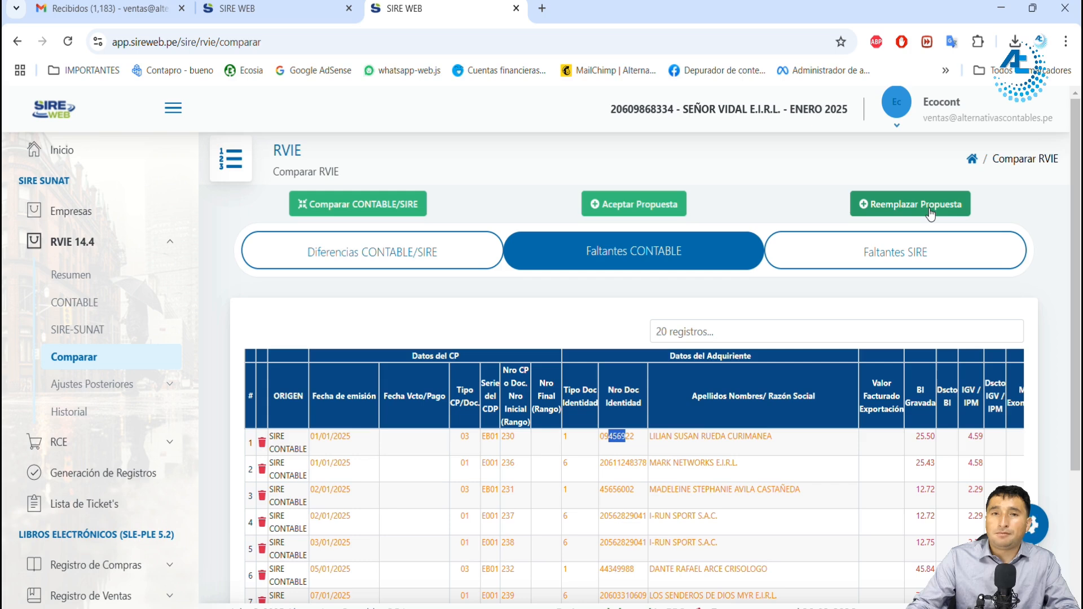
pyautogui.click(649, 210)
pyautogui.click(605, 445)
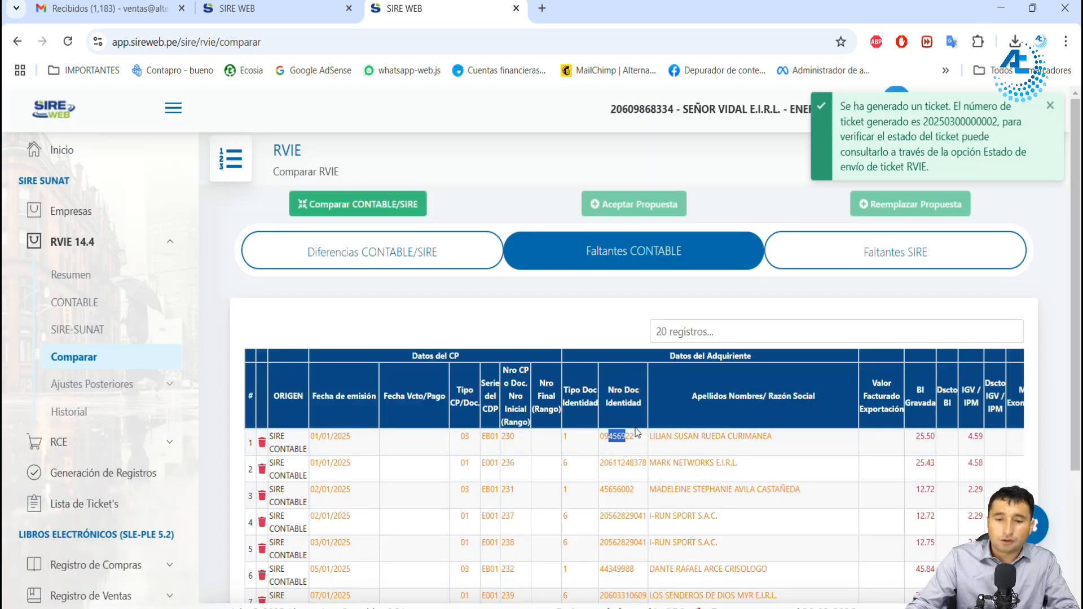
pyautogui.moveTo(928, 121); pyautogui.dragTo(980, 122)
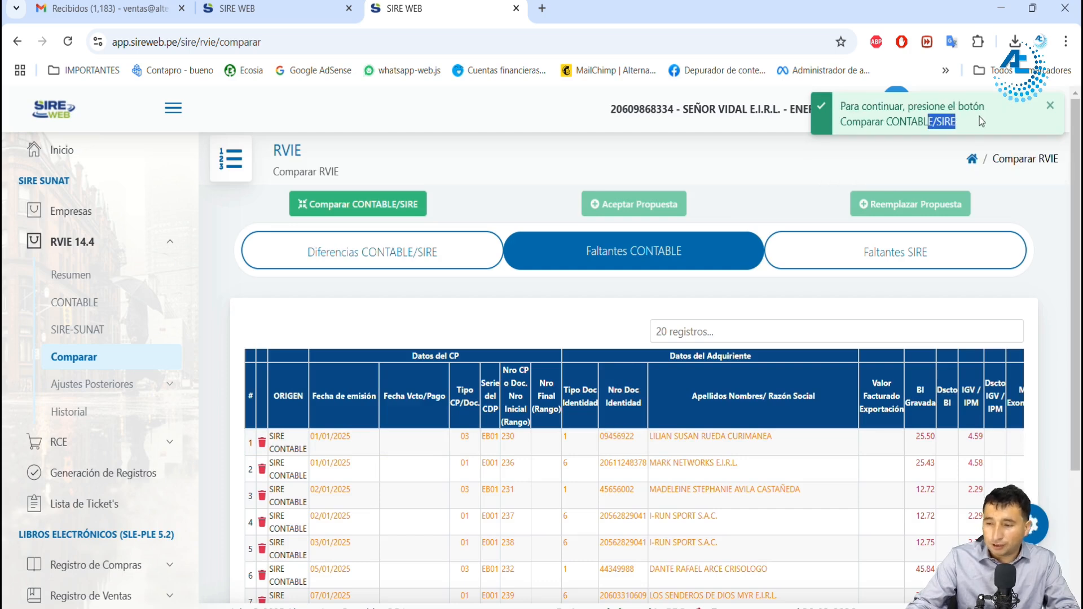
# Step: Open the SIRE-SUNAT proposal of RCE 8.4 for January 2025
pyautogui.scroll(-2, 89, 445)
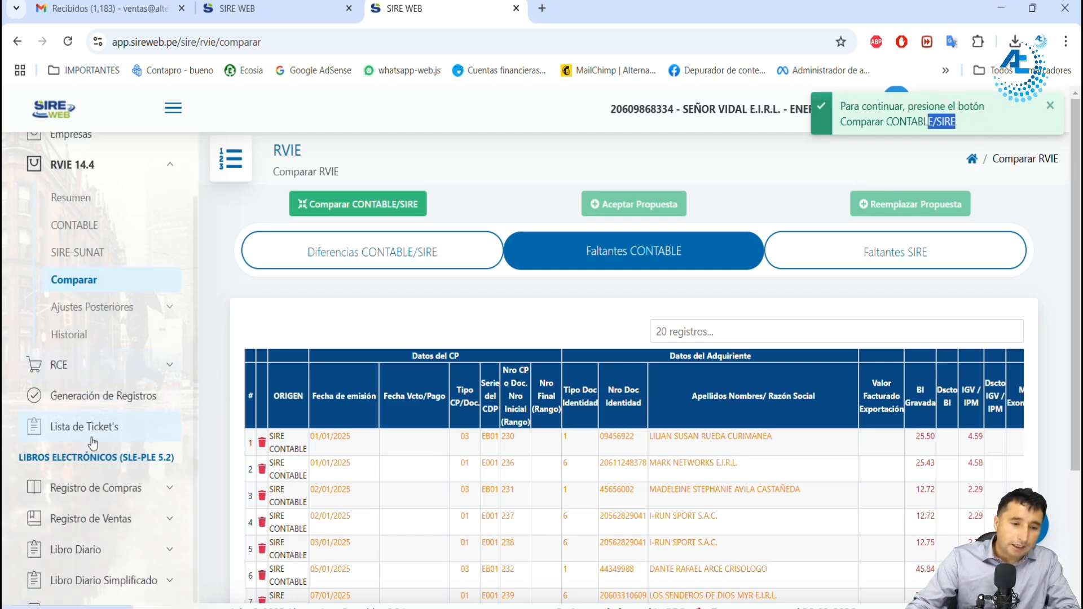
pyautogui.click(86, 370)
pyautogui.click(106, 287)
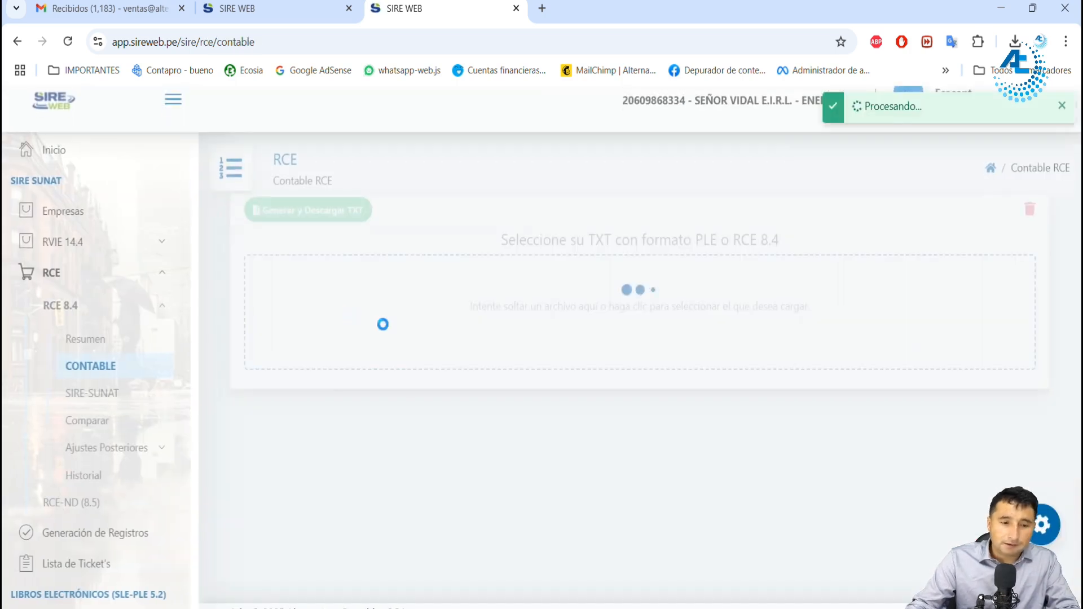
pyautogui.click(106, 397)
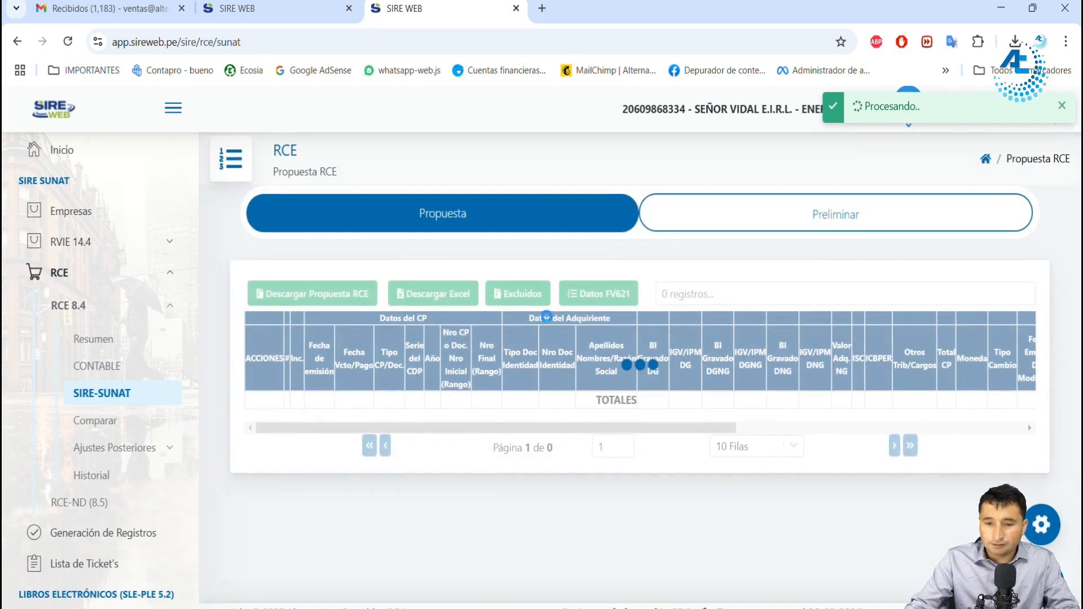
pyautogui.click(665, 291)
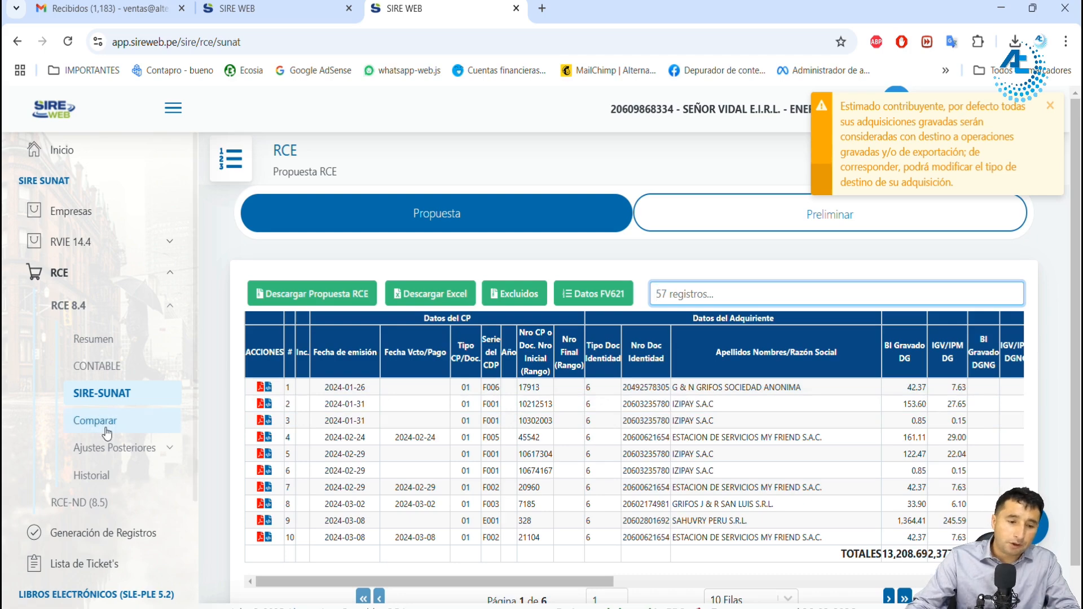
pyautogui.click(99, 424)
pyautogui.click(106, 396)
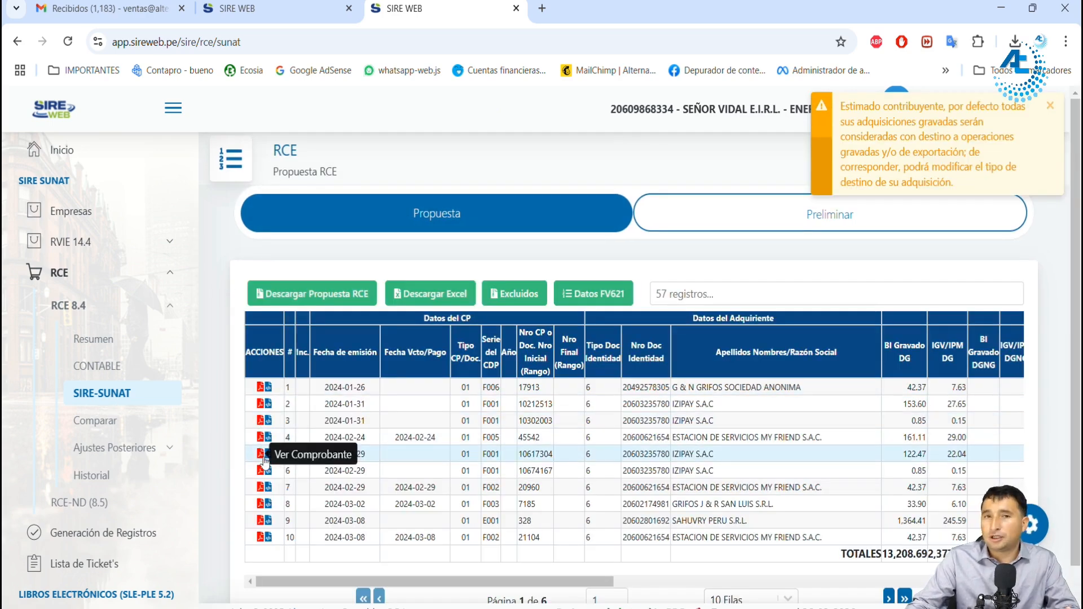
# Step: Examine the RCE proposal's amounts, Detracción, Tipo de Nota and CAR SUNAT columns, and check the list of excluded purchase vouchers
pyautogui.moveTo(338, 586); pyautogui.dragTo(862, 556)
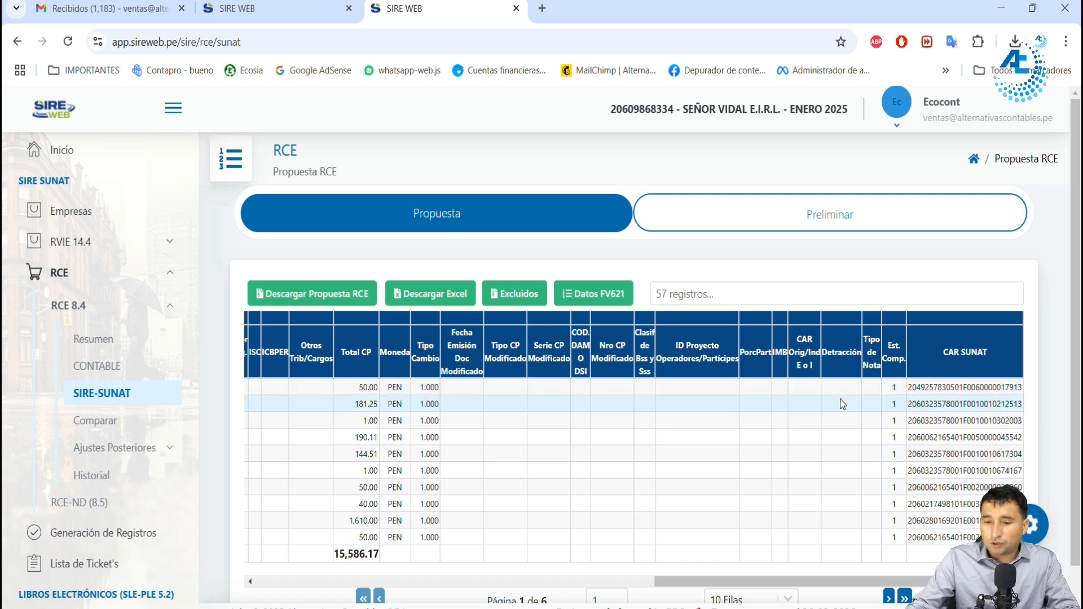
pyautogui.moveTo(858, 354); pyautogui.dragTo(856, 456)
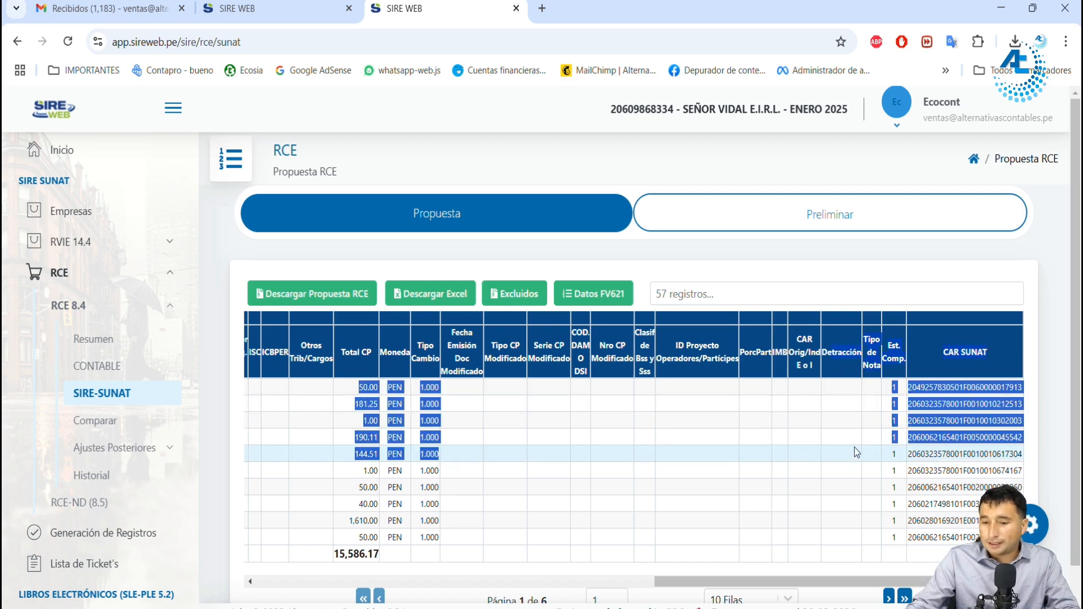
pyautogui.click(841, 413)
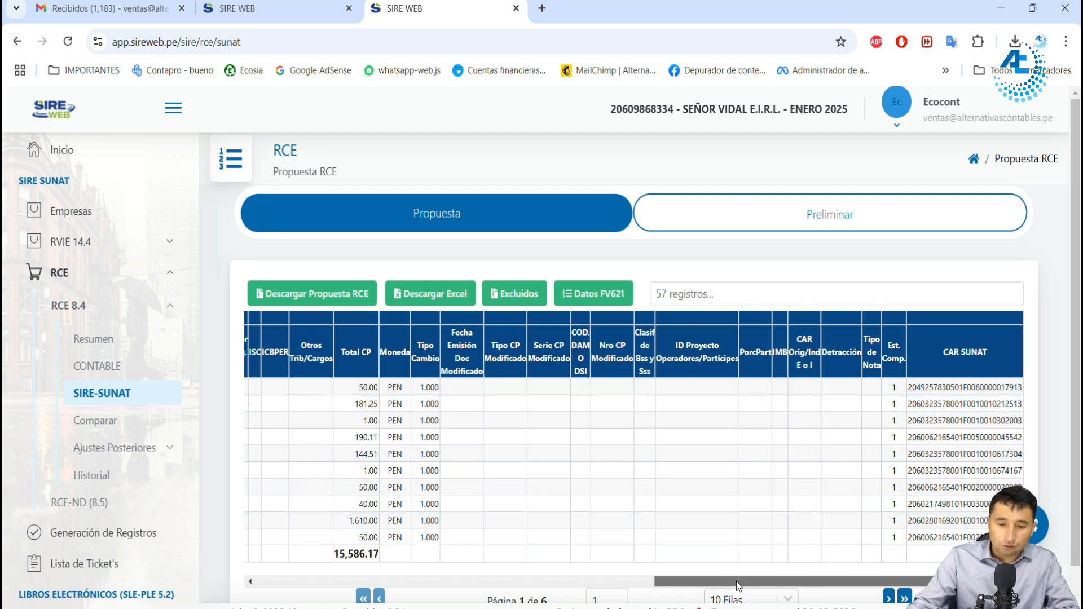
pyautogui.click(469, 581)
pyautogui.moveTo(467, 577); pyautogui.dragTo(582, 560)
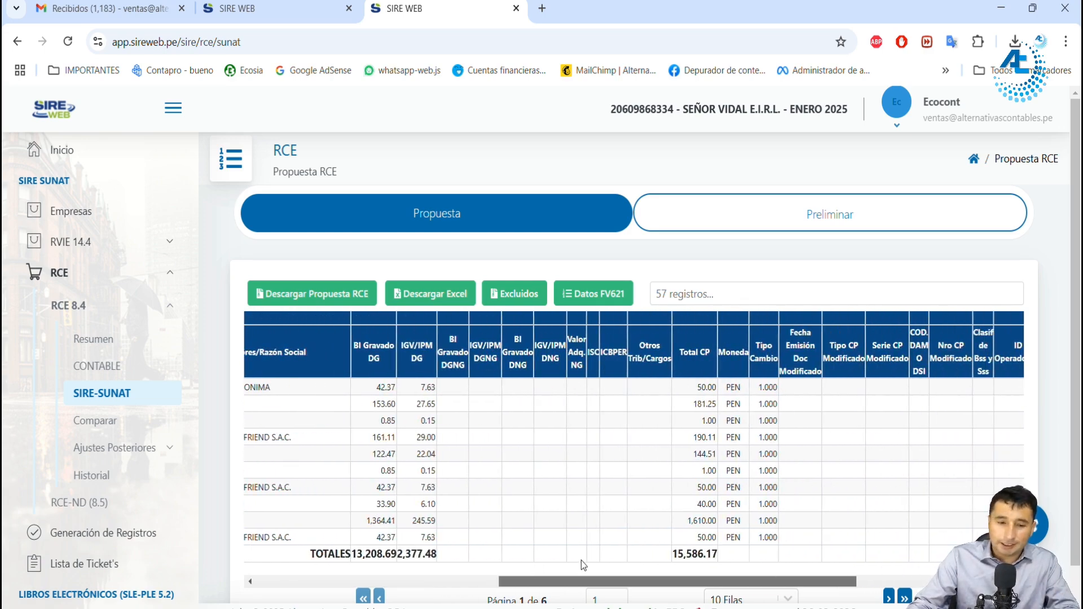
pyautogui.moveTo(581, 560); pyautogui.dragTo(632, 550)
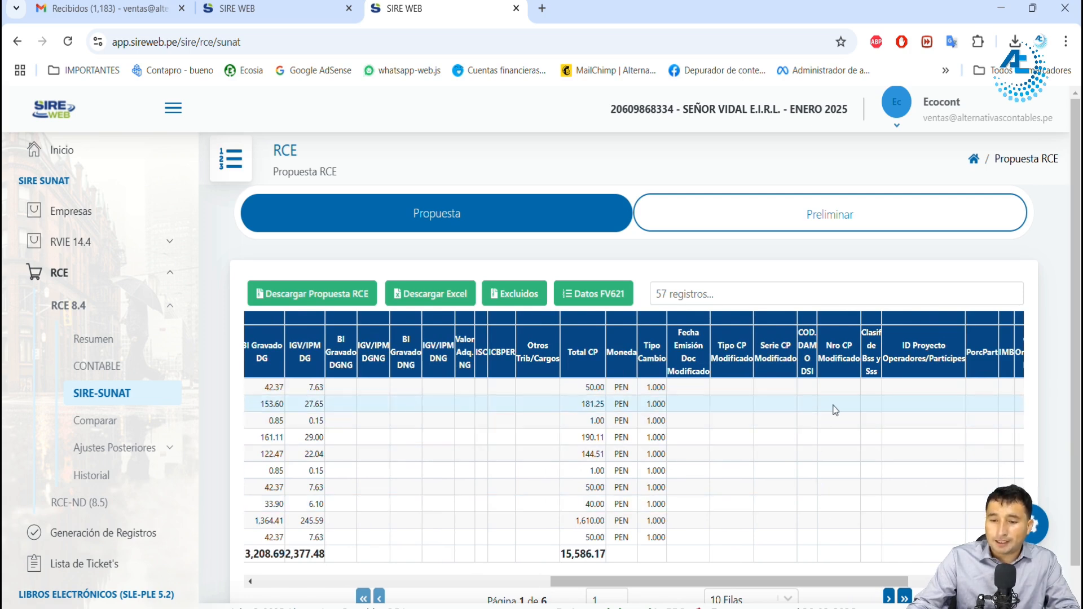
pyautogui.hscroll(3, 944, 550)
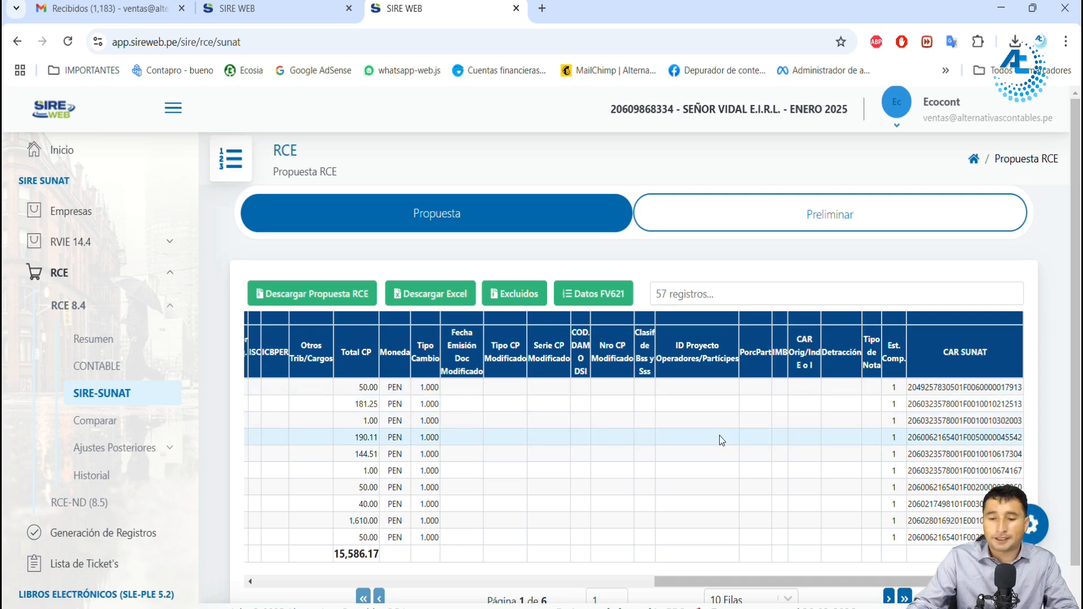
pyautogui.moveTo(744, 580); pyautogui.dragTo(133, 578)
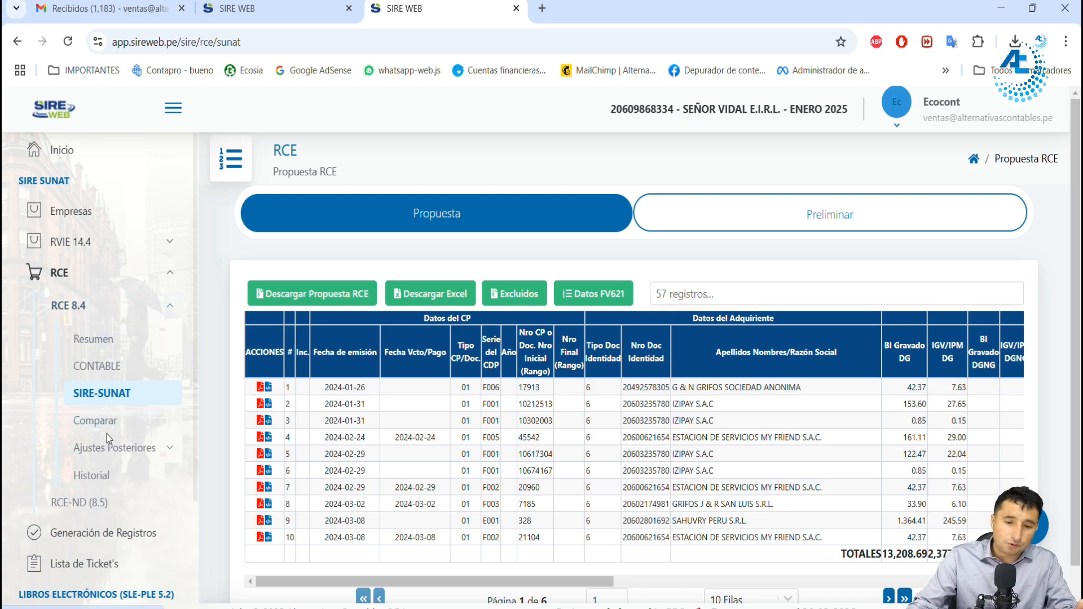
pyautogui.click(524, 294)
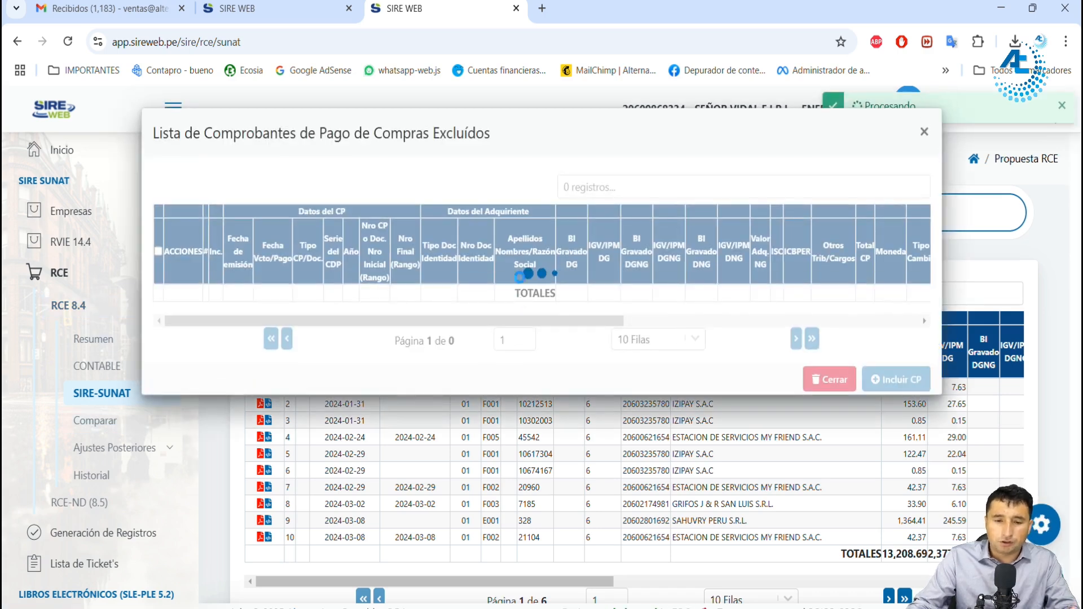
pyautogui.click(829, 379)
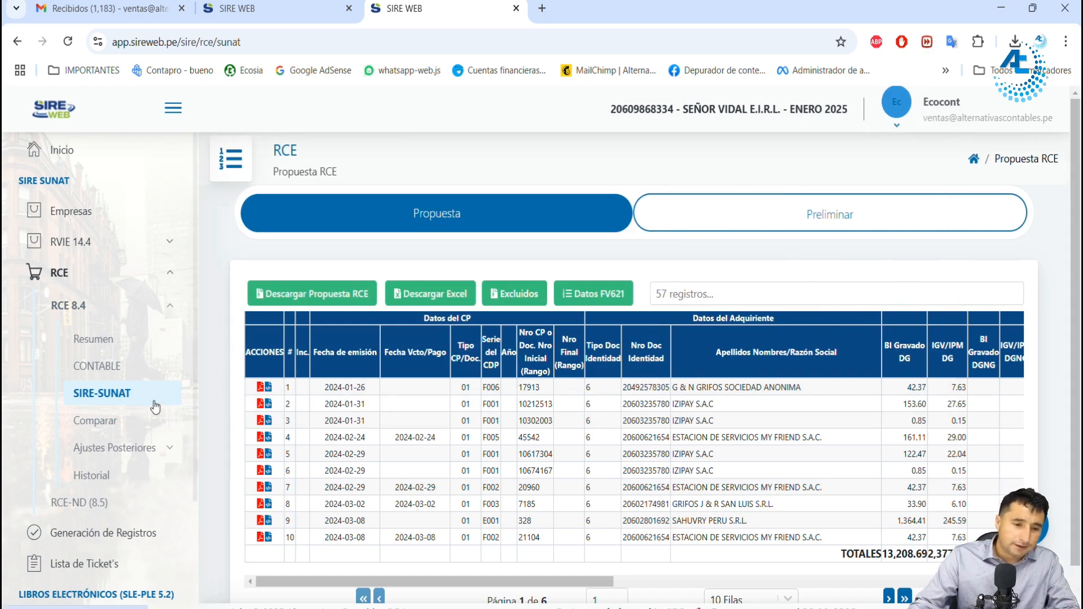
# Step: Run the CONTABLE/SIRE comparison for RCE 8.4 and show its Faltantes CONTABLE records
pyautogui.click(109, 421)
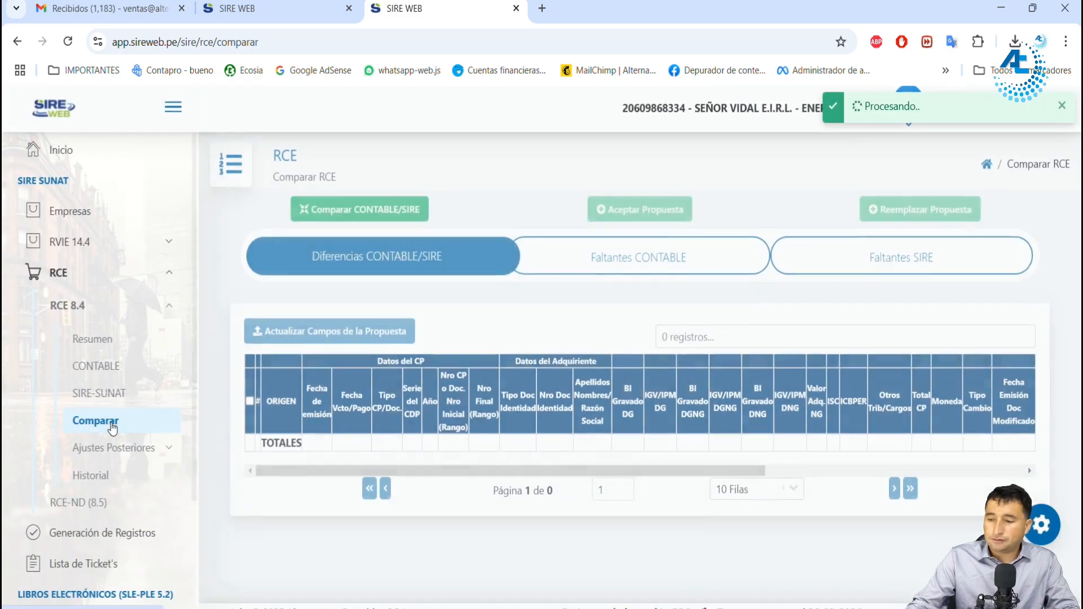
pyautogui.click(382, 209)
pyautogui.click(629, 476)
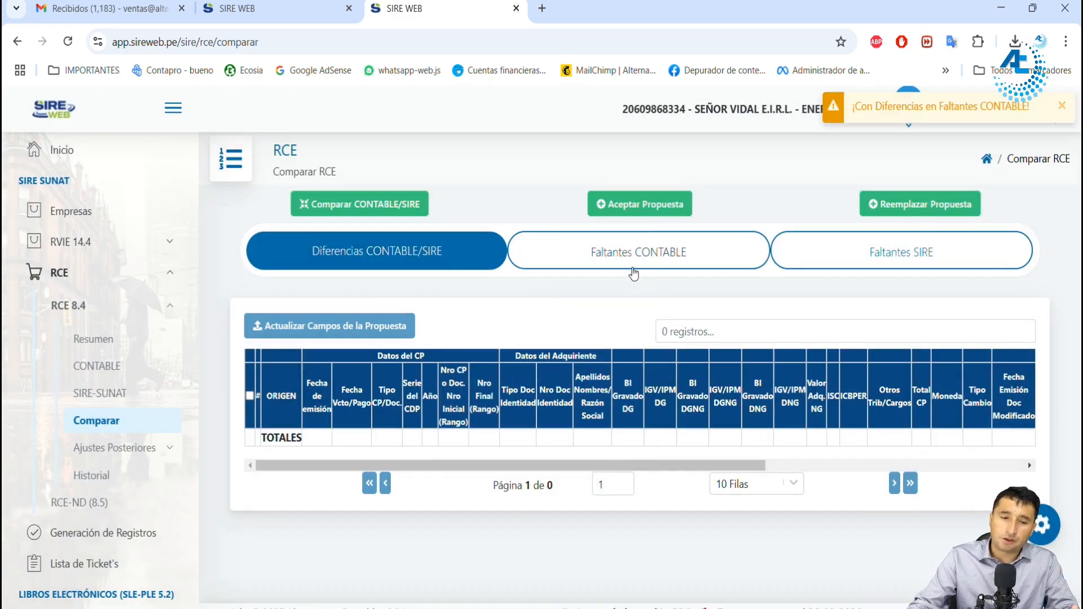
pyautogui.click(634, 258)
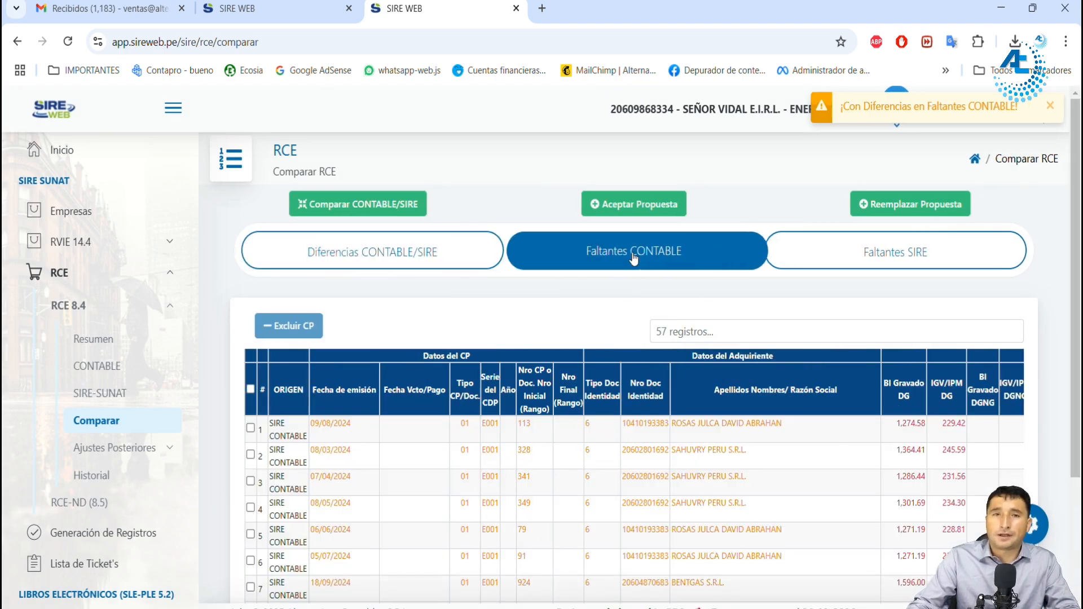
# Step: Show more rows per page in the RCE Faltantes CONTABLE list, and exclude all of its vouchers from the proposal
pyautogui.scroll(-1, 387, 428)
pyautogui.click(250, 314)
pyautogui.scroll(-2, 339, 381)
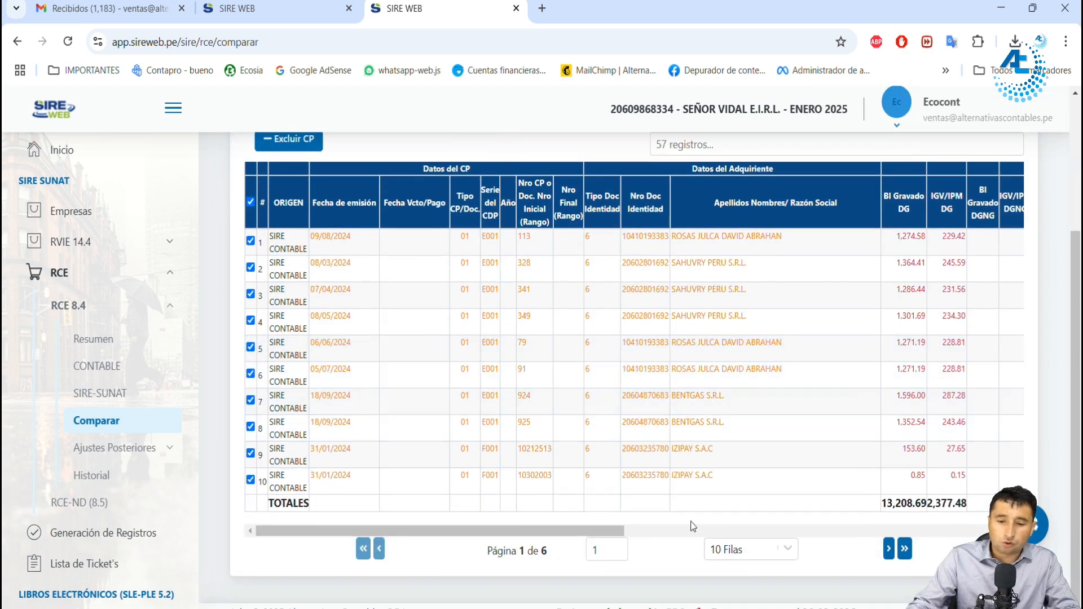
pyautogui.click(736, 548)
pyautogui.click(749, 488)
pyautogui.scroll(-2, 751, 490)
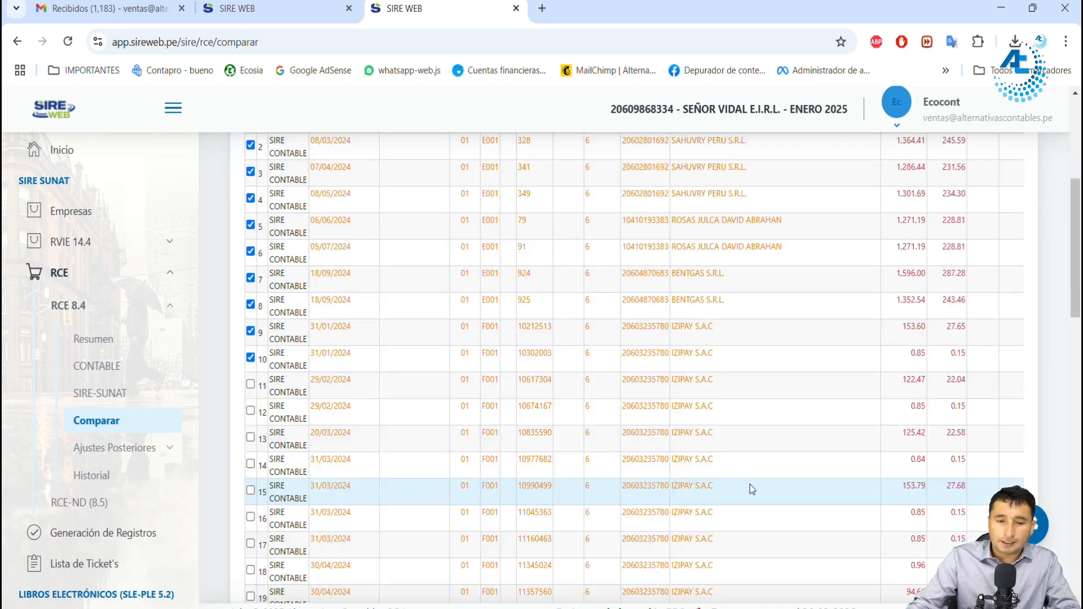
pyautogui.scroll(4, 746, 468)
pyautogui.scroll(-4, 743, 458)
pyautogui.scroll(3, 527, 418)
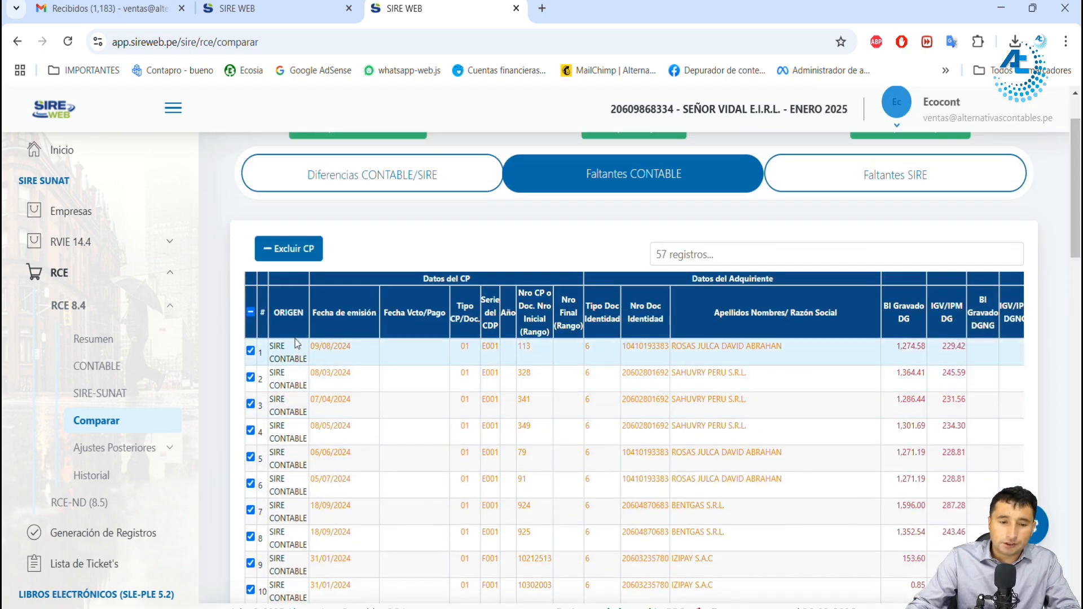
pyautogui.click(251, 314)
pyautogui.scroll(1, 621, 338)
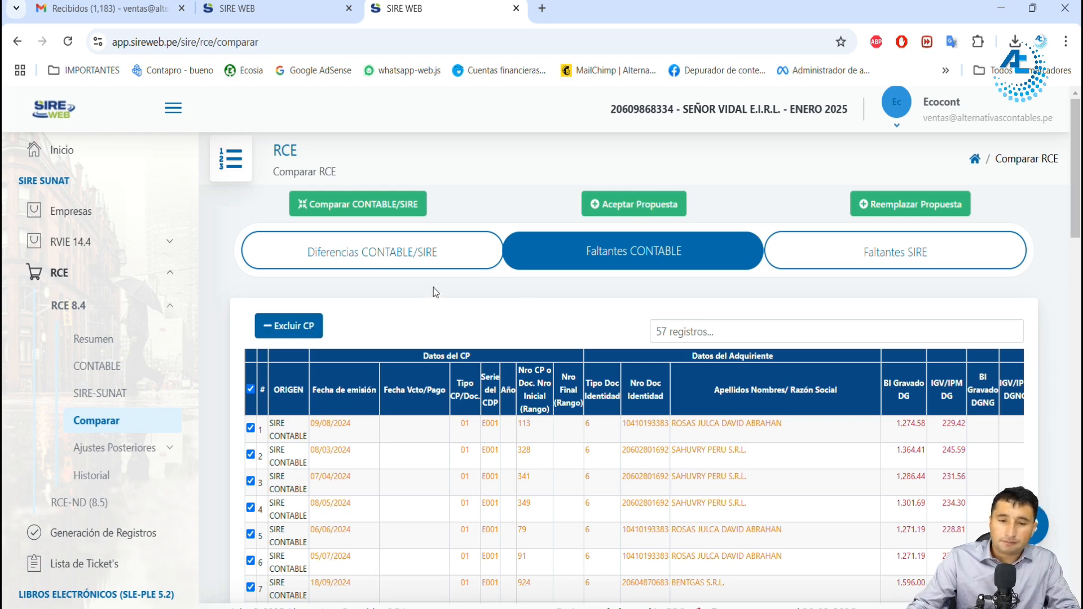
pyautogui.click(294, 330)
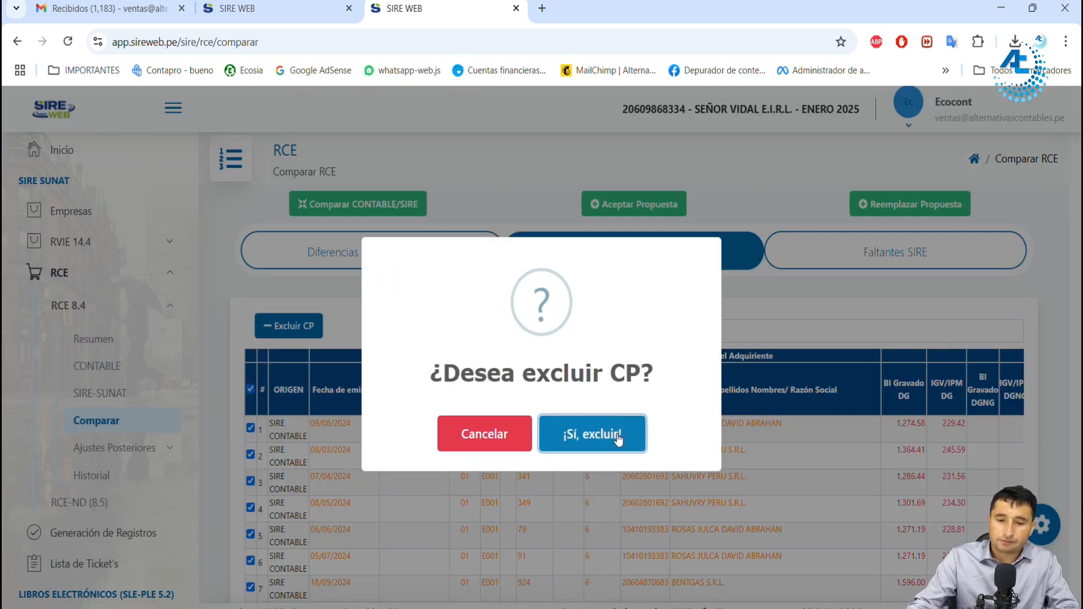
pyautogui.click(590, 431)
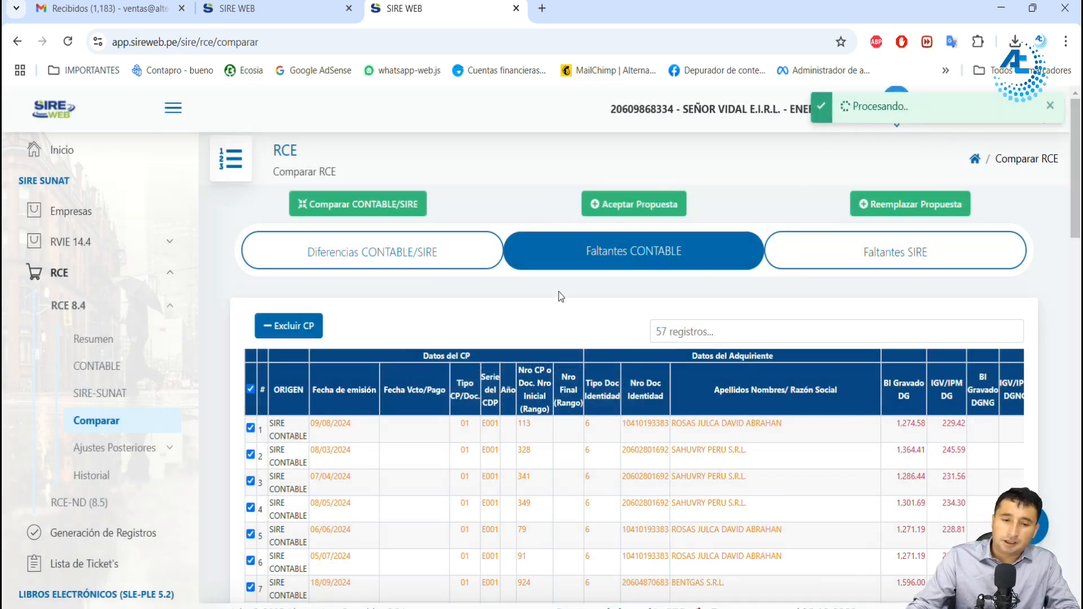
# Step: Open the SIRE-SUNAT proposal of RCE 8.4 in a new browser tab and check its remaining vouchers
pyautogui.keyDown('ctrl'); pyautogui.click(96, 406); pyautogui.keyUp('ctrl')
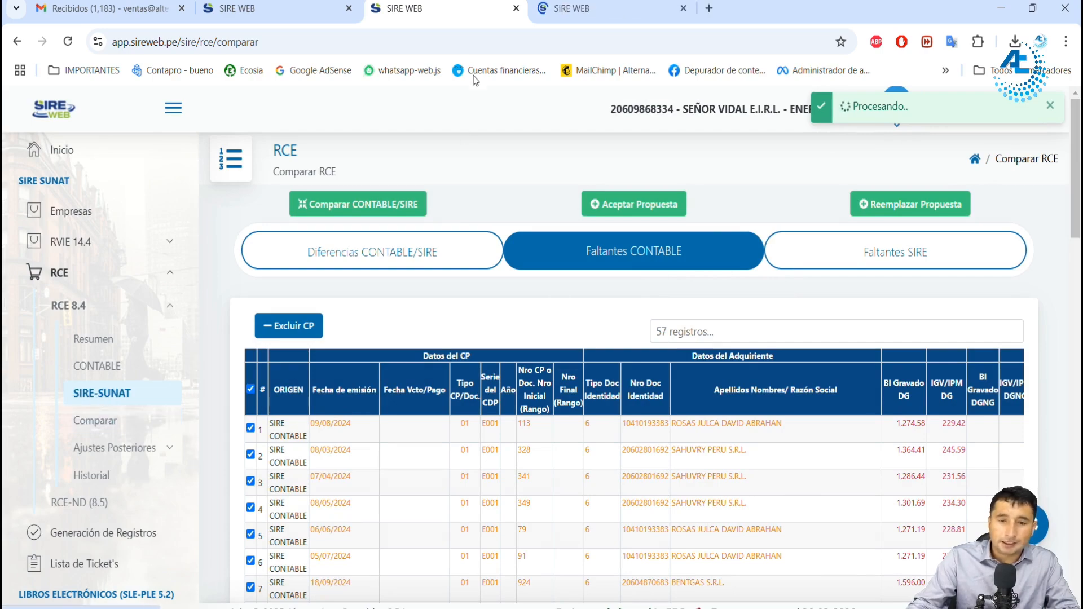
pyautogui.click(595, 10)
pyautogui.click(686, 294)
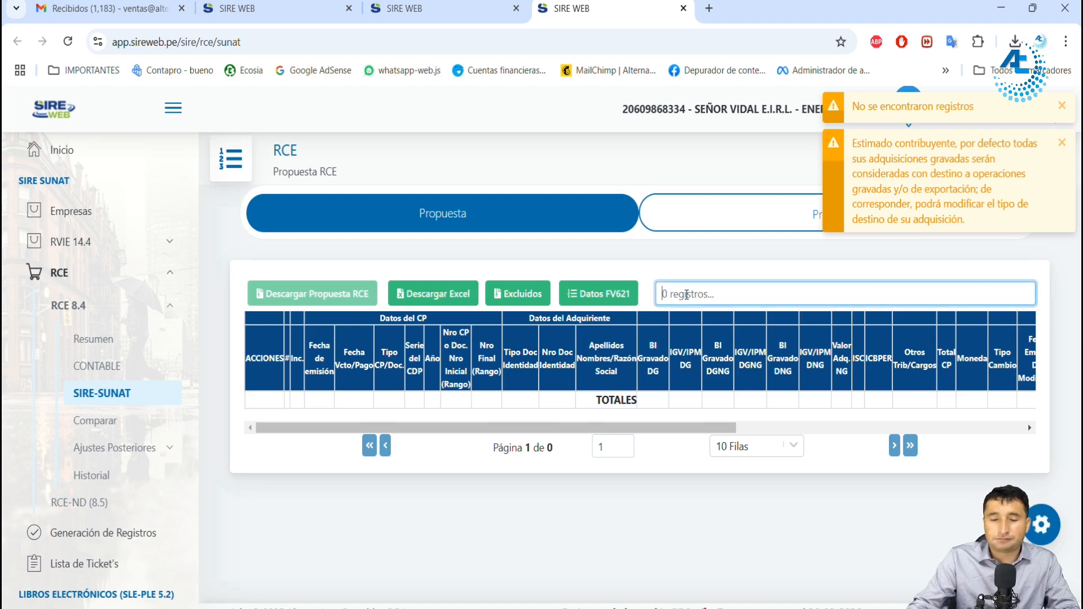
pyautogui.moveTo(870, 106); pyautogui.dragTo(987, 110)
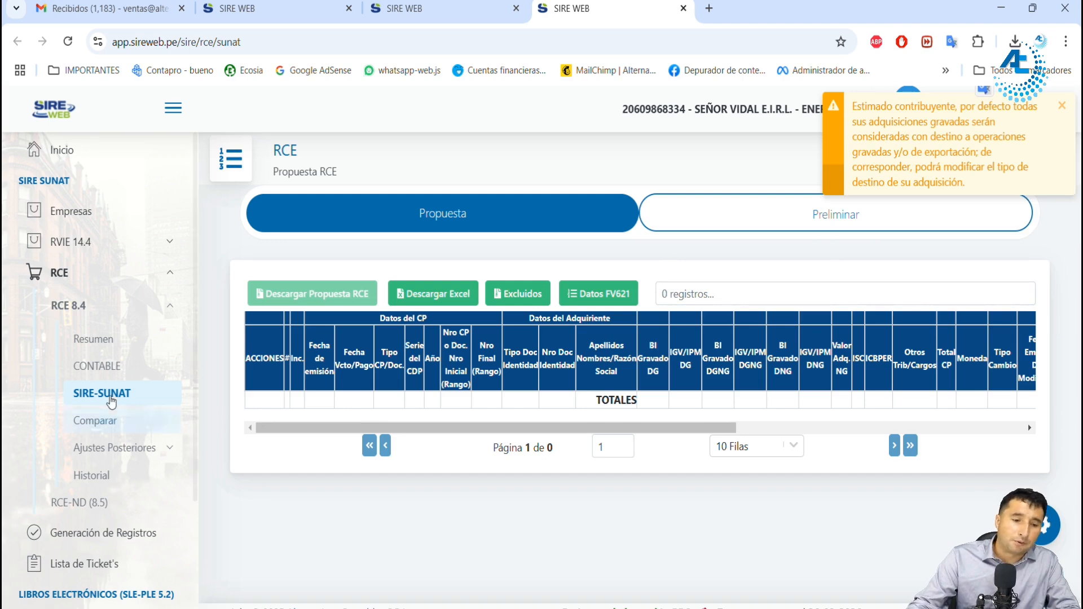
# Step: Try to rerun the RCE 8.4 CONTABLE/SIRE comparison, reload its page, and check the Faltantes CONTABLE and Faltantes SIRE lists
pyautogui.click(423, 8)
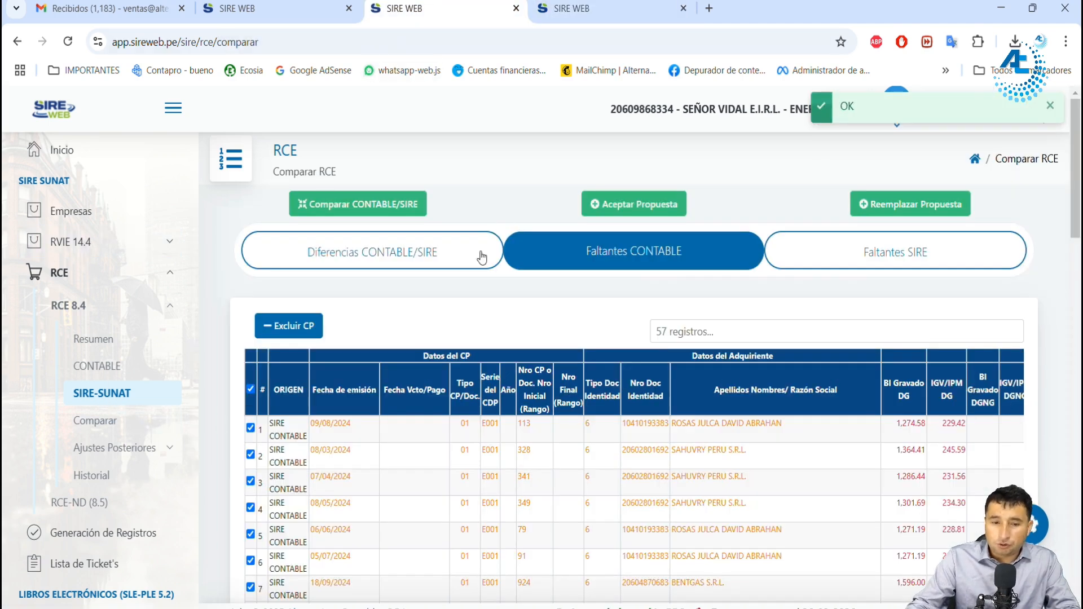
pyautogui.click(395, 210)
pyautogui.click(619, 468)
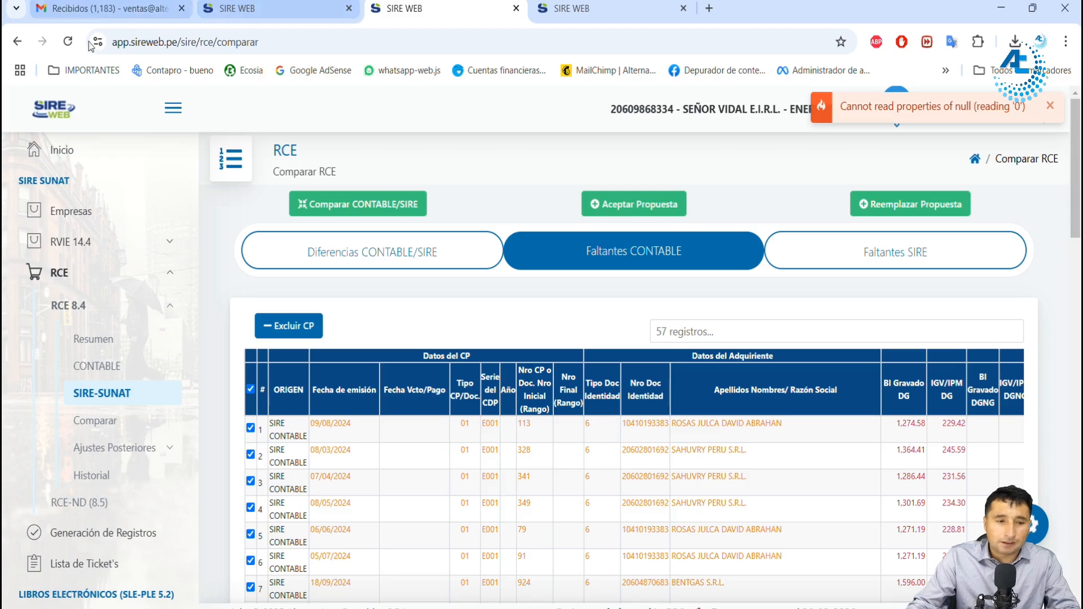
pyautogui.click(67, 42)
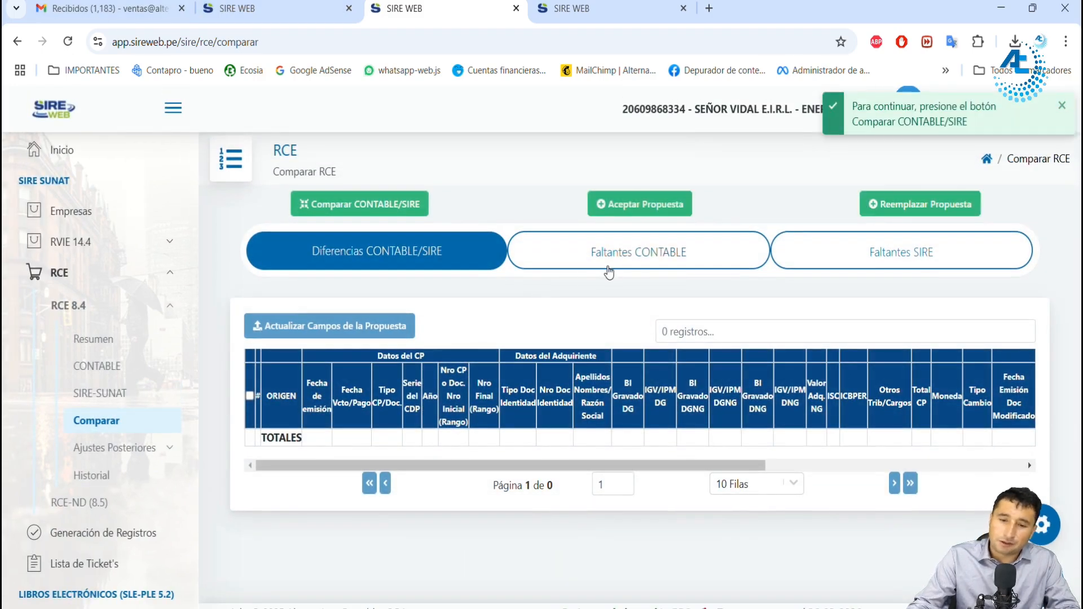
pyautogui.click(616, 261)
pyautogui.click(911, 252)
pyautogui.click(571, 271)
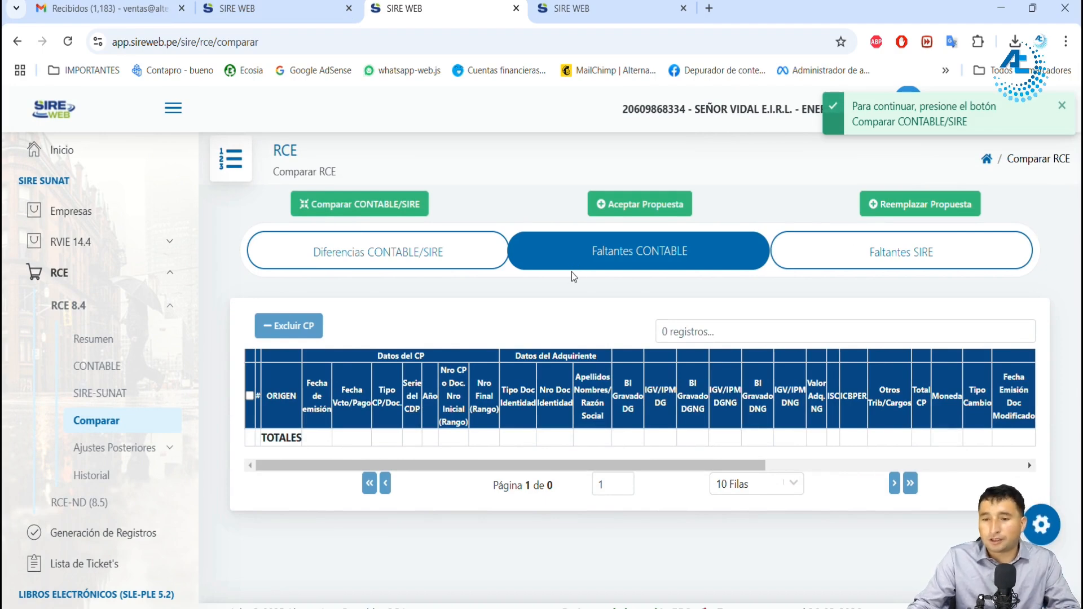
# Step: Accept the RCE proposal and show the purchase register's preliminary detail under Generación de Registros in a new browser tab
pyautogui.click(636, 210)
pyautogui.click(607, 448)
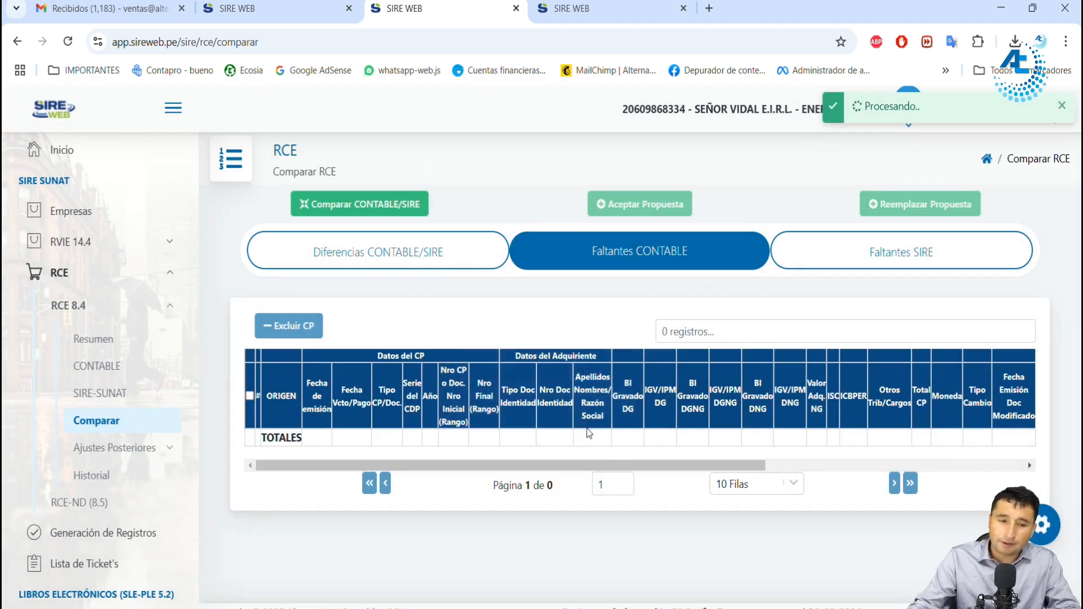
pyautogui.scroll(-1, 126, 439)
pyautogui.keyDown('ctrl'); pyautogui.click(112, 458); pyautogui.keyUp('ctrl')
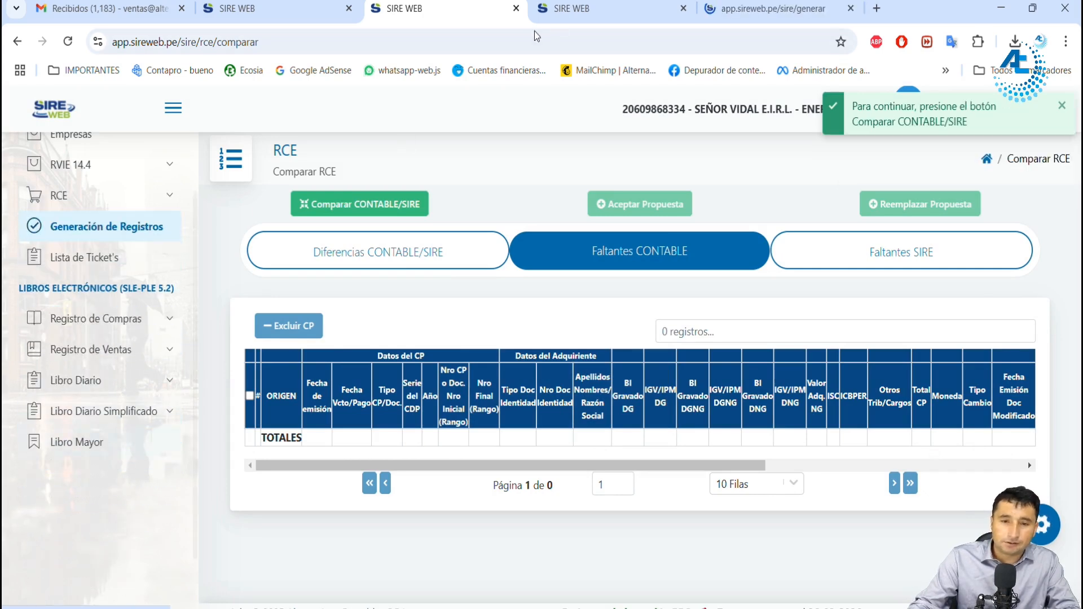
pyautogui.click(734, 9)
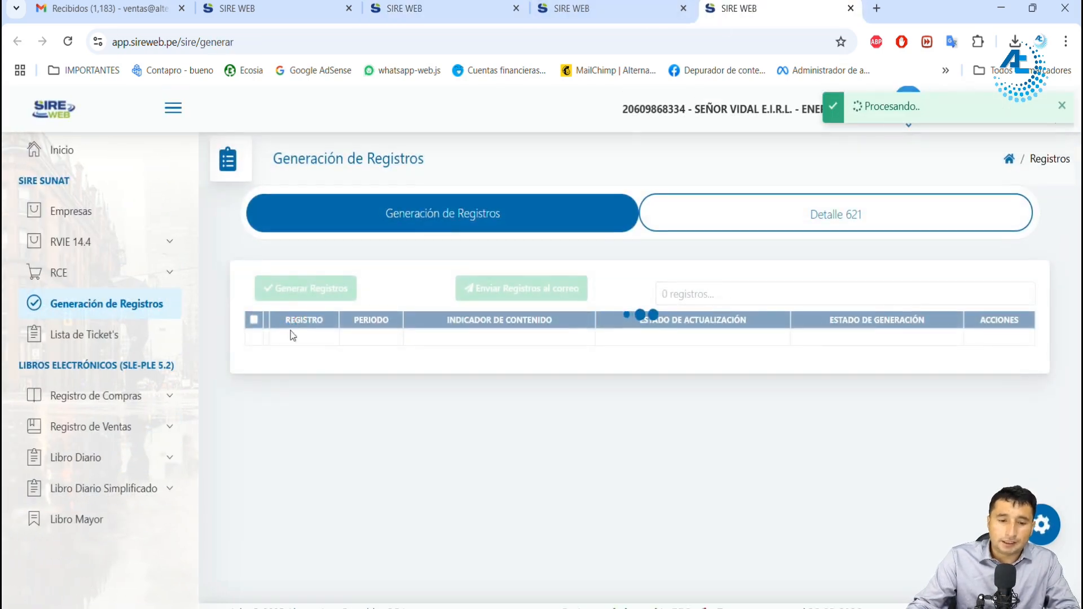
pyautogui.click(269, 336)
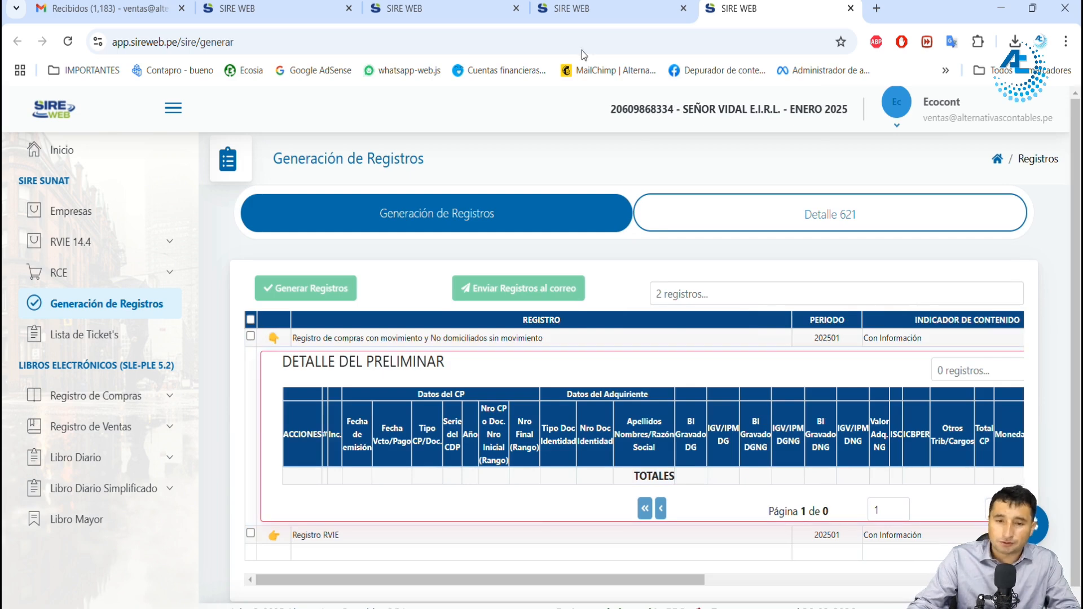
# Step: From the list of excluded purchase vouchers, include E001 vouchers 924, 113, 91, 349 and 341 in the RCE proposal again
pyautogui.click(591, 12)
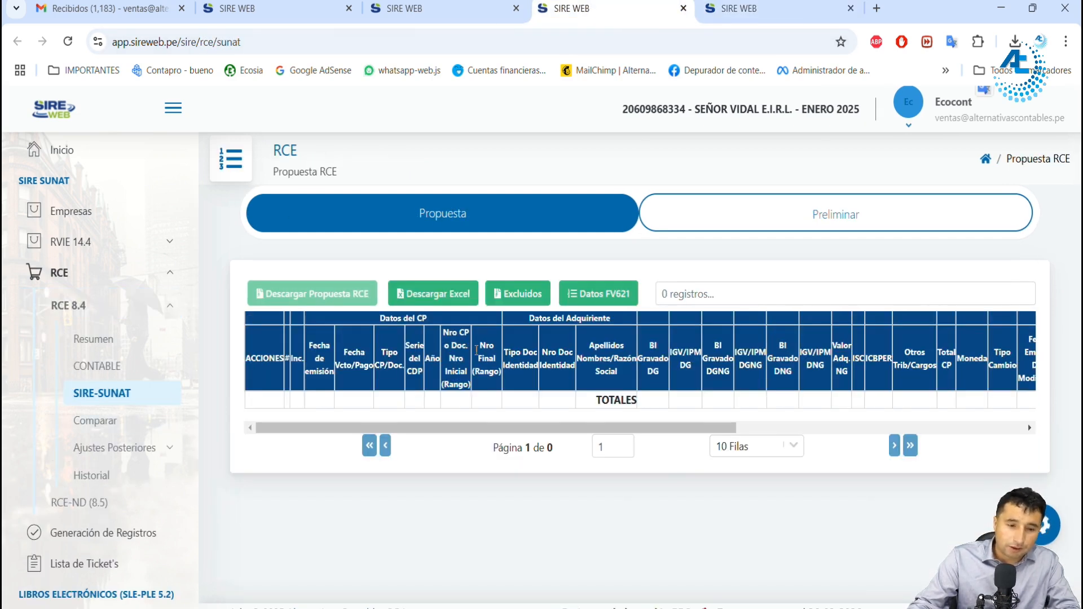
pyautogui.click(524, 296)
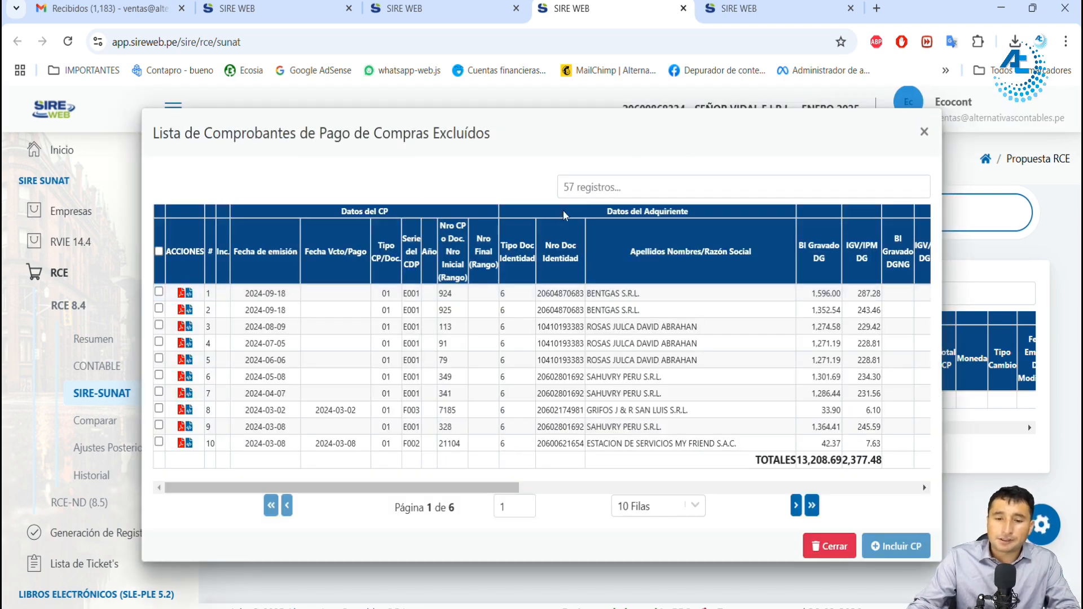
pyautogui.click(573, 186)
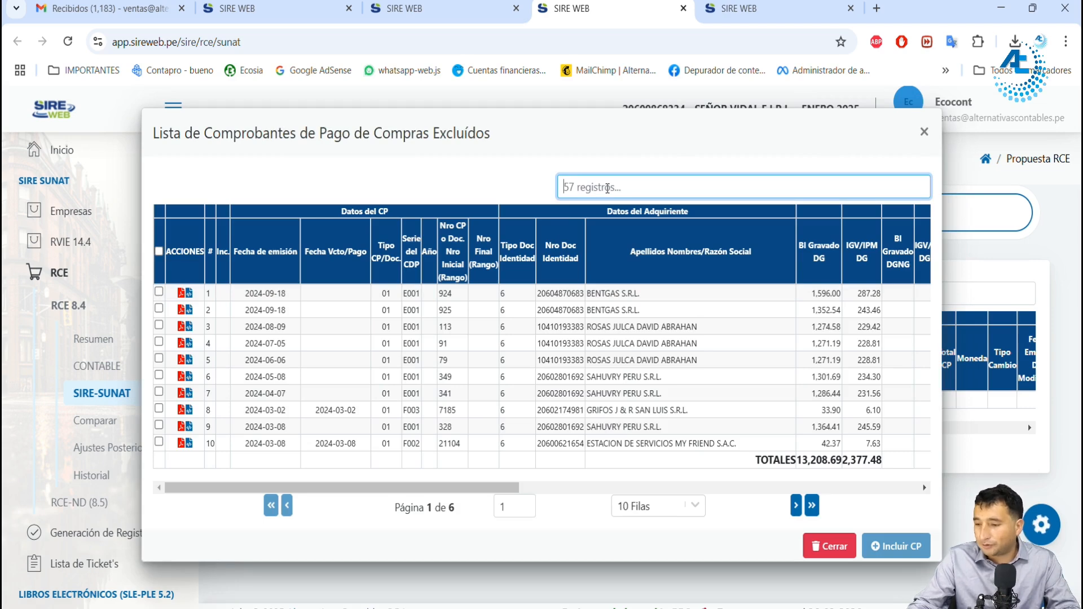
pyautogui.click(159, 291)
pyautogui.click(159, 325)
pyautogui.click(159, 341)
pyautogui.click(159, 375)
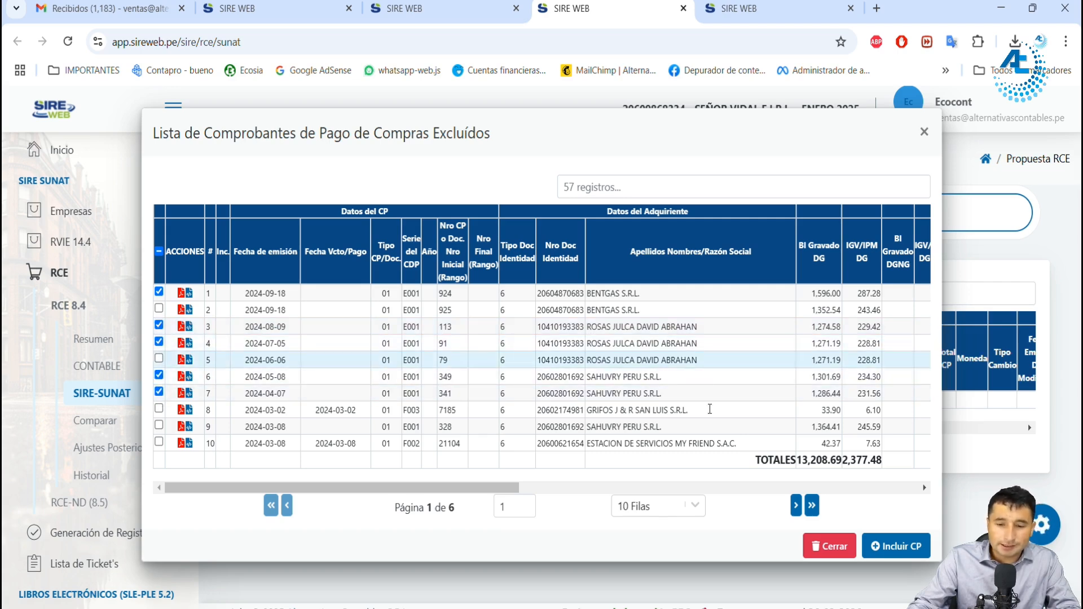
pyautogui.click(896, 546)
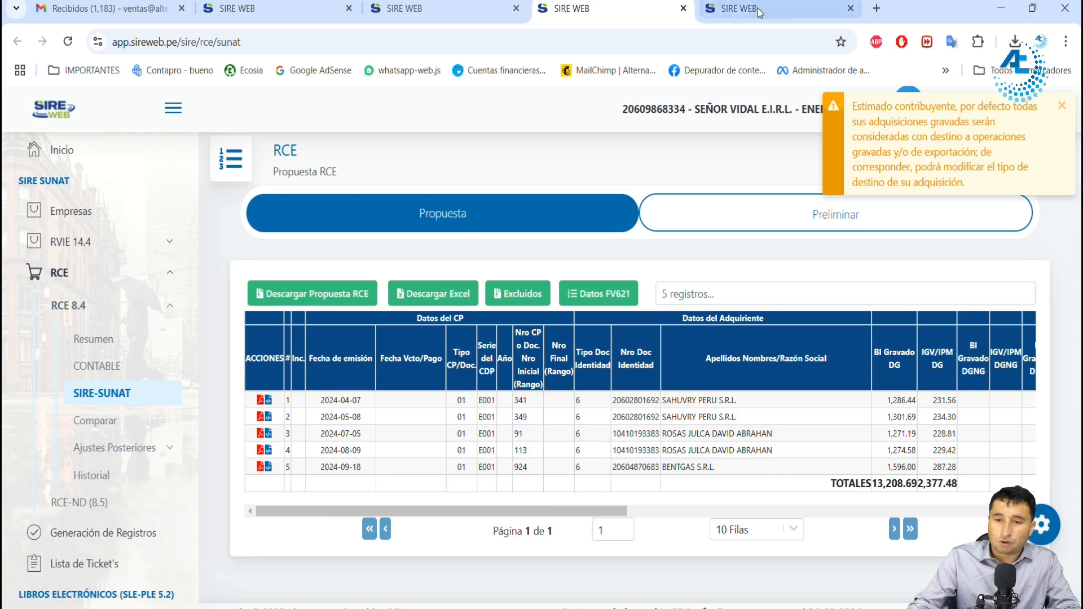
# Step: Delete the preliminary detail of the purchase register for period 202501, and open the RCE 8.4 comparison page in the proposal's browser tab
pyautogui.click(779, 9)
pyautogui.click(270, 338)
pyautogui.click(1010, 338)
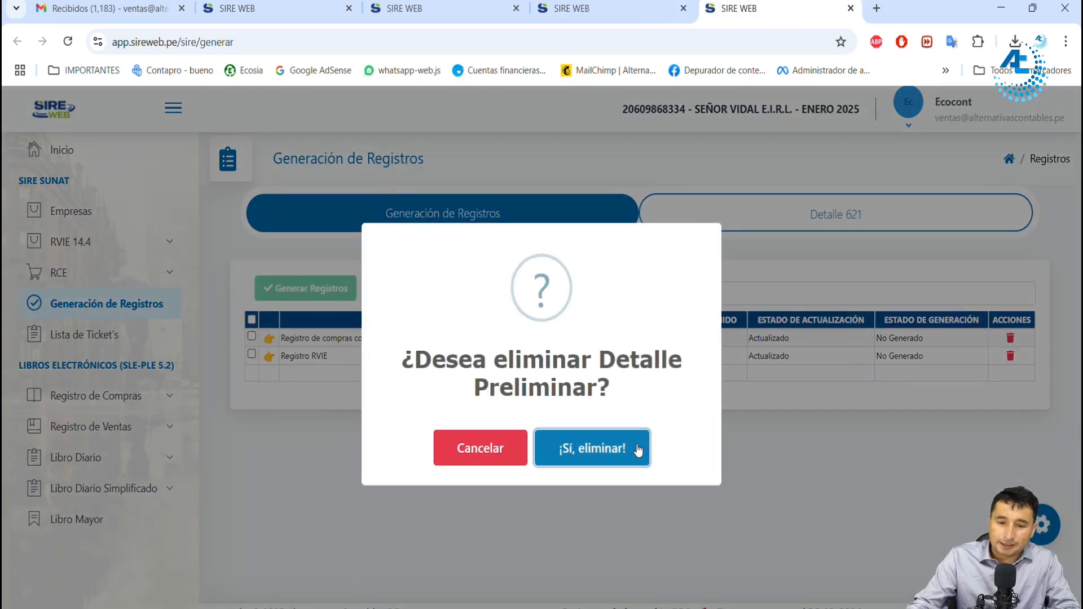
pyautogui.click(577, 6)
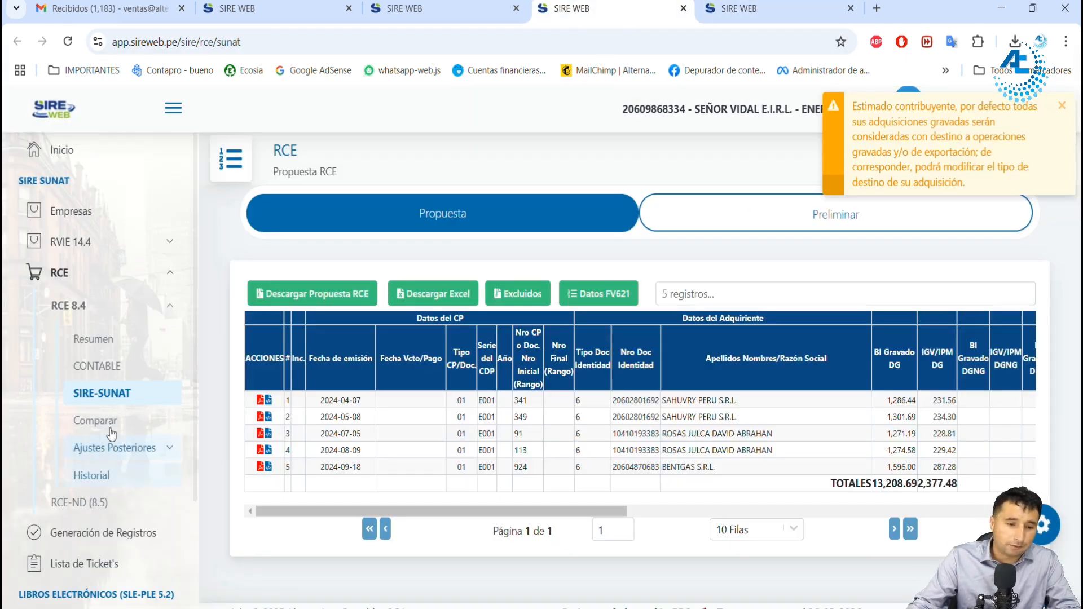
pyautogui.click(97, 421)
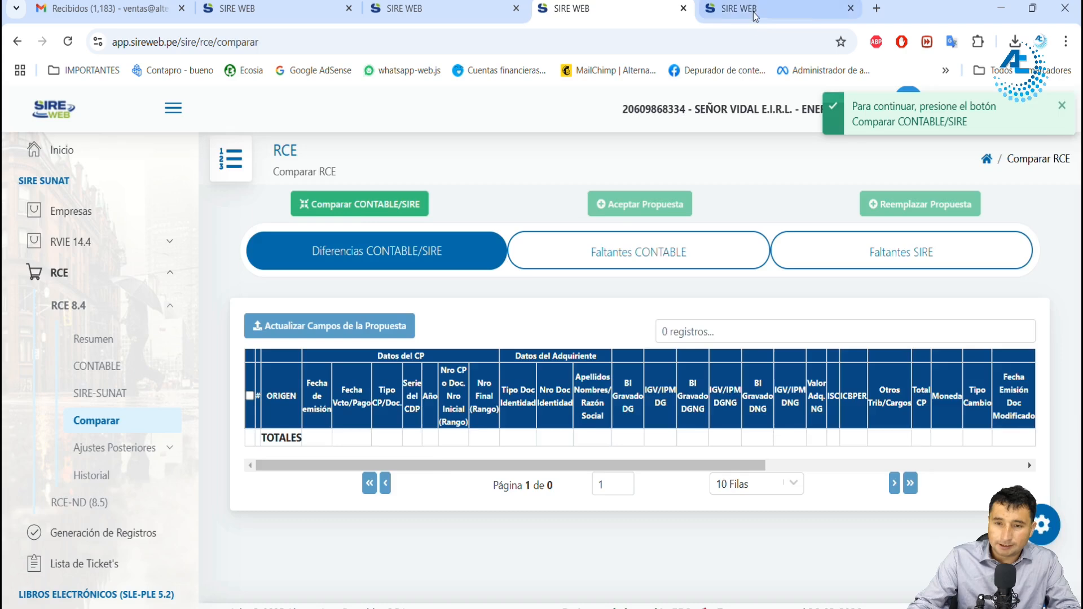
pyautogui.click(801, 8)
pyautogui.click(593, 449)
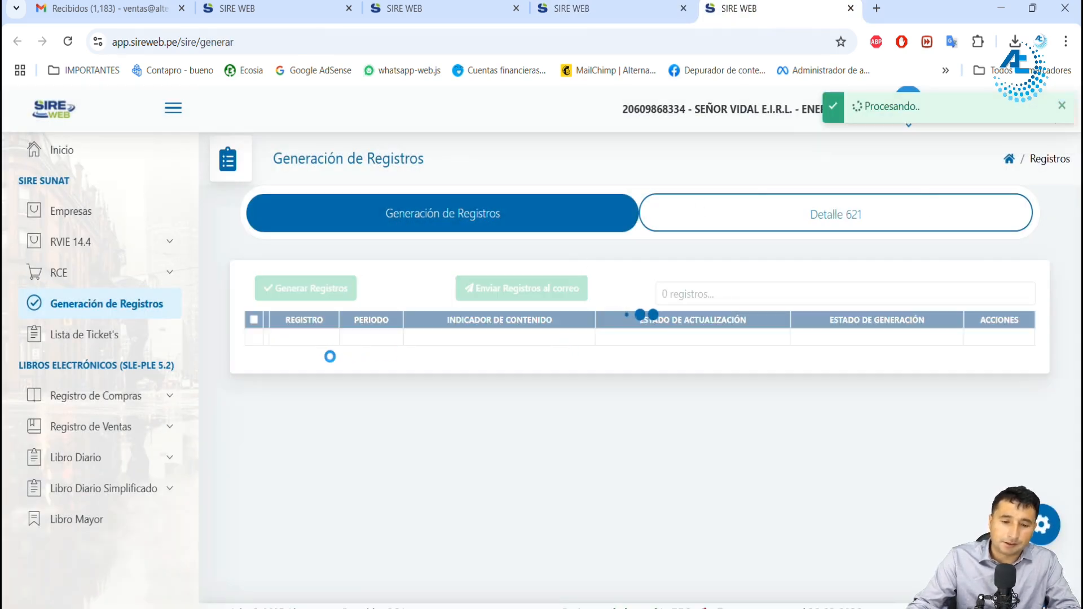
pyautogui.moveTo(320, 339); pyautogui.dragTo(359, 339)
# Step: Reload the RCE 8.4 comparison page, compare CONTABLE against SIRE, and show the Faltantes CONTABLE vouchers
pyautogui.click(556, 21)
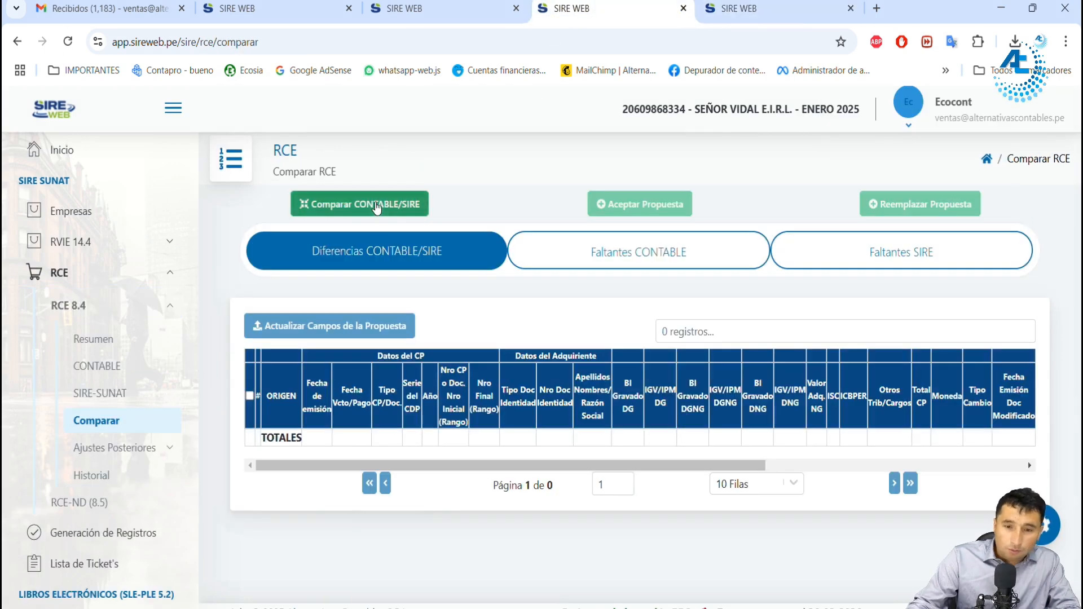
pyautogui.click(339, 204)
pyautogui.click(67, 42)
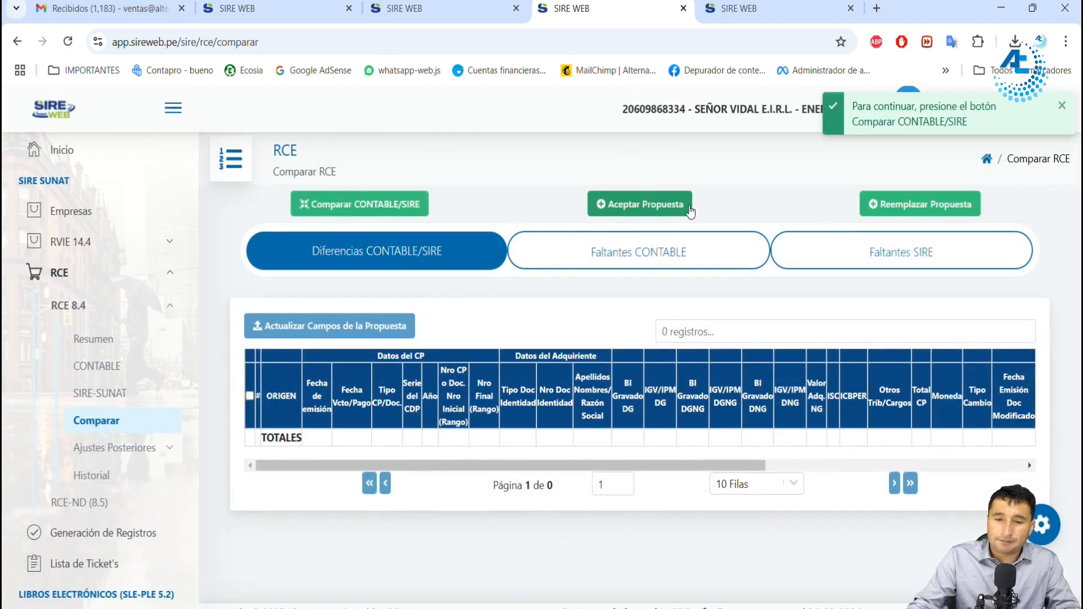
pyautogui.click(369, 206)
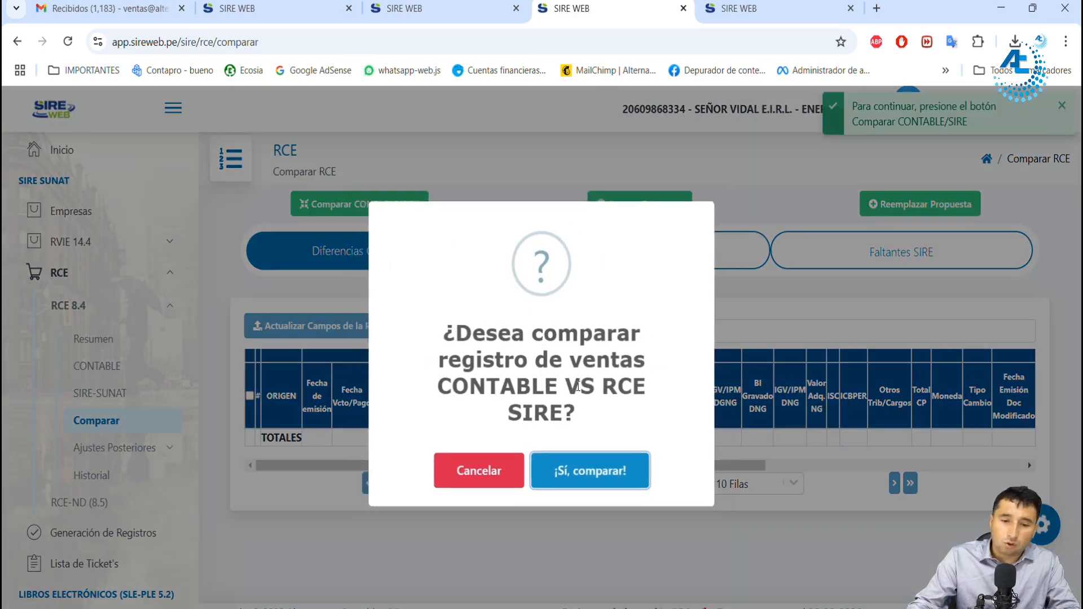
pyautogui.click(594, 476)
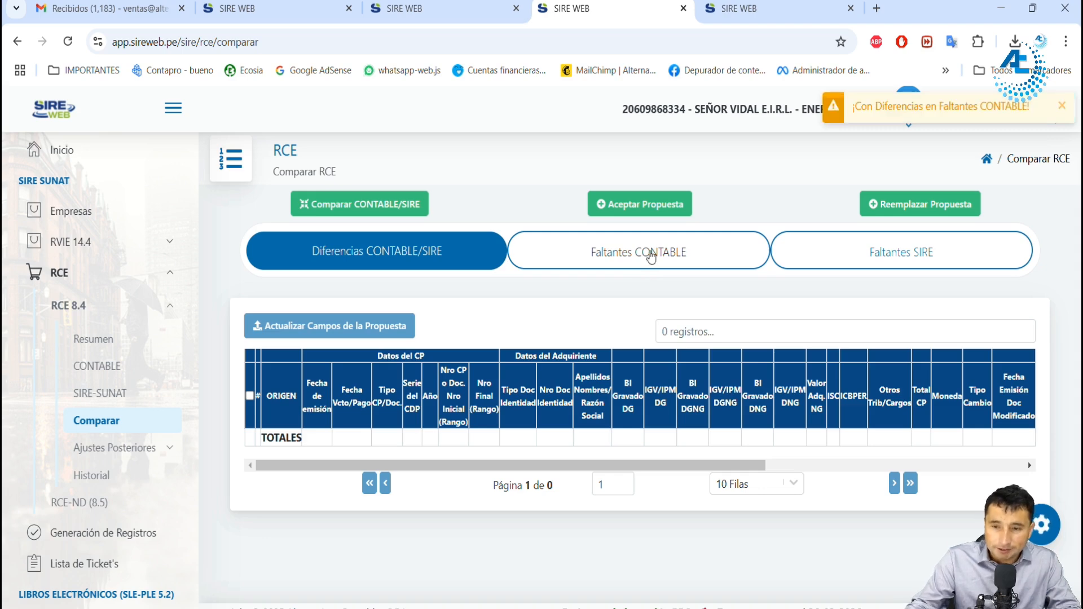
pyautogui.click(653, 256)
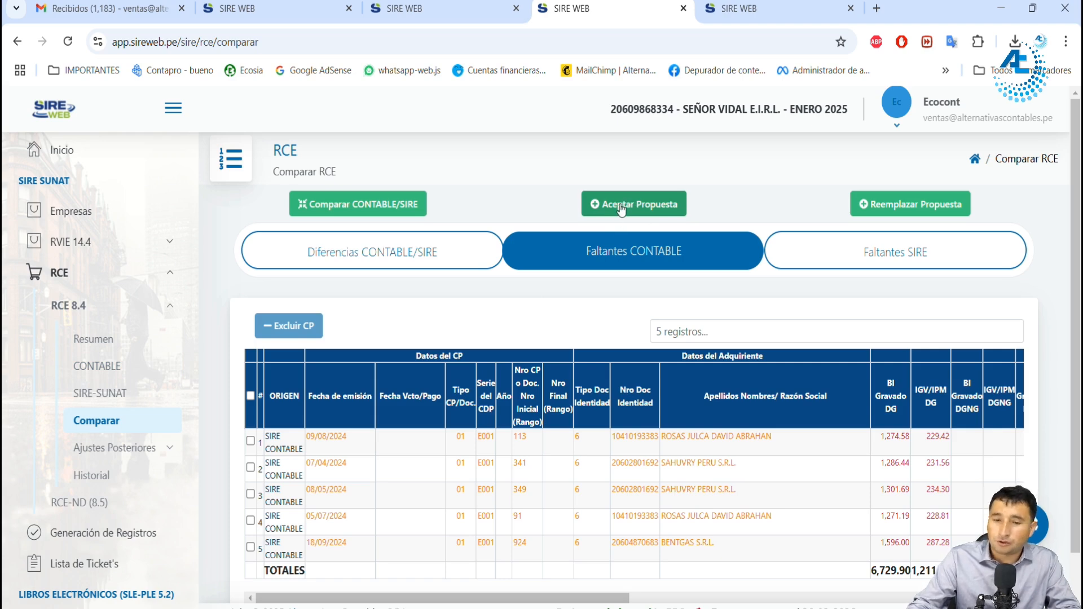
# Step: Replace the SUNAT proposal for RCE 8.4, and reload the preliminary to check its records
pyautogui.click(918, 209)
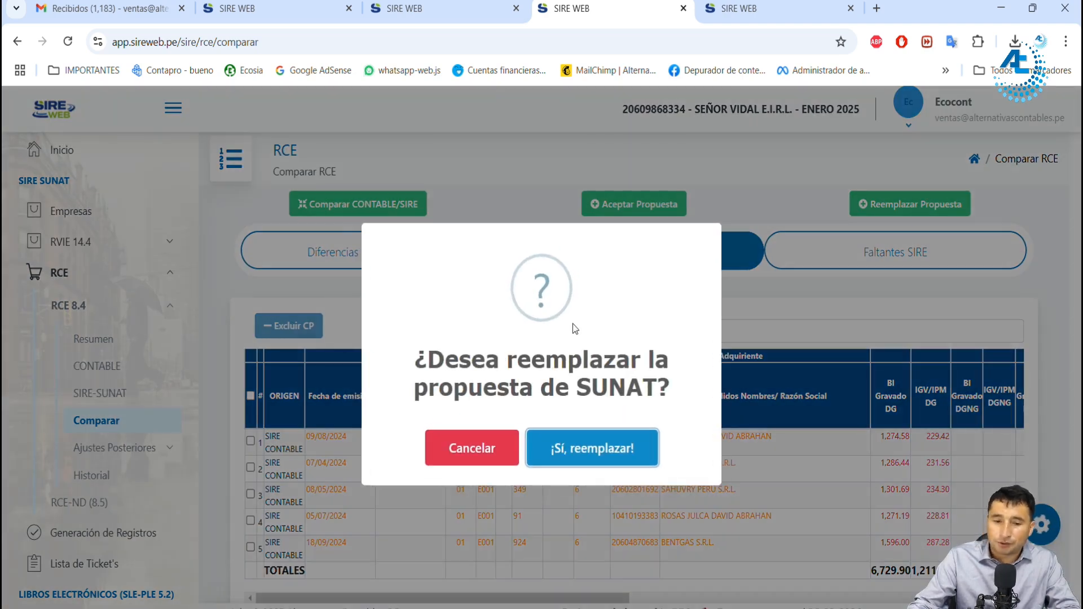
pyautogui.click(580, 452)
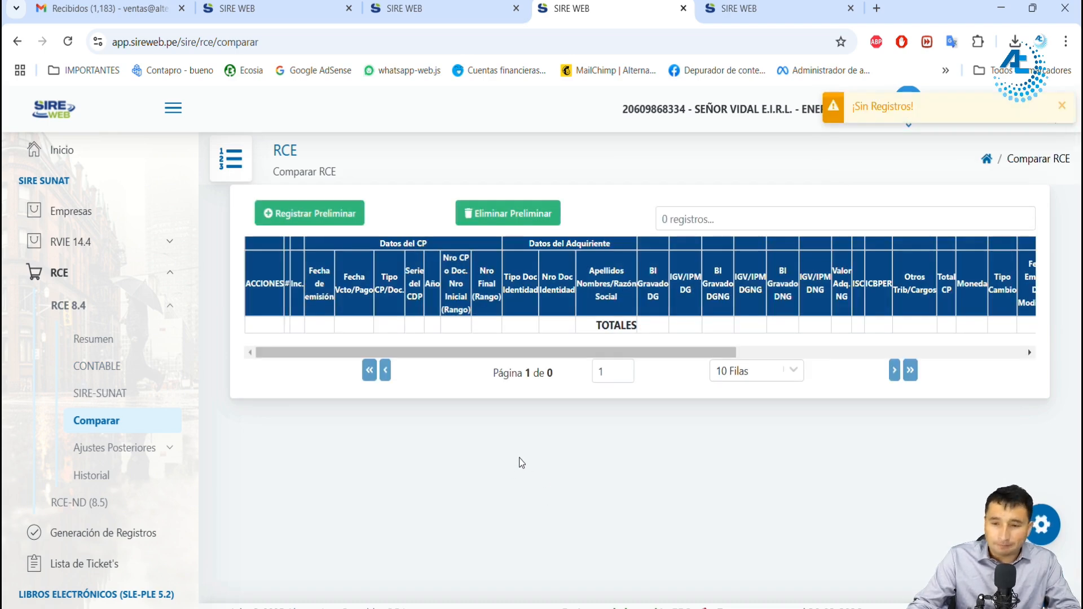
pyautogui.click(675, 223)
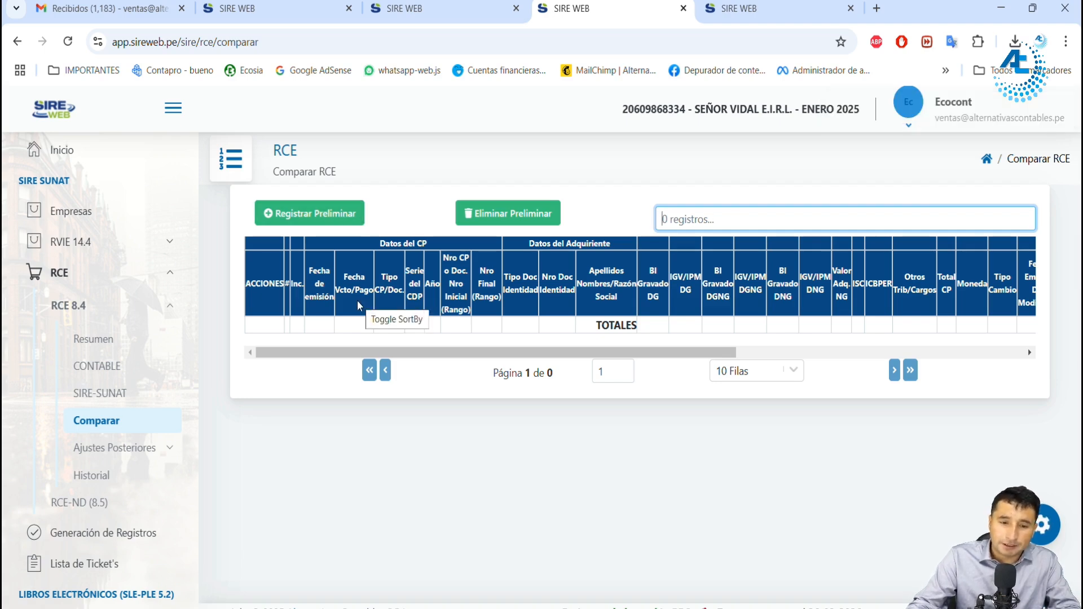
pyautogui.click(68, 42)
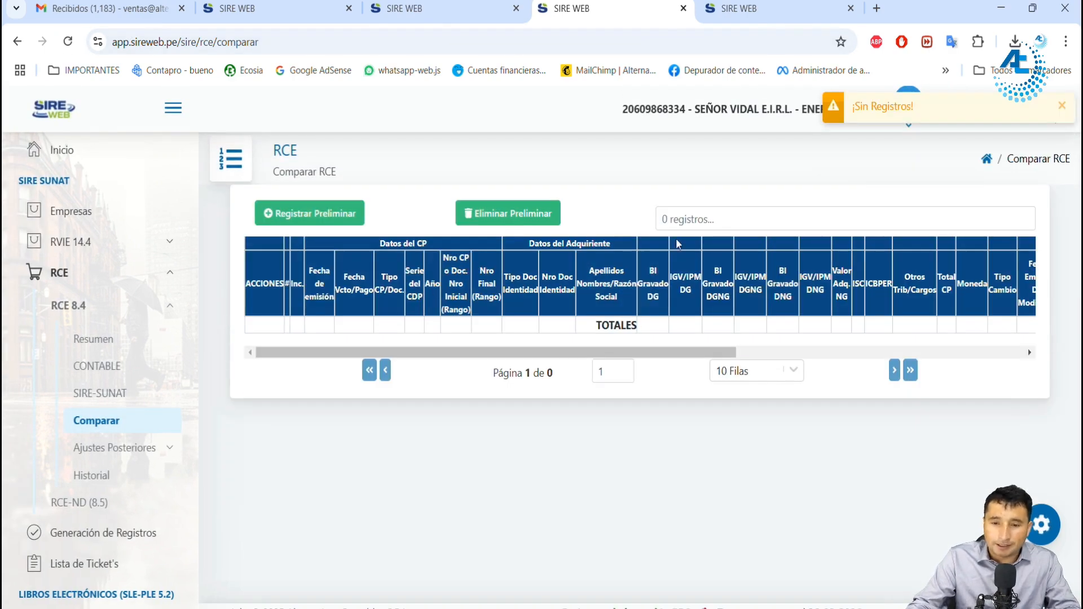
# Step: Check the Lista de Ticket's for the Reemplazo de la Propuesta ticket's process state and detail
pyautogui.click(739, 7)
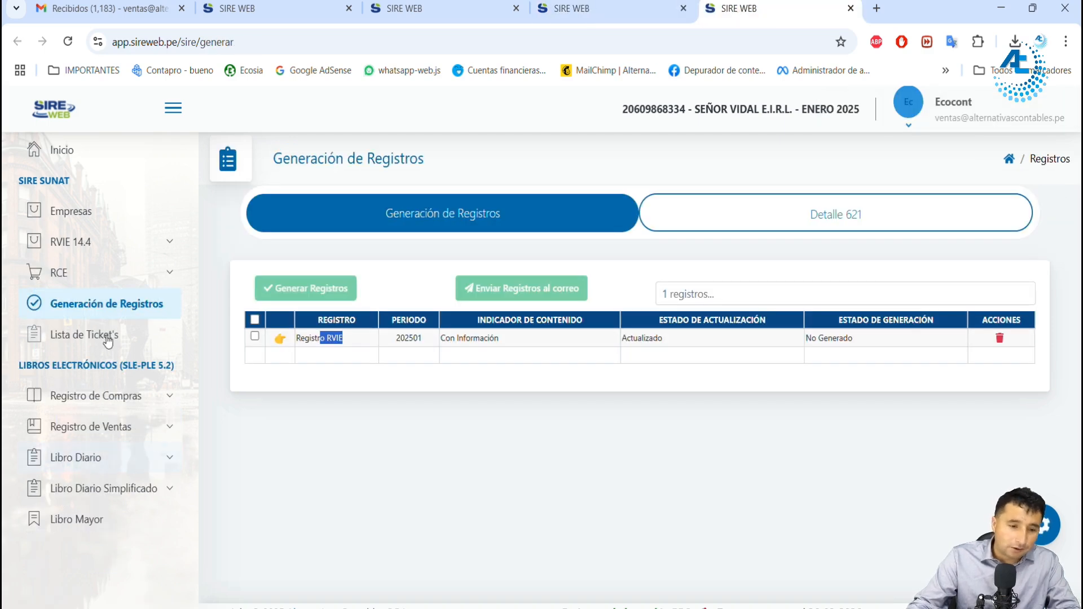
pyautogui.click(105, 337)
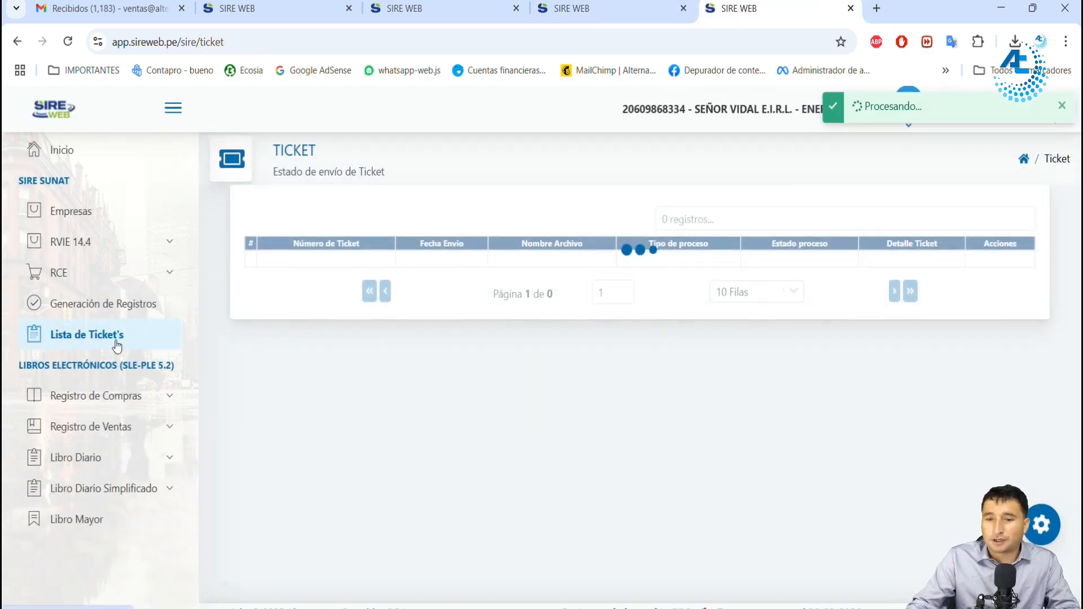
pyautogui.moveTo(529, 262); pyautogui.dragTo(564, 262)
pyautogui.moveTo(667, 260); pyautogui.dragTo(729, 260)
pyautogui.click(929, 259)
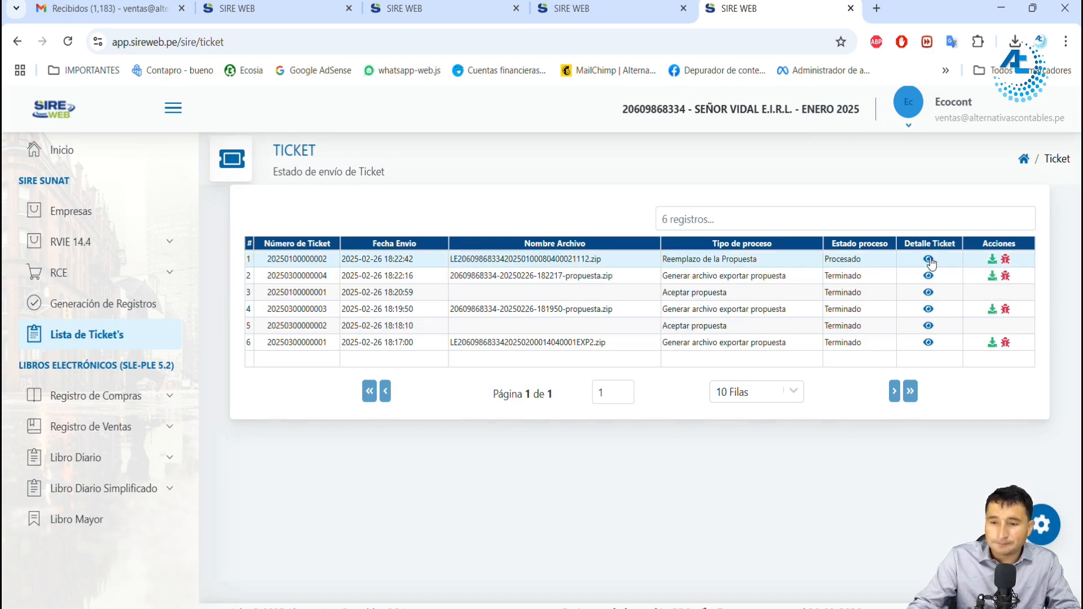
pyautogui.moveTo(917, 371); pyautogui.dragTo(900, 386)
pyautogui.click(920, 360)
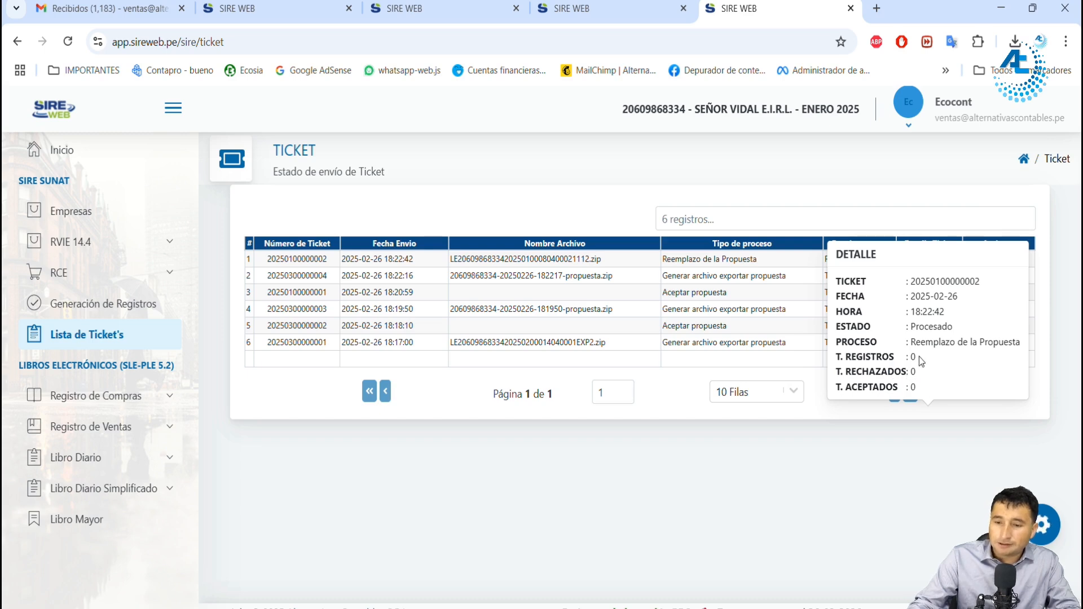
pyautogui.click(724, 295)
pyautogui.moveTo(826, 261); pyautogui.dragTo(856, 255)
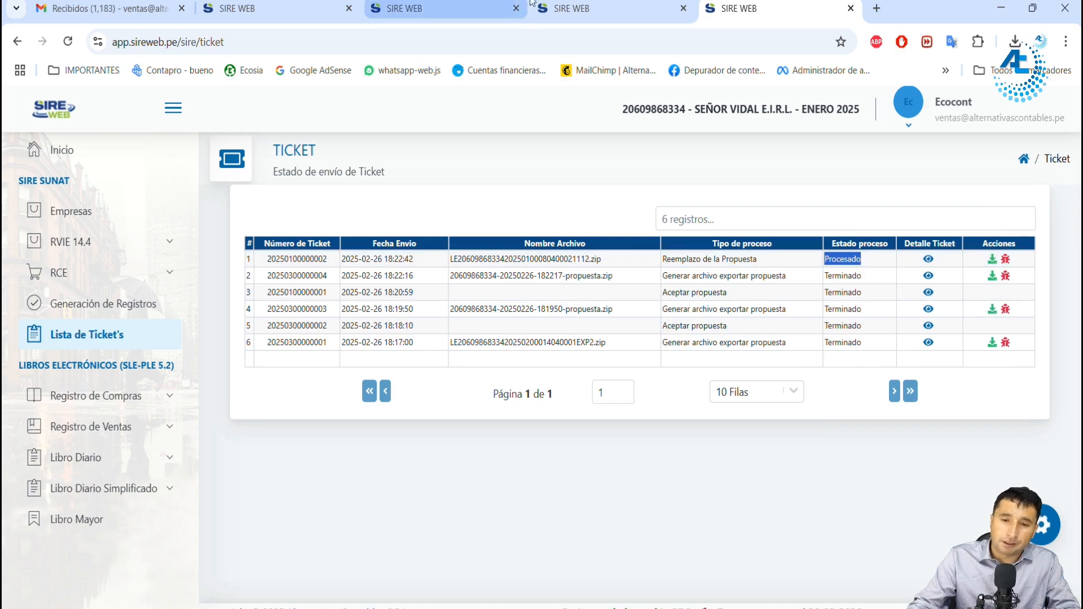
# Step: Register the RCE 8.4 preliminary
pyautogui.click(586, 8)
pyautogui.click(286, 213)
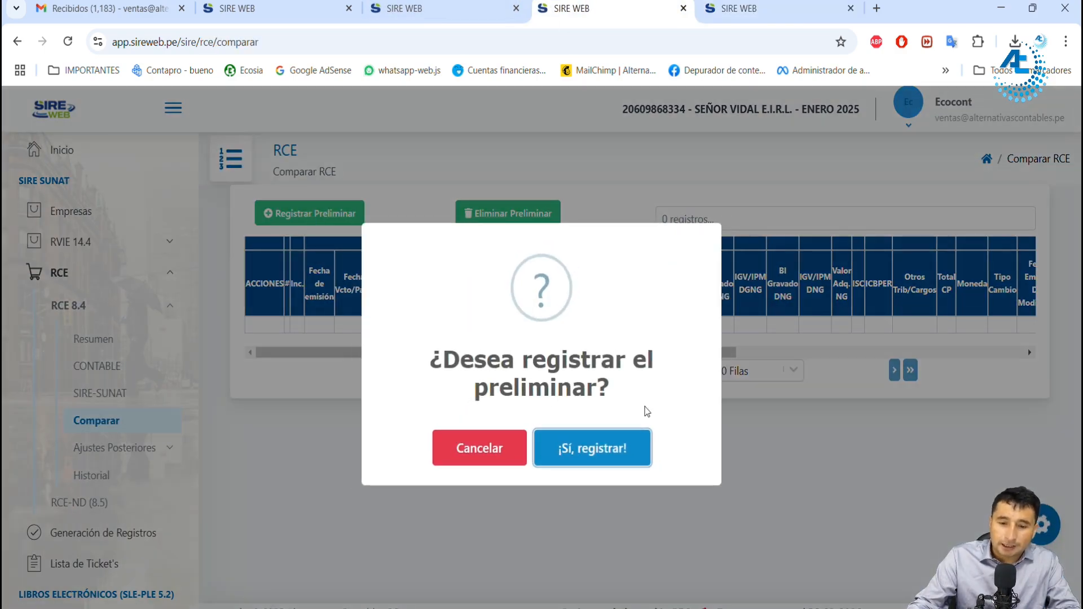
pyautogui.click(609, 452)
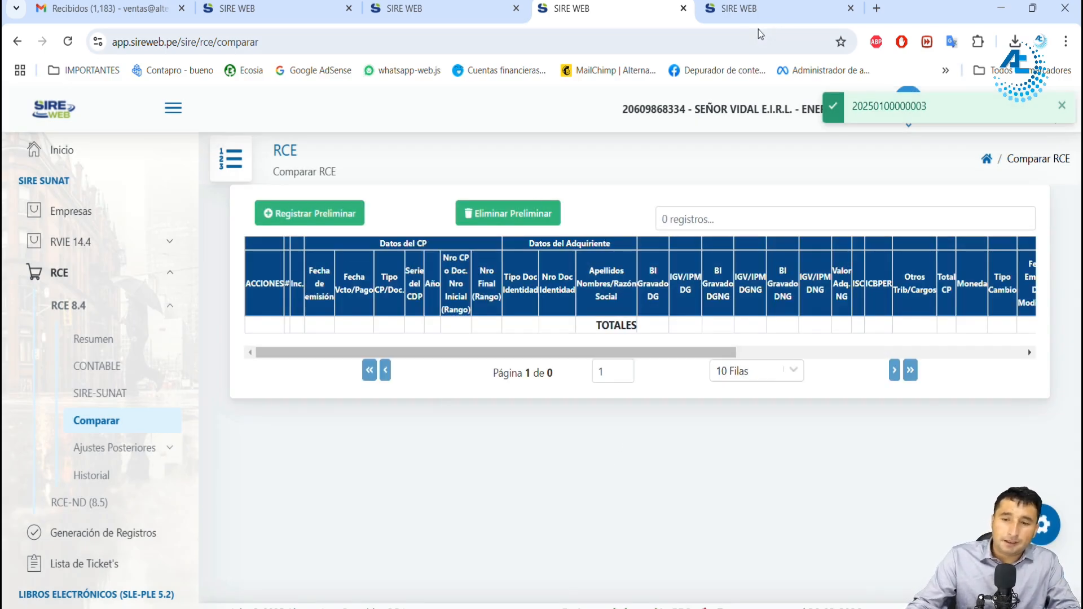
# Step: Open Generación de Registros and expand the preliminary detail of the purchase register for period 202501
pyautogui.click(756, 12)
pyautogui.click(122, 311)
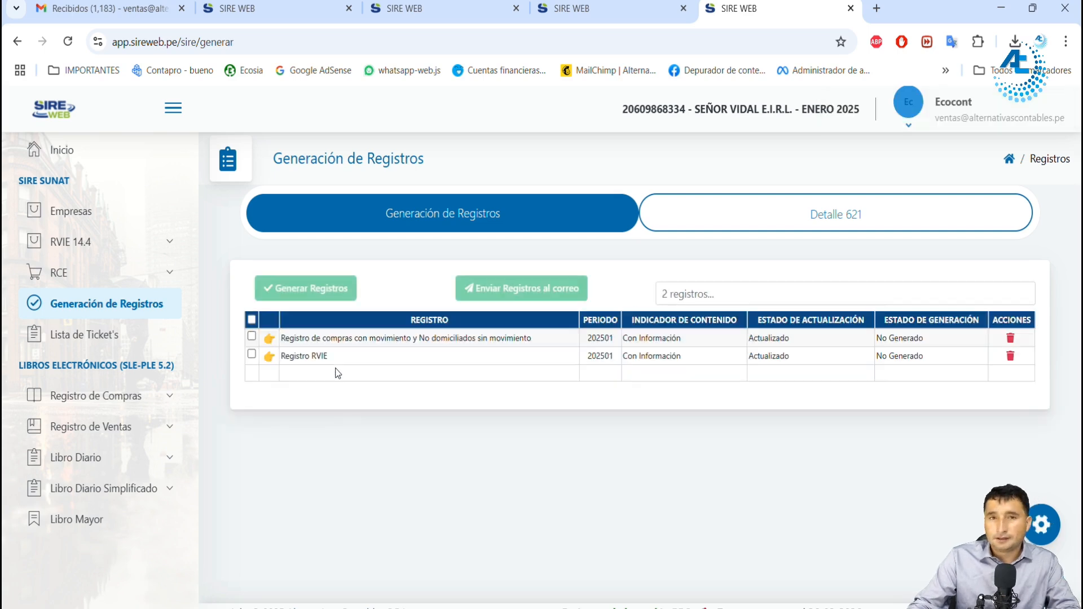
pyautogui.click(269, 339)
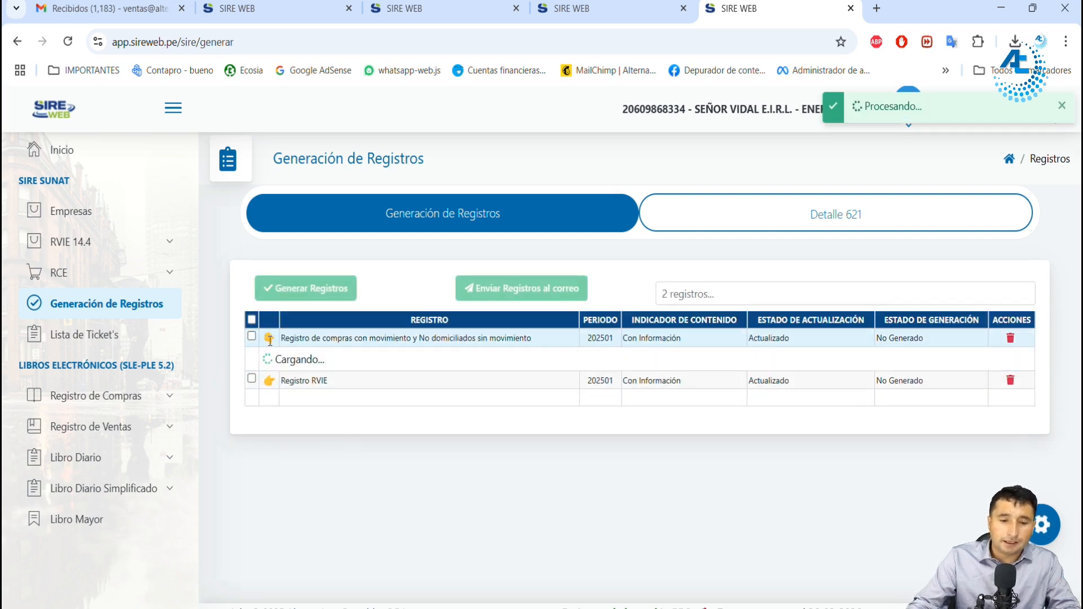